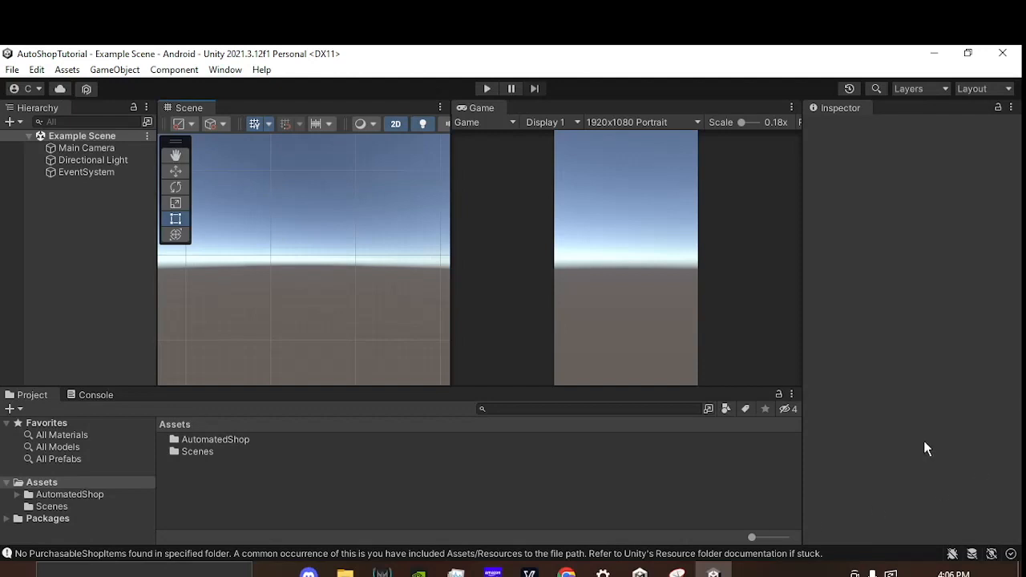
# Step: Open the Package Manager and view the Automated Shop package among My Assets
pyautogui.click(235, 444)
pyautogui.click(220, 457)
pyautogui.click(225, 70)
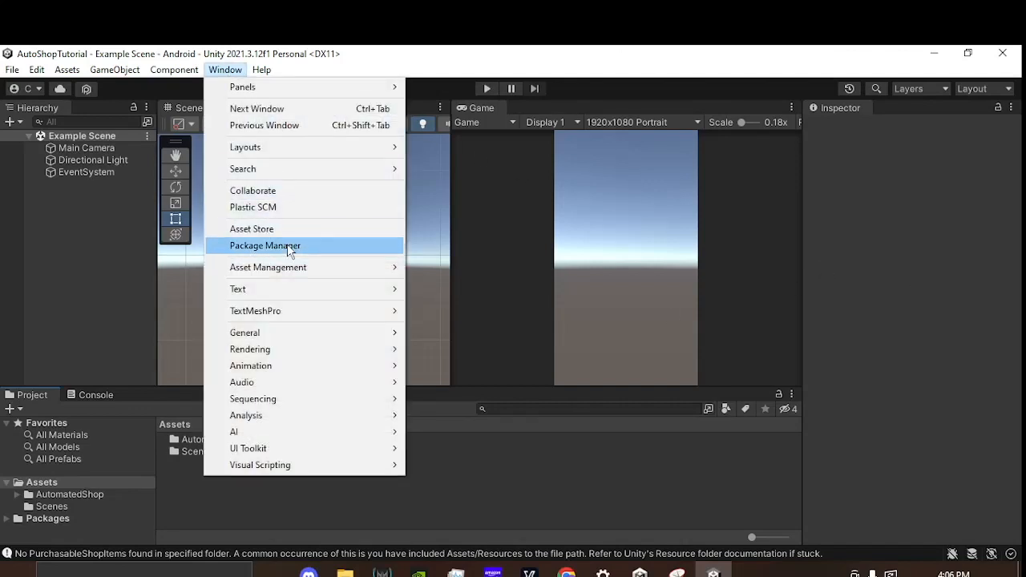
pyautogui.click(287, 246)
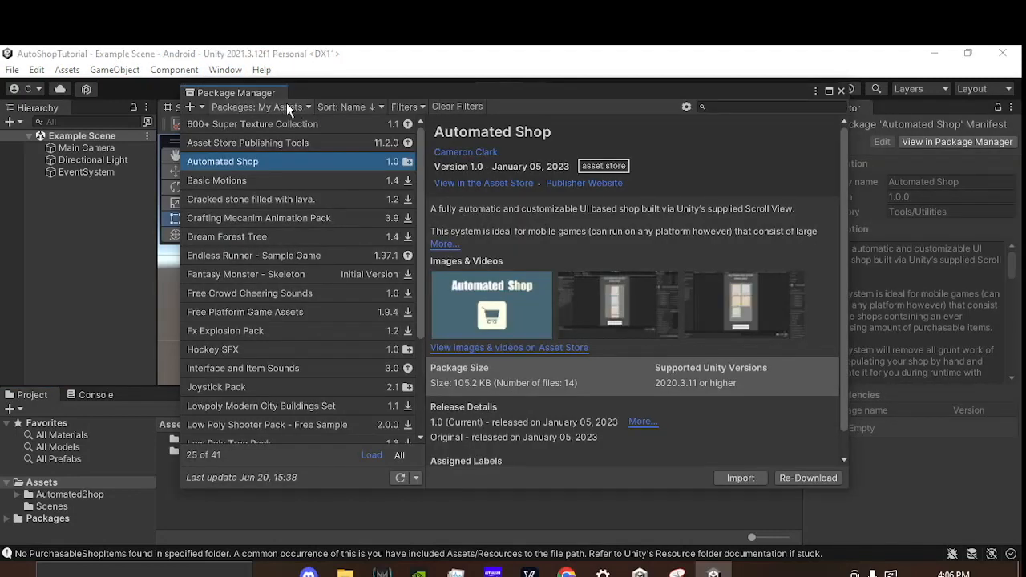
pyautogui.click(289, 107)
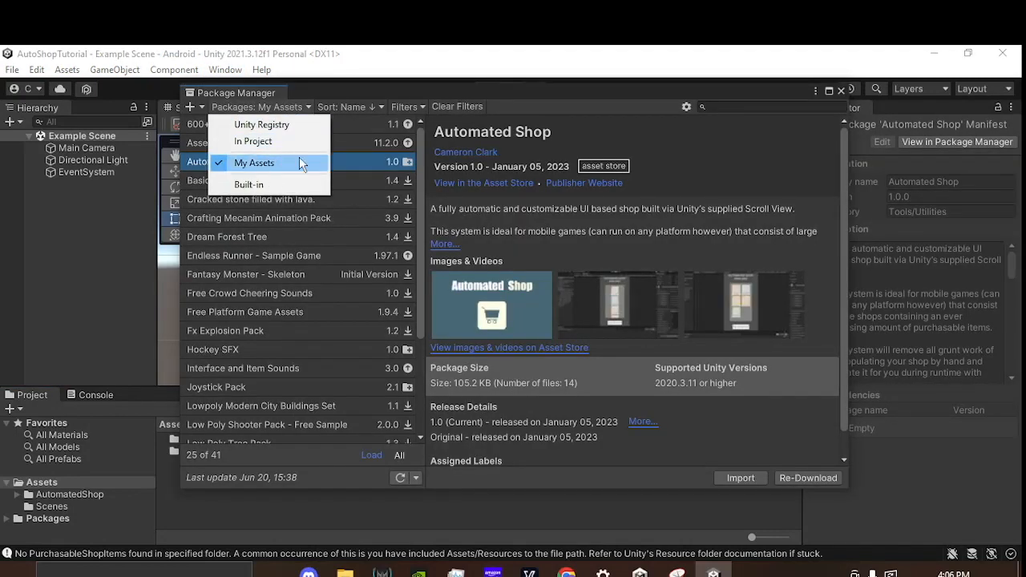
pyautogui.click(421, 94)
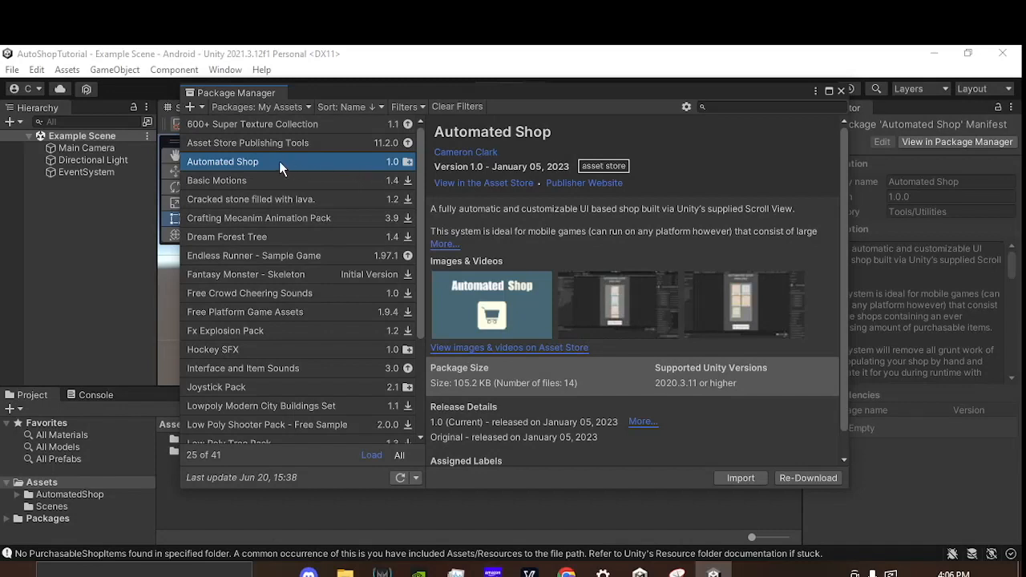
# Step: Review the Automated Shop package's import contents, then close the import dialog and Package Manager without importing
pyautogui.click(739, 478)
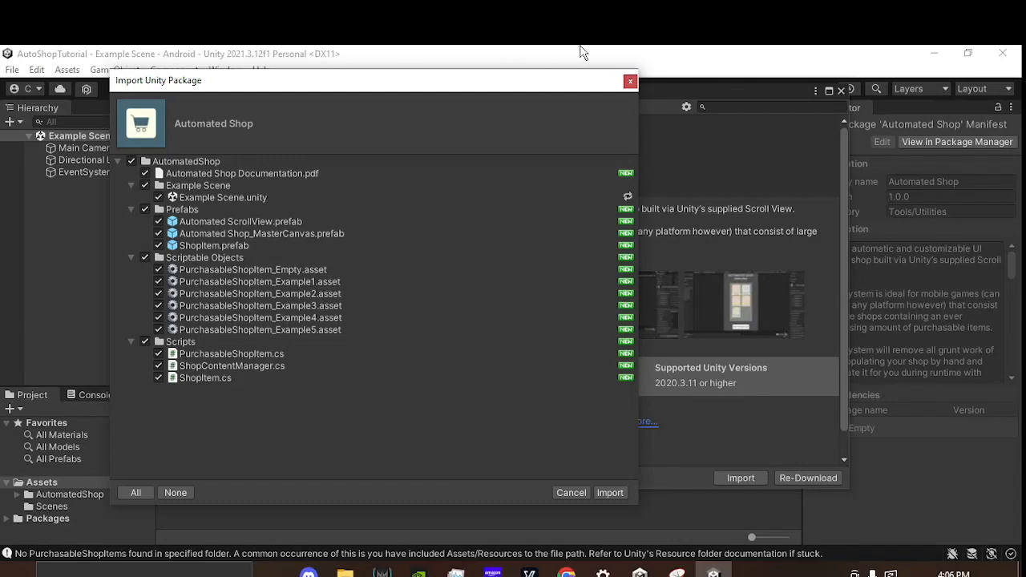
pyautogui.click(630, 83)
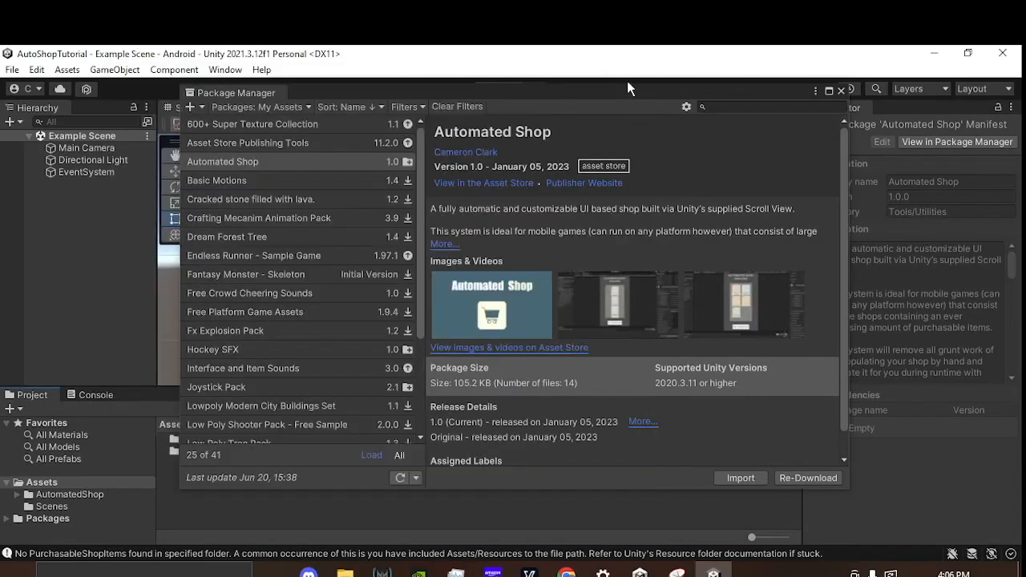
pyautogui.click(841, 91)
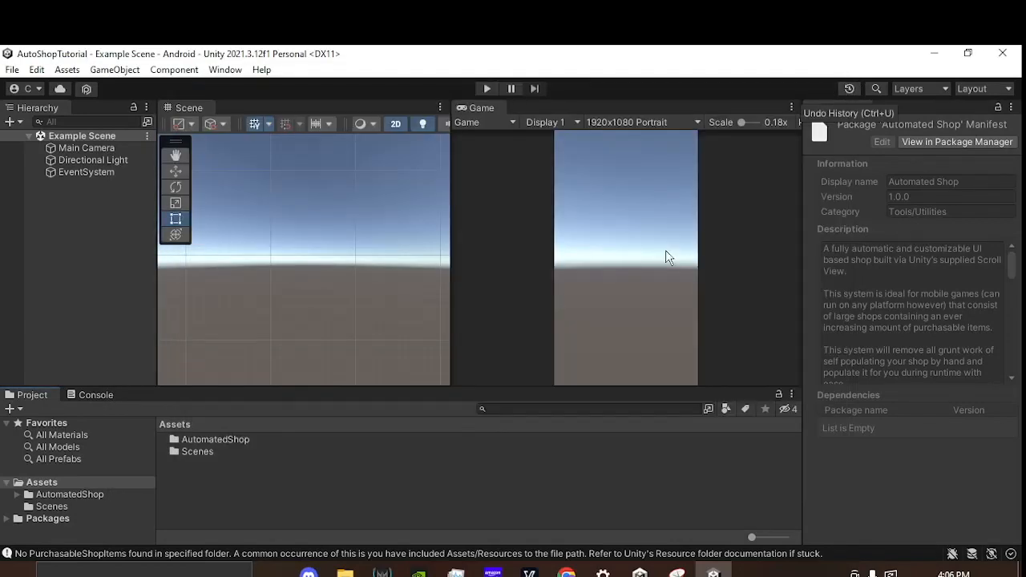
# Step: Open the AutomatedShop asset folder and check the target platform in the Build Settings
pyautogui.doubleClick(236, 439)
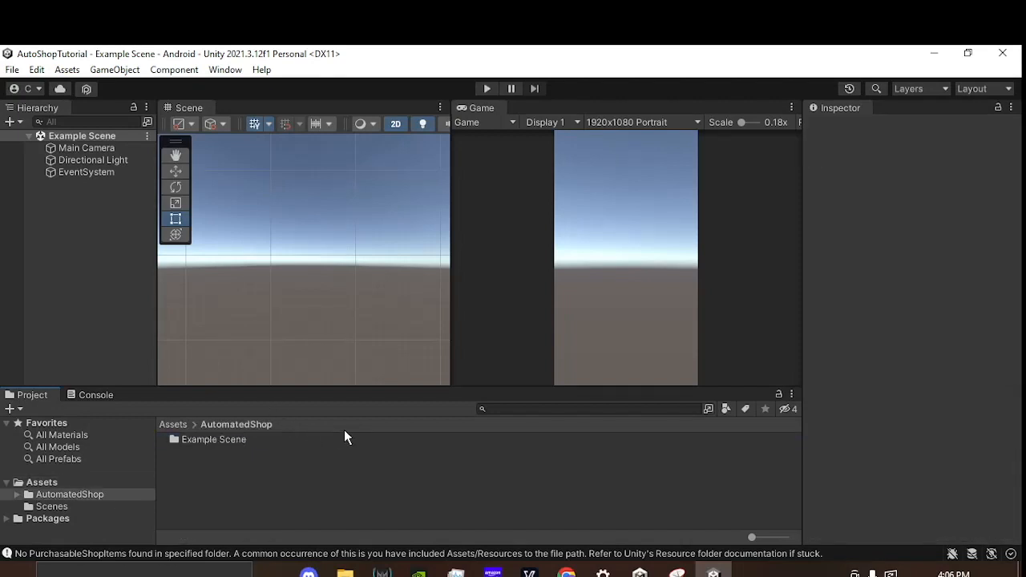
pyautogui.moveTo(446, 269); pyautogui.dragTo(446, 266)
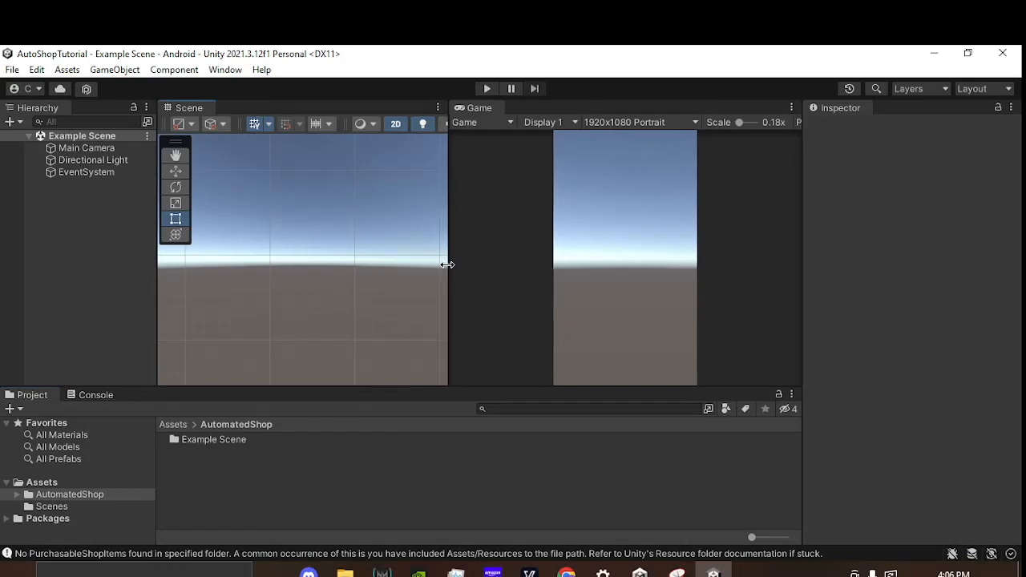
pyautogui.click(12, 70)
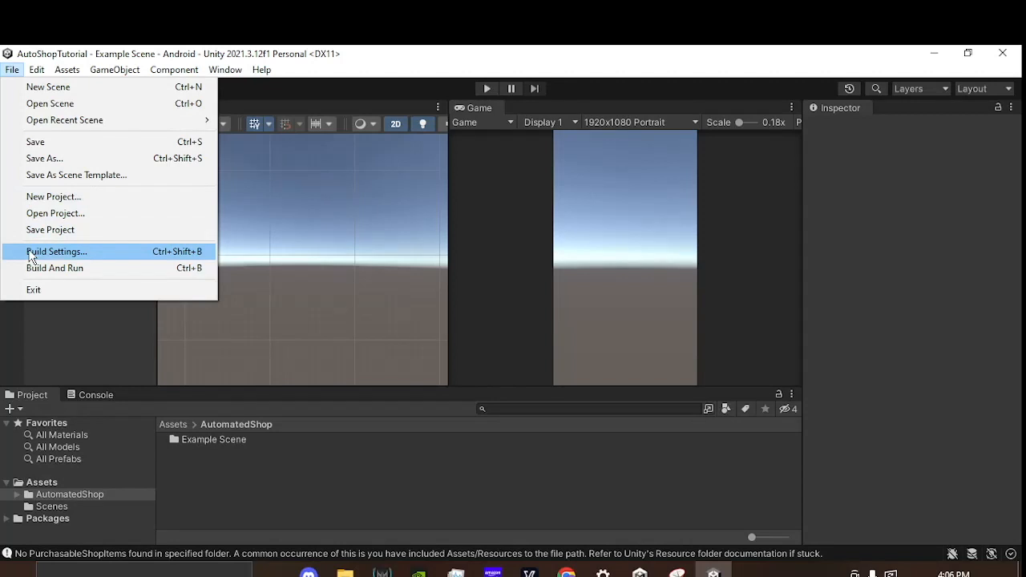
pyautogui.click(31, 253)
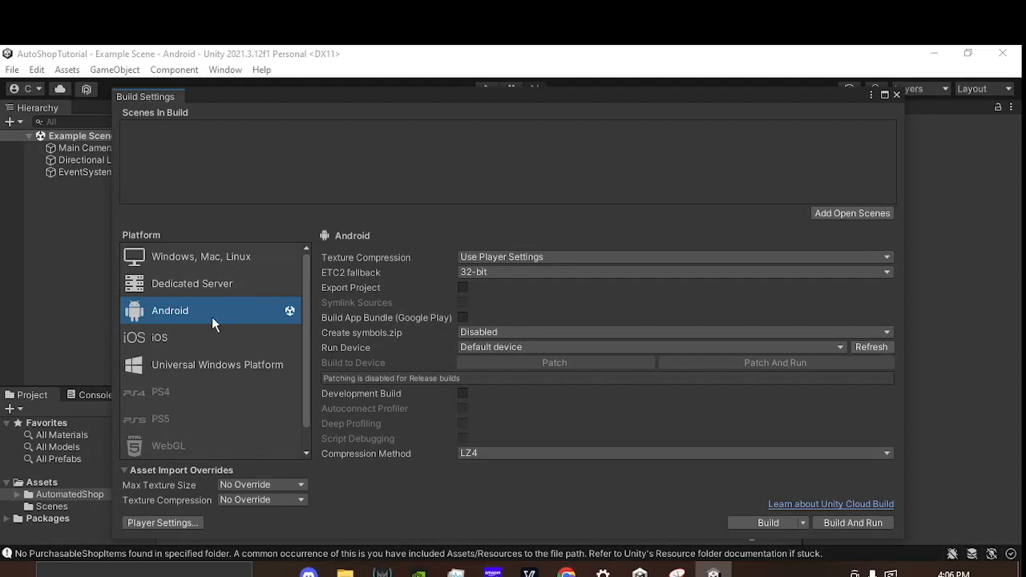
pyautogui.click(897, 94)
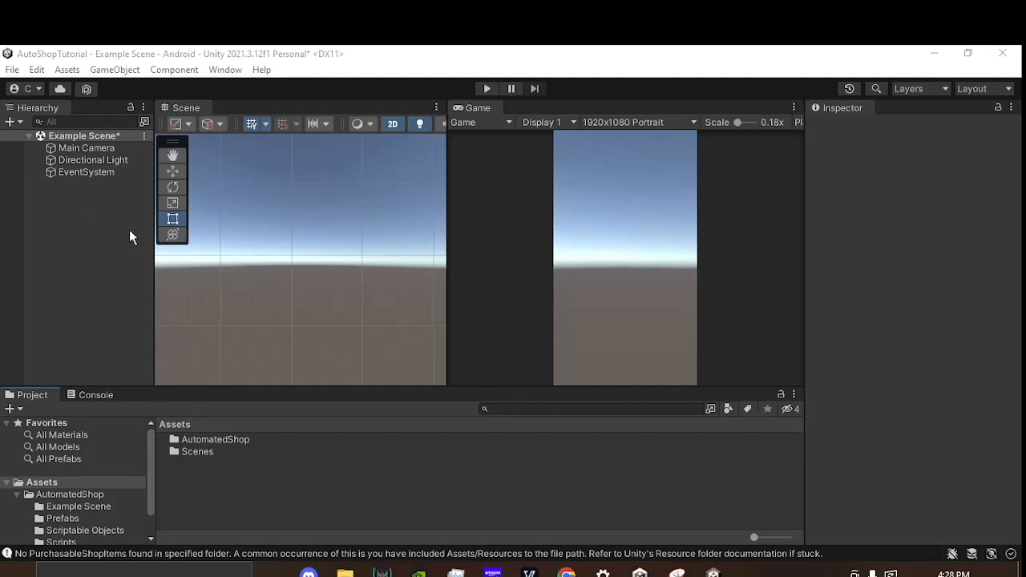
# Step: Save the Example Scene and review the resolutions available for the Game view
pyautogui.moveTo(312, 261); pyautogui.dragTo(304, 279, button='middle')
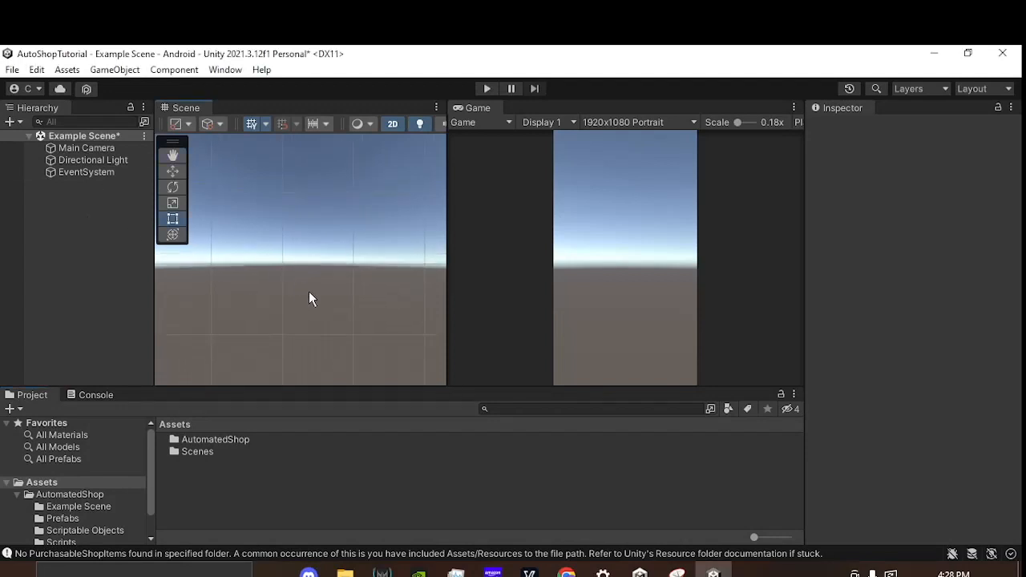
pyautogui.hotkey('ctrl', 's')
pyautogui.click(630, 122)
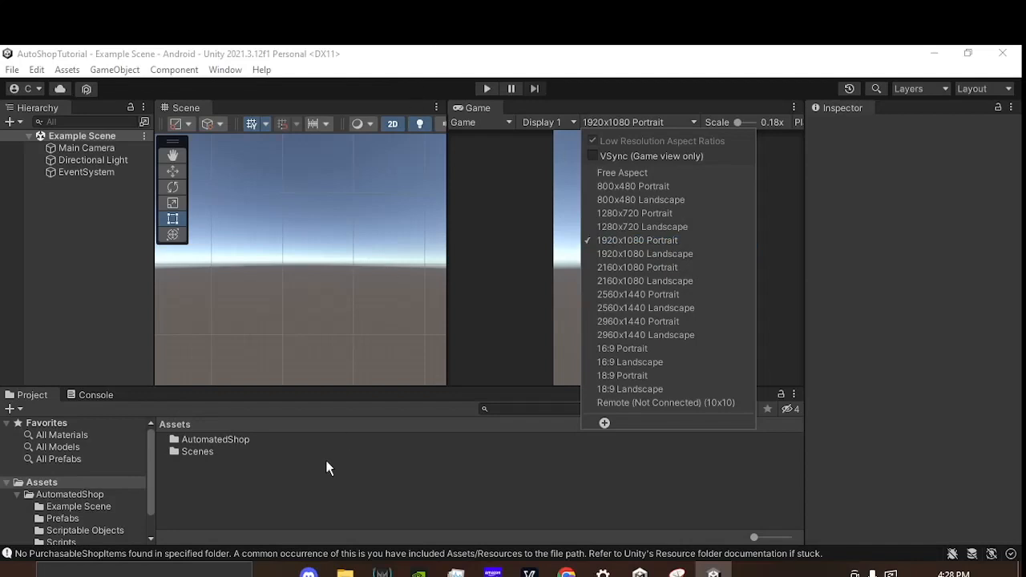
pyautogui.click(247, 493)
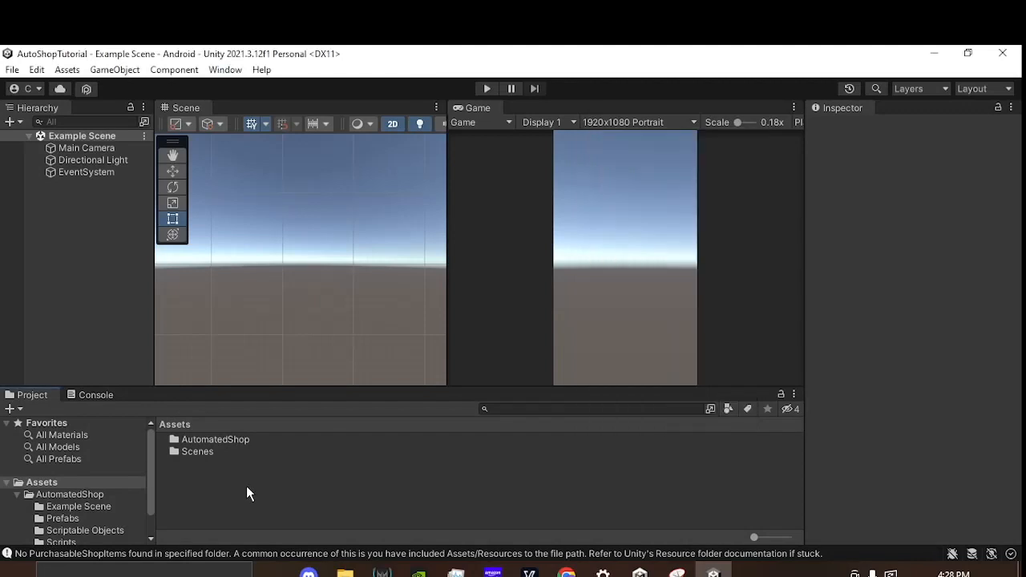
# Step: Look through the AutomatedShop folder's contents and open its Prefabs folder
pyautogui.doubleClick(248, 441)
pyautogui.click(243, 441)
pyautogui.click(280, 453)
pyautogui.click(290, 463)
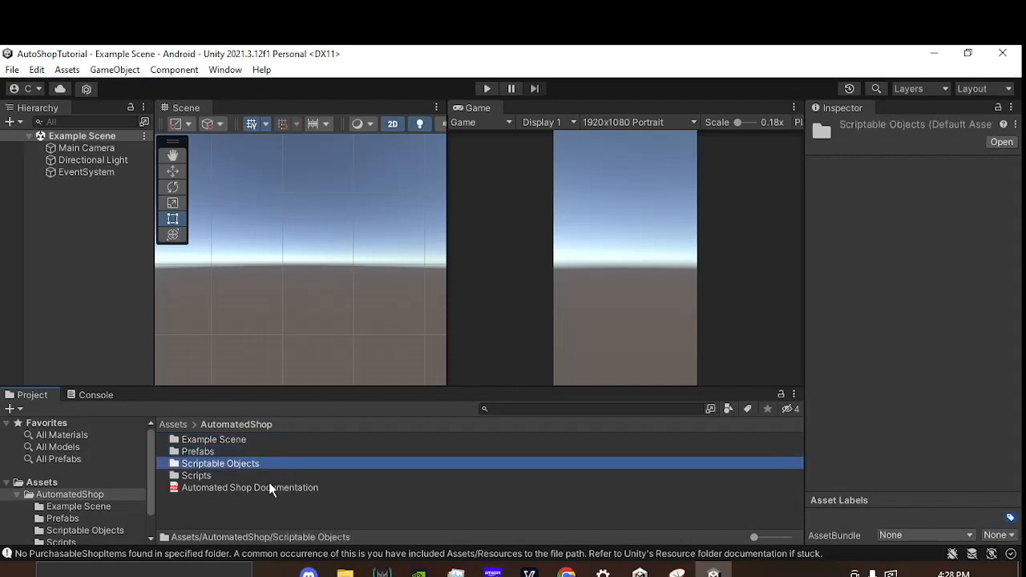
pyautogui.click(261, 473)
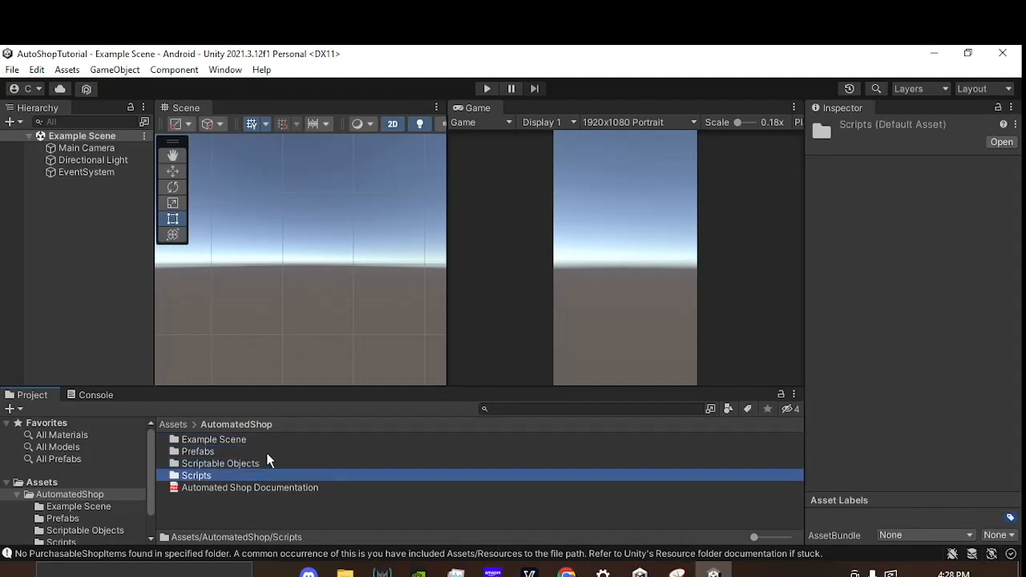
pyautogui.doubleClick(267, 456)
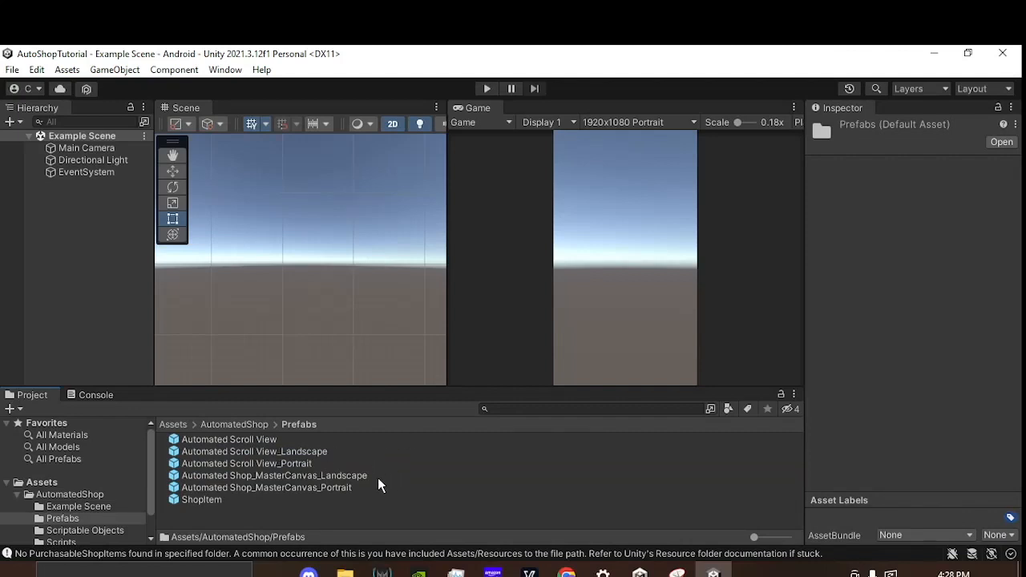
# Step: Compare the Landscape and Portrait versions of the Automated Shop_MasterCanvas prefab
pyautogui.click(279, 477)
pyautogui.click(290, 489)
pyautogui.click(301, 475)
pyautogui.click(300, 497)
pyautogui.click(311, 488)
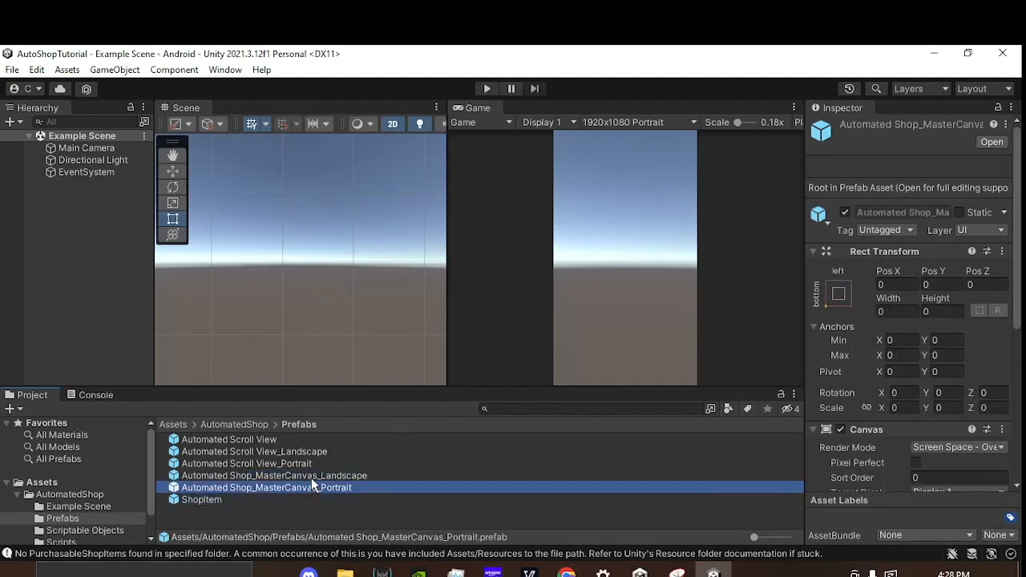
pyautogui.click(312, 479)
pyautogui.click(349, 489)
pyautogui.click(374, 479)
pyautogui.click(376, 489)
# Step: Check the Game view's orientation and place the Automated Shop_MasterCanvas_Portrait prefab in the scene
pyautogui.click(635, 123)
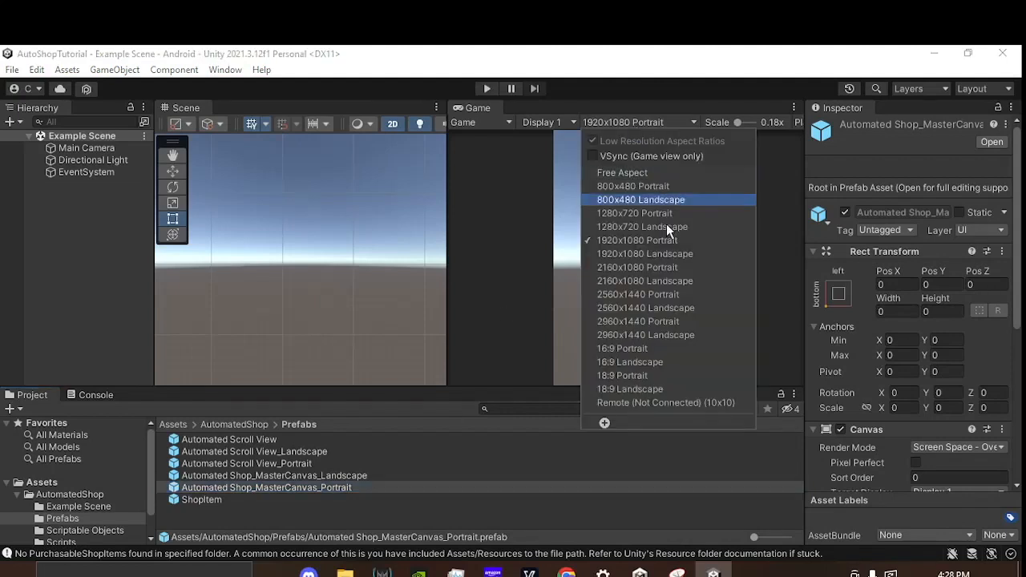
pyautogui.click(335, 505)
pyautogui.moveTo(336, 488); pyautogui.dragTo(326, 247)
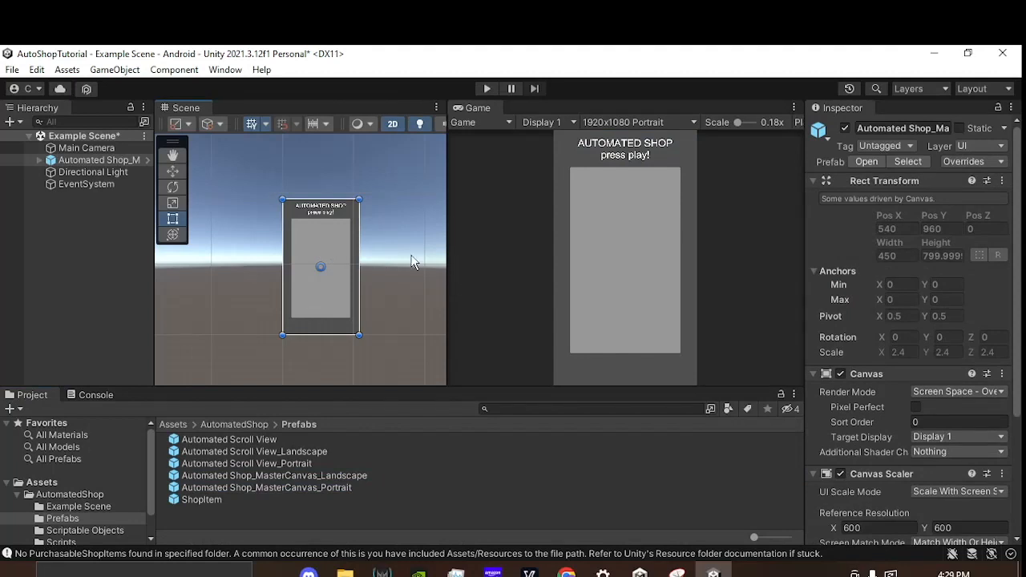
# Step: Examine the Canvas Scaler settings and reference resolution of the placed master canvas
pyautogui.scroll(-1, 907, 315)
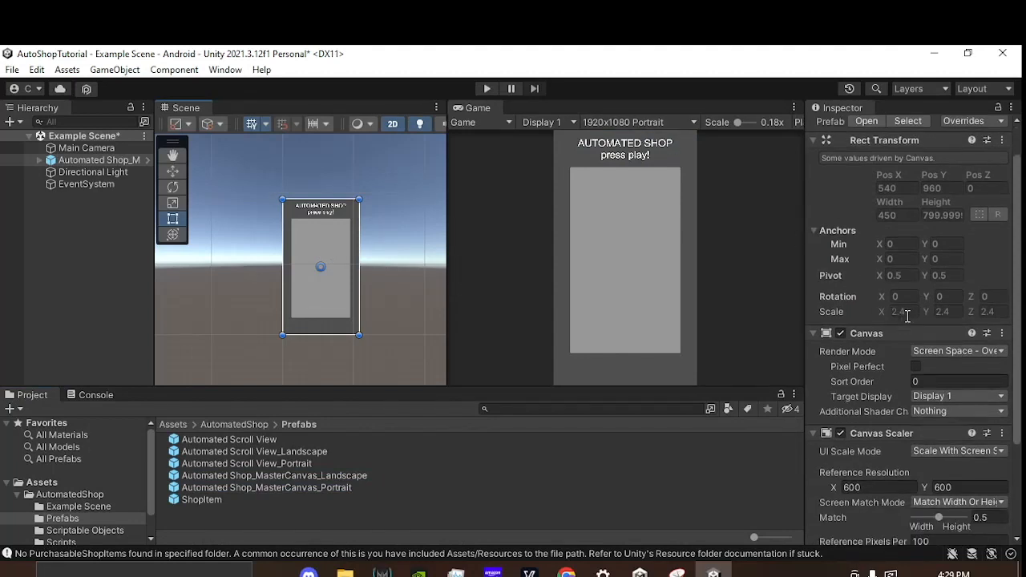
pyautogui.scroll(-3, 877, 346)
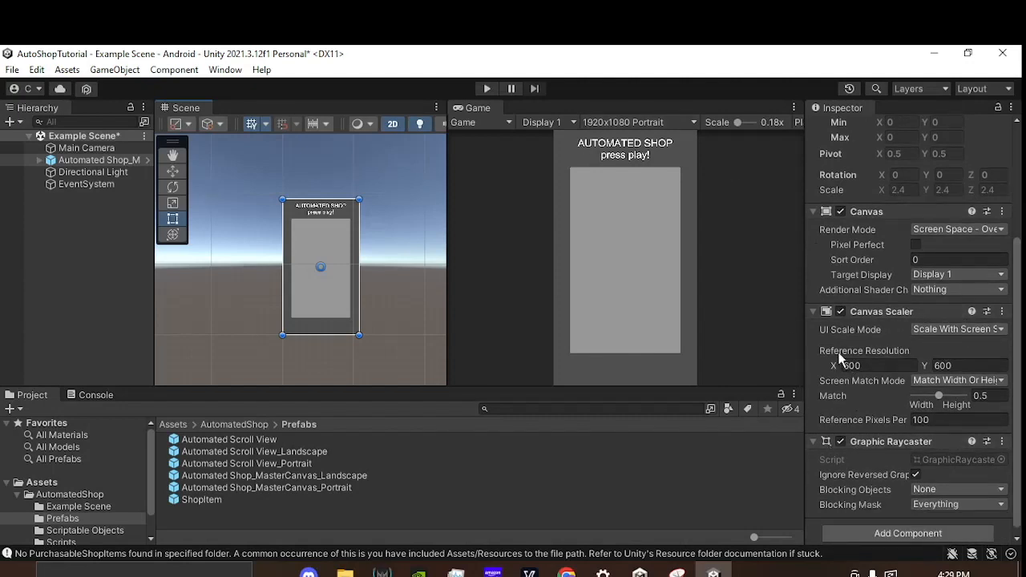
pyautogui.moveTo(898, 355)
# Step: Preview the shop in Portrait at 1280x720, 2560x1440, 2160x1080 and 2960x1440, then return the Game view to 1920x1080 Portrait
pyautogui.click(629, 121)
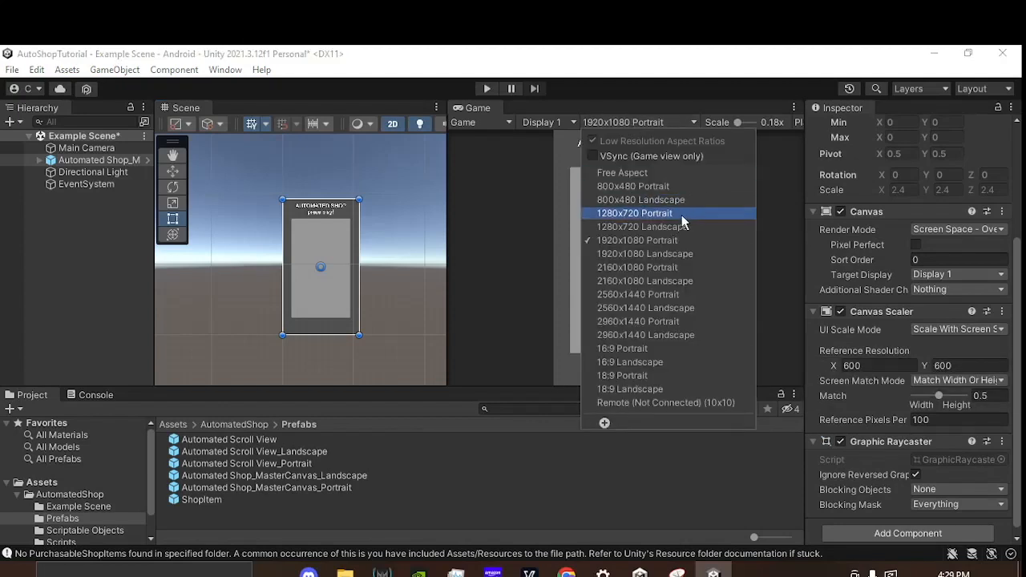
pyautogui.click(681, 214)
pyautogui.click(635, 120)
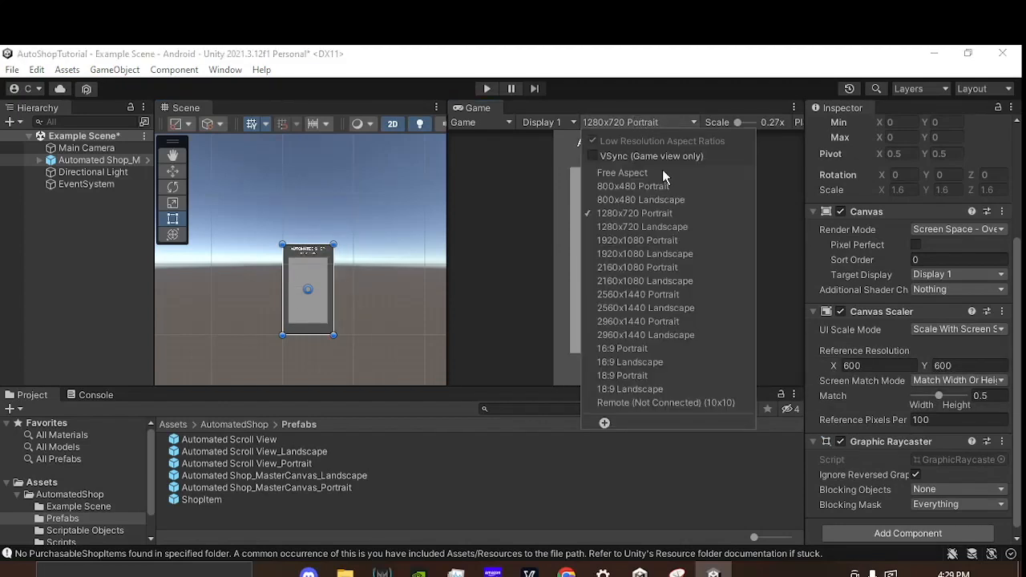
pyautogui.click(671, 294)
pyautogui.click(627, 121)
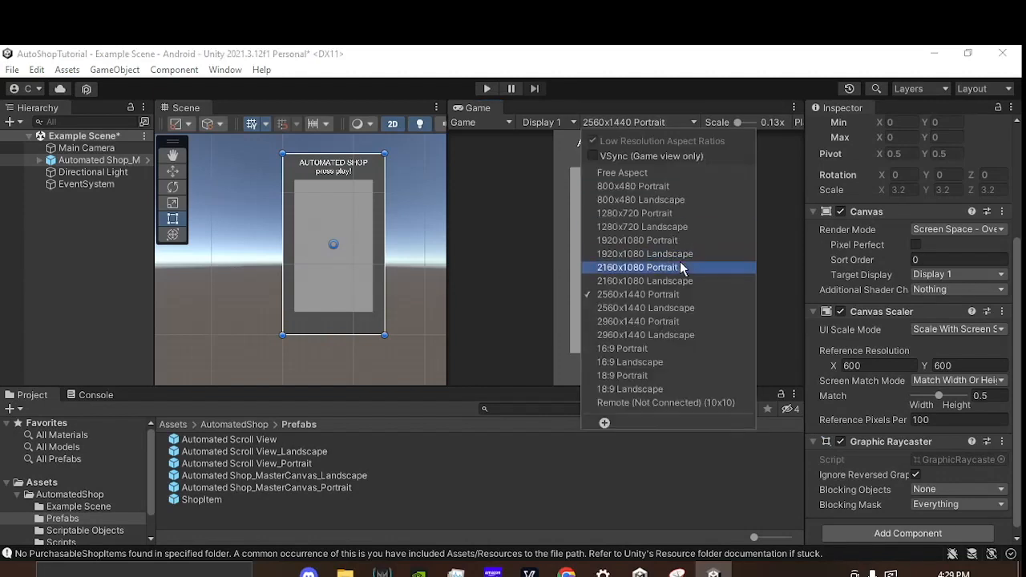
pyautogui.click(681, 266)
pyautogui.click(644, 124)
pyautogui.click(668, 319)
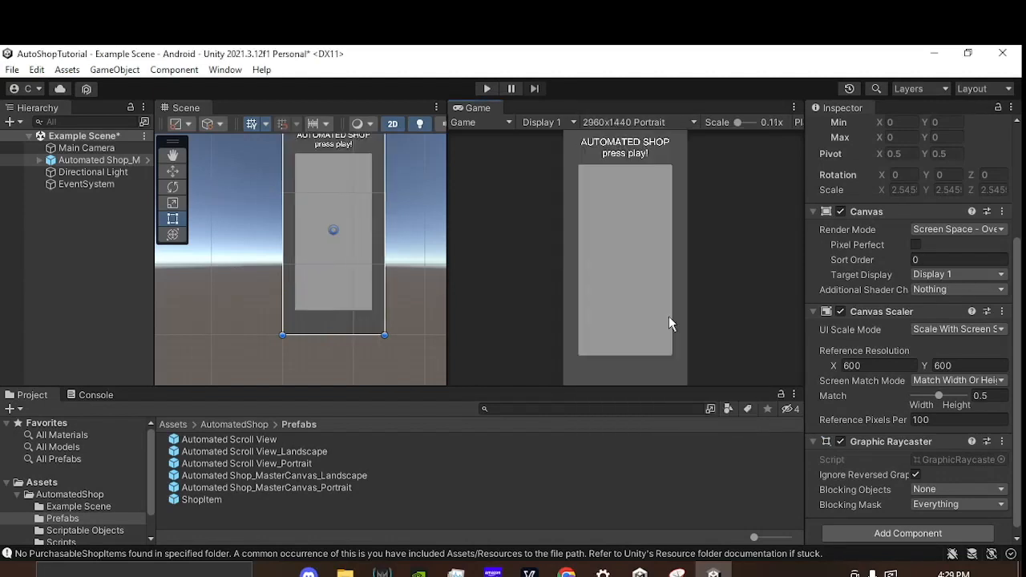
pyautogui.click(631, 123)
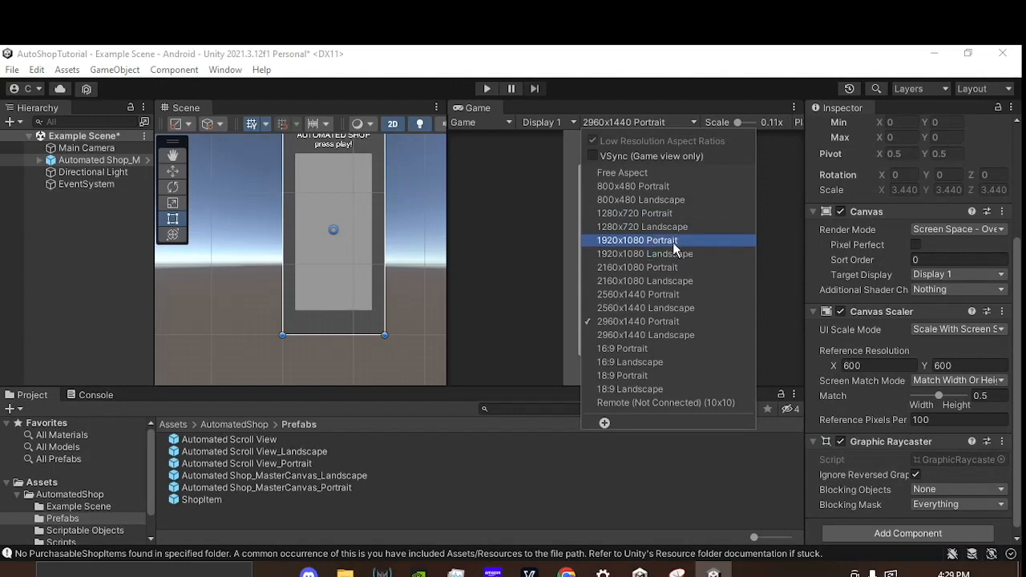
pyautogui.click(673, 239)
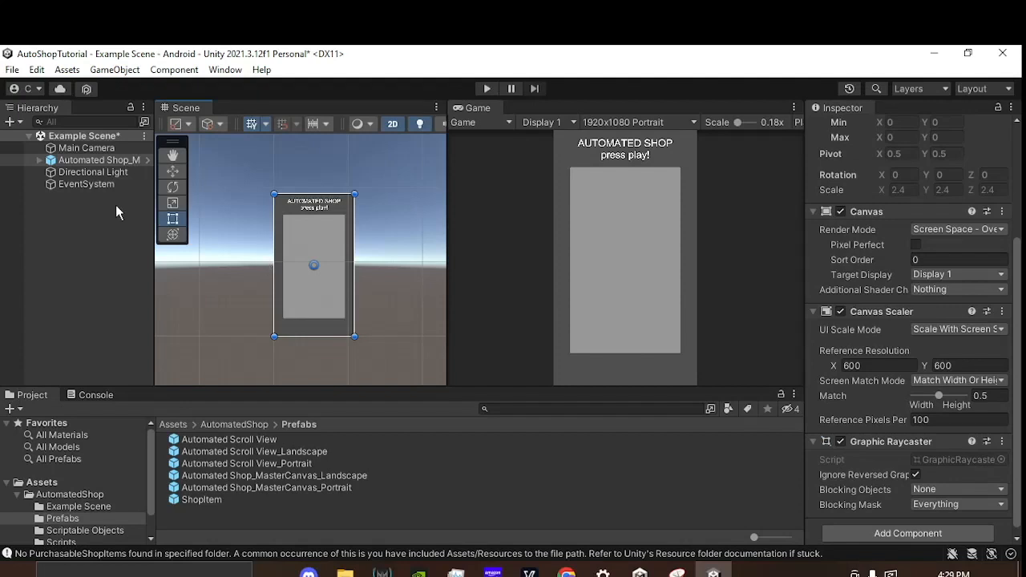
# Step: Widen the Hierarchy, expand the master canvas, and inspect the BackGround_Image settings and the ShopTitleText wording
pyautogui.moveTo(154, 262); pyautogui.dragTo(188, 257)
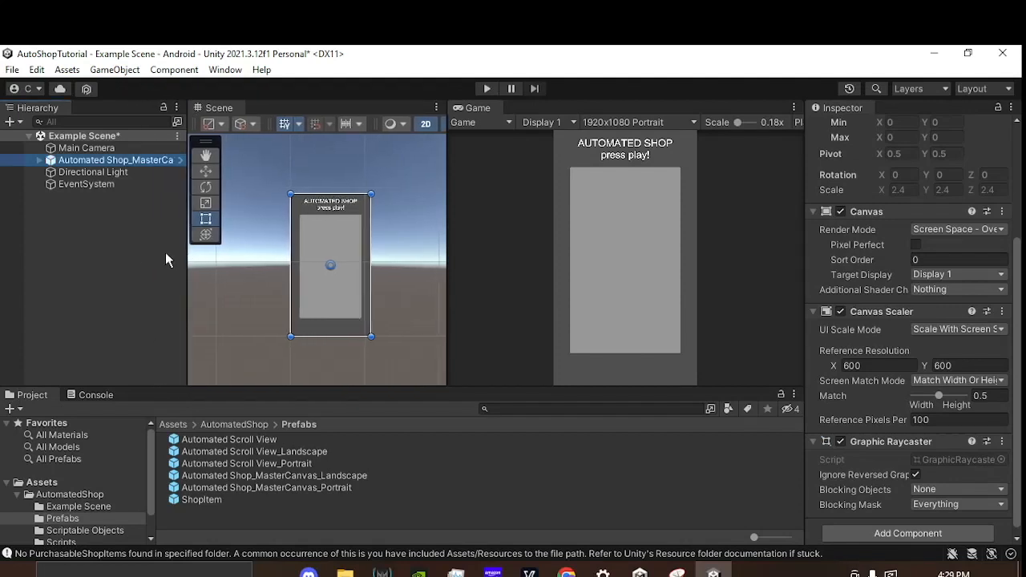
pyautogui.click(40, 160)
pyautogui.click(119, 171)
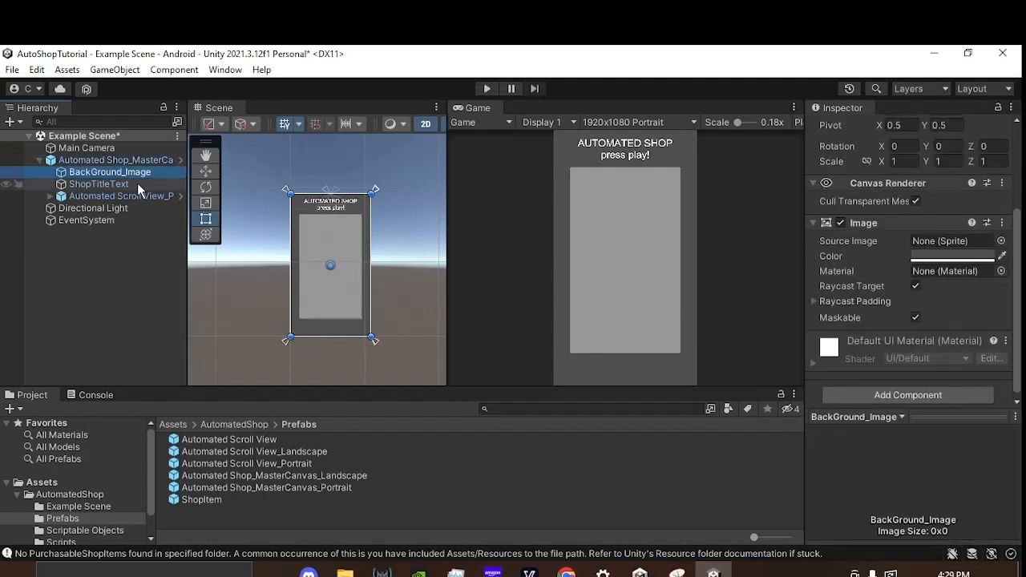
pyautogui.click(138, 184)
pyautogui.moveTo(925, 274); pyautogui.dragTo(748, 251)
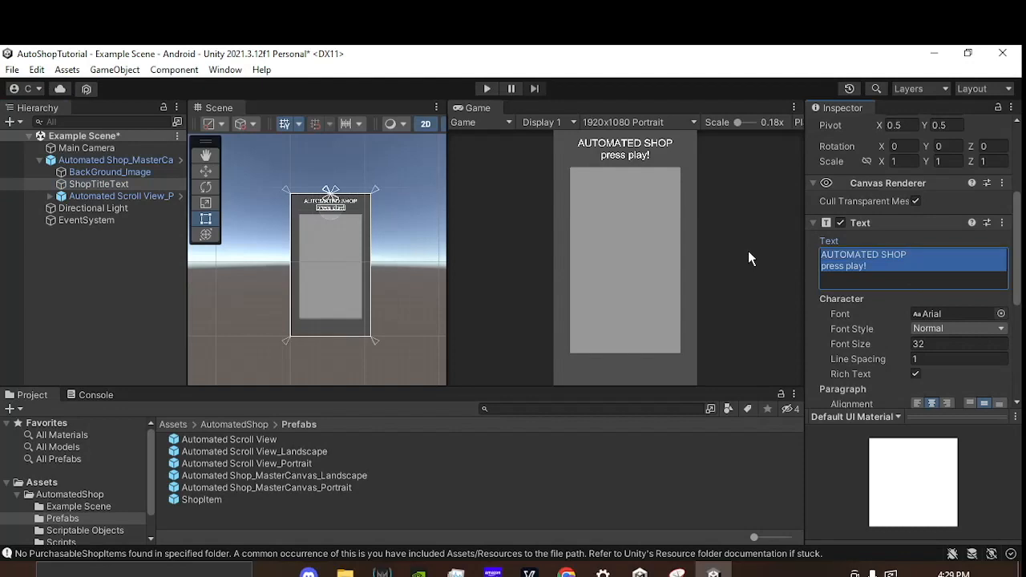
pyautogui.click(901, 273)
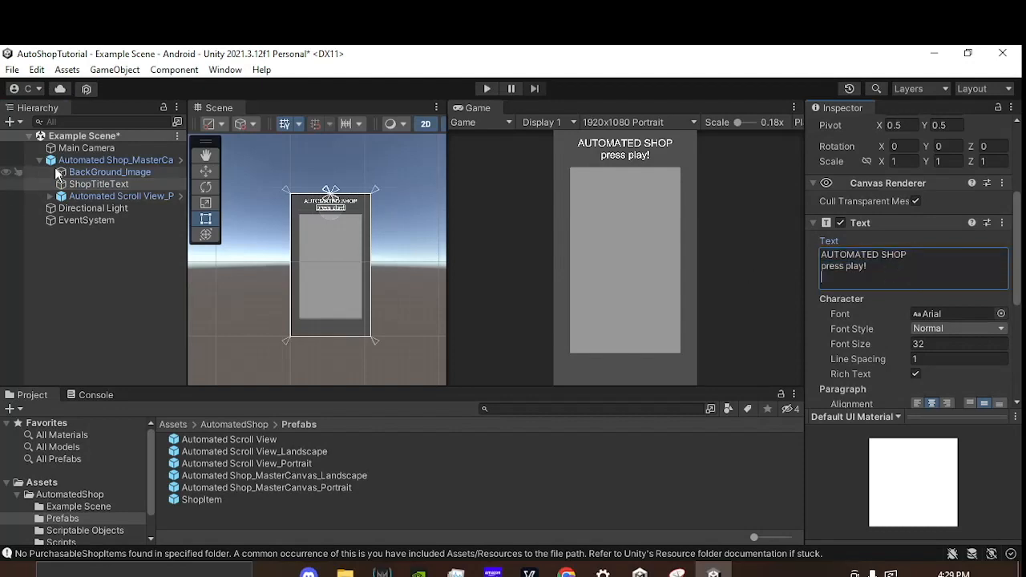
# Step: Unpack the Automated Shop master canvas prefab instance and select its child objects to check them
pyautogui.click(83, 159)
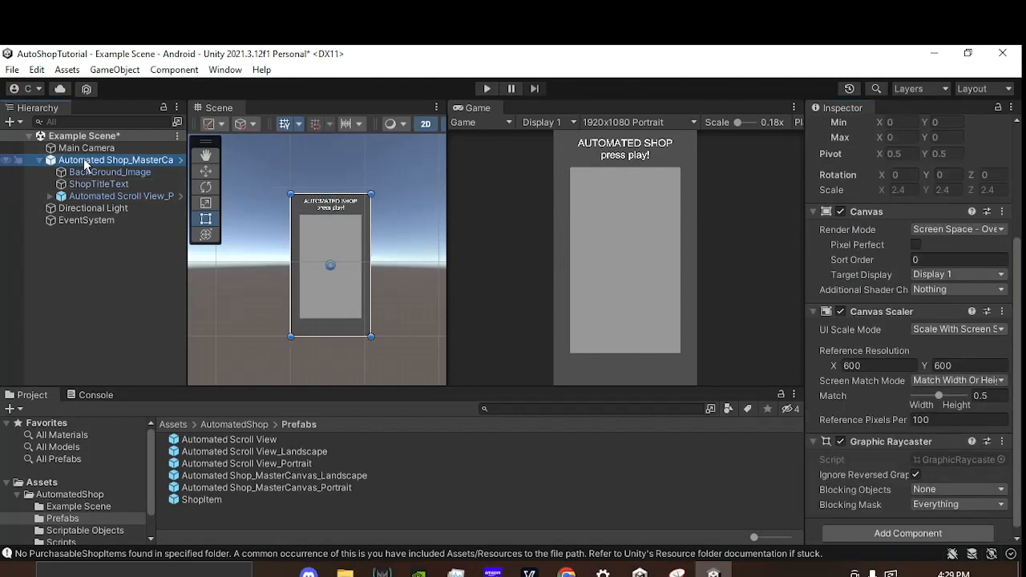
pyautogui.rightClick(85, 165)
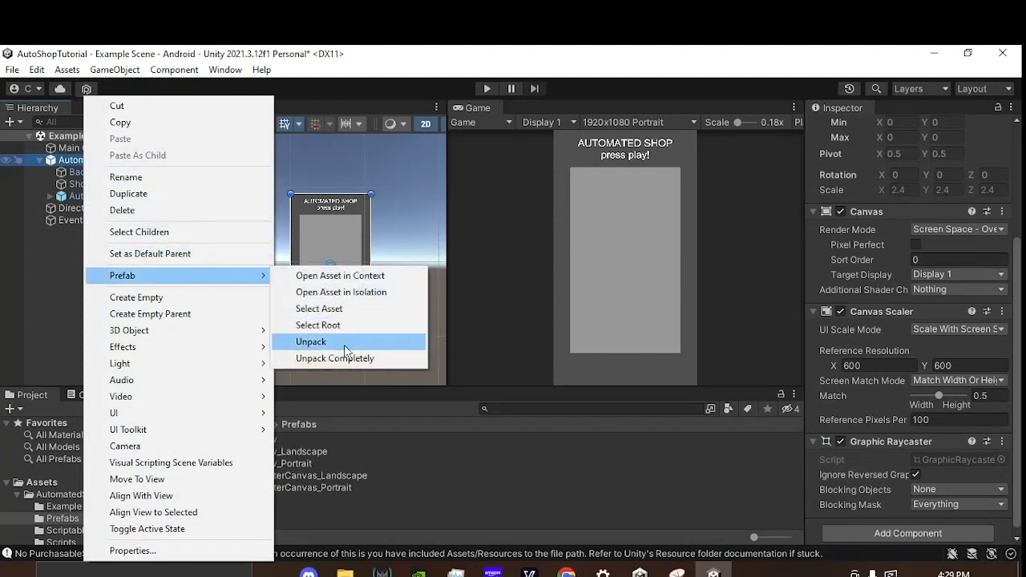
pyautogui.click(343, 342)
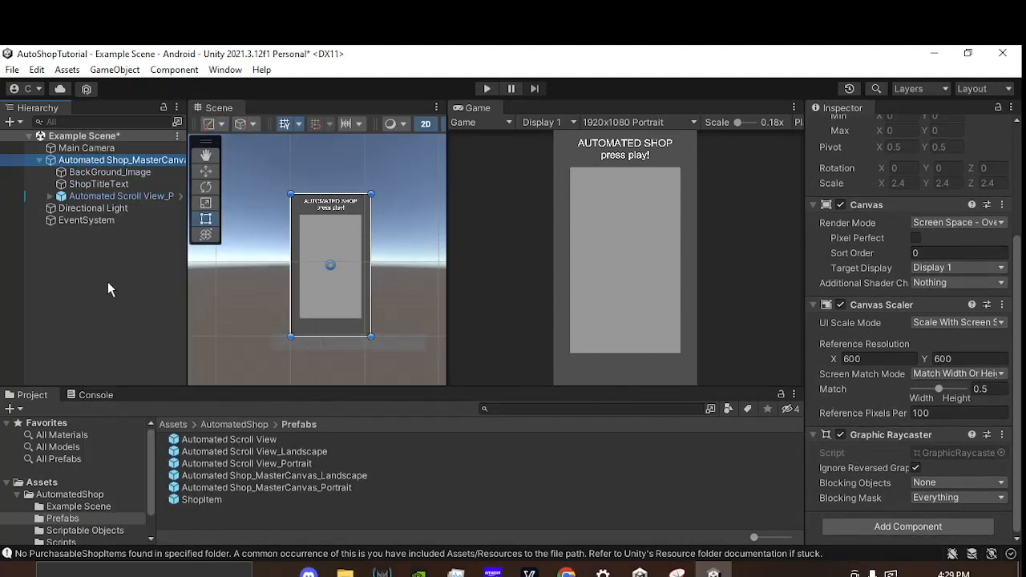
pyautogui.click(100, 184)
pyautogui.click(111, 173)
pyautogui.click(112, 161)
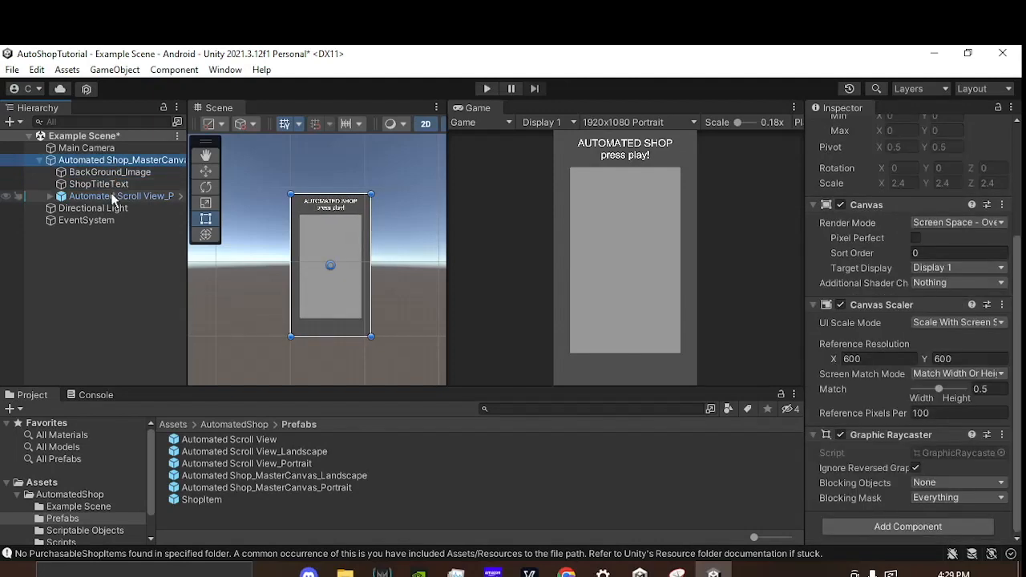
pyautogui.click(116, 196)
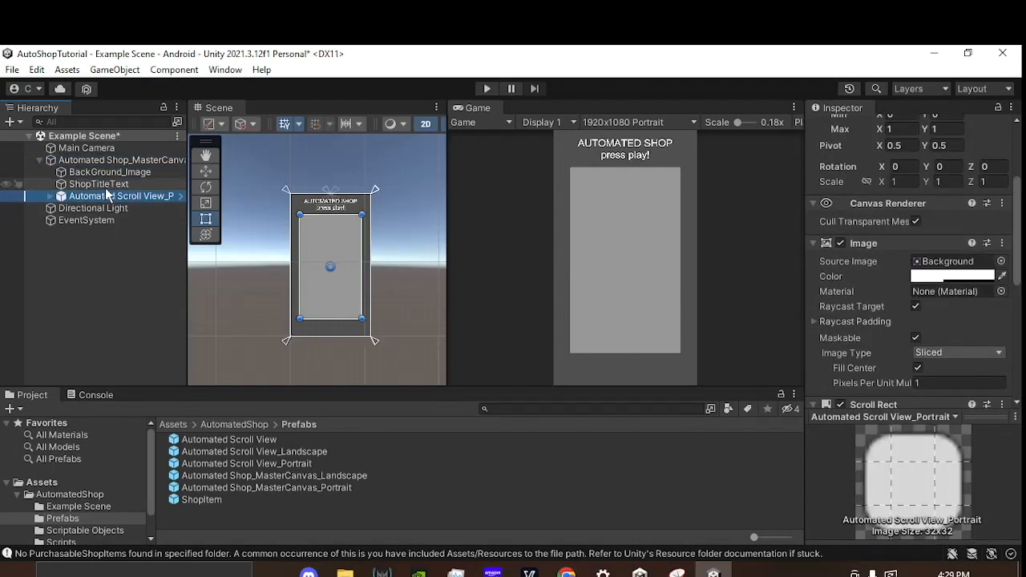
# Step: Undo the prefab unpacking and the selections made after it
pyautogui.hotkey('ctrl', 'z')
pyautogui.hotkey('ctrl', 'z')
pyautogui.hotkey('ctrl', 'z')
pyautogui.hotkey('ctrl', 'z')
pyautogui.hotkey('ctrl', 'z')
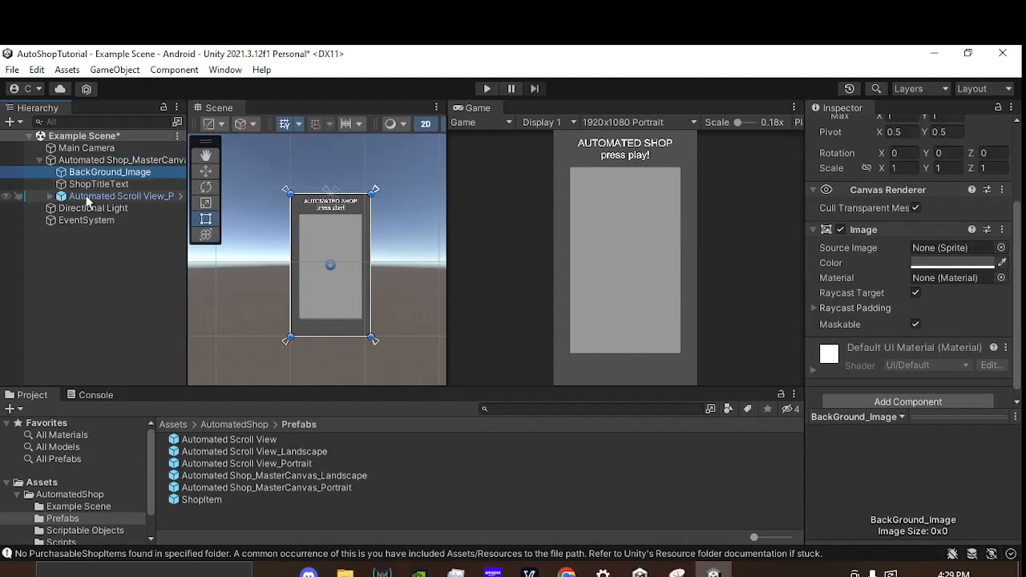
# Step: Expand Automated Scroll View_Portrait and its Viewport in the hierarchy, and select the Content object
pyautogui.click(106, 198)
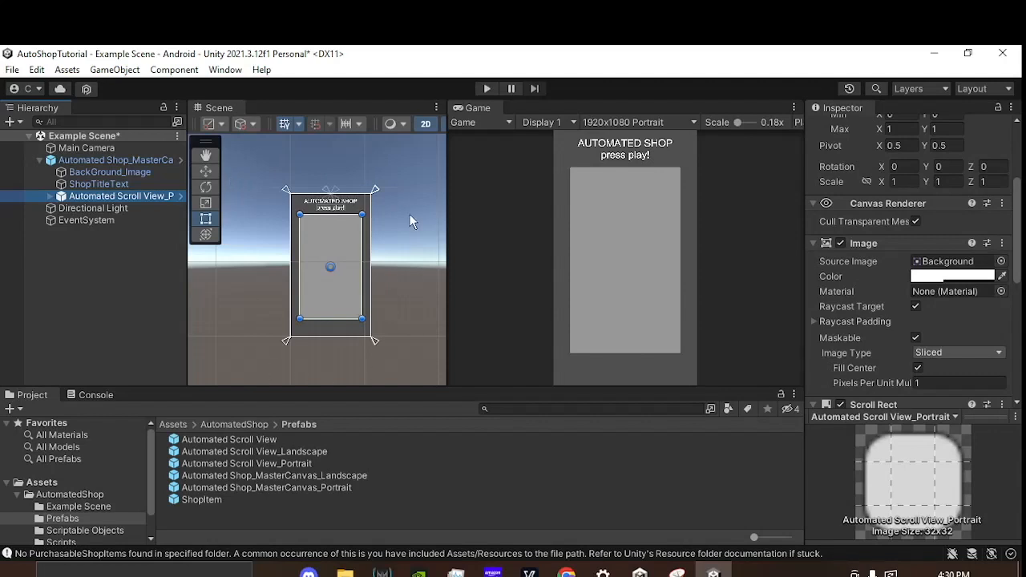
pyautogui.click(51, 196)
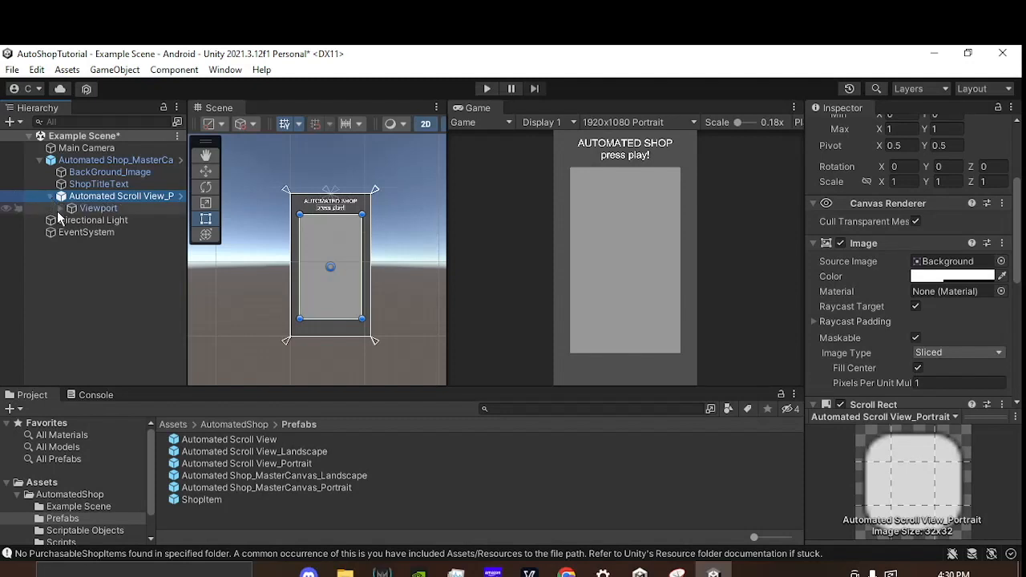
pyautogui.click(60, 208)
pyautogui.click(100, 208)
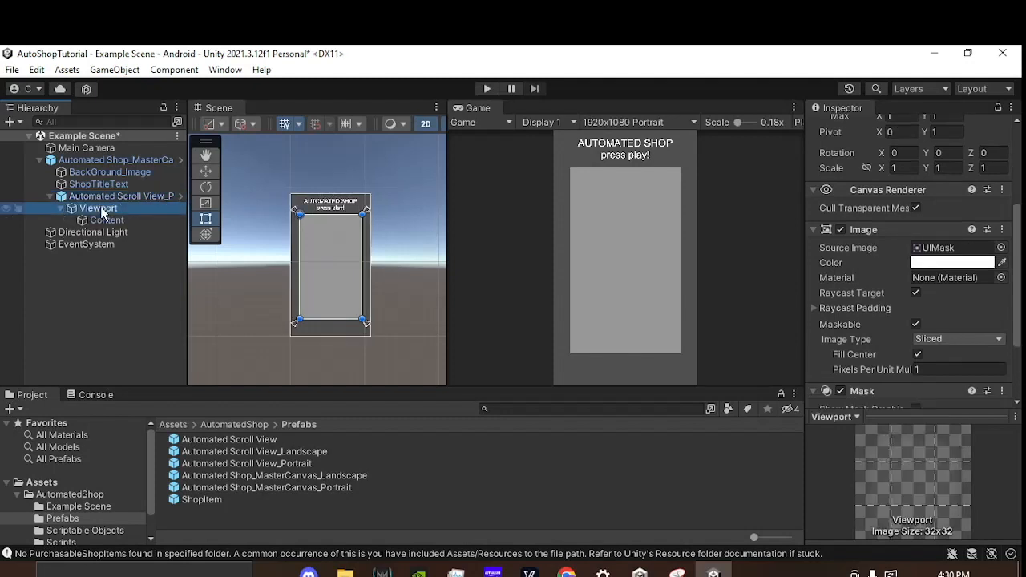
pyautogui.click(95, 220)
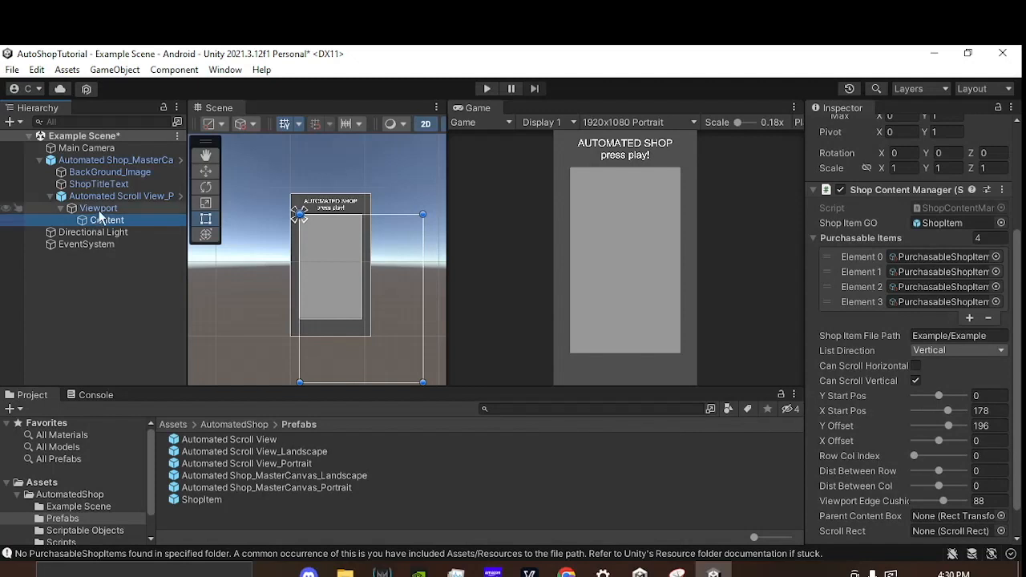
pyautogui.click(99, 208)
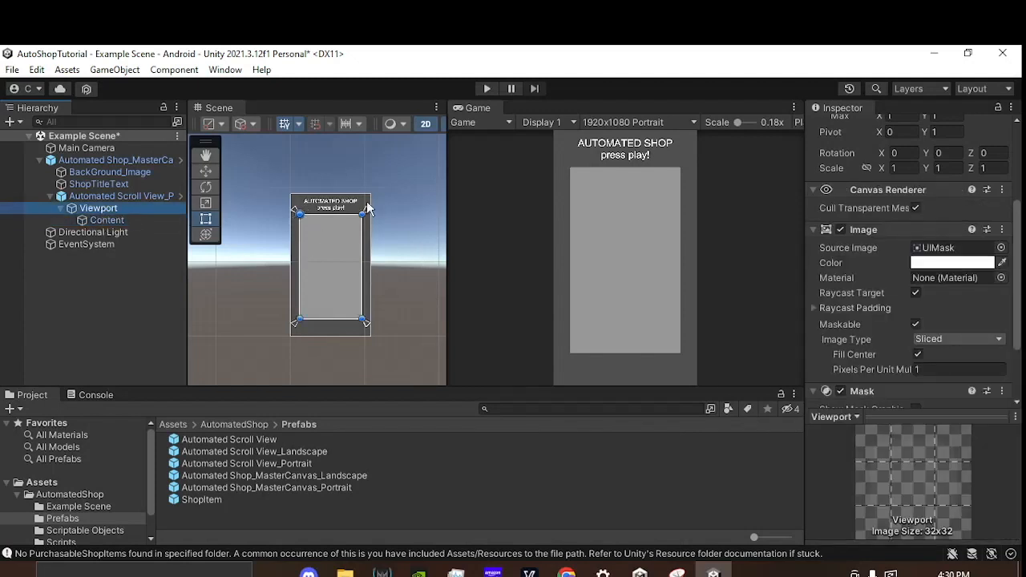
pyautogui.click(111, 222)
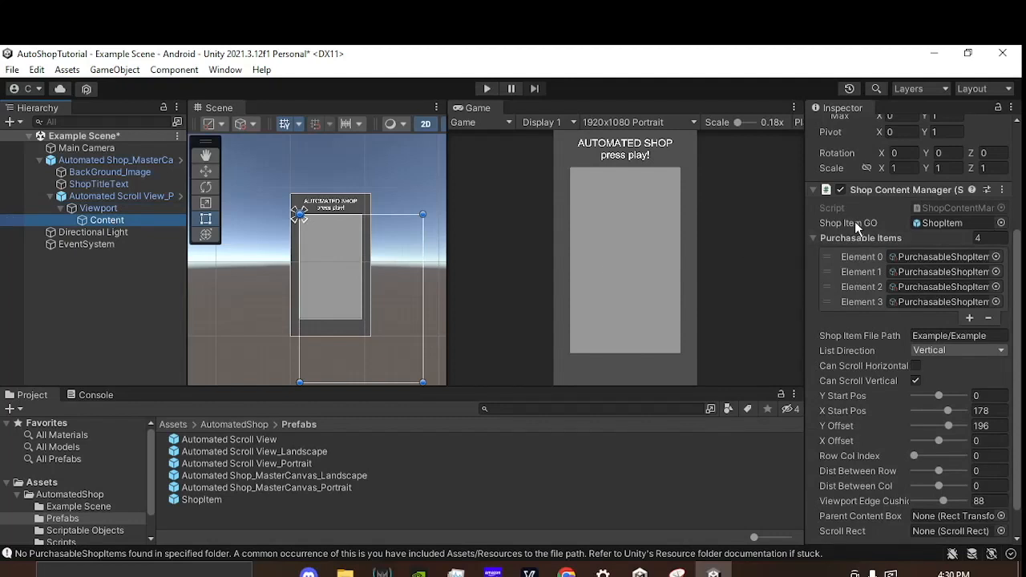
# Step: Examine the Shop Content Manager settings on Content, including Shop Item GO and the Purchasable Items list
pyautogui.moveTo(892, 225)
pyautogui.scroll(5, 902, 325)
pyautogui.scroll(-3, 896, 329)
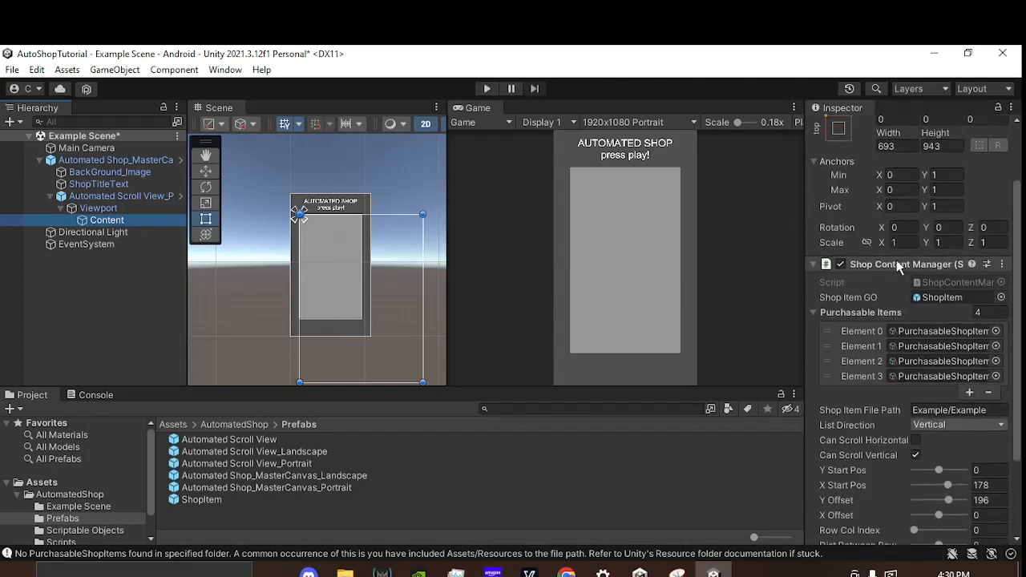
pyautogui.scroll(-2, 877, 278)
pyautogui.scroll(-2, 870, 264)
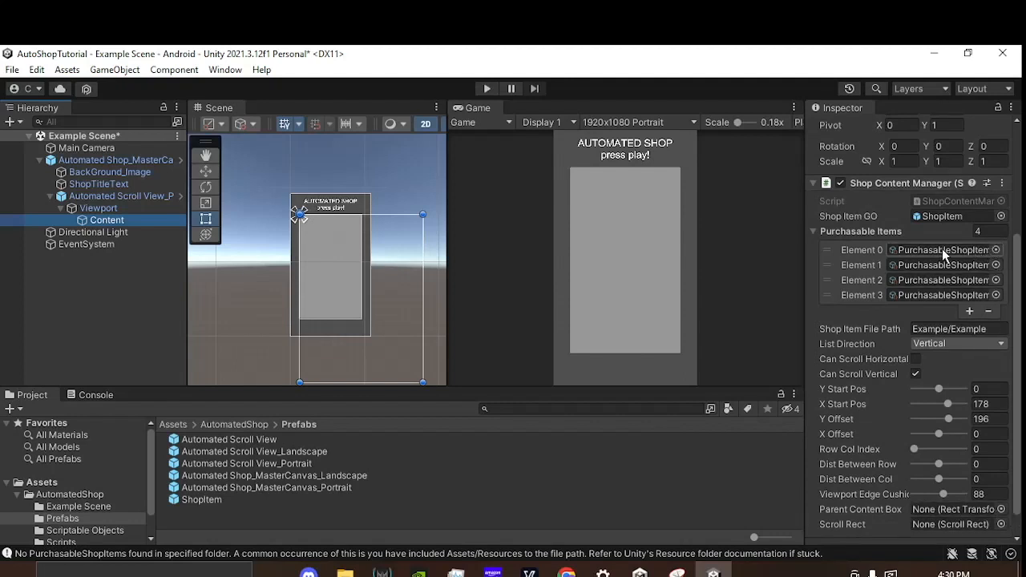
pyautogui.click(664, 120)
pyautogui.click(664, 120)
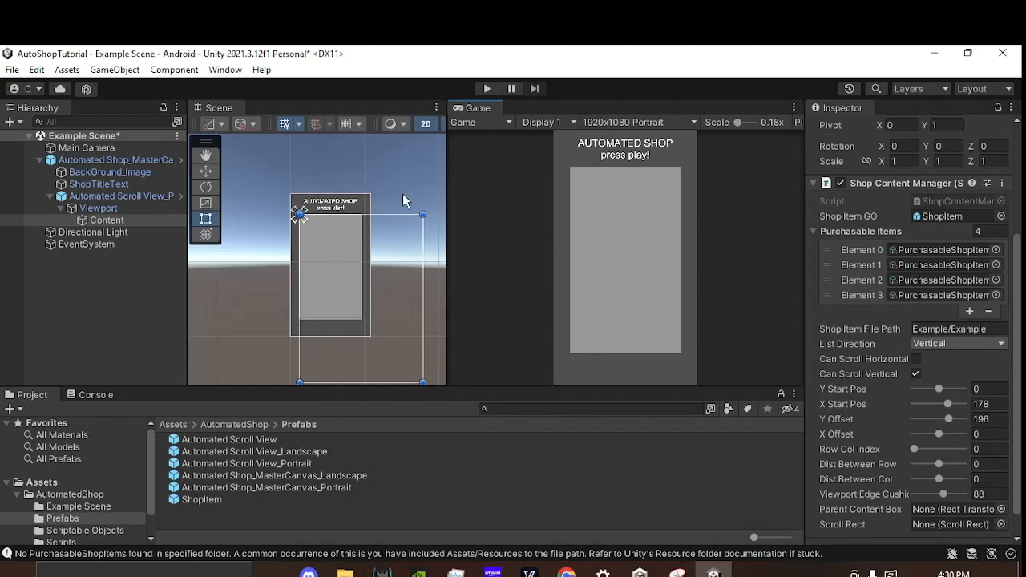
# Step: Run the scene in Play mode, scroll through the vertical shop list in both directions, and stop playback
pyautogui.click(484, 89)
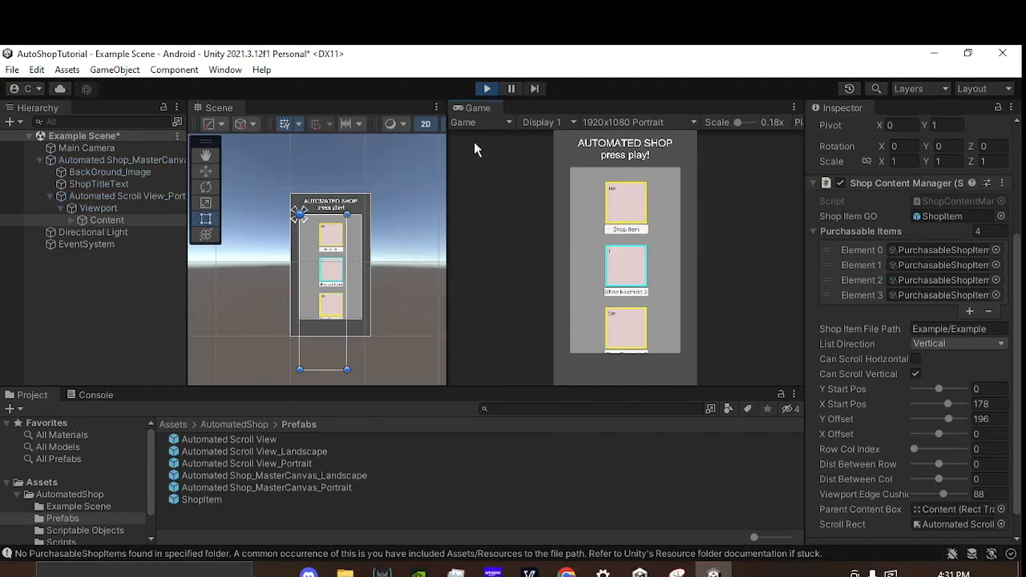
pyautogui.moveTo(599, 310); pyautogui.dragTo(602, 271)
pyautogui.moveTo(583, 267); pyautogui.dragTo(595, 290)
pyautogui.moveTo(592, 273); pyautogui.dragTo(591, 236)
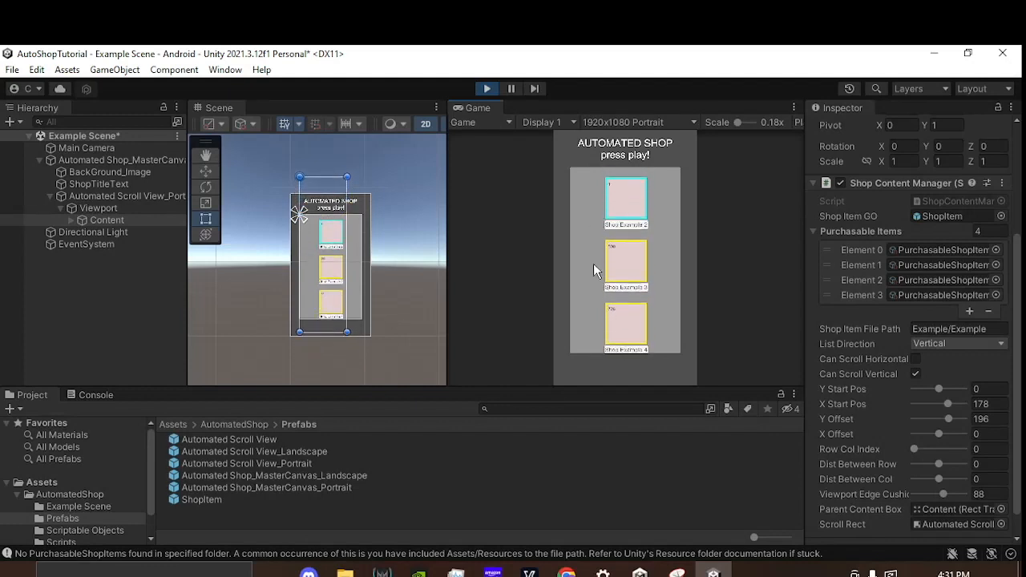
pyautogui.moveTo(589, 212); pyautogui.dragTo(594, 324)
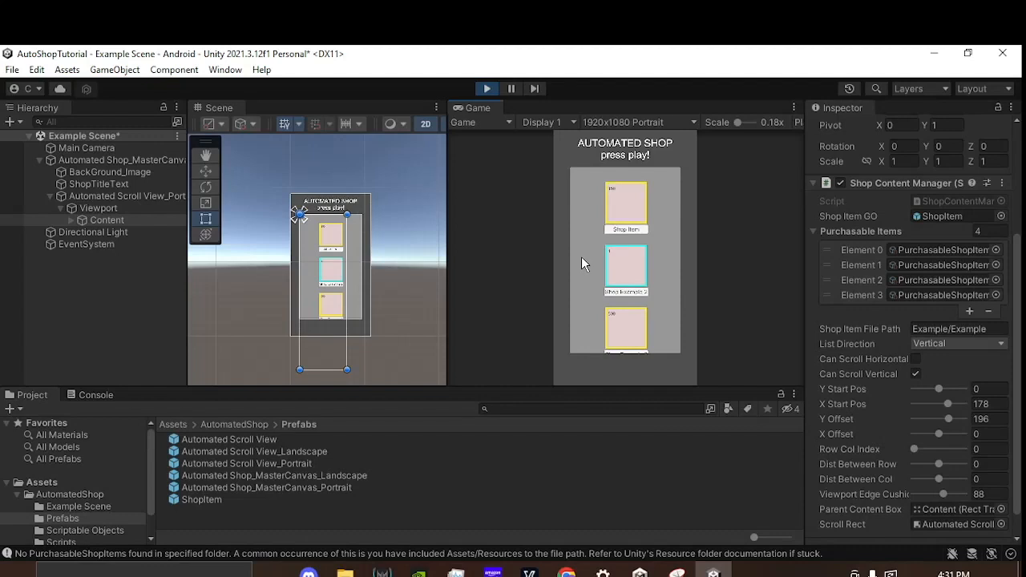
pyautogui.click(487, 90)
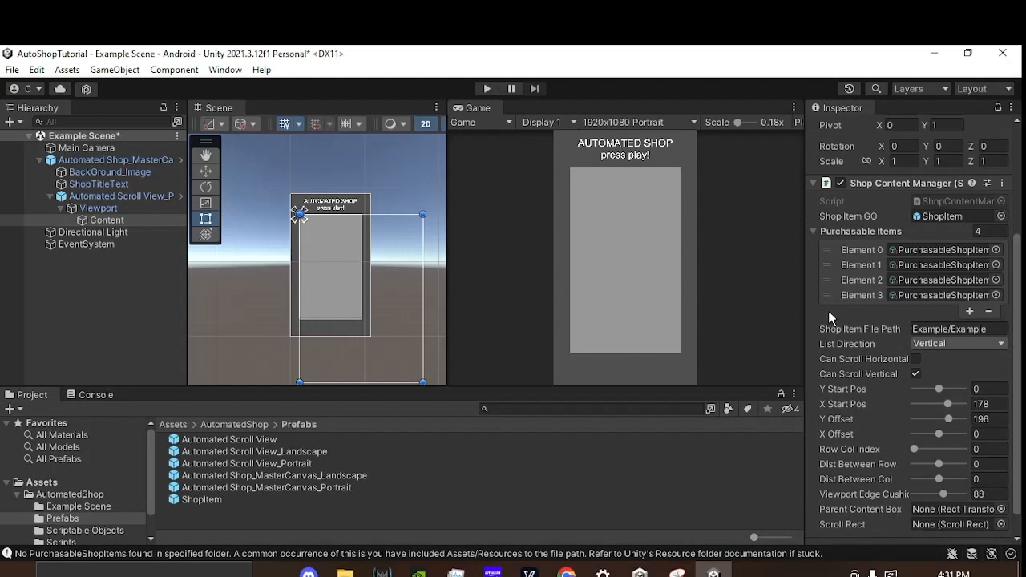
# Step: Collapse the Purchasable Items list and view the List Direction options, keeping Vertical
pyautogui.click(815, 232)
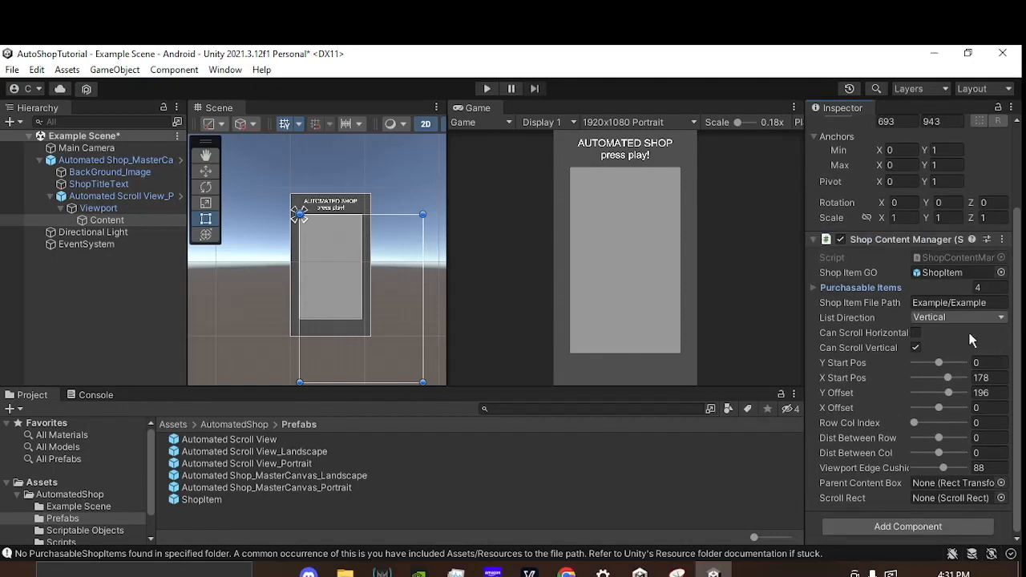
pyautogui.moveTo(886, 315)
pyautogui.click(926, 317)
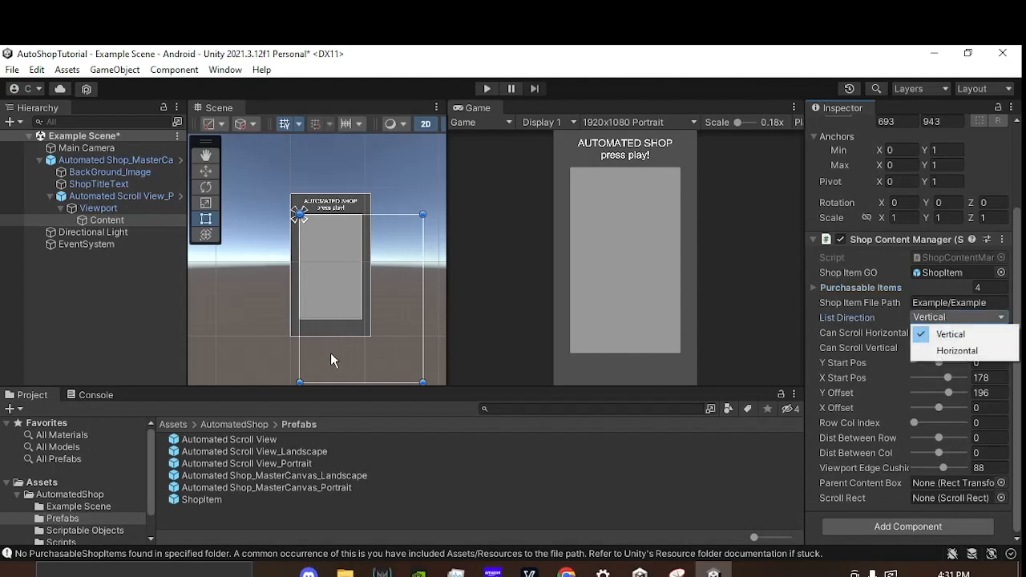
pyautogui.click(891, 315)
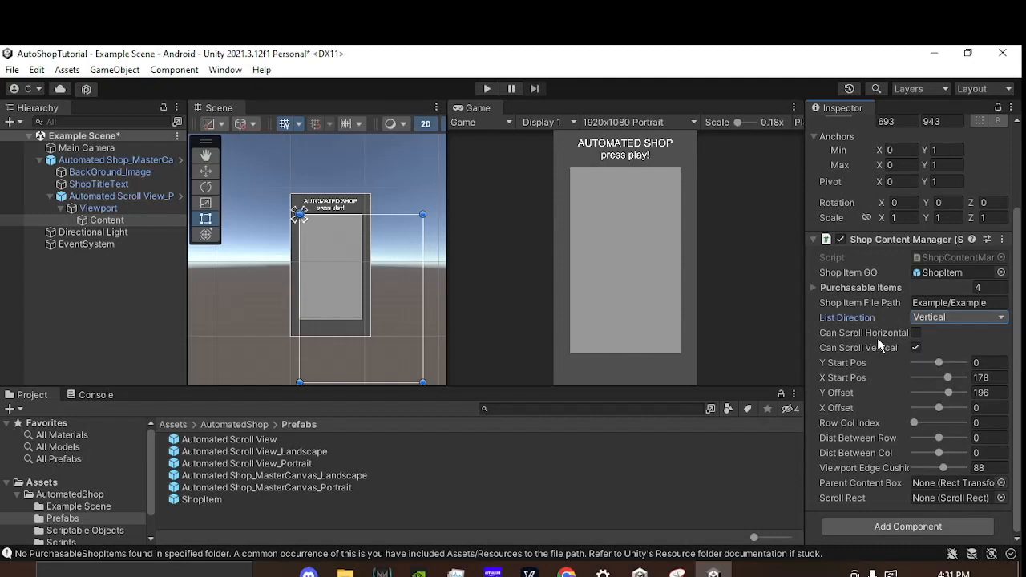
# Step: Enable Can Scroll Horizontal, try moving the shop list around in Play mode, and stop playback
pyautogui.click(916, 333)
pyautogui.click(487, 88)
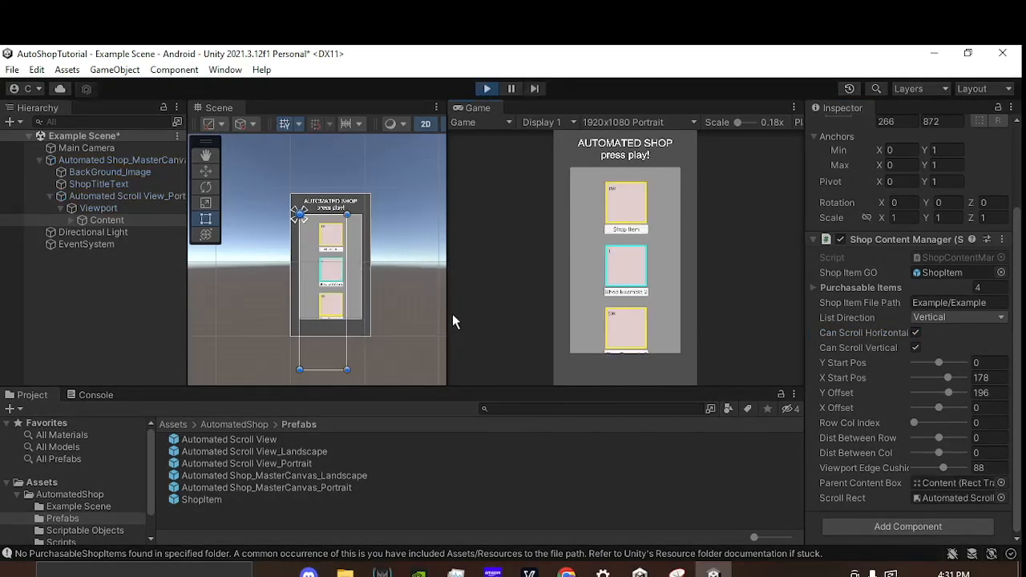
pyautogui.moveTo(601, 269); pyautogui.dragTo(622, 300)
pyautogui.moveTo(663, 266); pyautogui.dragTo(674, 403)
pyautogui.click(485, 89)
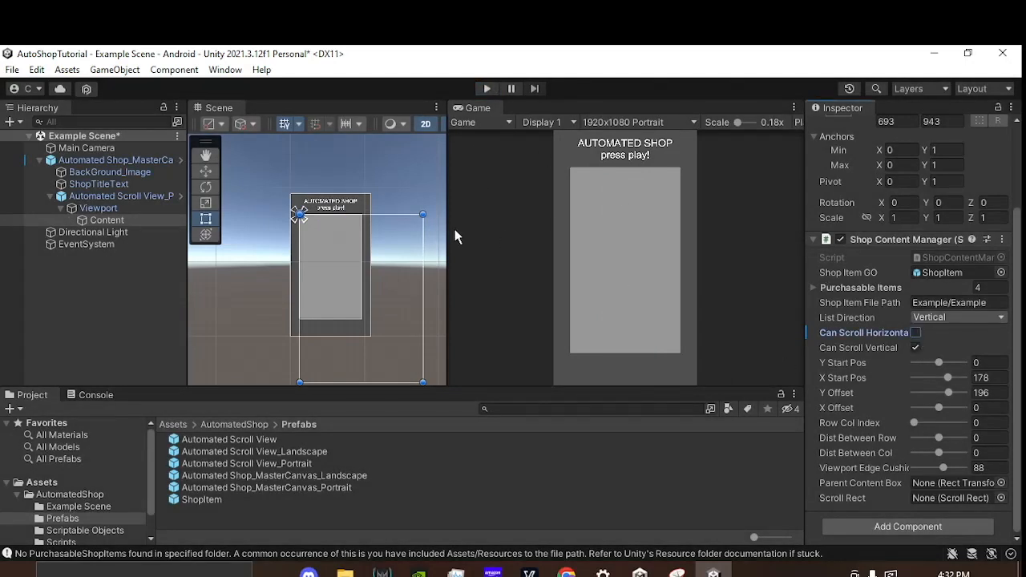
# Step: Save the scene and read the descriptions of the Start Pos and Y Offset settings
pyautogui.hotkey('ctrl', 's')
pyautogui.click(995, 438)
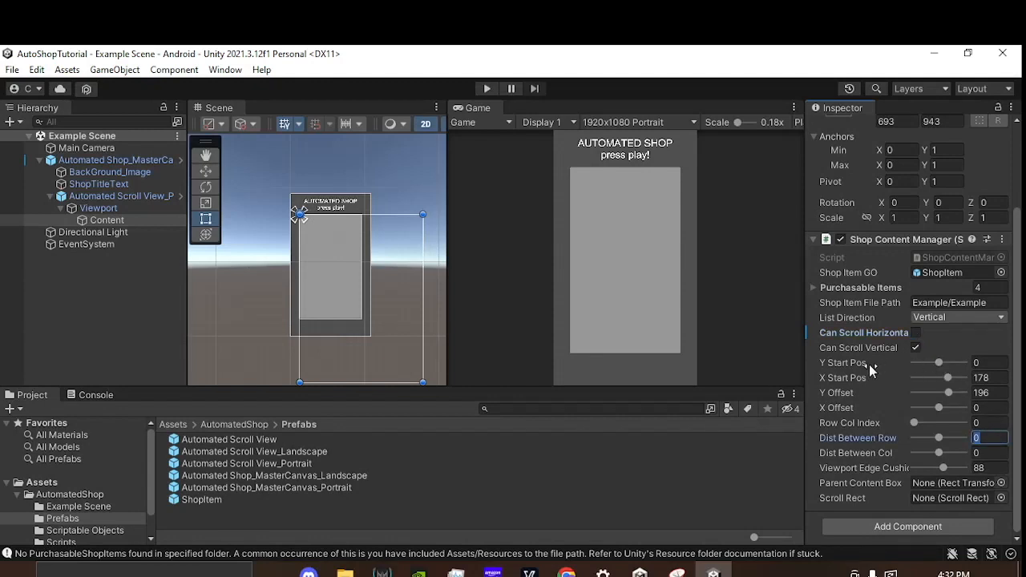
pyautogui.moveTo(871, 367)
pyautogui.moveTo(852, 384)
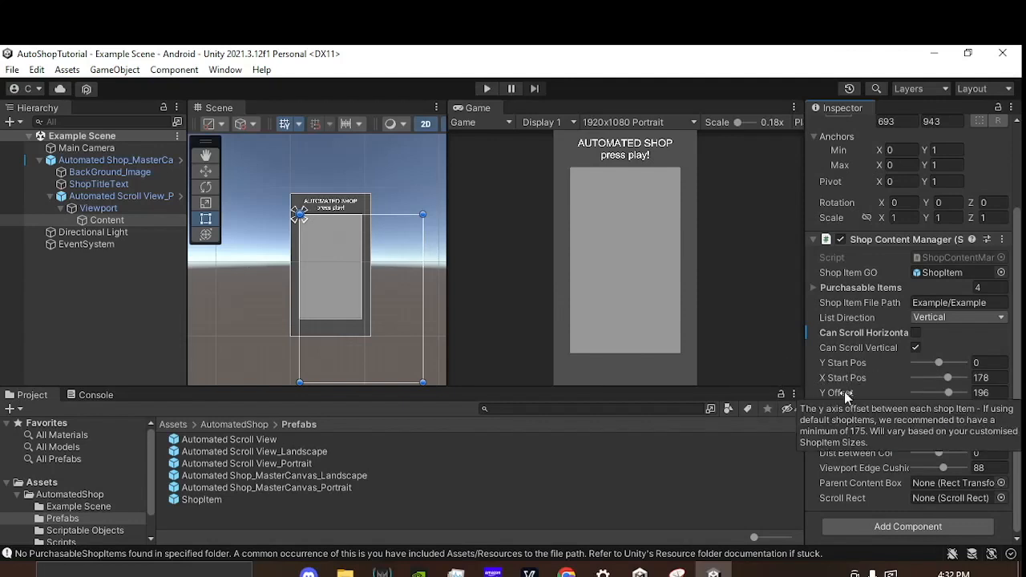
# Step: Start Play mode, scroll the shop list, and set Content's Y Start Pos to 152
pyautogui.click(486, 89)
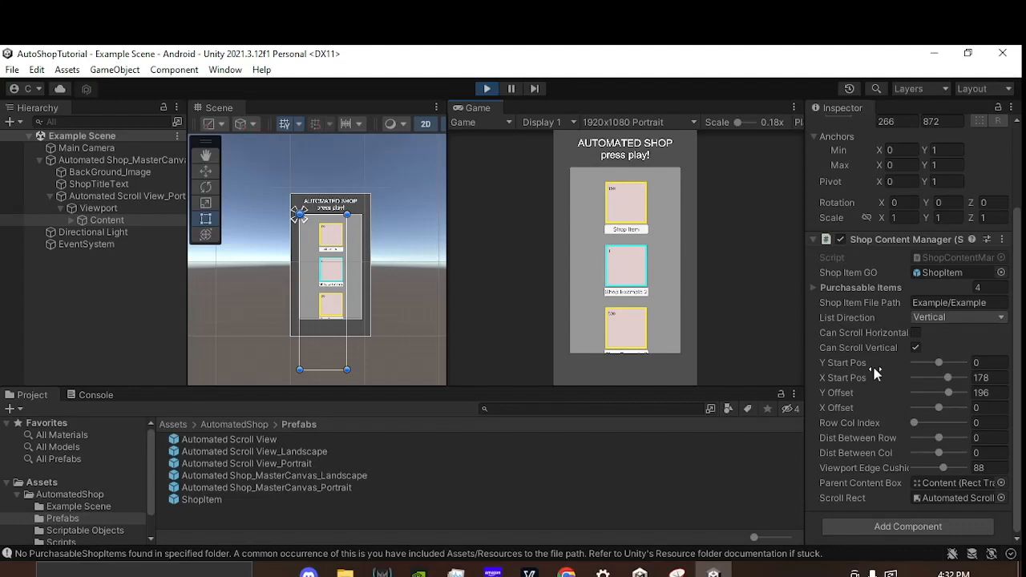
pyautogui.moveTo(666, 248); pyautogui.dragTo(614, 351)
pyautogui.moveTo(941, 363)
pyautogui.mouseDown()
pyautogui.moveTo(967, 353)
pyautogui.moveTo(918, 369)
pyautogui.moveTo(949, 355)
pyautogui.mouseUp()
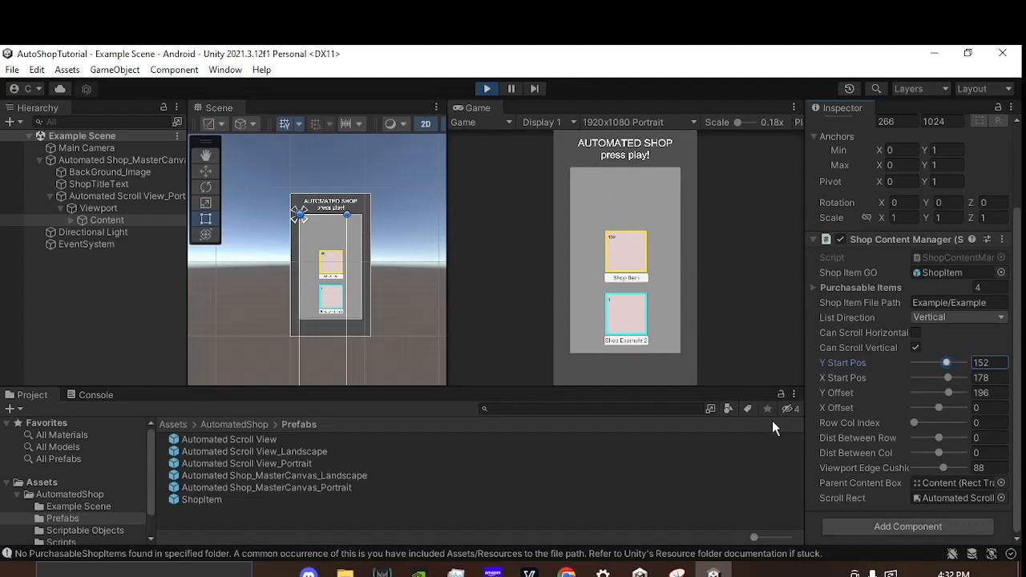
pyautogui.scroll(-5, 386, 353)
pyautogui.moveTo(386, 354); pyautogui.dragTo(381, 286, button='middle')
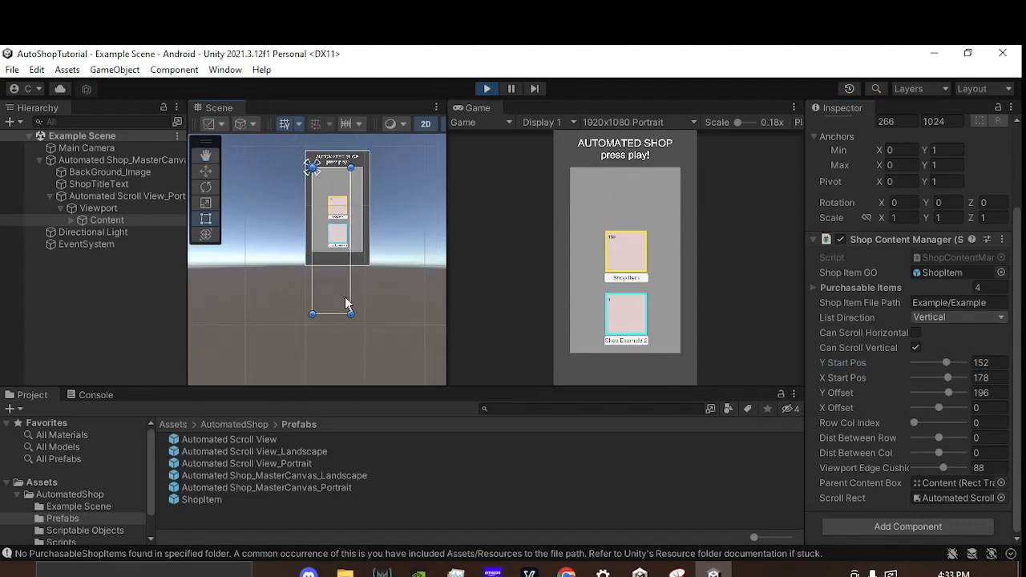
# Step: Lower Y Start Pos to -91 and scroll the running shop list to check its upper edge
pyautogui.moveTo(947, 365)
pyautogui.mouseDown()
pyautogui.moveTo(935, 369)
pyautogui.moveTo(946, 364)
pyautogui.mouseUp()
pyautogui.moveTo(616, 269); pyautogui.dragTo(609, 364)
pyautogui.moveTo(943, 362); pyautogui.dragTo(934, 364)
pyautogui.moveTo(637, 291); pyautogui.dragTo(613, 371)
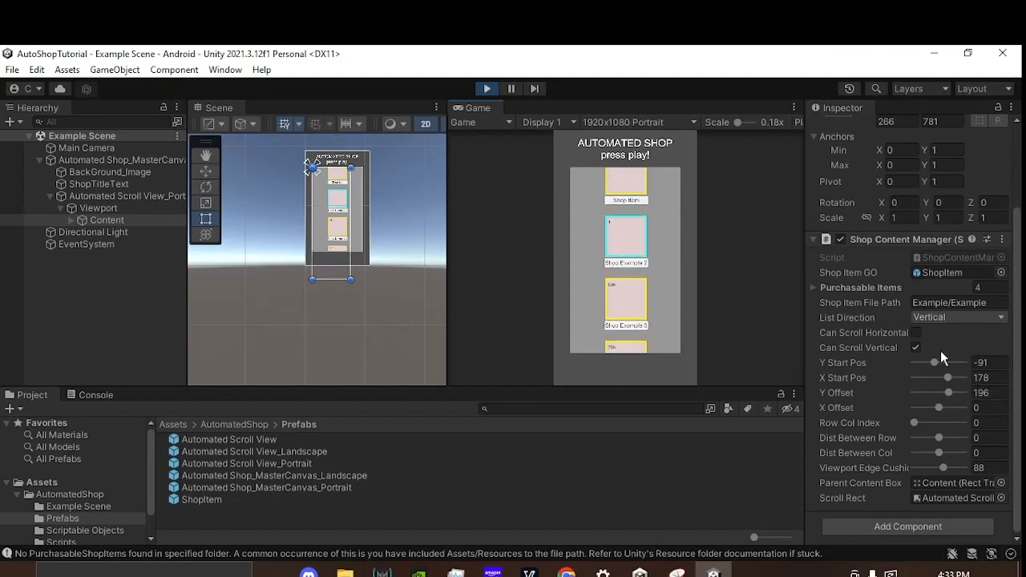
# Step: Set Y Start Pos to 15 and scroll the shop list to both ends
pyautogui.moveTo(934, 363); pyautogui.dragTo(941, 364)
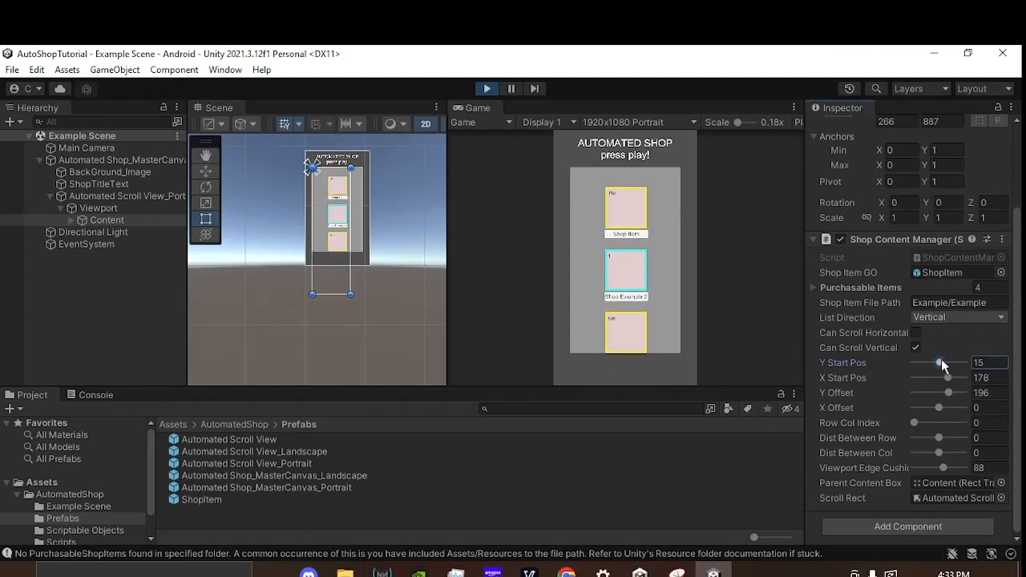
pyautogui.moveTo(607, 277); pyautogui.dragTo(575, 140)
pyautogui.moveTo(592, 238); pyautogui.dragTo(641, 353)
pyautogui.click(949, 380)
pyautogui.moveTo(949, 380)
pyautogui.mouseDown()
pyautogui.moveTo(922, 380)
pyautogui.moveTo(968, 377)
pyautogui.moveTo(948, 381)
pyautogui.mouseUp()
pyautogui.press('q')
pyautogui.click(871, 363)
pyautogui.moveTo(872, 367); pyautogui.dragTo(774, 390)
# Step: Scroll the running shop list to check the item spacing, and set Y Offset to 0
pyautogui.moveTo(661, 224); pyautogui.dragTo(667, 165)
pyautogui.moveTo(621, 211); pyautogui.dragTo(641, 301)
pyautogui.moveTo(861, 391); pyautogui.dragTo(874, 340)
pyautogui.click(1001, 393)
pyautogui.write('0')
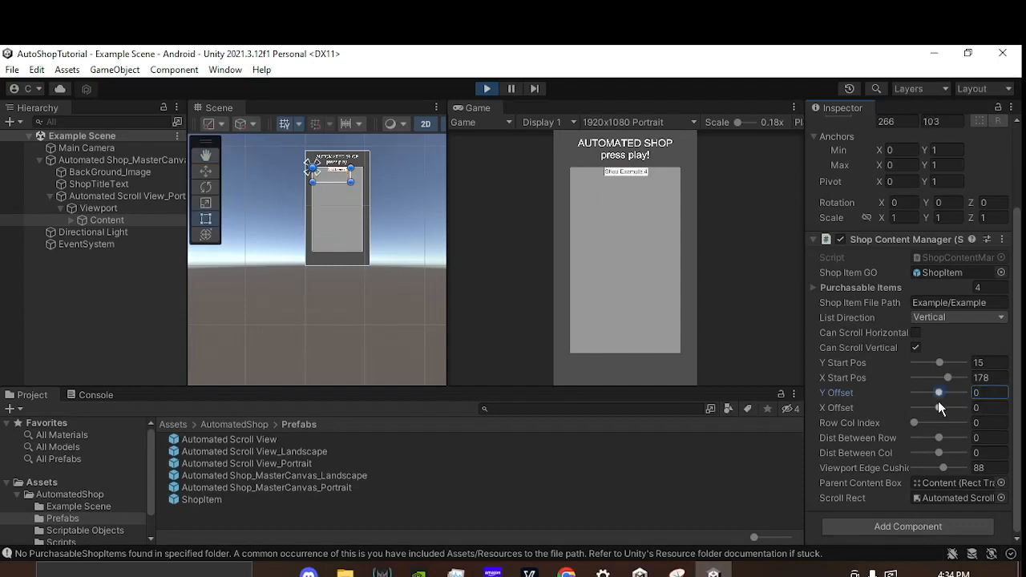
# Step: Set Y Offset to 227 and Y Start Pos to -53.9, checking the running shop list down to its last item
pyautogui.moveTo(939, 364); pyautogui.dragTo(952, 362)
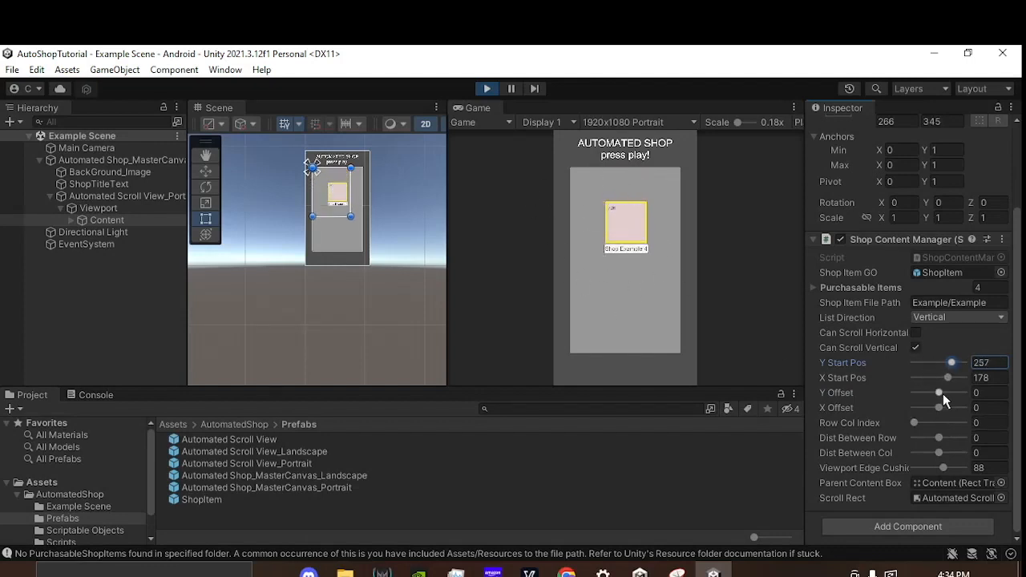
pyautogui.moveTo(943, 393); pyautogui.dragTo(952, 388)
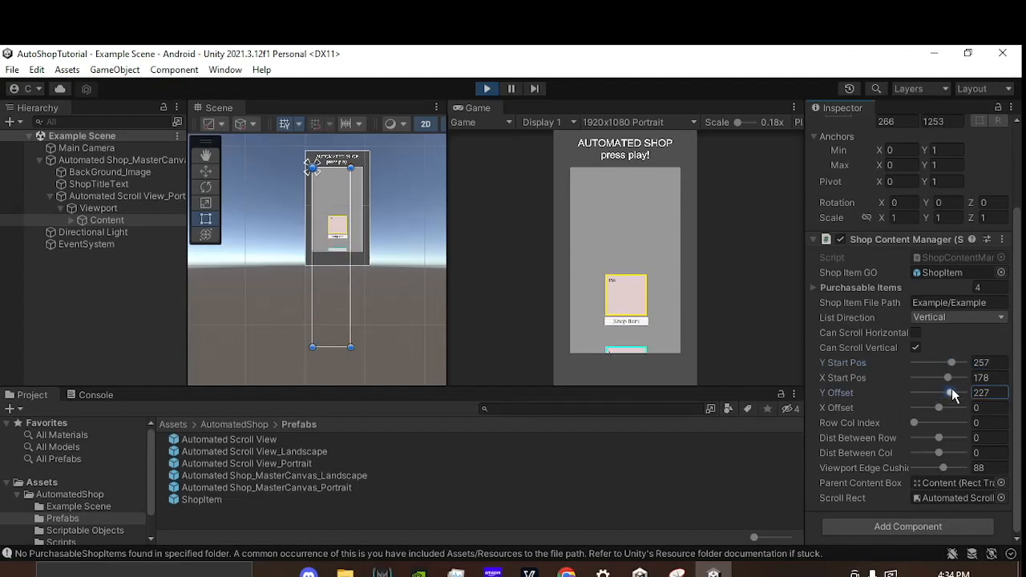
pyautogui.click(866, 366)
pyautogui.moveTo(866, 368); pyautogui.dragTo(687, 487)
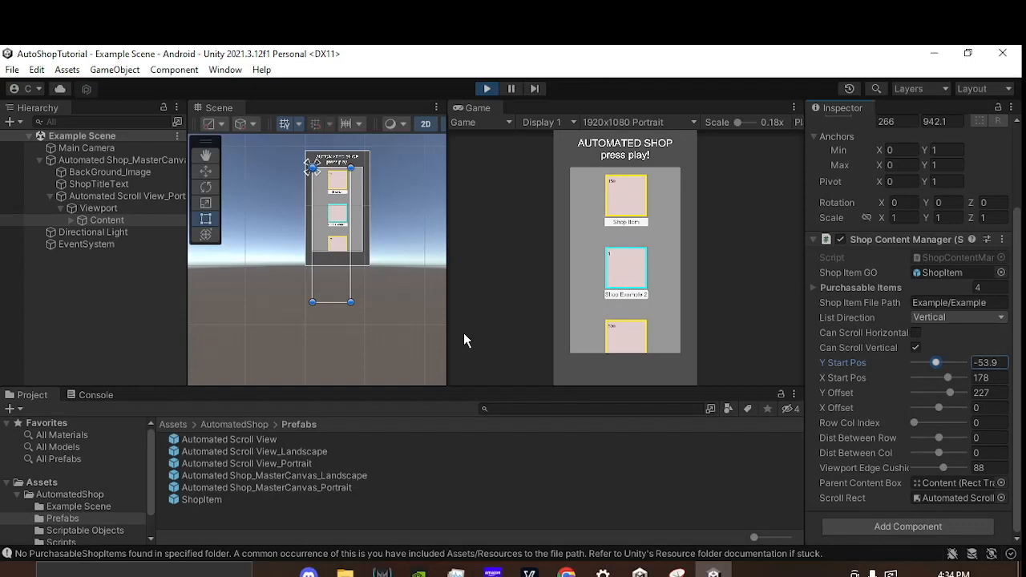
pyautogui.moveTo(670, 293); pyautogui.dragTo(640, 201)
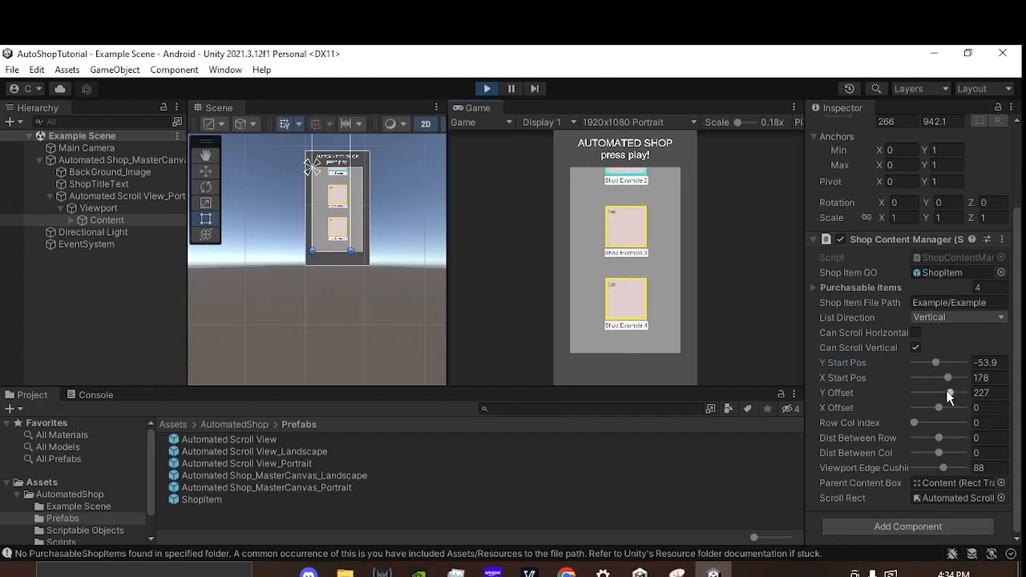
# Step: Try a Y Offset of 500 on the running shop list, scroll to both ends, and undo the change
pyautogui.moveTo(946, 391); pyautogui.dragTo(993, 397)
pyautogui.moveTo(643, 304); pyautogui.dragTo(655, 207)
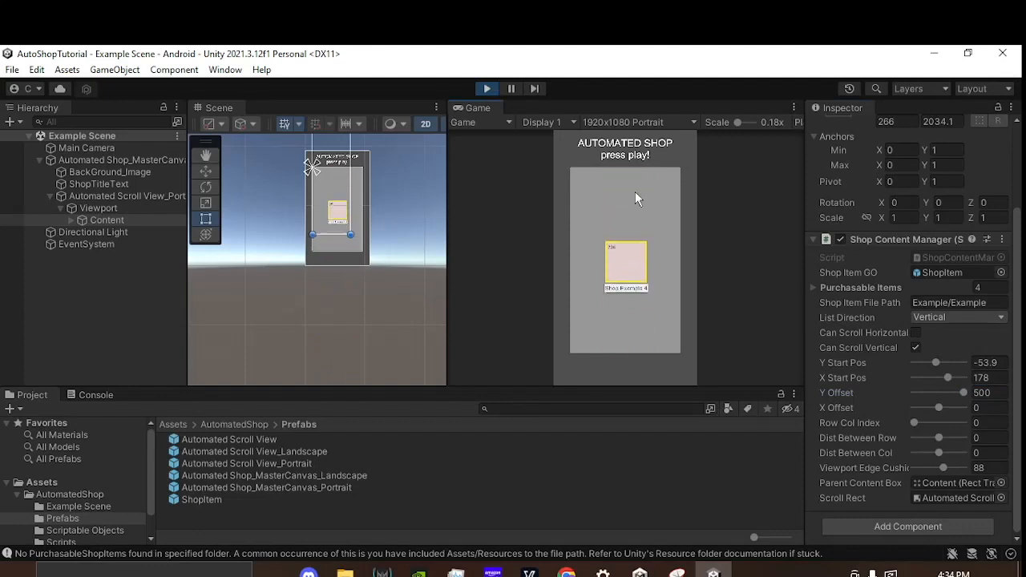
pyautogui.moveTo(622, 223); pyautogui.dragTo(645, 260)
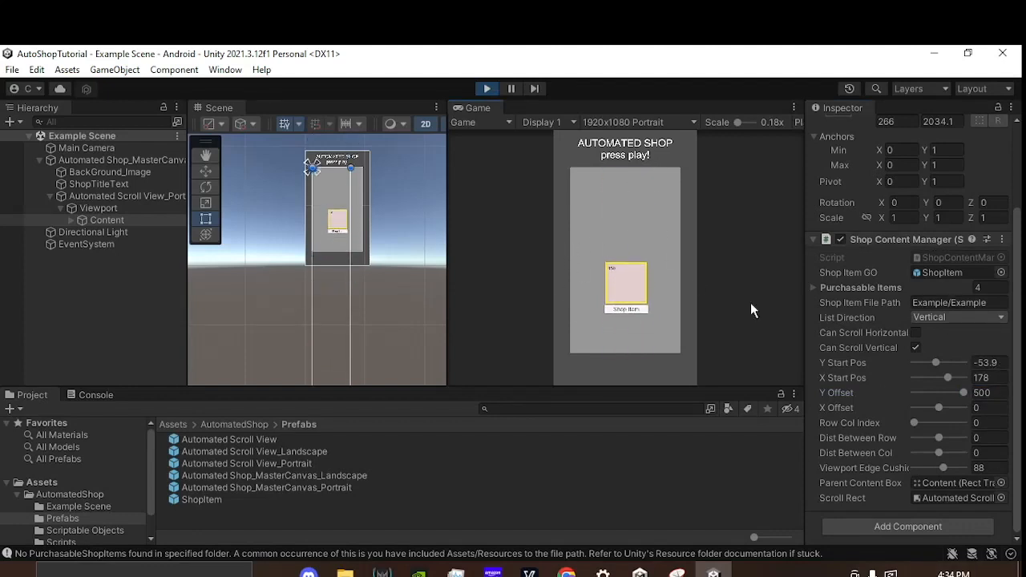
pyautogui.hotkey('ctrl', 'z')
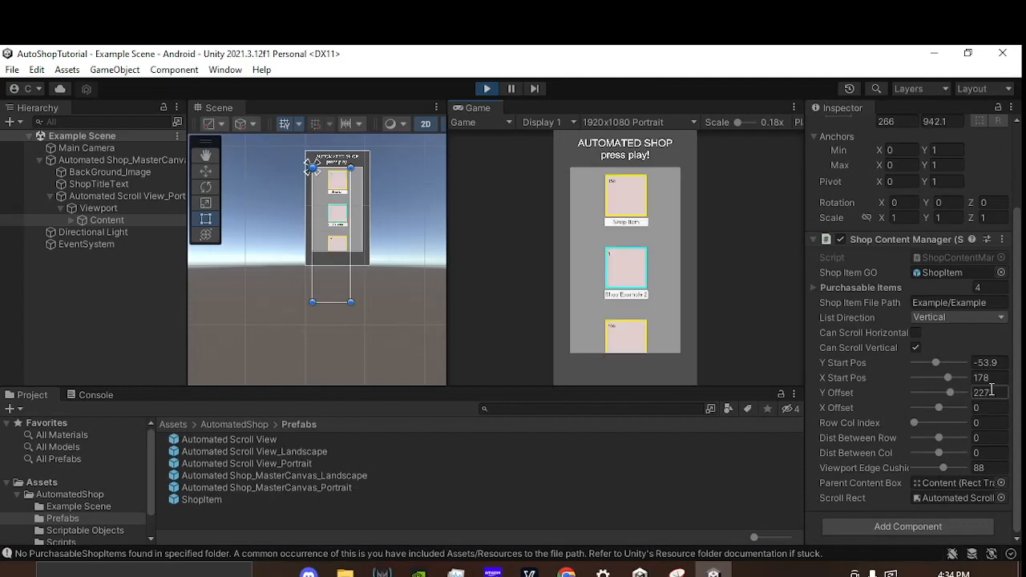
# Step: Try an X Offset of 79.3, check the shop list's diagonal layout, and reset X Offset to 0
pyautogui.moveTo(652, 298); pyautogui.dragTo(724, 411)
pyautogui.moveTo(858, 409); pyautogui.dragTo(319, 273)
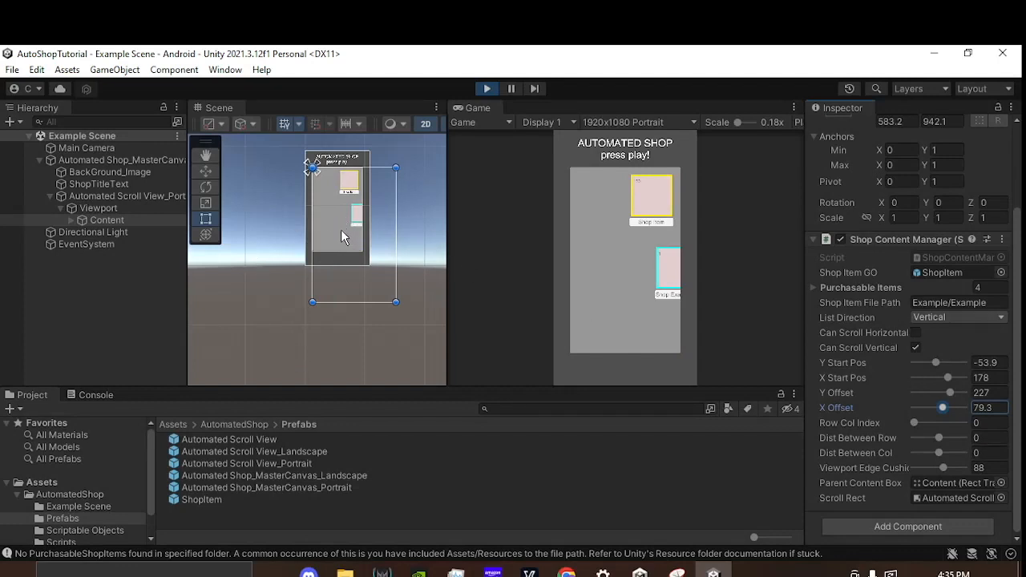
pyautogui.moveTo(341, 230)
pyautogui.mouseDown()
pyautogui.moveTo(252, 174)
pyautogui.moveTo(292, 138)
pyautogui.moveTo(361, 213)
pyautogui.moveTo(362, 283)
pyautogui.moveTo(294, 183)
pyautogui.moveTo(297, 174)
pyautogui.moveTo(359, 267)
pyautogui.moveTo(342, 247)
pyautogui.mouseUp()
pyautogui.moveTo(632, 317); pyautogui.dragTo(638, 350)
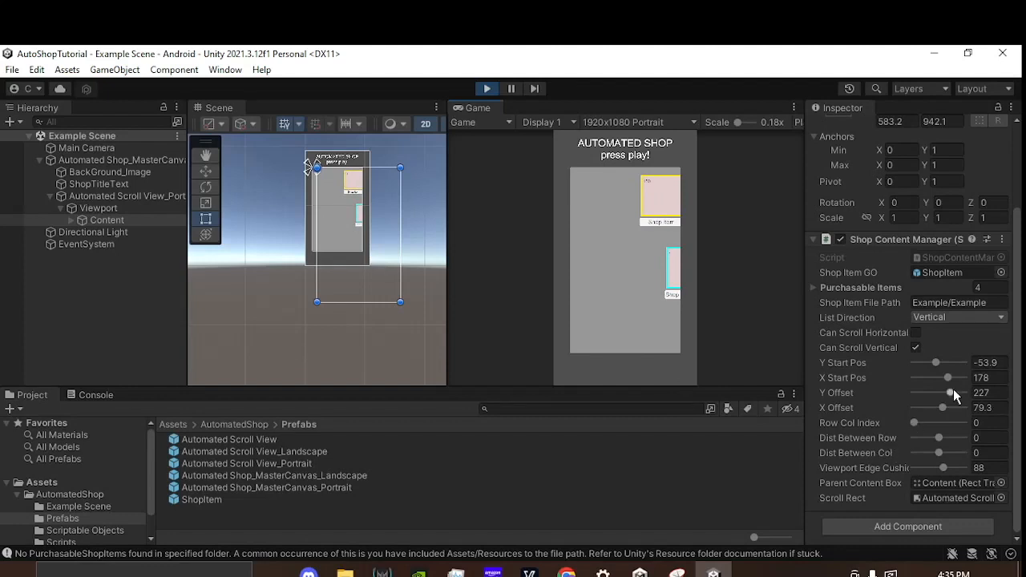
pyautogui.click(991, 407)
pyautogui.write('0')
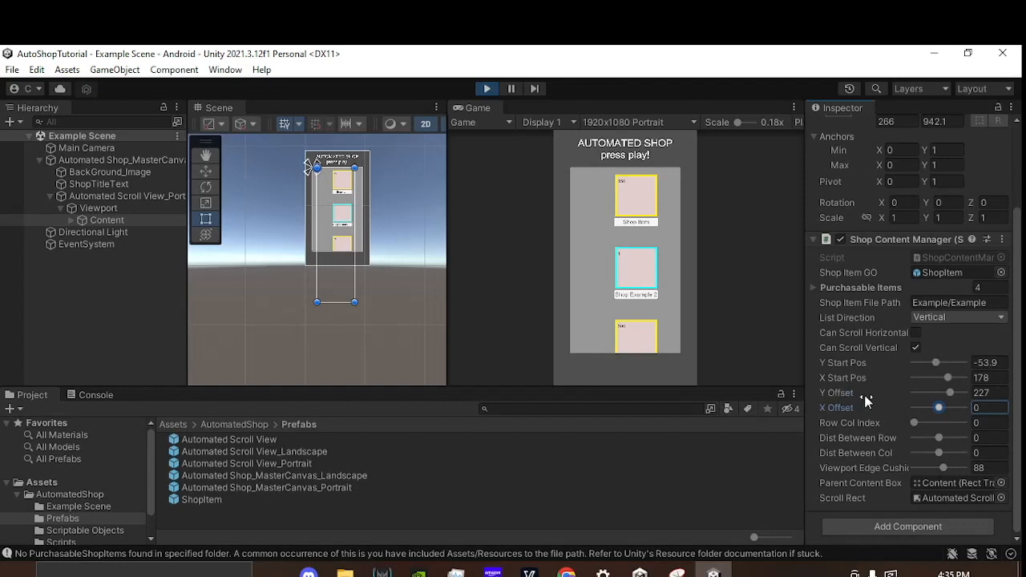
# Step: Set X Start Pos to 148 and scroll the running shop list to check its horizontal placement
pyautogui.moveTo(623, 306); pyautogui.dragTo(565, 266)
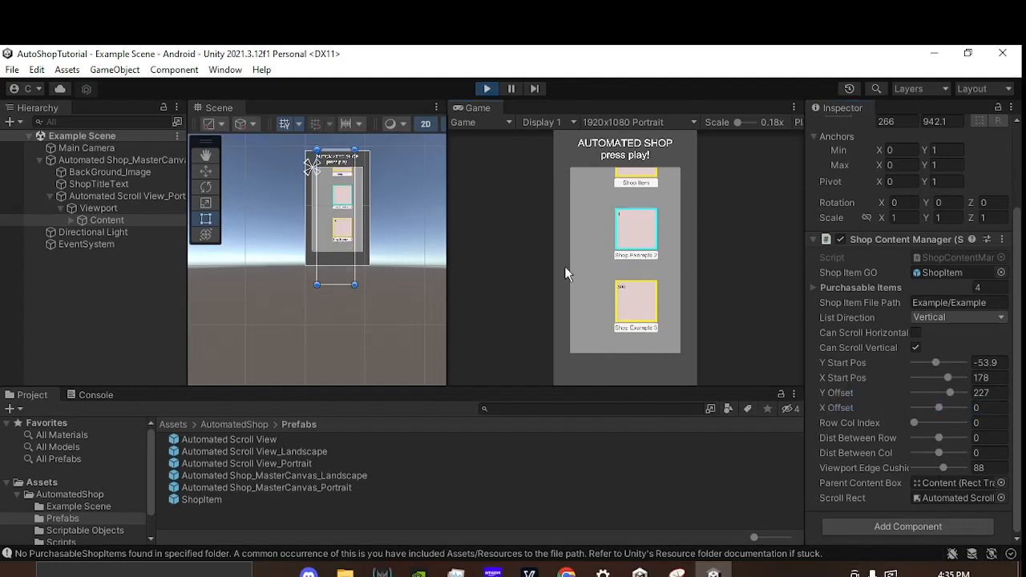
pyautogui.click(943, 376)
pyautogui.moveTo(943, 375); pyautogui.dragTo(946, 376)
pyautogui.moveTo(626, 241); pyautogui.dragTo(555, 367)
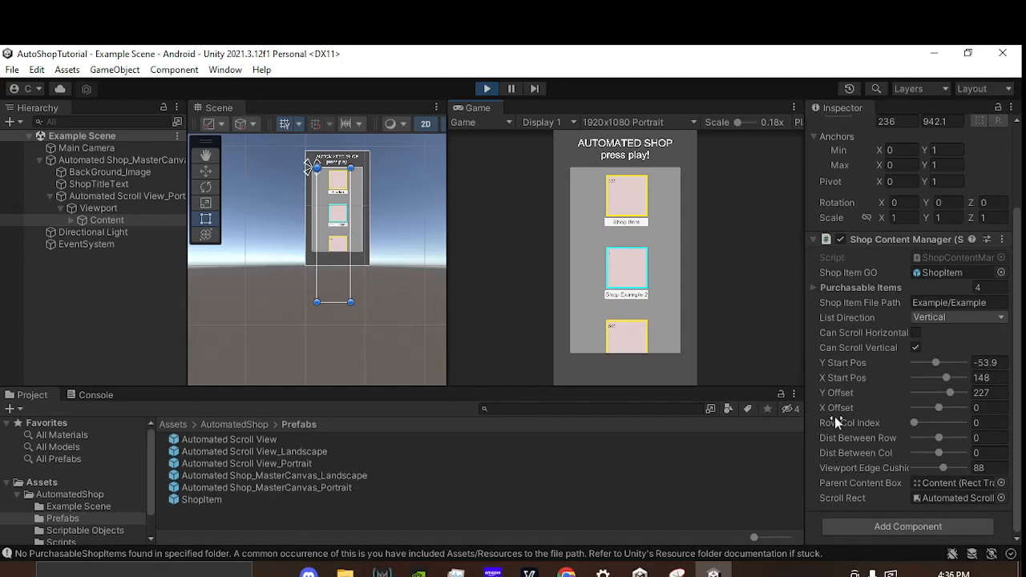
# Step: Stop Play mode and keep Content's List Direction set to Vertical
pyautogui.click(485, 89)
pyautogui.moveTo(831, 423)
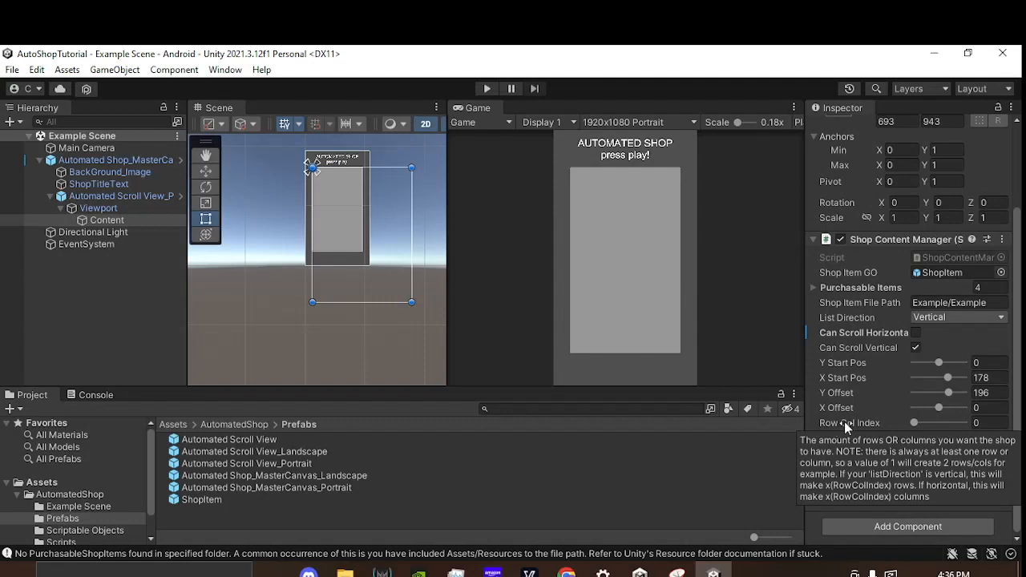
pyautogui.click(938, 319)
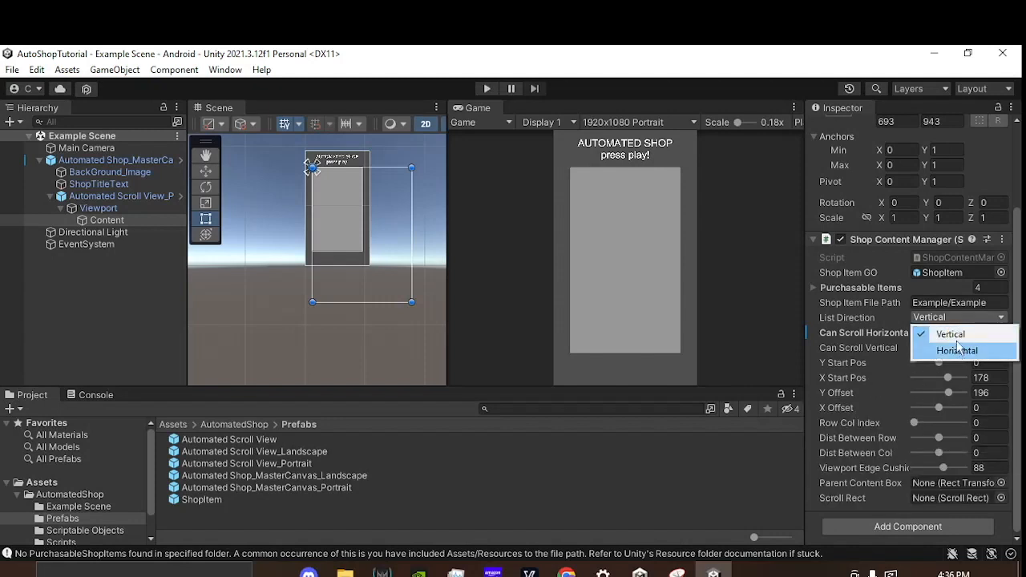
pyautogui.click(952, 334)
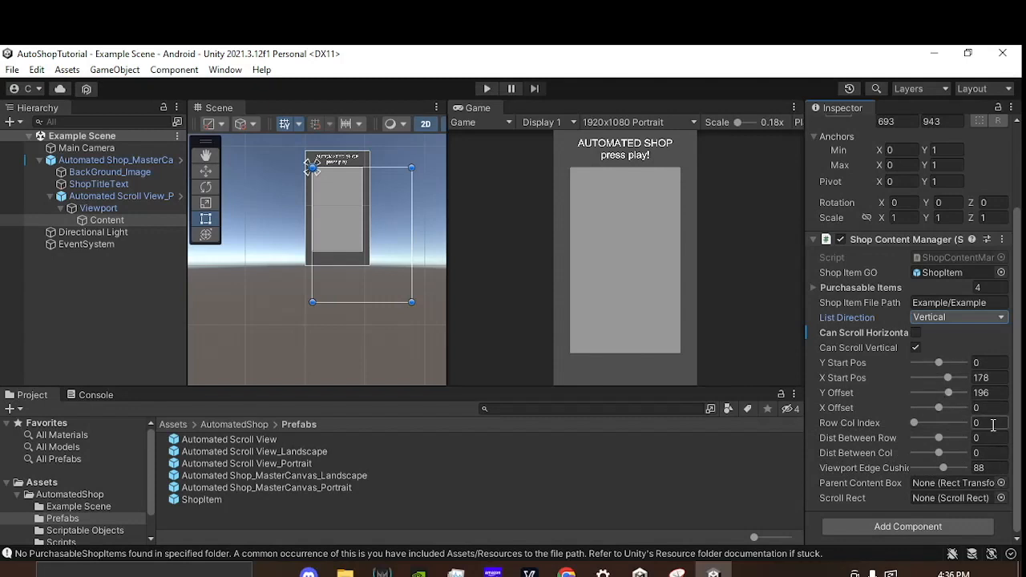
# Step: Start Play mode, scroll the single-column shop list, and set Row Col Index to 1
pyautogui.click(486, 88)
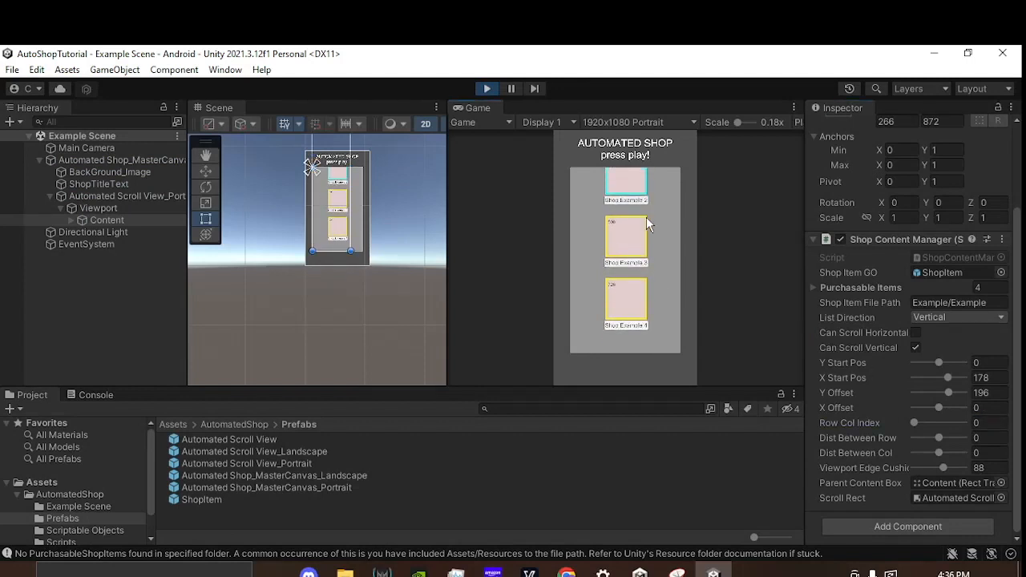
pyautogui.moveTo(653, 314); pyautogui.dragTo(641, 249)
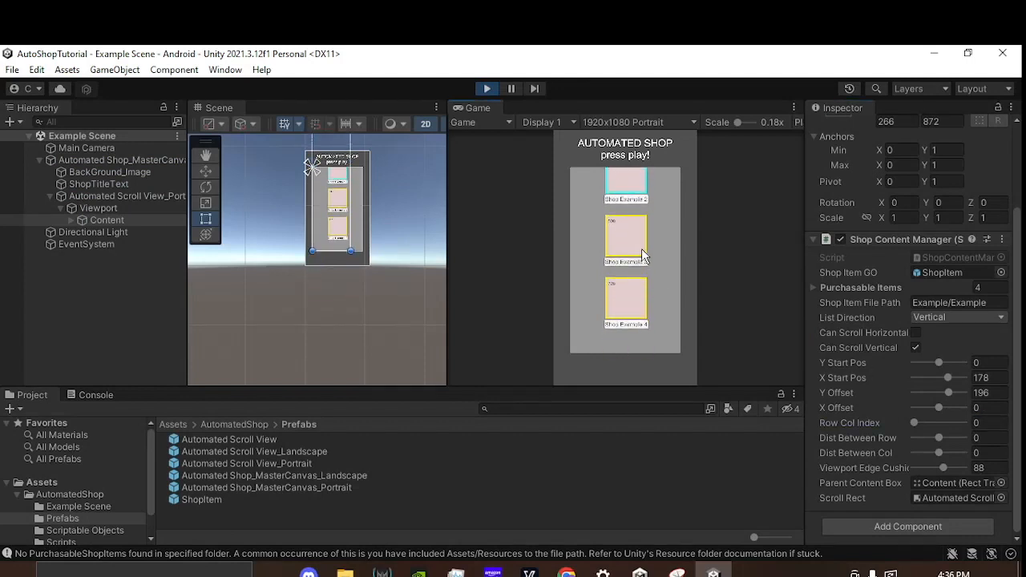
pyautogui.click(995, 422)
pyautogui.write('1')
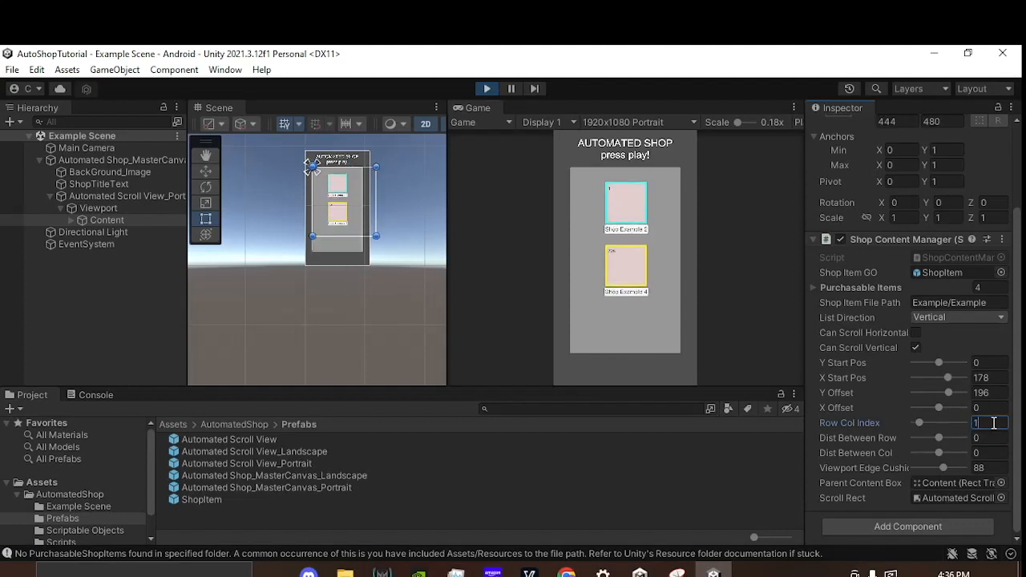
pyautogui.moveTo(601, 248); pyautogui.dragTo(595, 254)
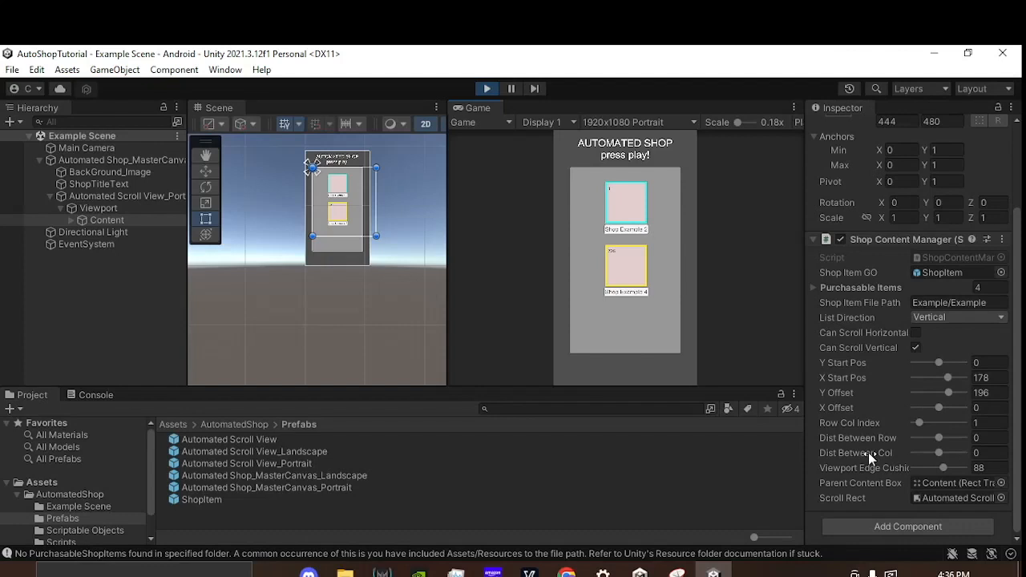
# Step: Set Dist Between Col to 147.51 and X Start Pos to 107.58 so both columns fit inside the shop's viewport
pyautogui.moveTo(868, 453); pyautogui.dragTo(876, 453)
pyautogui.moveTo(410, 415); pyautogui.dragTo(641, 257)
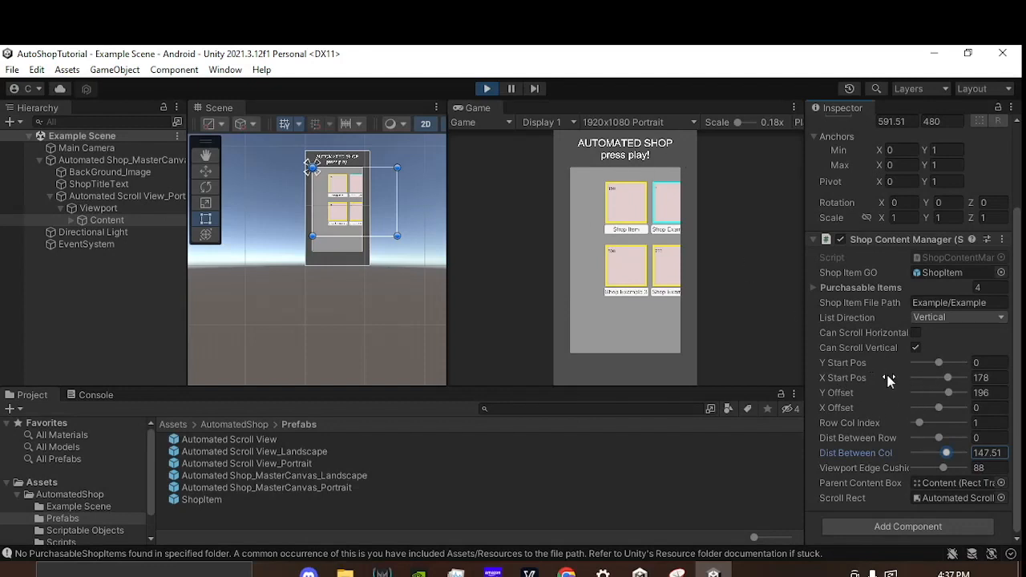
pyautogui.moveTo(892, 383); pyautogui.dragTo(484, 301)
pyautogui.moveTo(611, 301); pyautogui.dragTo(619, 273)
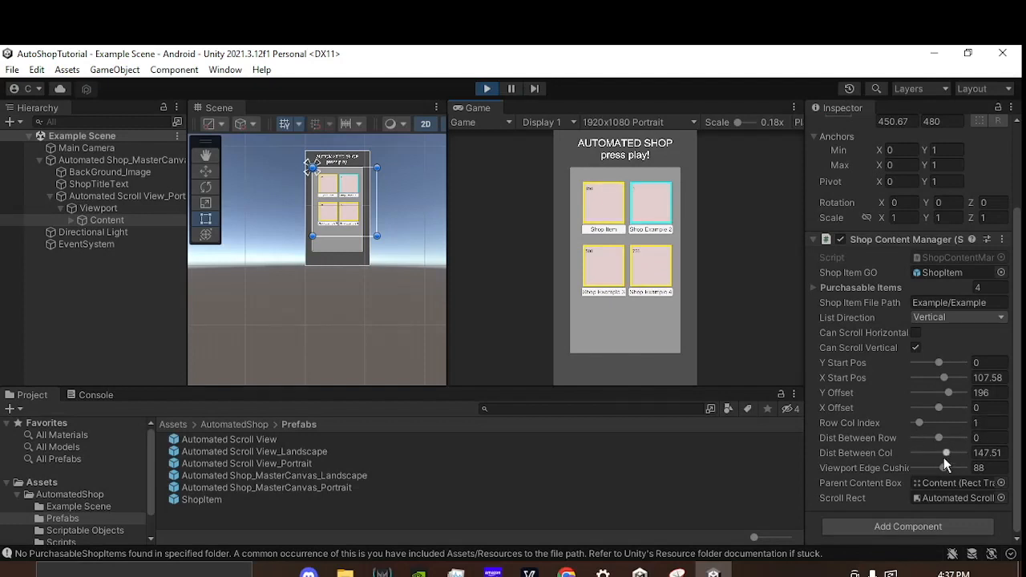
# Step: Try a Dist Between Col of 500 on the running shop list, and bring it back to 147.51
pyautogui.moveTo(948, 456); pyautogui.dragTo(970, 453)
pyautogui.moveTo(659, 270); pyautogui.dragTo(639, 301)
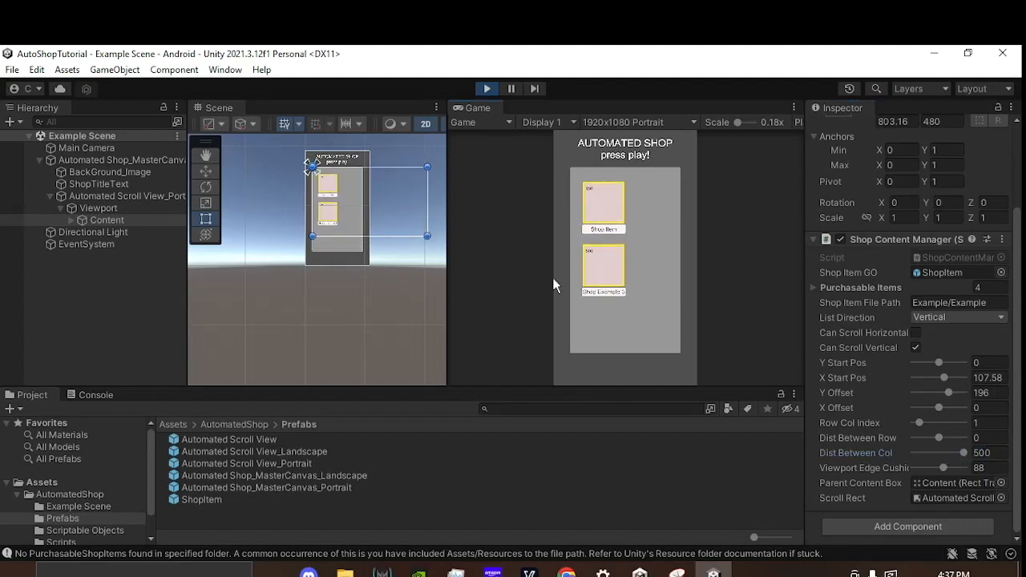
pyautogui.moveTo(661, 262); pyautogui.dragTo(632, 260)
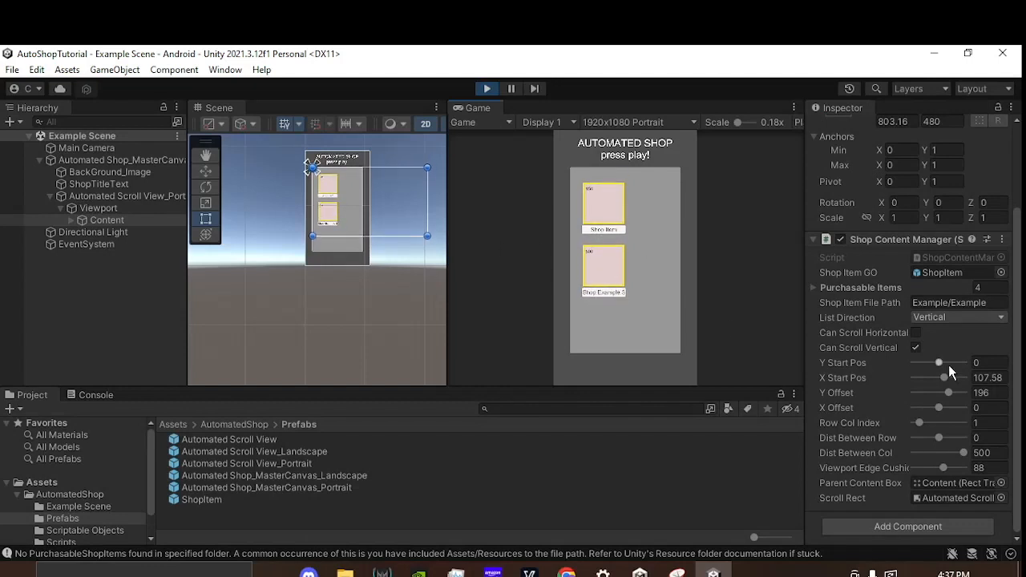
pyautogui.moveTo(966, 454)
pyautogui.mouseDown()
pyautogui.moveTo(940, 449)
pyautogui.moveTo(948, 453)
pyautogui.mouseUp()
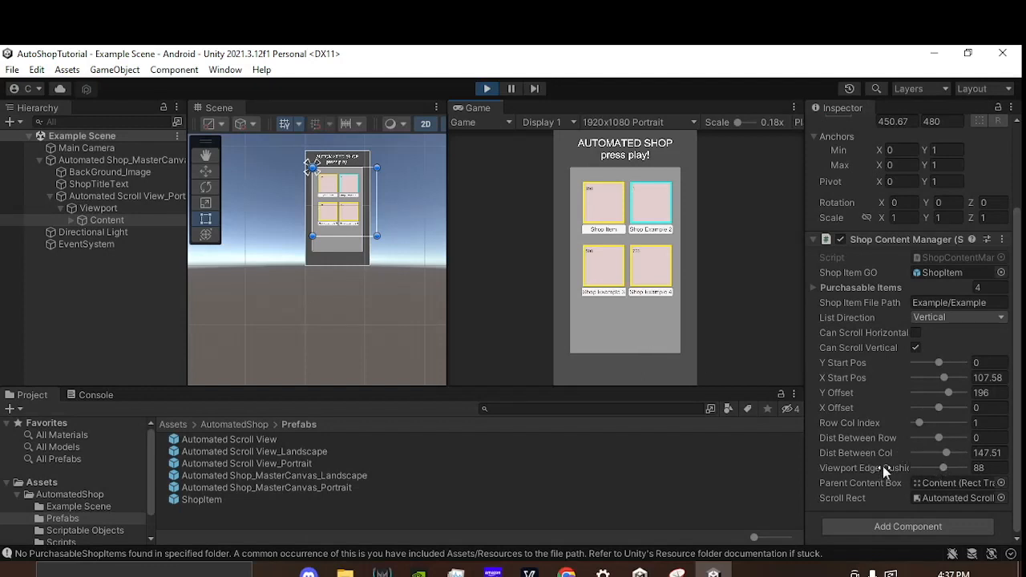
# Step: Set Content's Viewport Edge Cushion to 184.9, watching its lower edge in the Scene view
pyautogui.scroll(5, 345, 240)
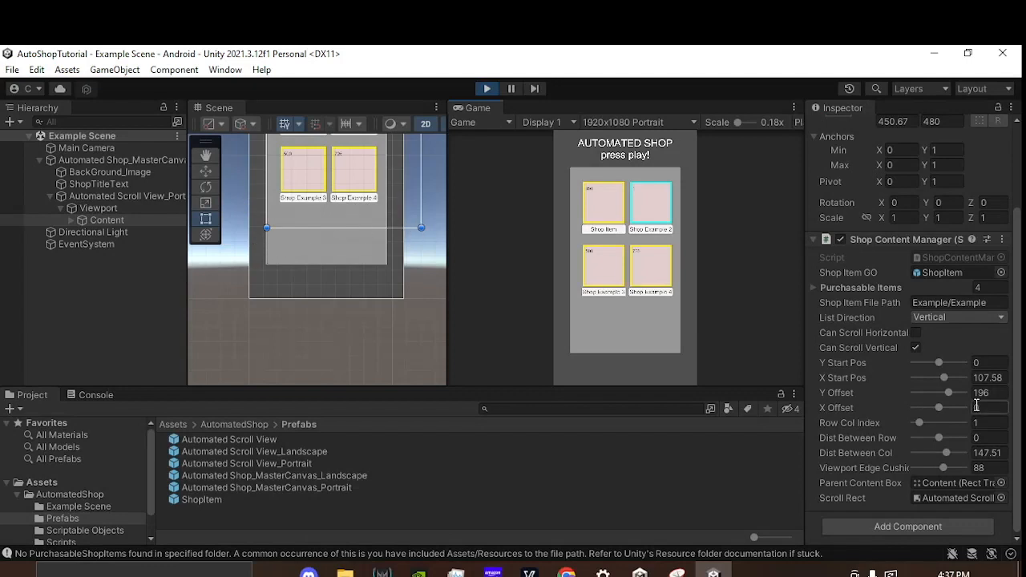
pyautogui.moveTo(879, 465); pyautogui.dragTo(357, 218)
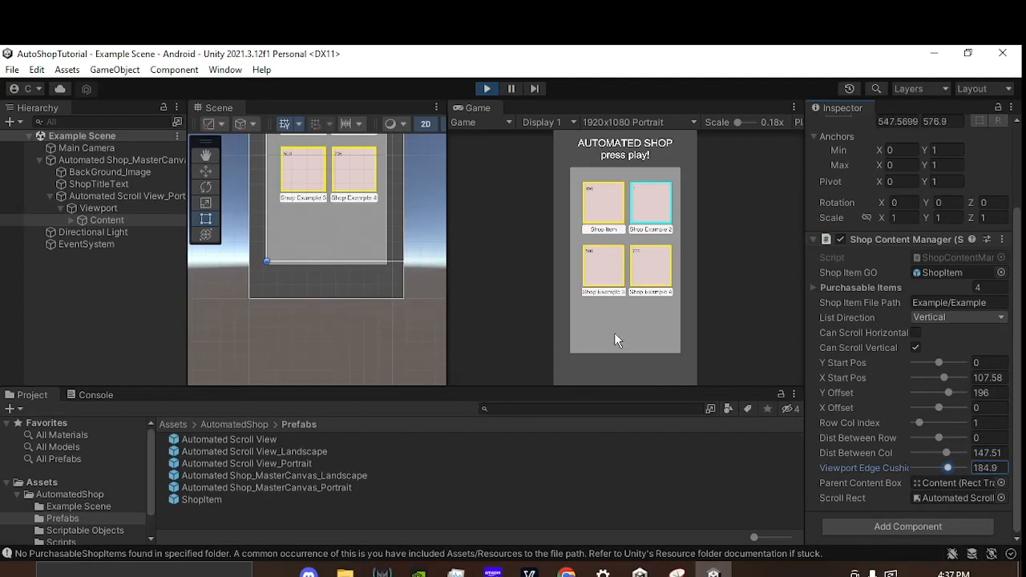
# Step: Try a Viewport Edge Cushion of 500, scroll the shop list, undo the change, and recheck Content's bounds in the Scene view
pyautogui.moveTo(952, 467); pyautogui.dragTo(967, 466)
pyautogui.moveTo(643, 285); pyautogui.dragTo(764, 398)
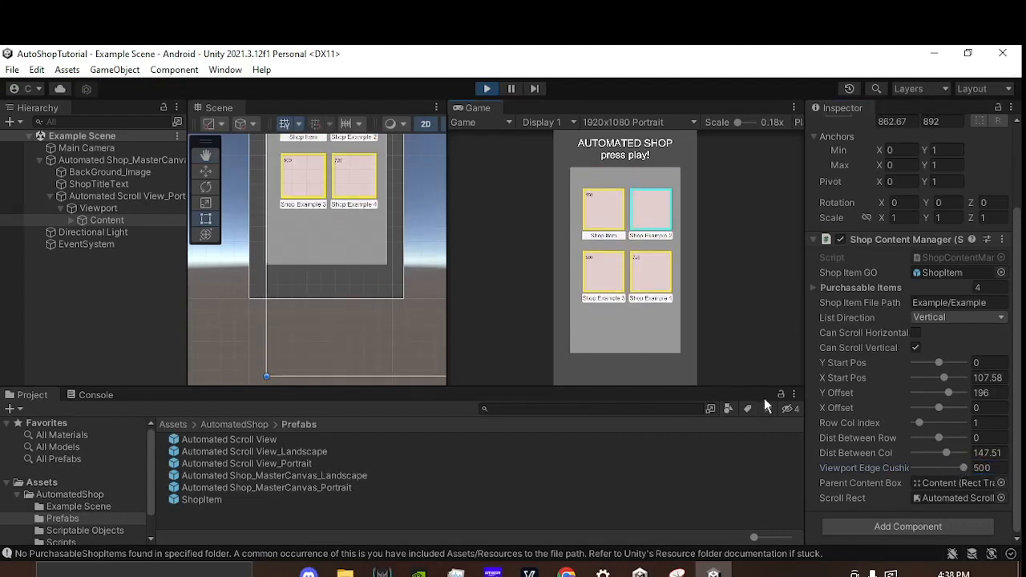
pyautogui.hotkey('ctrl', 'z')
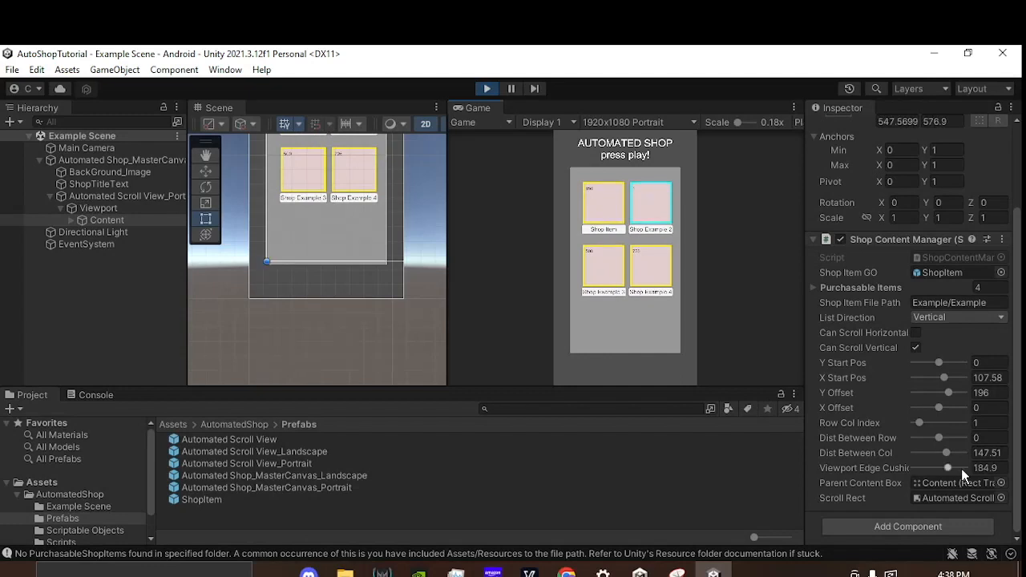
pyautogui.scroll(-3, 376, 259)
pyautogui.moveTo(434, 259); pyautogui.dragTo(408, 283, button='middle')
pyautogui.moveTo(397, 240); pyautogui.dragTo(419, 361, button='middle')
pyautogui.moveTo(416, 288); pyautogui.dragTo(400, 188, button='middle')
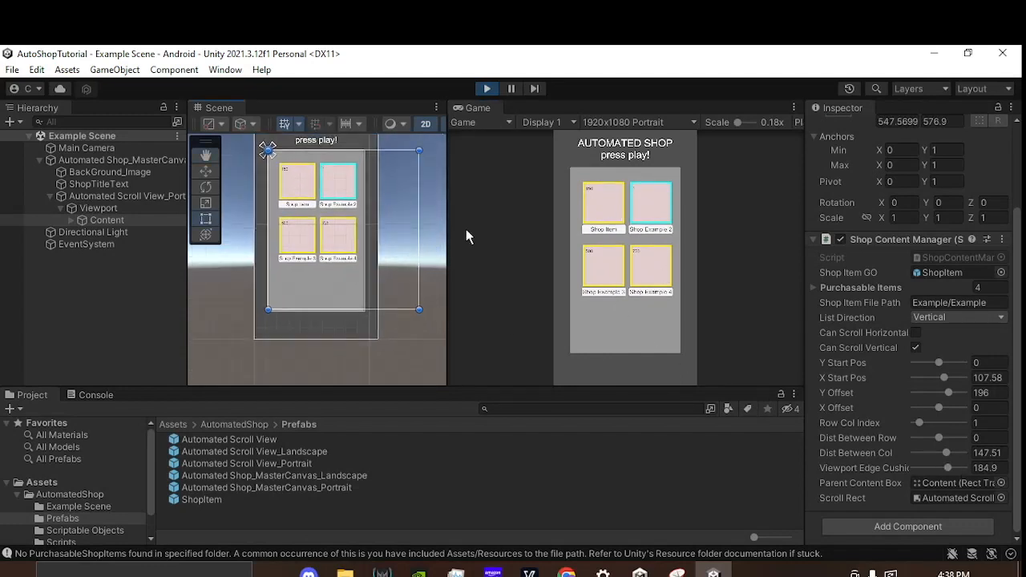
# Step: Set the Purchasable Items array size to 50 and scroll the running two-column shop list to both ends
pyautogui.click(814, 287)
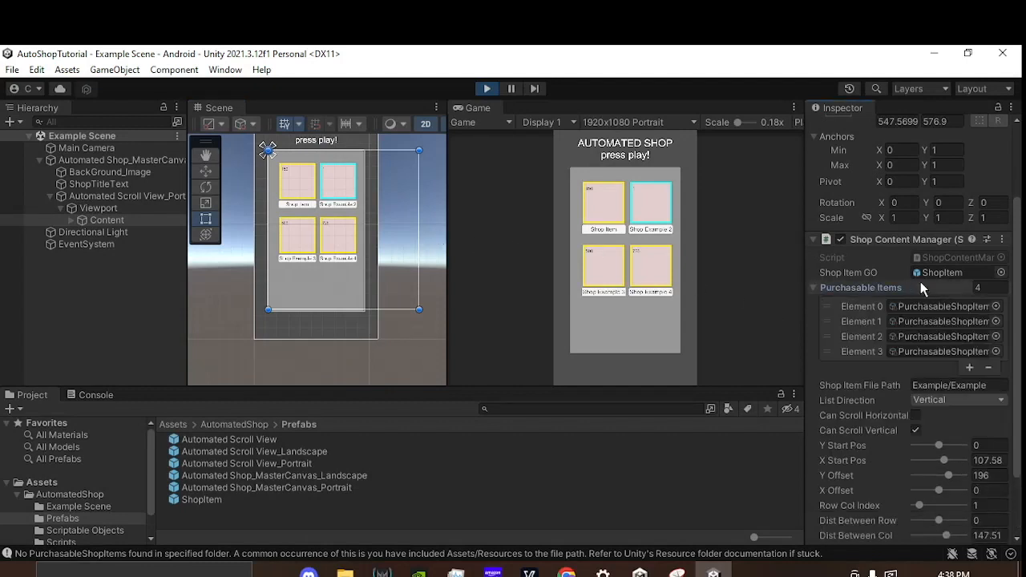
pyautogui.click(1002, 284)
pyautogui.write('50')
pyautogui.press('Return')
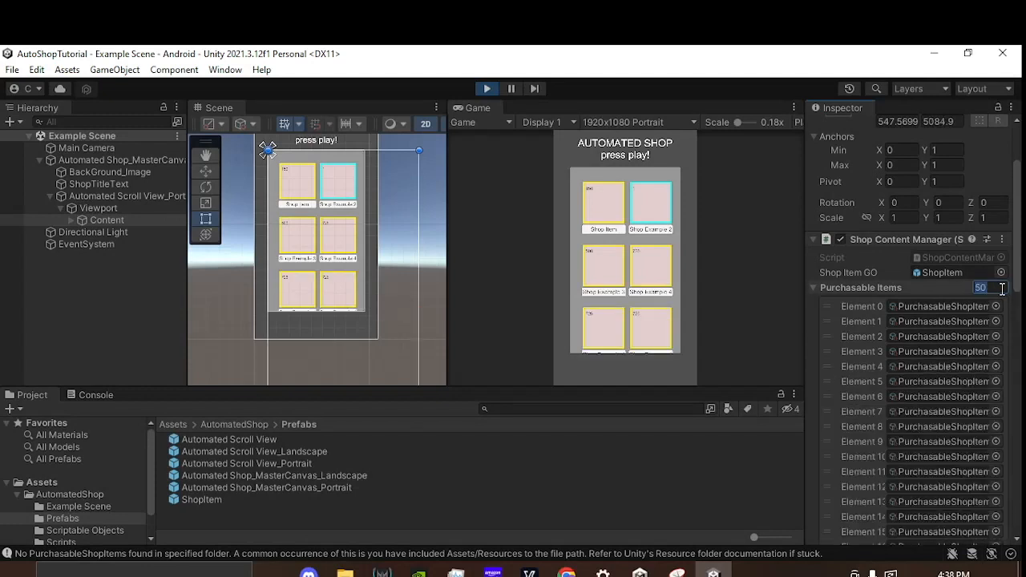
pyautogui.scroll(-3, 381, 295)
pyautogui.scroll(-2, 381, 293)
pyautogui.moveTo(374, 322); pyautogui.dragTo(366, 201, button='middle')
pyautogui.scroll(-5, 365, 255)
pyautogui.moveTo(366, 329); pyautogui.dragTo(365, 350, button='middle')
pyautogui.moveTo(622, 330); pyautogui.dragTo(635, 184)
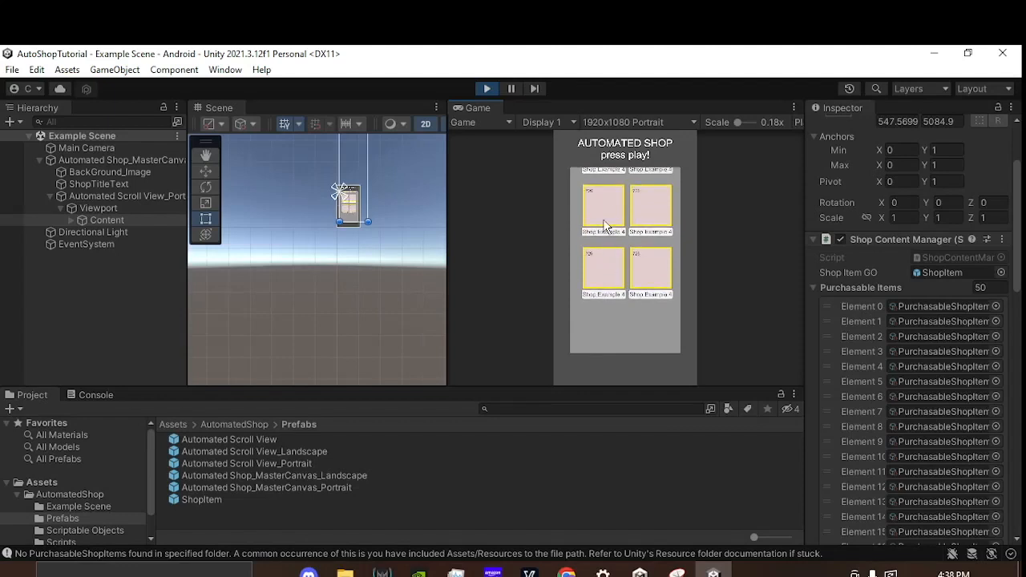
pyautogui.moveTo(607, 223); pyautogui.dragTo(611, 309)
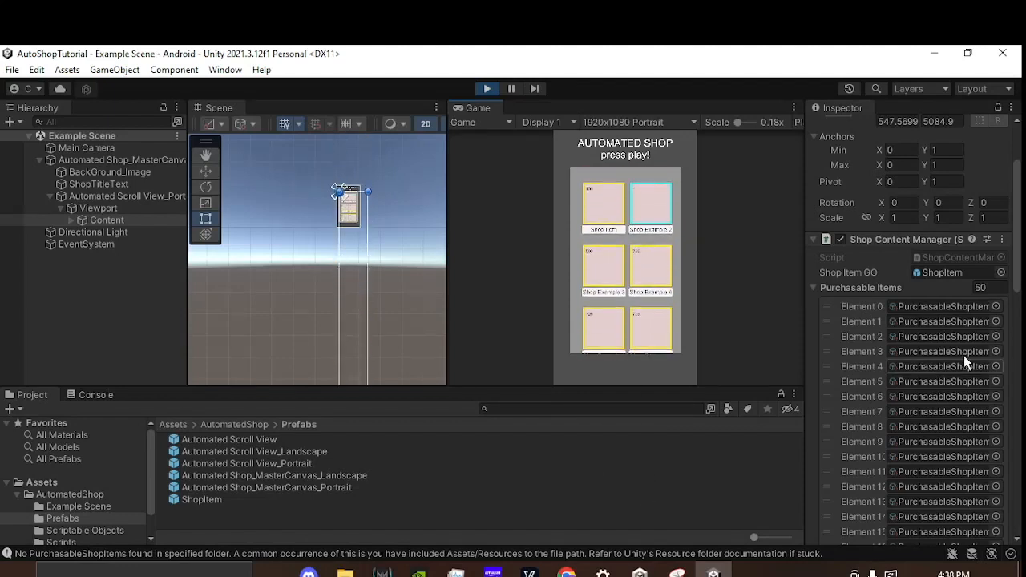
# Step: Set the Purchasable Items array size to 500 and scroll down the running shop list
pyautogui.click(984, 288)
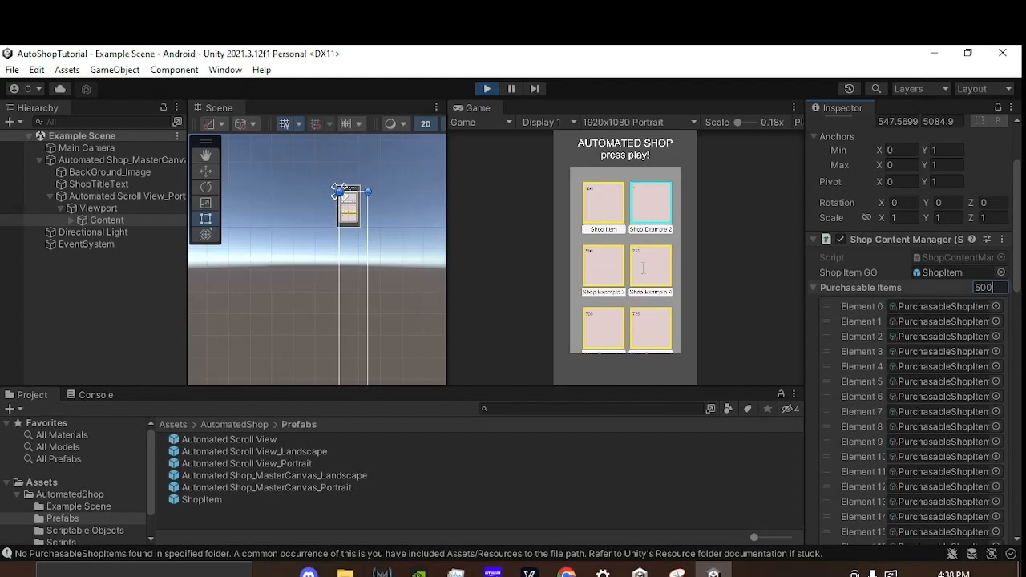
pyautogui.write('500')
pyautogui.click(632, 289)
pyautogui.moveTo(629, 301); pyautogui.dragTo(634, 126)
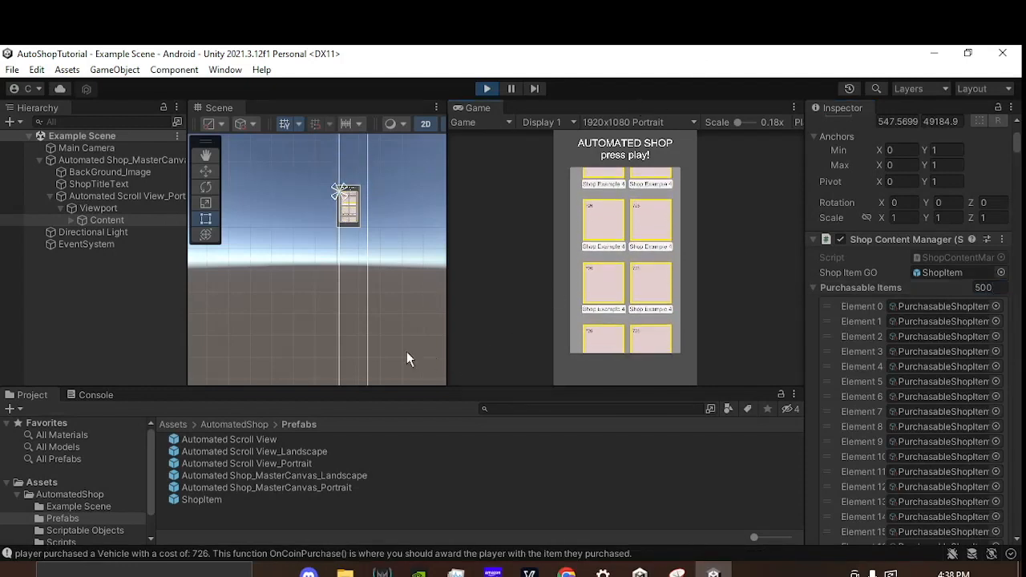
# Step: Examine Content's bounds in the Scene view, return the shop list to its start, and browse the ShopItem clones under Content
pyautogui.scroll(8, 319, 308)
pyautogui.moveTo(317, 305); pyautogui.dragTo(286, 238, button='middle')
pyautogui.scroll(5, 292, 243)
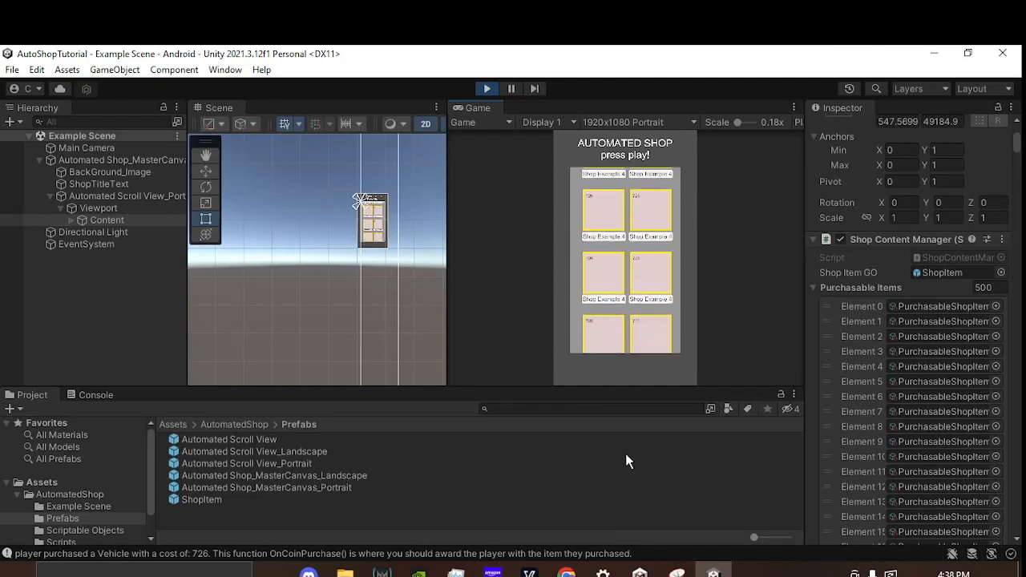
pyautogui.moveTo(992, 287); pyautogui.dragTo(909, 288)
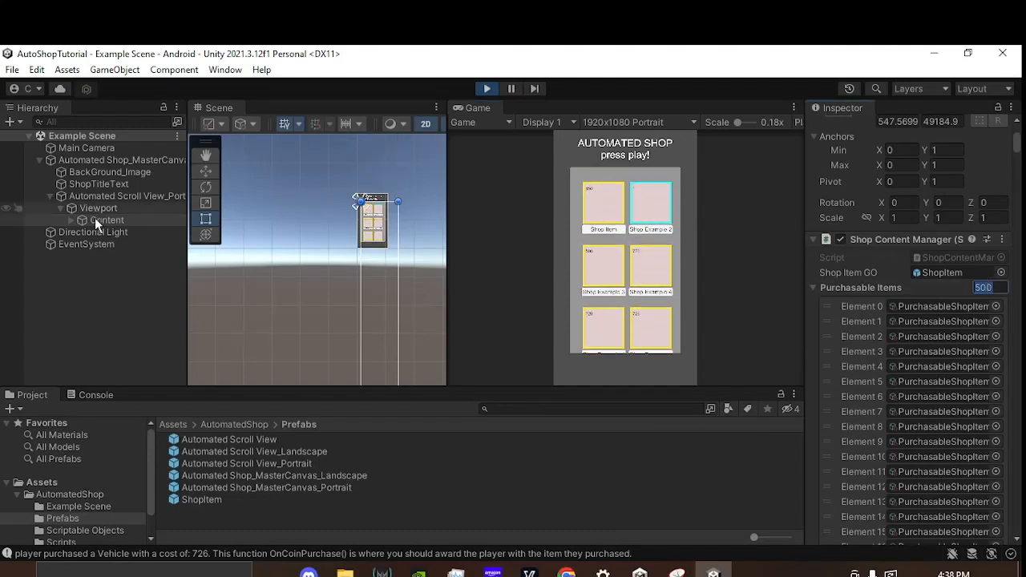
pyautogui.click(73, 222)
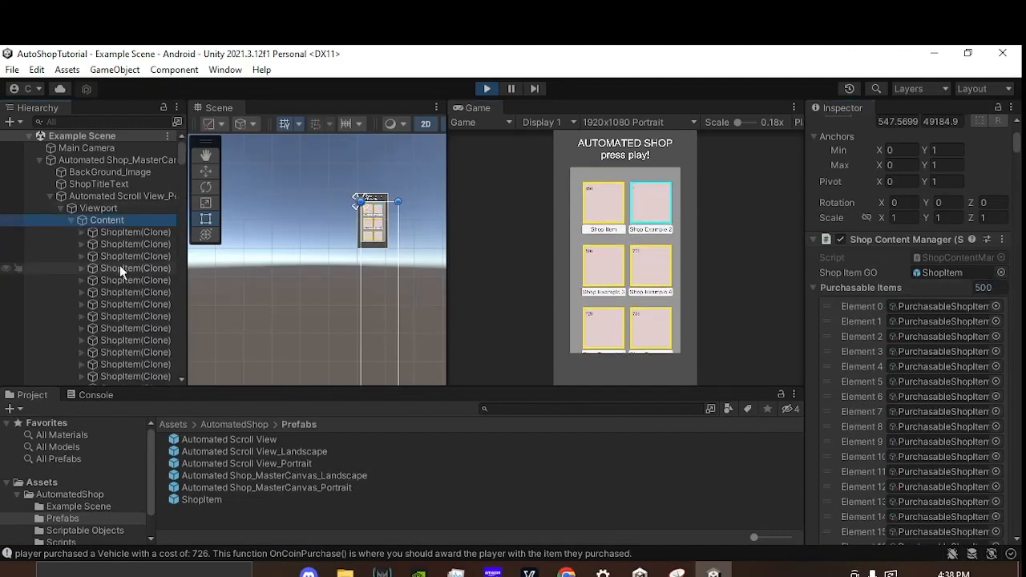
pyautogui.scroll(-3, 120, 265)
pyautogui.moveTo(178, 166)
pyautogui.mouseDown()
pyautogui.moveTo(187, 379)
pyautogui.moveTo(174, 275)
pyautogui.moveTo(205, 142)
pyautogui.mouseUp()
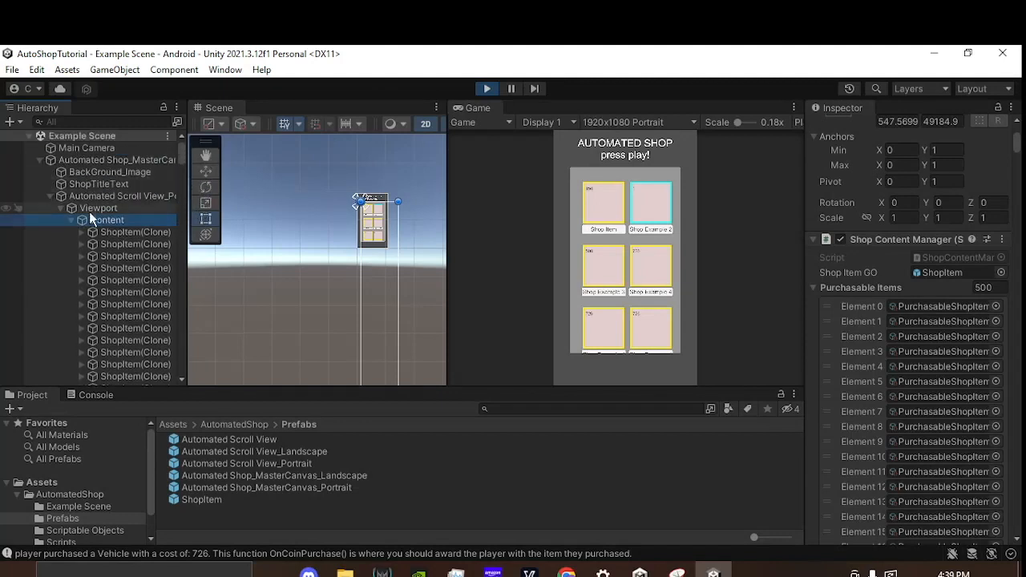
pyautogui.click(71, 220)
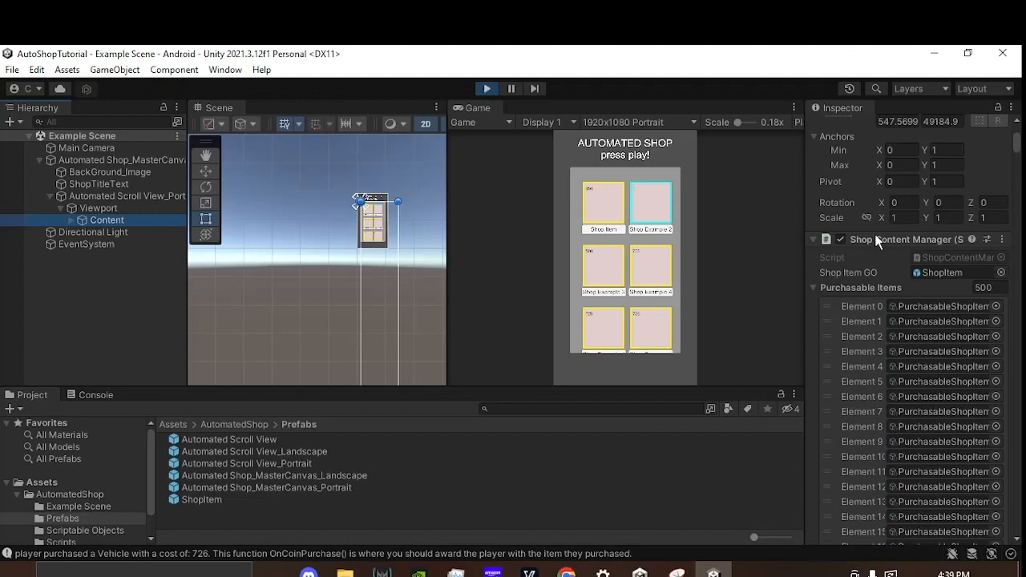
# Step: Set the Purchasable Items array size to 4
pyautogui.click(985, 287)
pyautogui.write('4')
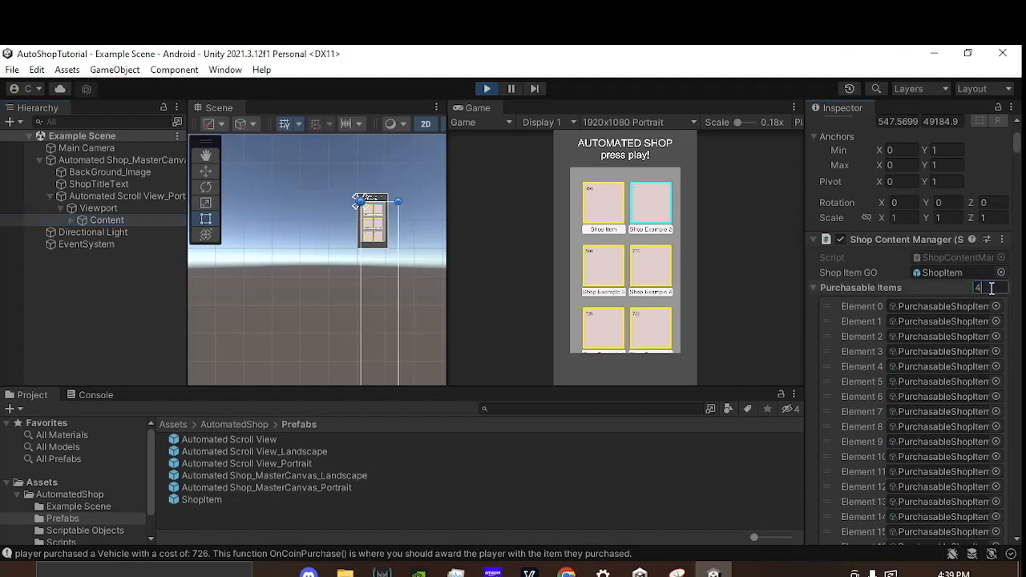
pyautogui.press('Return')
# Step: Adjust the shop grid's placement, trying an X Offset of 152 and settling on Y Start Pos 45, X Start Pos 106 and X Offset 0
pyautogui.scroll(-2, 878, 333)
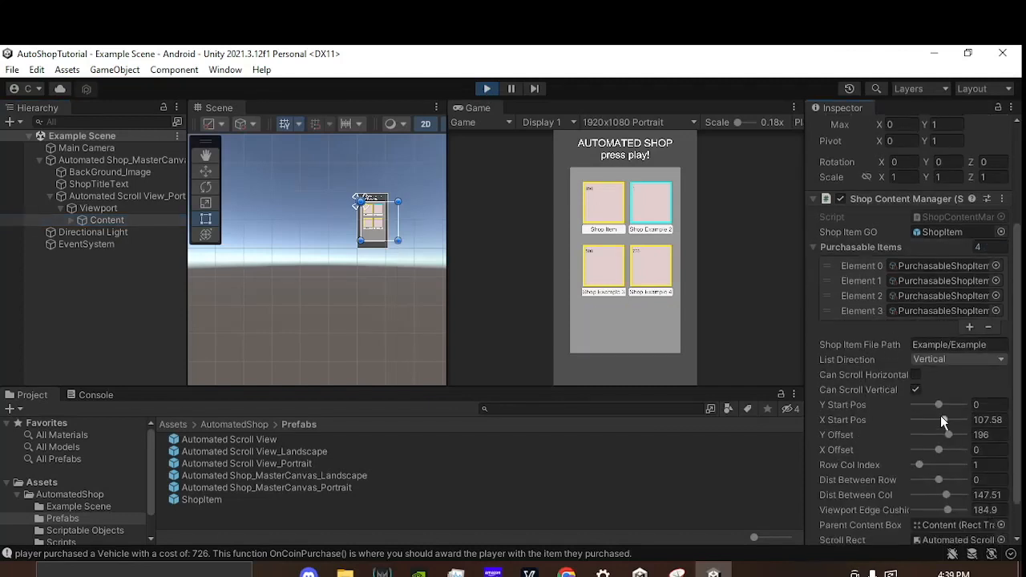
pyautogui.moveTo(942, 407)
pyautogui.mouseDown()
pyautogui.moveTo(937, 399)
pyautogui.moveTo(932, 424)
pyautogui.moveTo(965, 418)
pyautogui.moveTo(943, 431)
pyautogui.moveTo(942, 443)
pyautogui.moveTo(947, 424)
pyautogui.moveTo(922, 428)
pyautogui.moveTo(936, 419)
pyautogui.mouseUp()
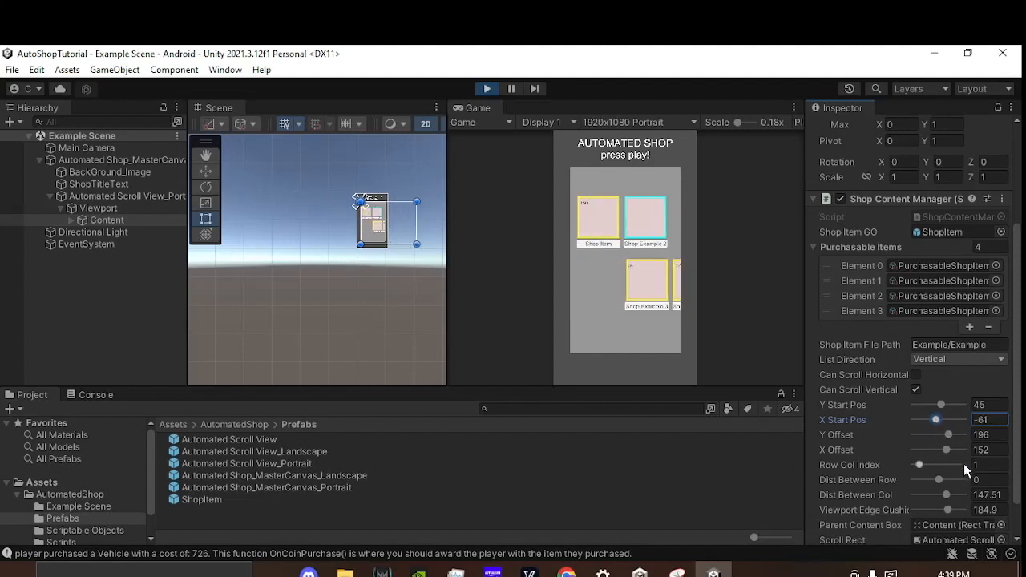
pyautogui.click(999, 420)
pyautogui.click(998, 449)
pyautogui.write('0')
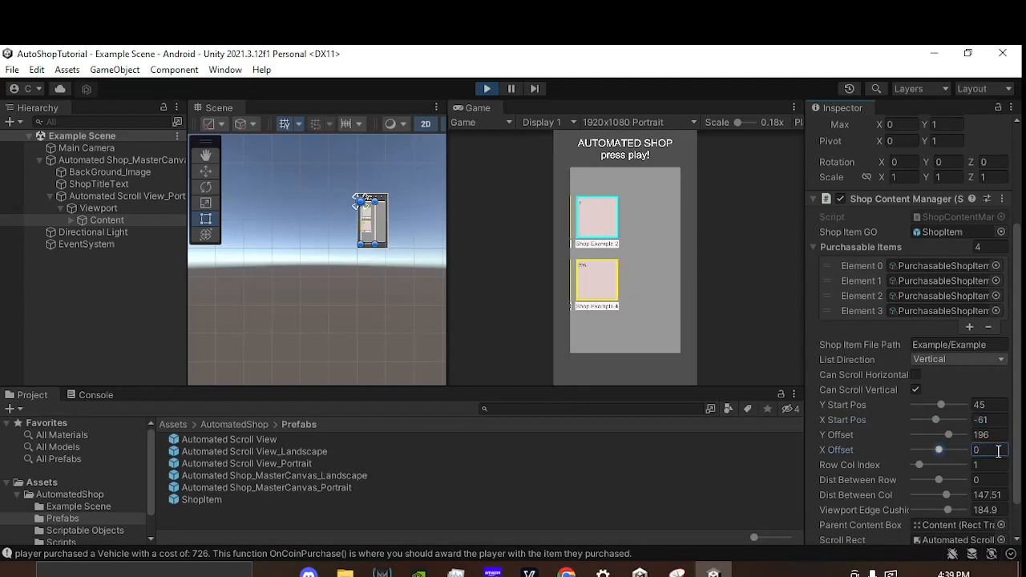
pyautogui.moveTo(934, 421); pyautogui.dragTo(942, 419)
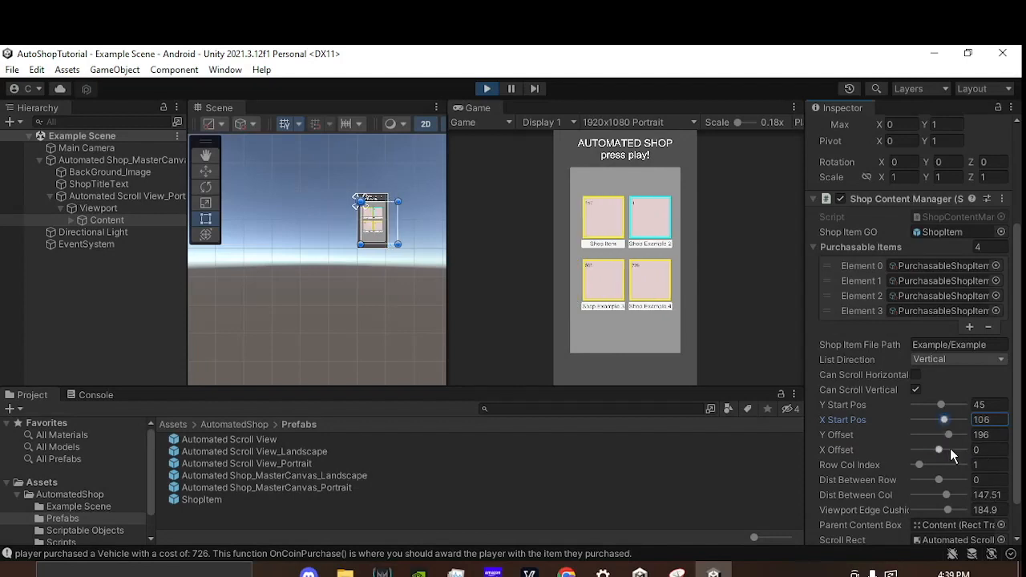
# Step: Set Y Offset to 226, and try other Dist Between Col values before restoring 147.51
pyautogui.moveTo(949, 434)
pyautogui.mouseDown()
pyautogui.moveTo(965, 430)
pyautogui.moveTo(940, 436)
pyautogui.moveTo(951, 431)
pyautogui.mouseUp()
pyautogui.scroll(-2, 954, 453)
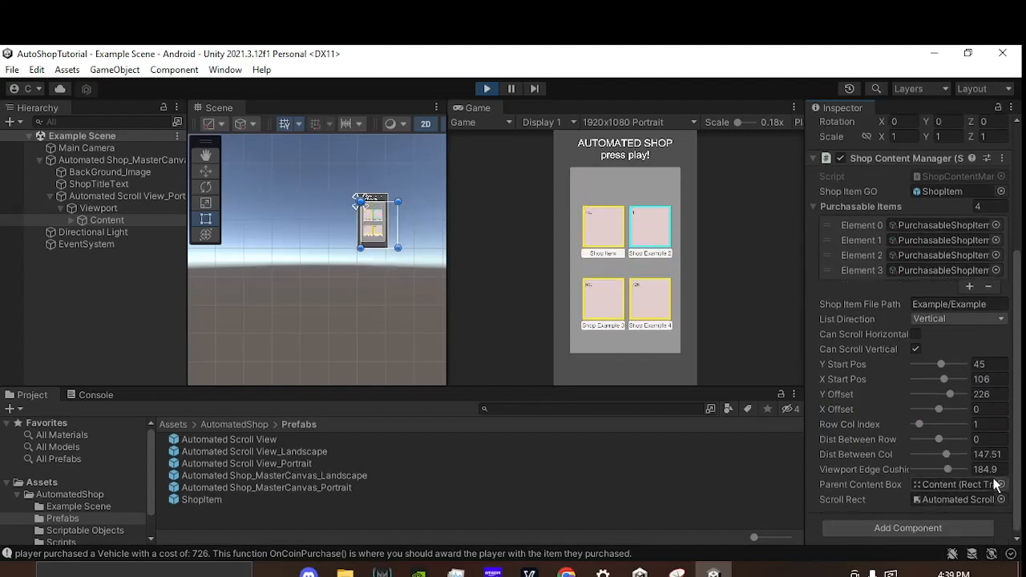
pyautogui.moveTo(949, 453); pyautogui.dragTo(932, 436)
pyautogui.moveTo(954, 429); pyautogui.dragTo(949, 430)
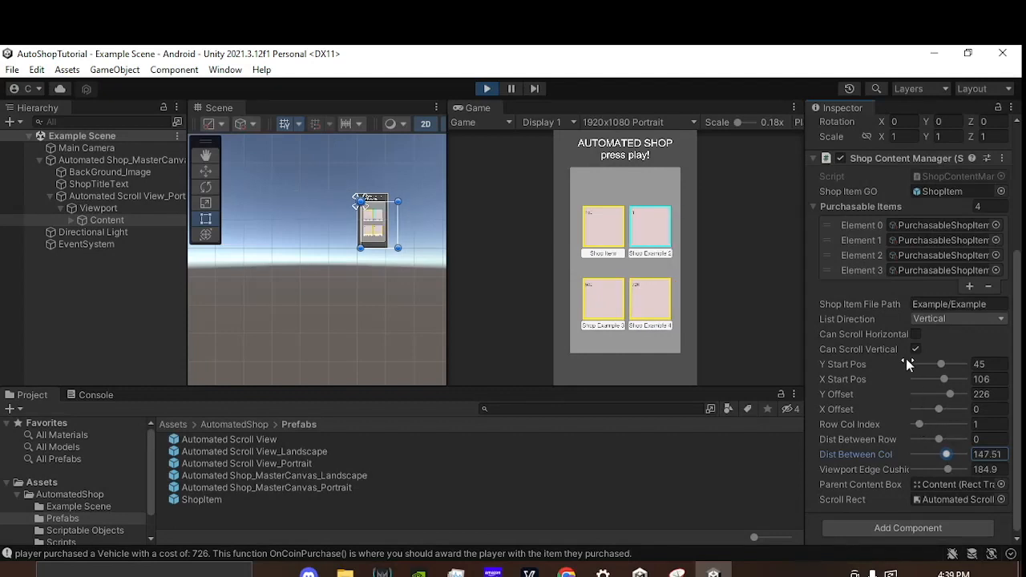
pyautogui.scroll(-1, 910, 377)
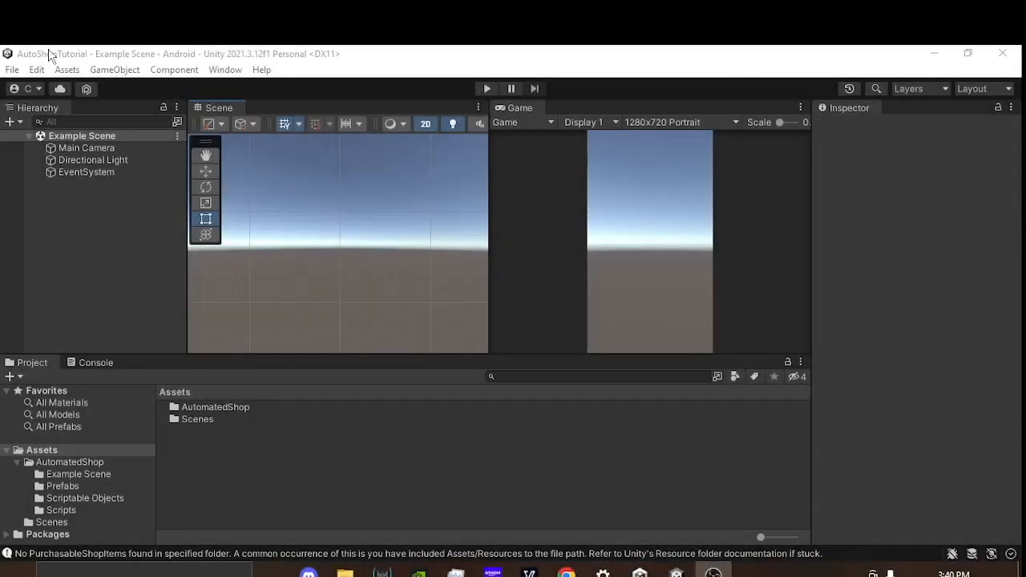
# Step: Set the Game view resolution to 1920x1080 Landscape
pyautogui.moveTo(392, 232); pyautogui.dragTo(381, 234, button='middle')
pyautogui.scroll(-4, 380, 234)
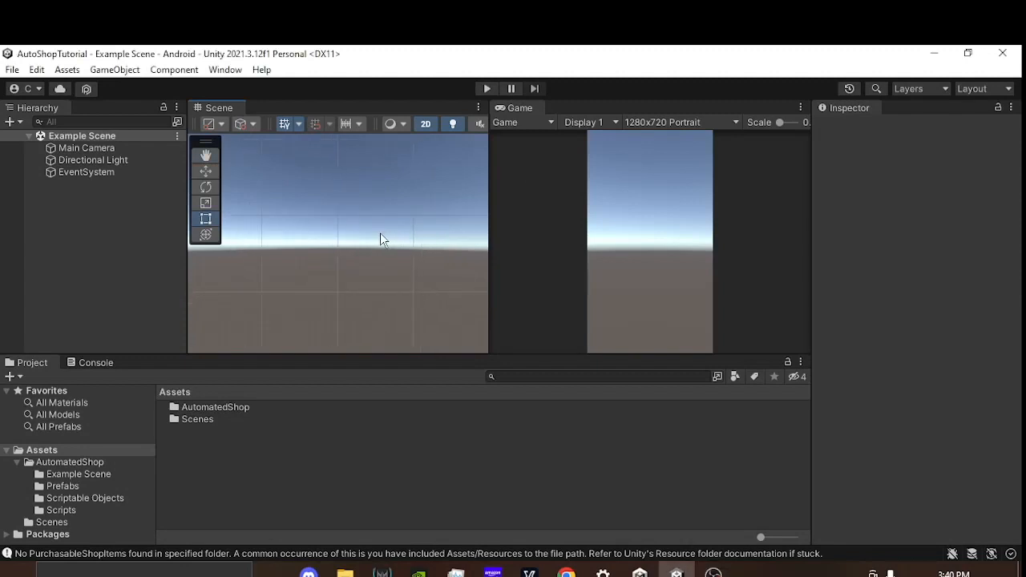
pyautogui.click(683, 123)
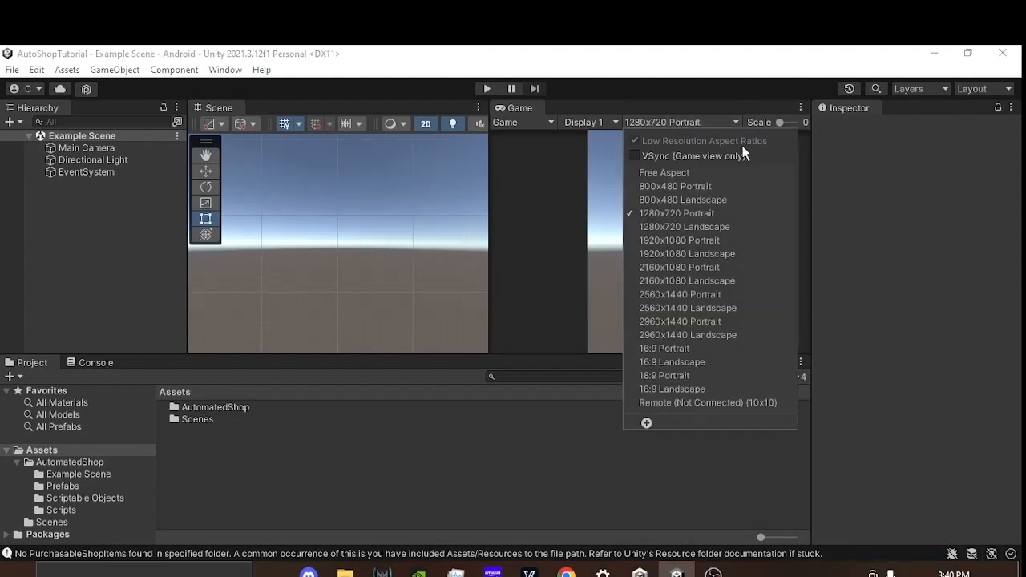
pyautogui.click(720, 255)
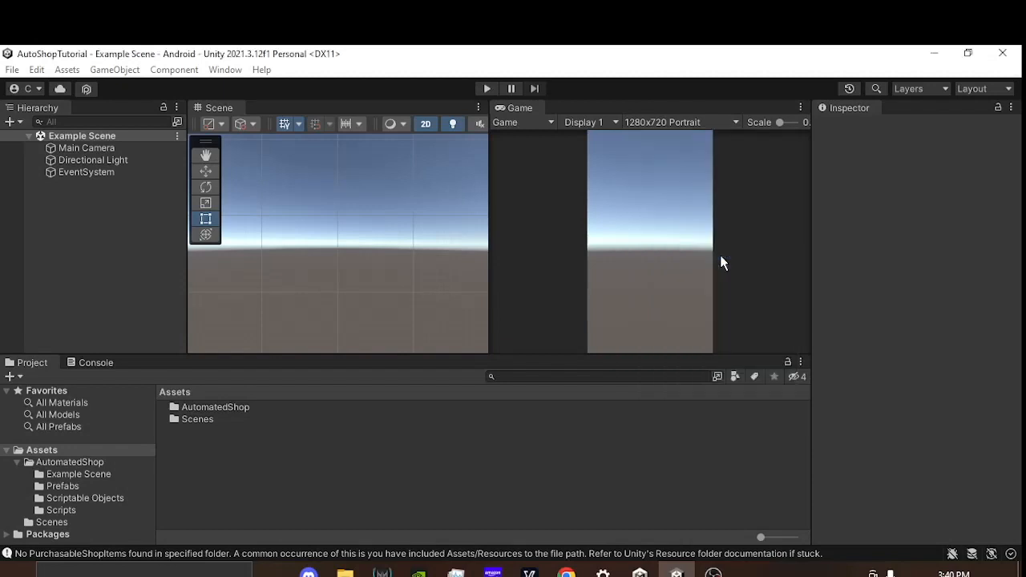
# Step: Add the Automated Shop_MasterCanvas_Landscape prefab from the AutomatedShop Prefabs folder to the scene
pyautogui.doubleClick(231, 406)
pyautogui.doubleClick(198, 419)
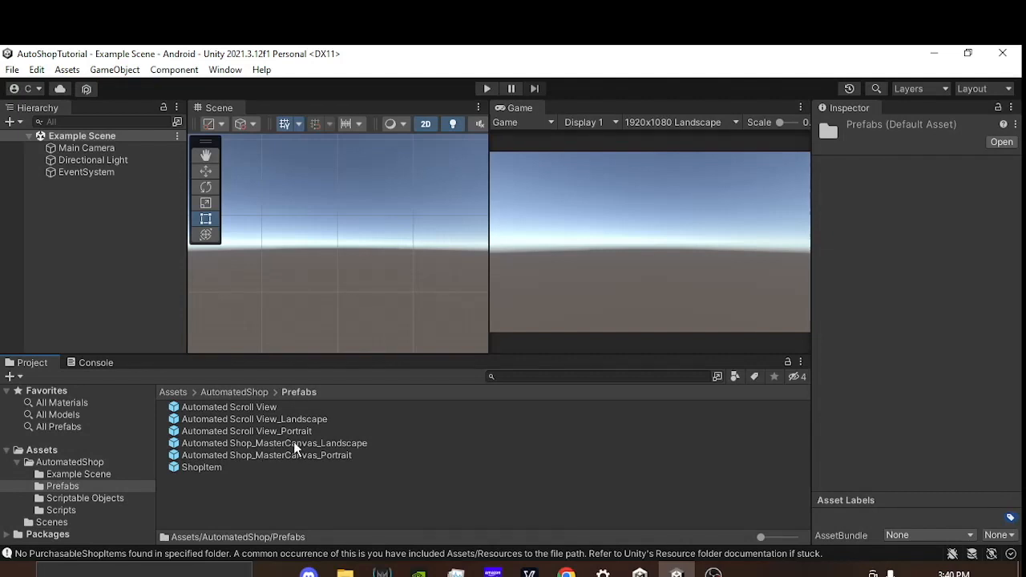
pyautogui.moveTo(296, 442); pyautogui.dragTo(315, 274)
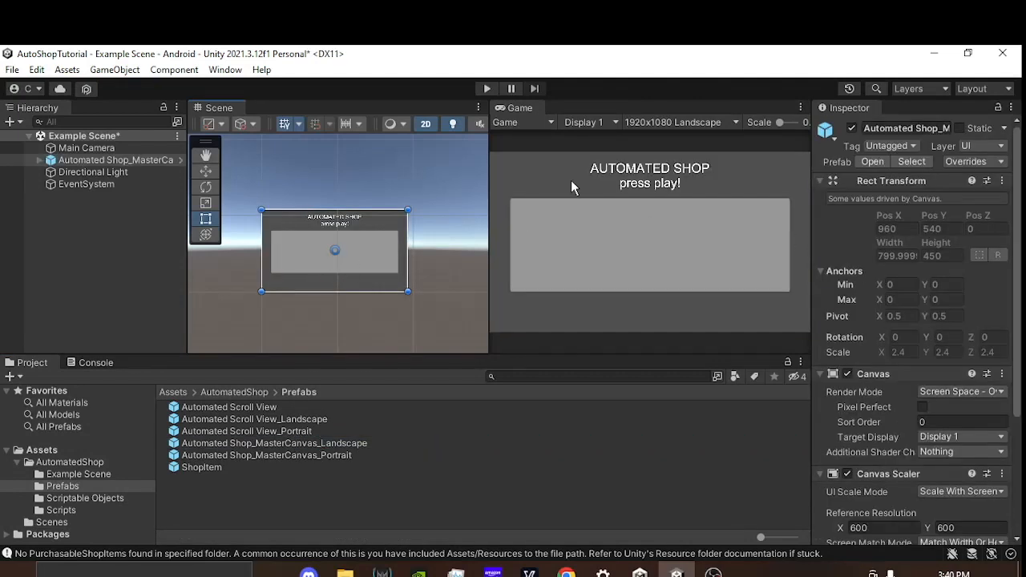
# Step: Select Content under the landscape scroll view's Viewport and review its Shop Content Manager settings
pyautogui.click(41, 161)
pyautogui.click(50, 197)
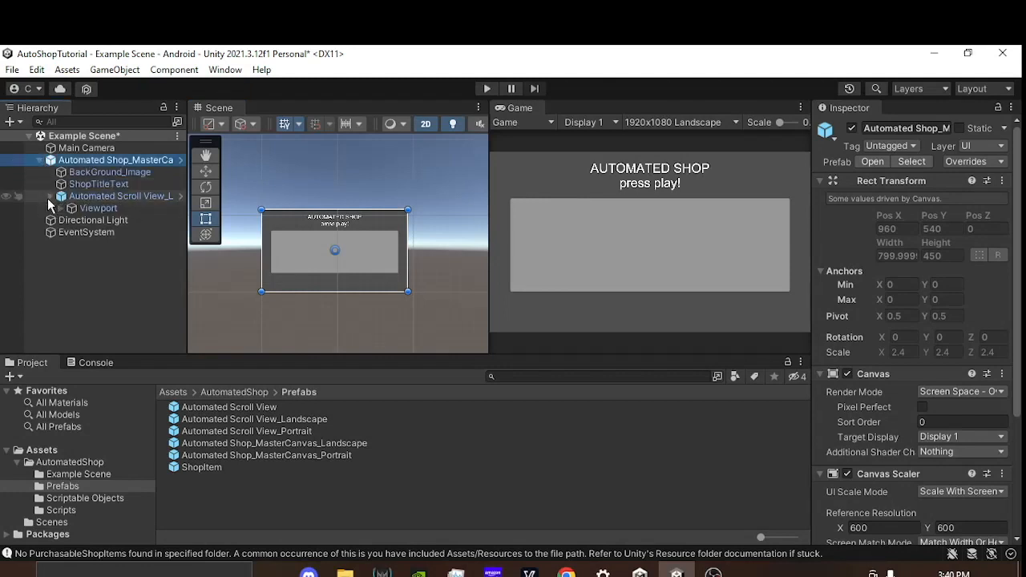
pyautogui.click(61, 207)
pyautogui.click(108, 220)
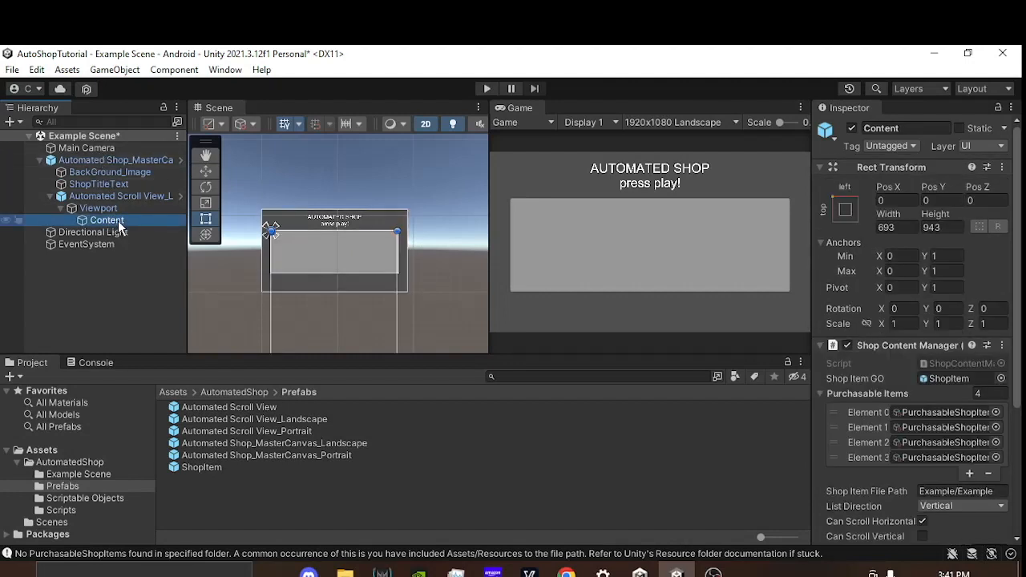
pyautogui.scroll(-3, 872, 373)
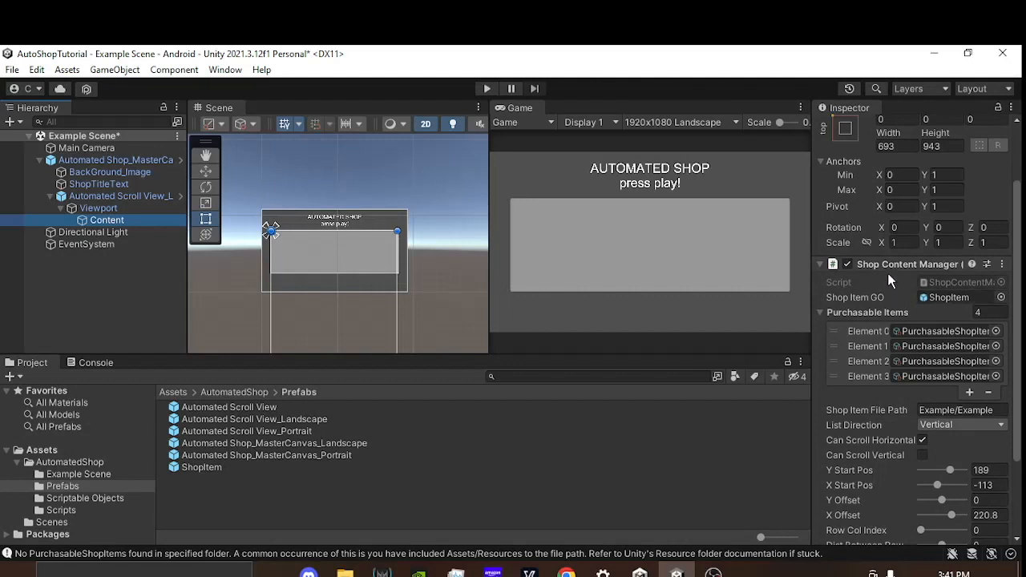
pyautogui.scroll(-3, 887, 272)
pyautogui.scroll(-1, 827, 383)
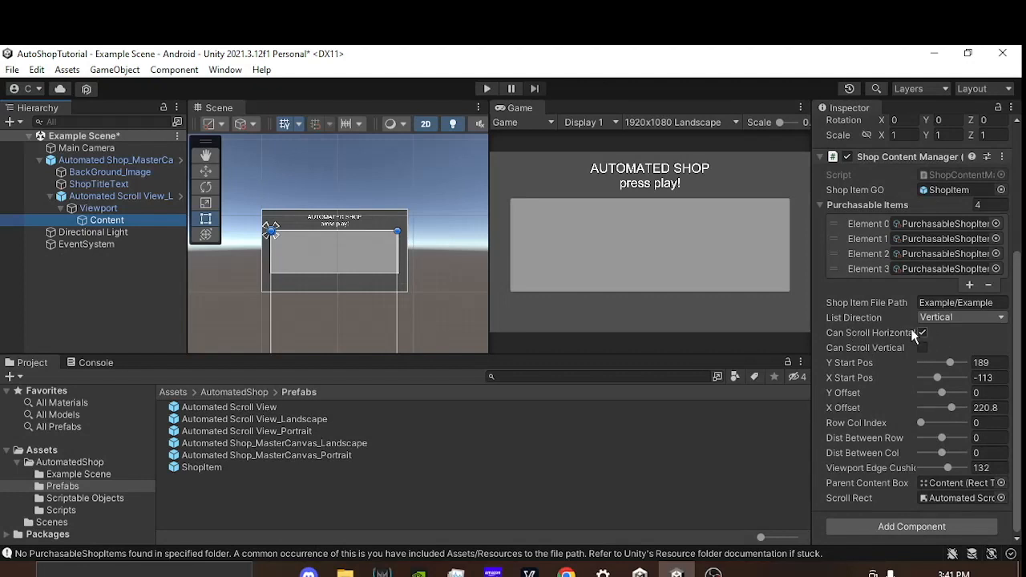
# Step: Run the scene and try other Y Start Pos and X Start Pos values, restoring 189 and -113
pyautogui.click(486, 89)
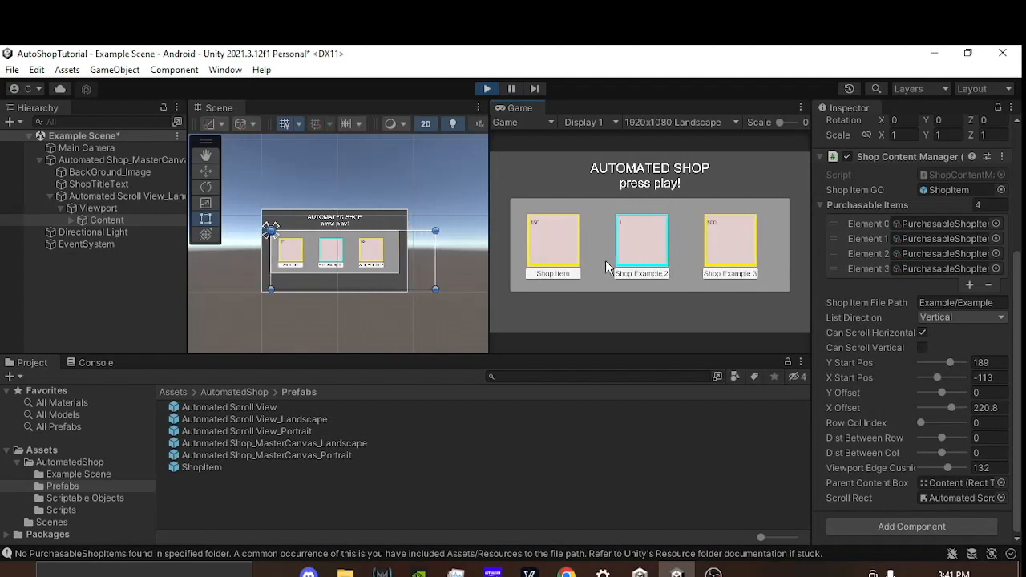
pyautogui.moveTo(951, 366)
pyautogui.mouseDown()
pyautogui.moveTo(943, 366)
pyautogui.moveTo(952, 365)
pyautogui.mouseUp()
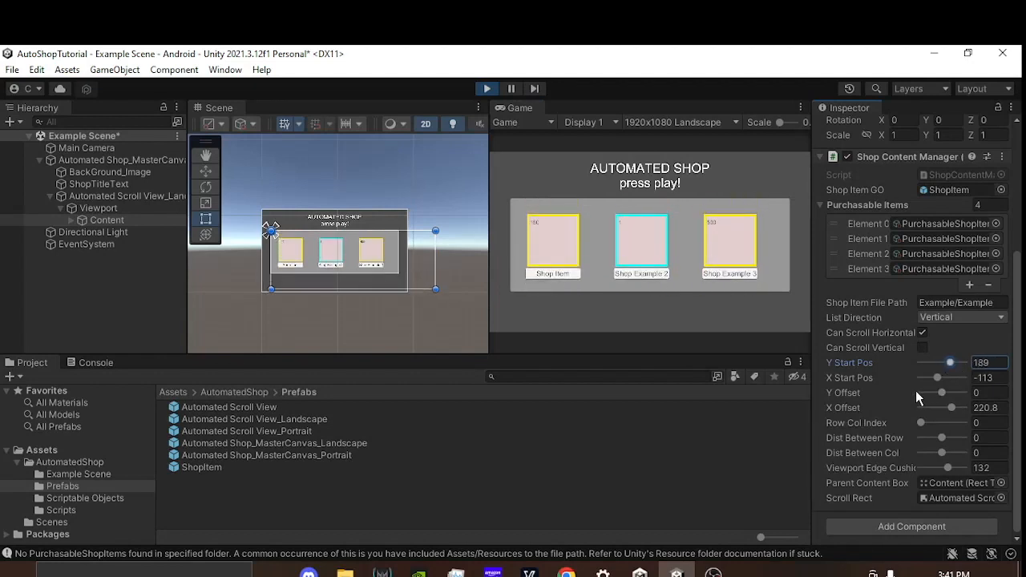
pyautogui.moveTo(866, 377); pyautogui.dragTo(673, 150)
pyautogui.hotkey('ctrl', 'z')
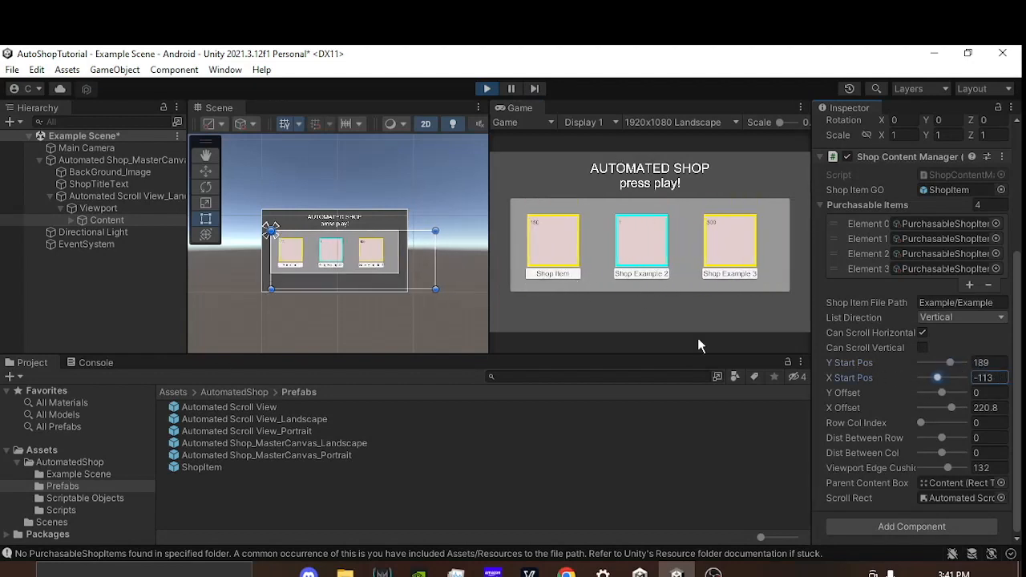
# Step: Set Row Col Index to 1 on the running landscape shop
pyautogui.click(982, 424)
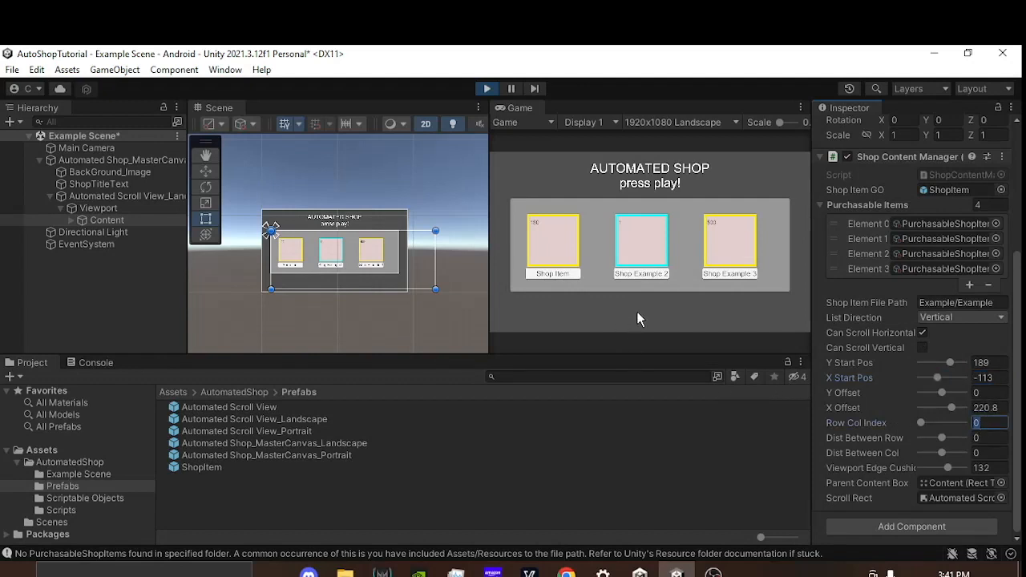
pyautogui.write('1')
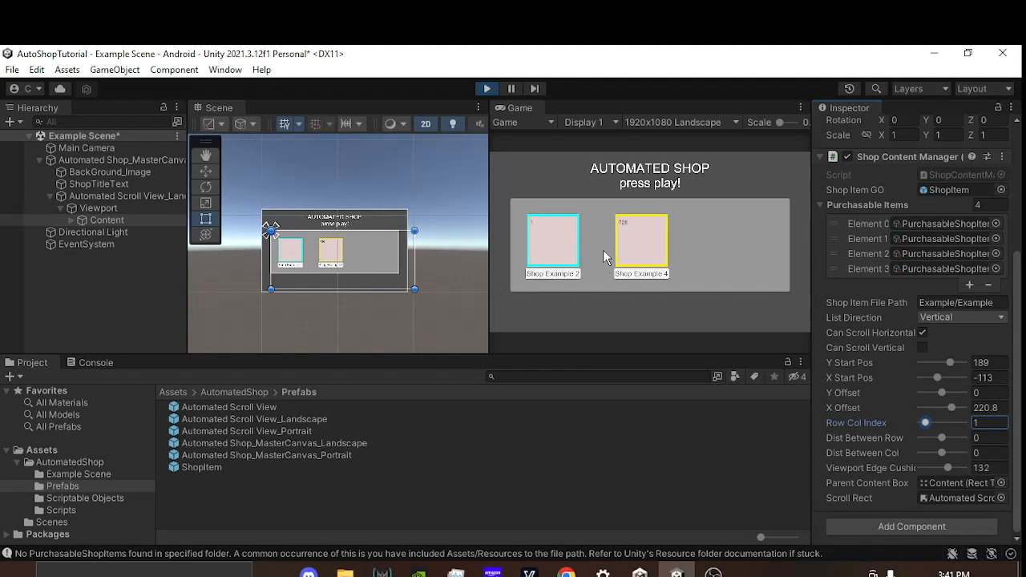
pyautogui.moveTo(320, 287)
pyautogui.mouseDown()
pyautogui.moveTo(303, 279)
pyautogui.moveTo(329, 272)
pyautogui.moveTo(319, 287)
pyautogui.moveTo(304, 279)
pyautogui.mouseUp()
pyautogui.hotkey('ctrl', 'z')
# Step: Switch List Direction to Horizontal, and set Dist Between Row to 175 and Dist Between Col to 193
pyautogui.click(943, 317)
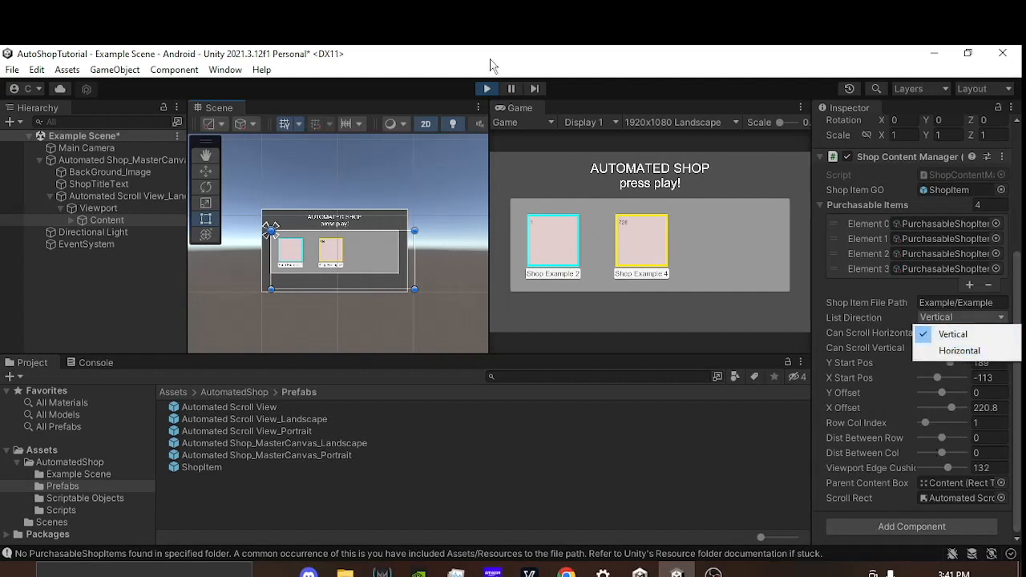
pyautogui.click(492, 64)
pyautogui.click(951, 319)
pyautogui.click(957, 351)
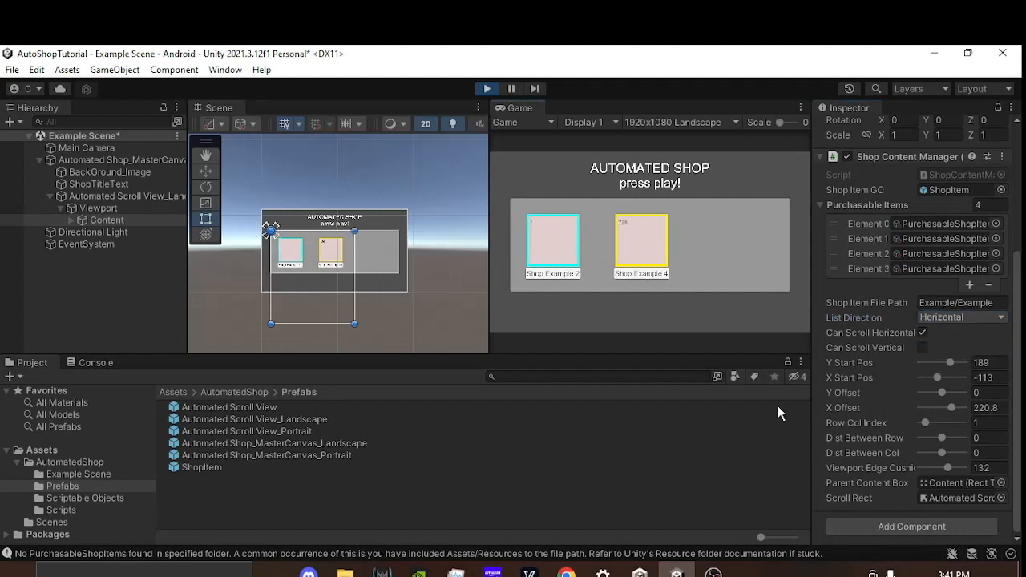
pyautogui.moveTo(942, 438)
pyautogui.mouseDown()
pyautogui.moveTo(952, 440)
pyautogui.moveTo(950, 453)
pyautogui.mouseUp()
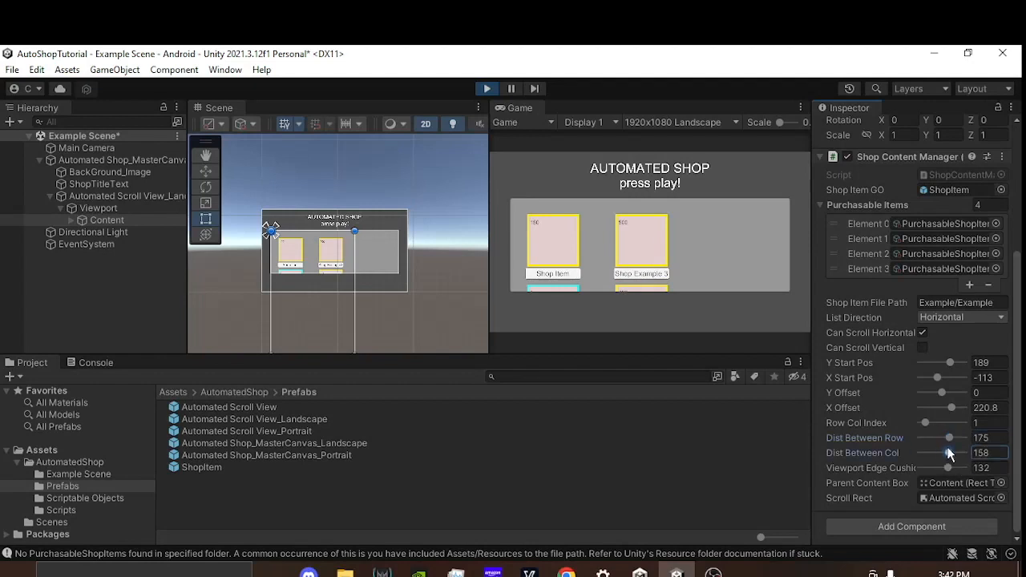
# Step: Switch List Direction back to Vertical and raise Dist Between Col to 414.5
pyautogui.click(947, 318)
pyautogui.click(950, 335)
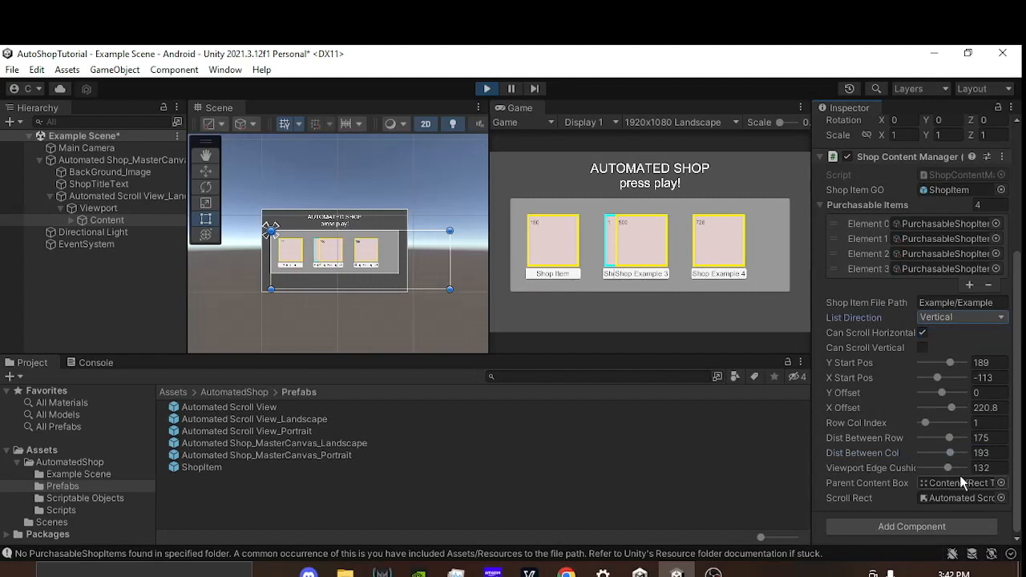
pyautogui.moveTo(876, 450); pyautogui.dragTo(816, 318)
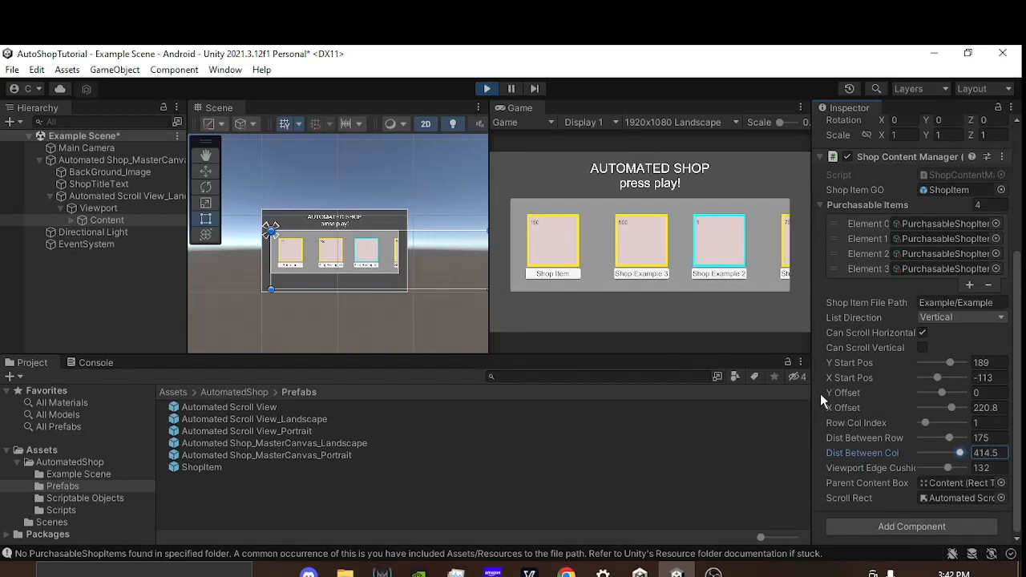
pyautogui.click(695, 247)
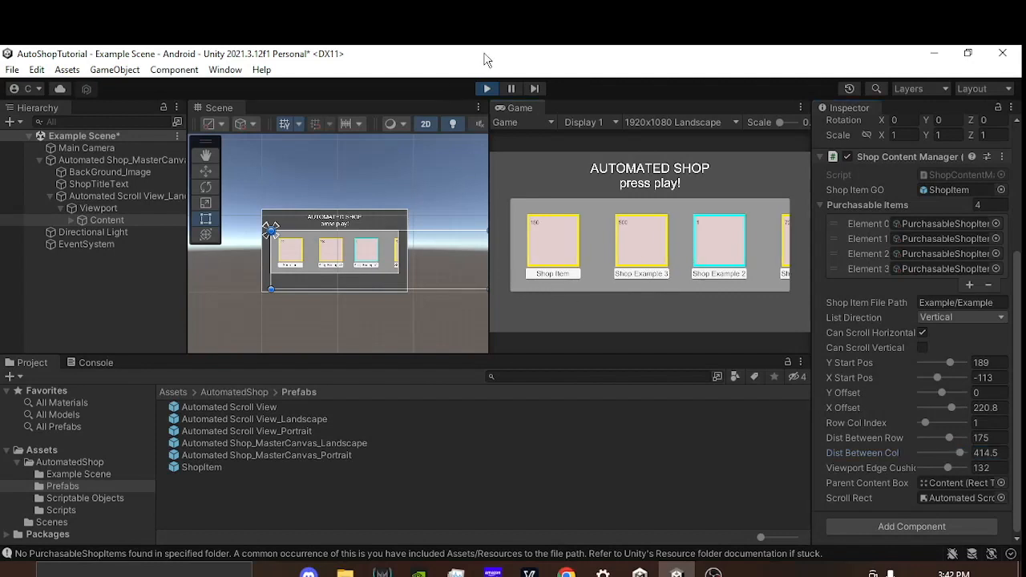
# Step: Stop Play mode and read the description of the Row Col Index setting
pyautogui.click(486, 88)
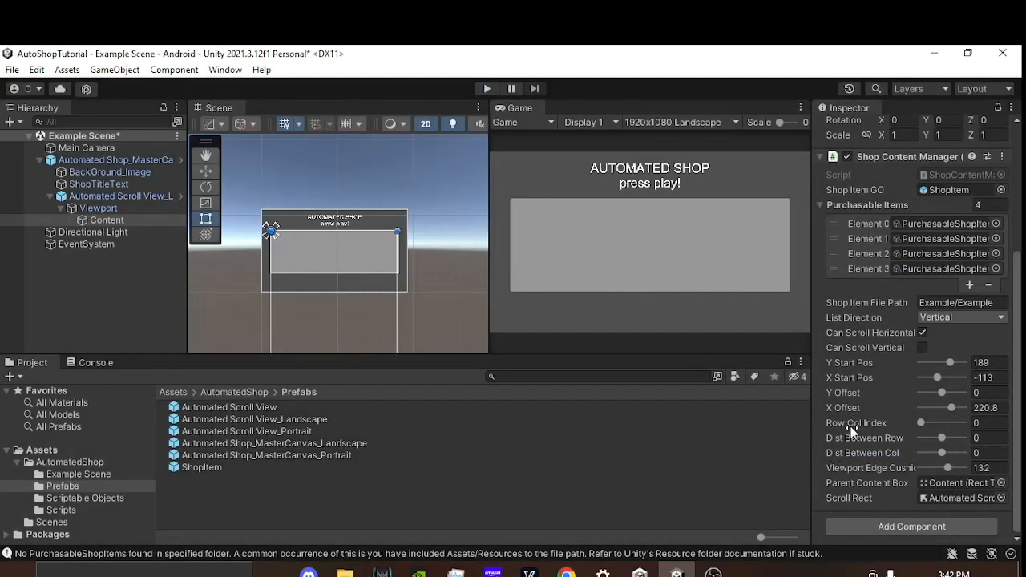
pyautogui.moveTo(846, 425)
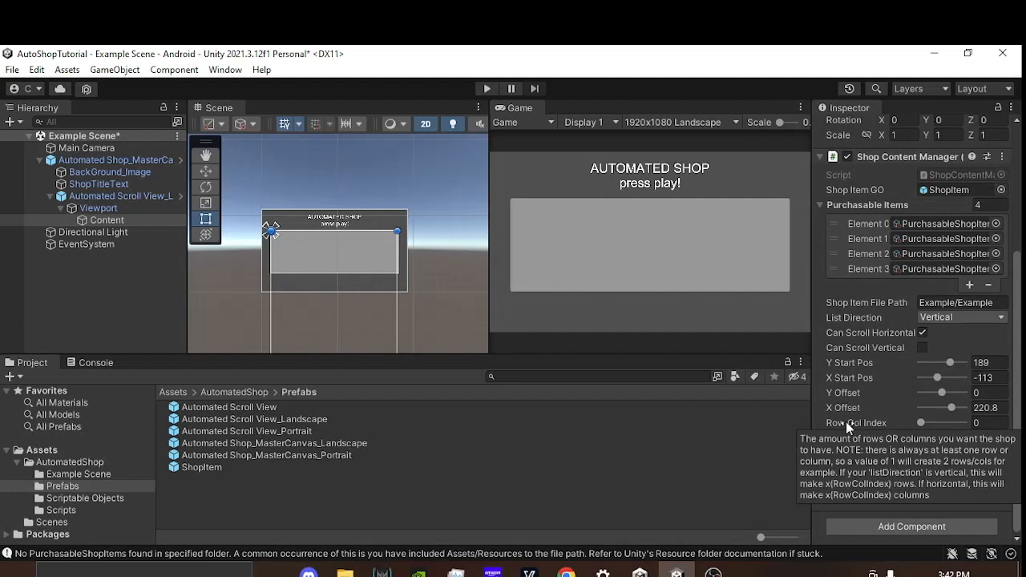
pyautogui.moveTo(438, 241); pyautogui.dragTo(422, 213, button='middle')
pyautogui.scroll(-1, 433, 255)
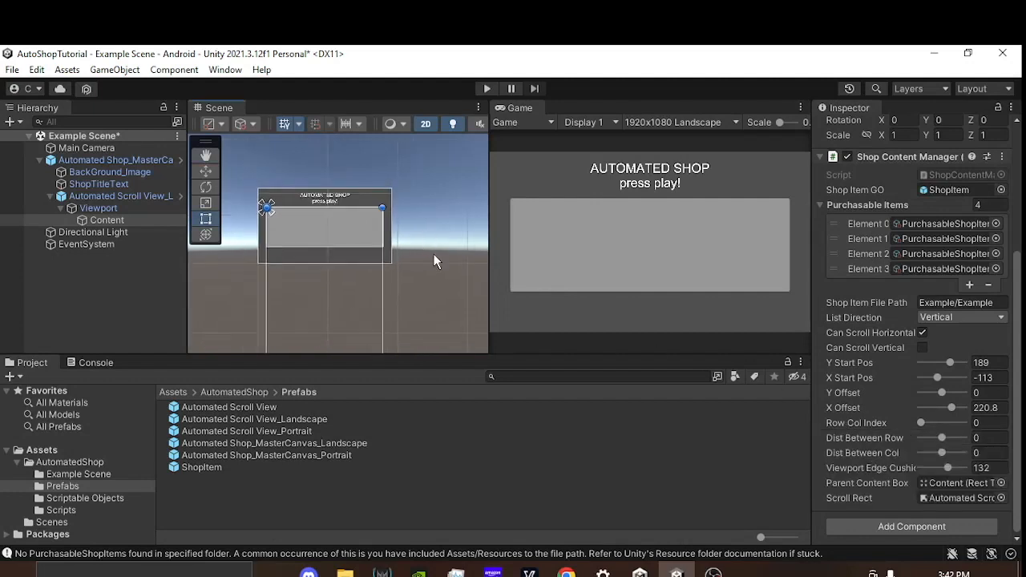
pyautogui.moveTo(434, 255); pyautogui.dragTo(414, 254, button='middle')
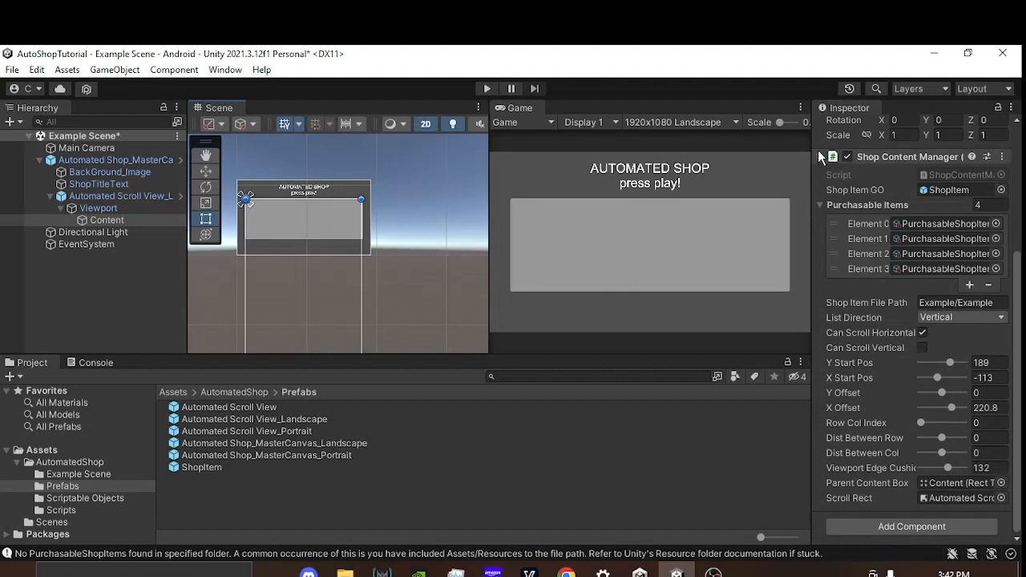
pyautogui.click(38, 160)
pyautogui.click(82, 163)
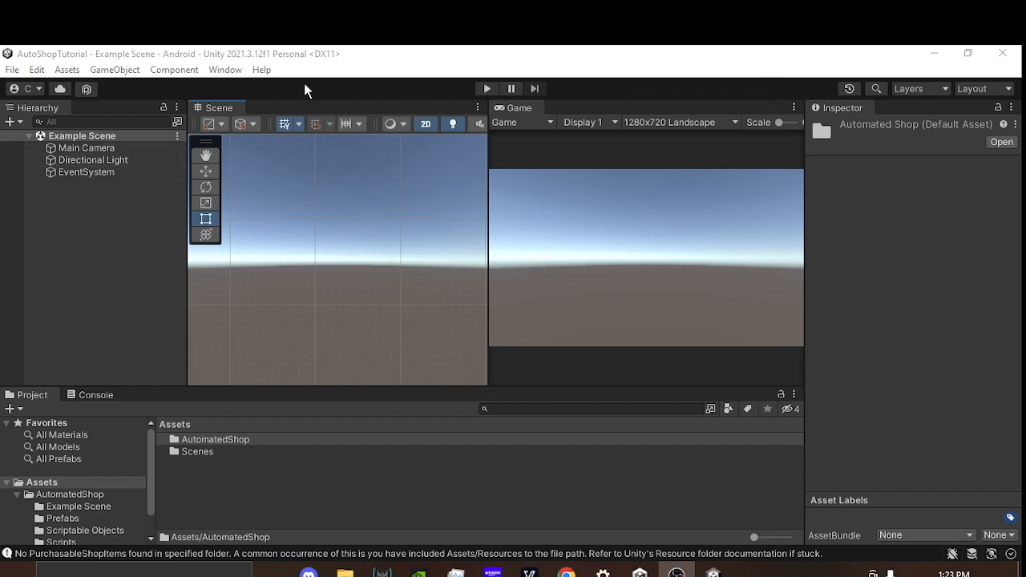
# Step: Switch the Game view to 1280x720 Portrait and add a UI Canvas named GameCanvas to the scene
pyautogui.click(674, 122)
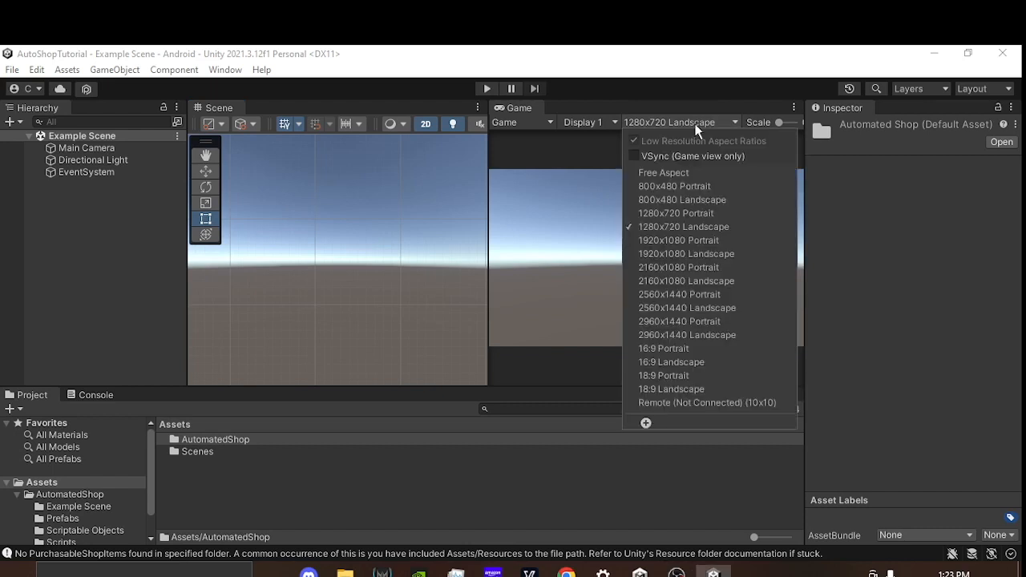
pyautogui.click(698, 213)
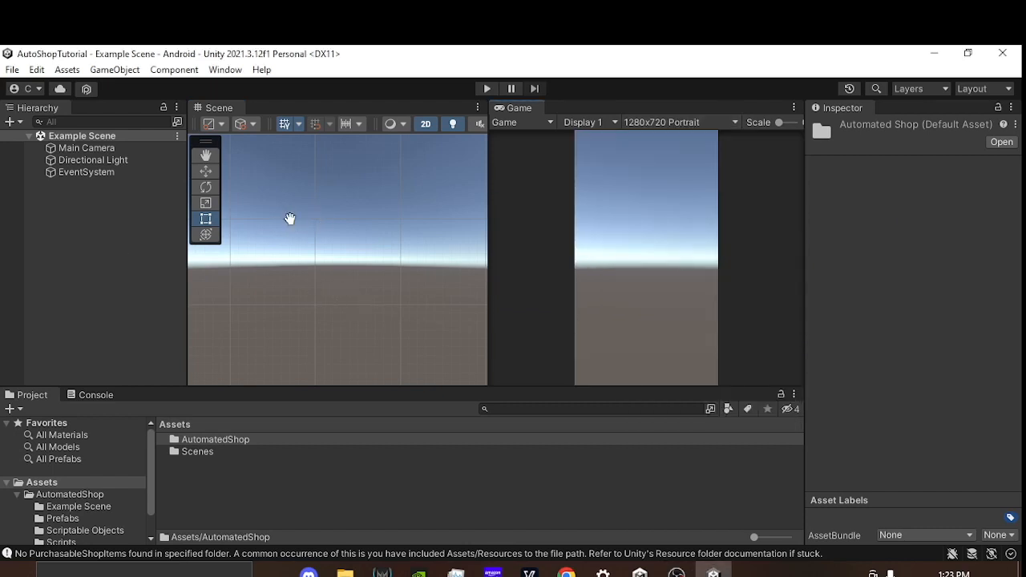
pyautogui.click(18, 122)
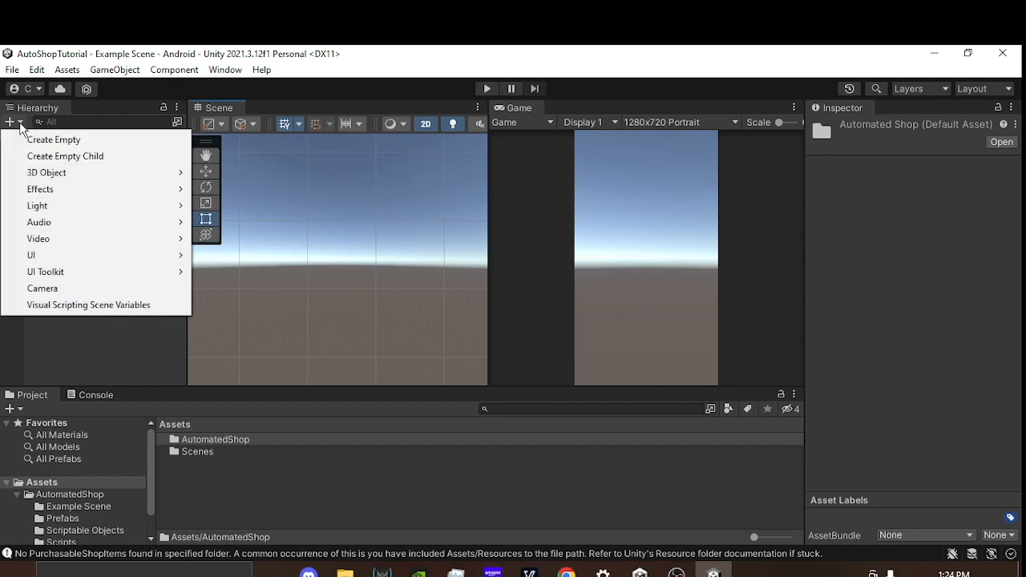
pyautogui.moveTo(81, 258)
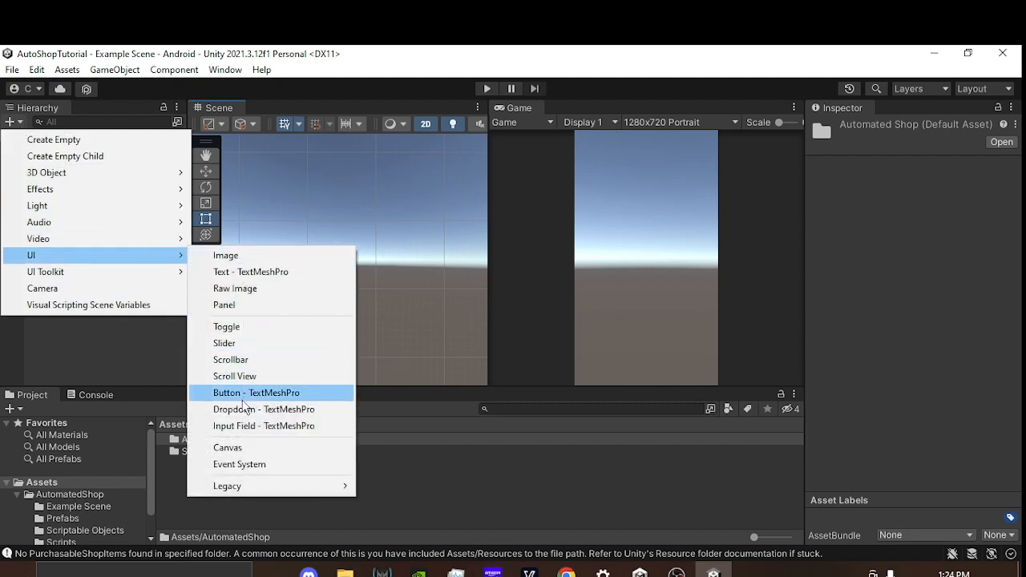
pyautogui.click(236, 448)
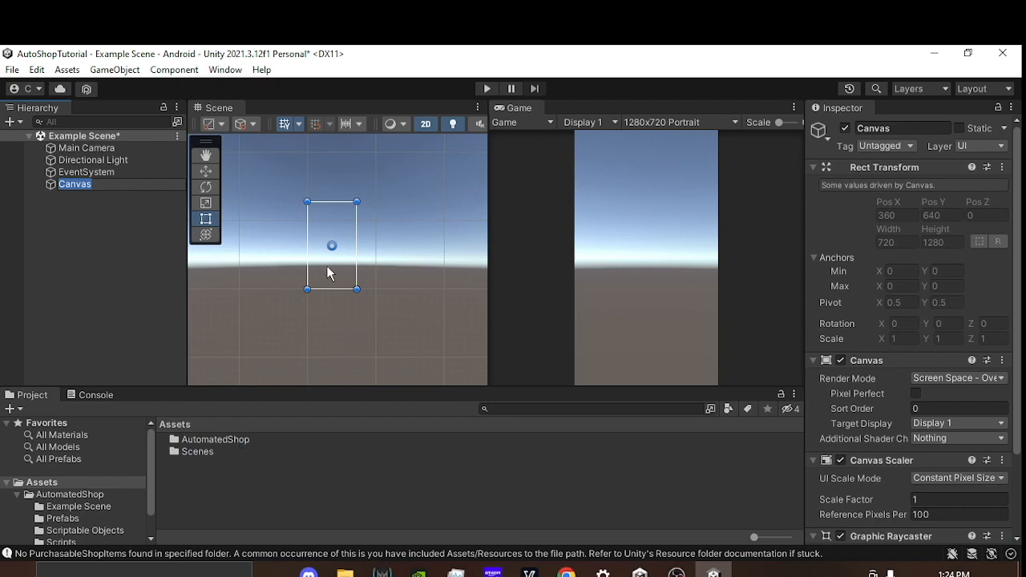
pyautogui.write('GameCanvas')
pyautogui.press('Return')
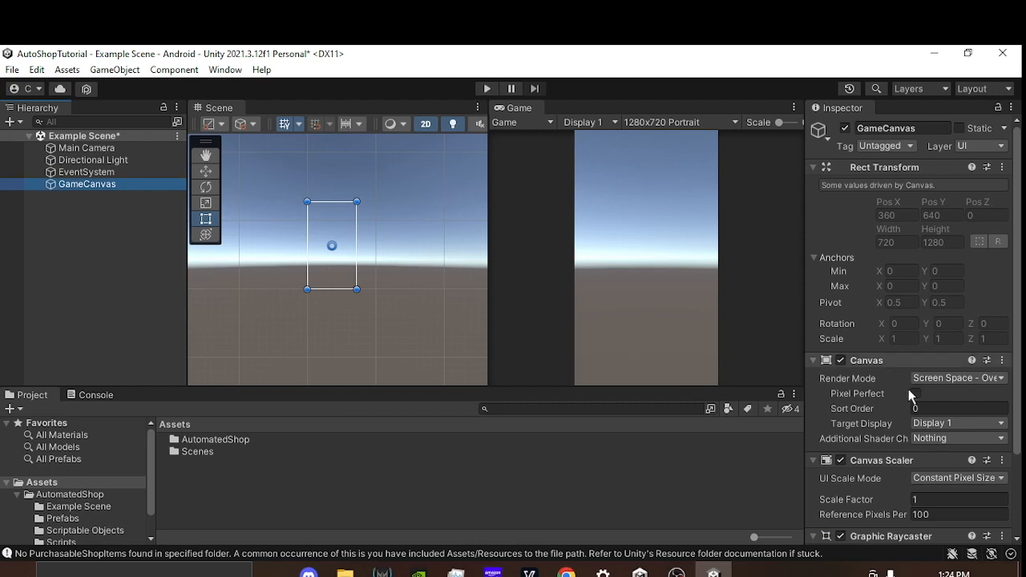
# Step: Set GameCanvas's Canvas Scaler to Scale With Screen Size with Match Width Or Height at 0.5
pyautogui.scroll(-2, 843, 359)
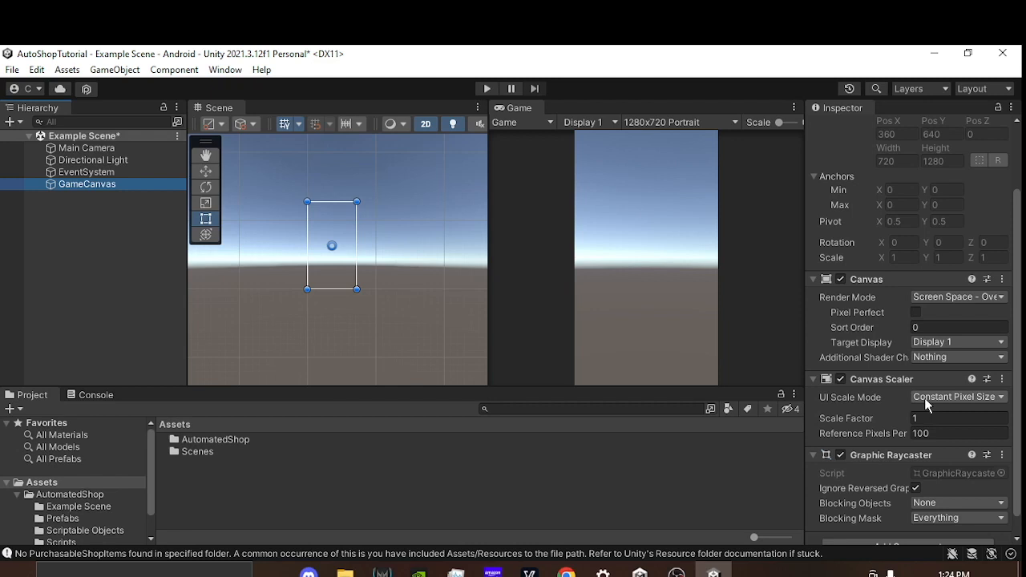
pyautogui.scroll(-1, 869, 409)
pyautogui.click(950, 375)
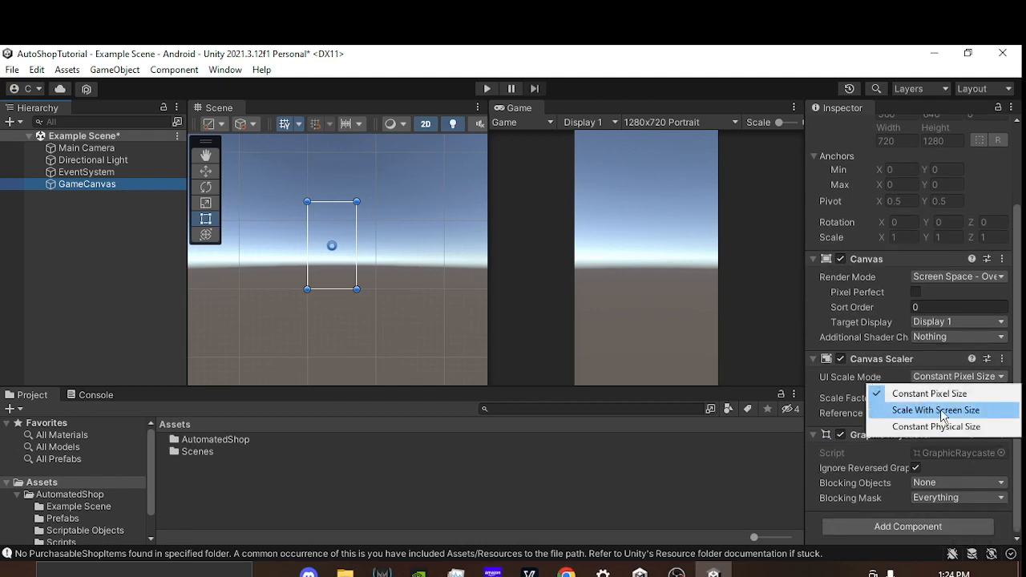
pyautogui.click(940, 408)
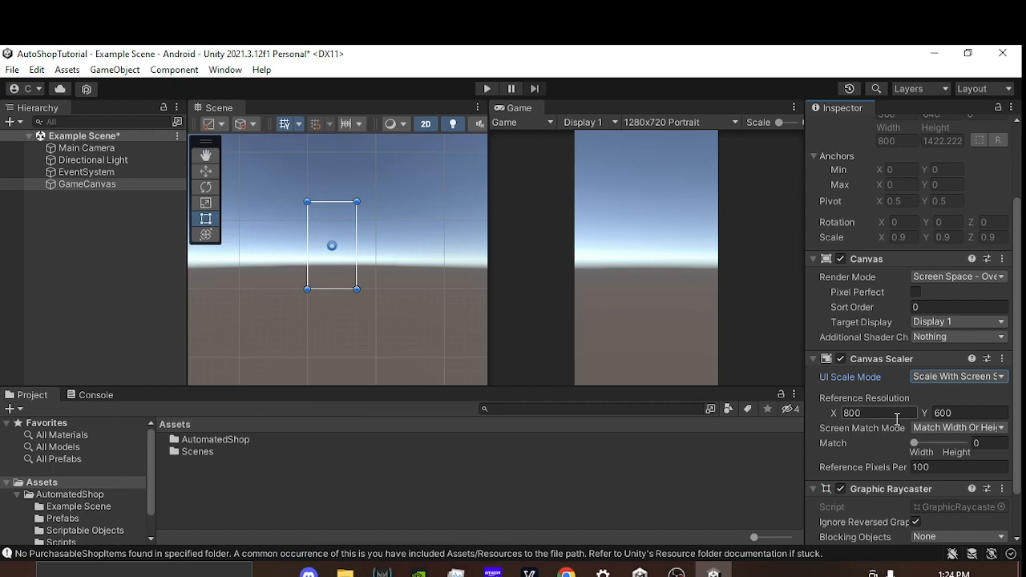
pyautogui.click(935, 431)
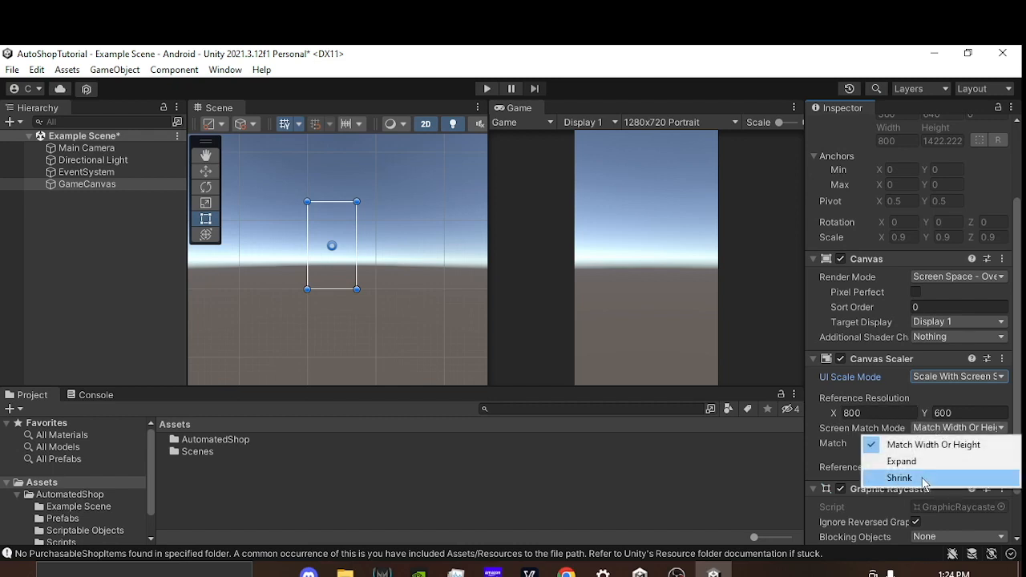
pyautogui.click(835, 441)
pyautogui.click(994, 442)
pyautogui.write('0')
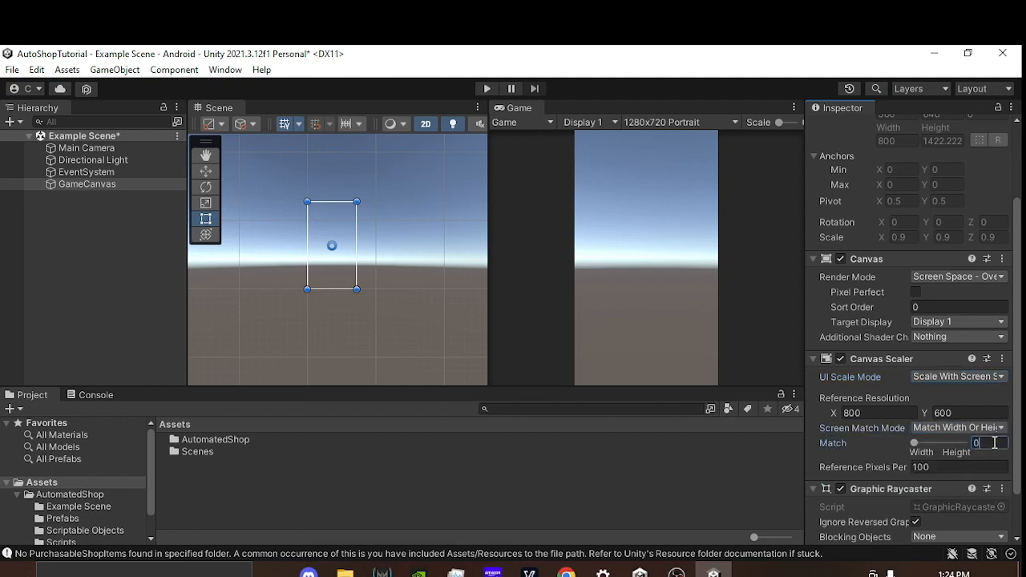
pyautogui.write('.5')
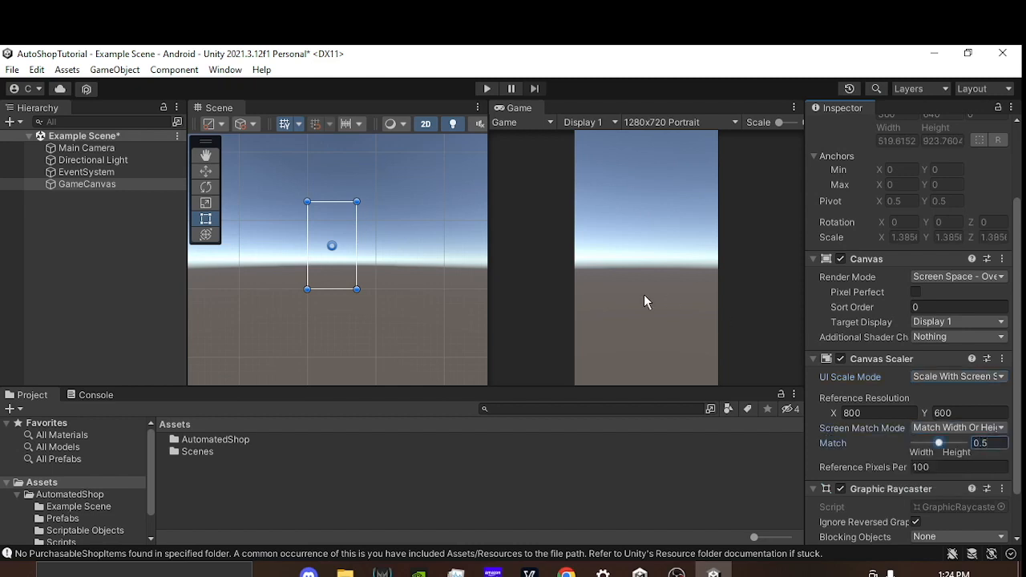
# Step: Add a UI Panel under GameCanvas and name it BackGround
pyautogui.rightClick(96, 184)
pyautogui.moveTo(172, 422)
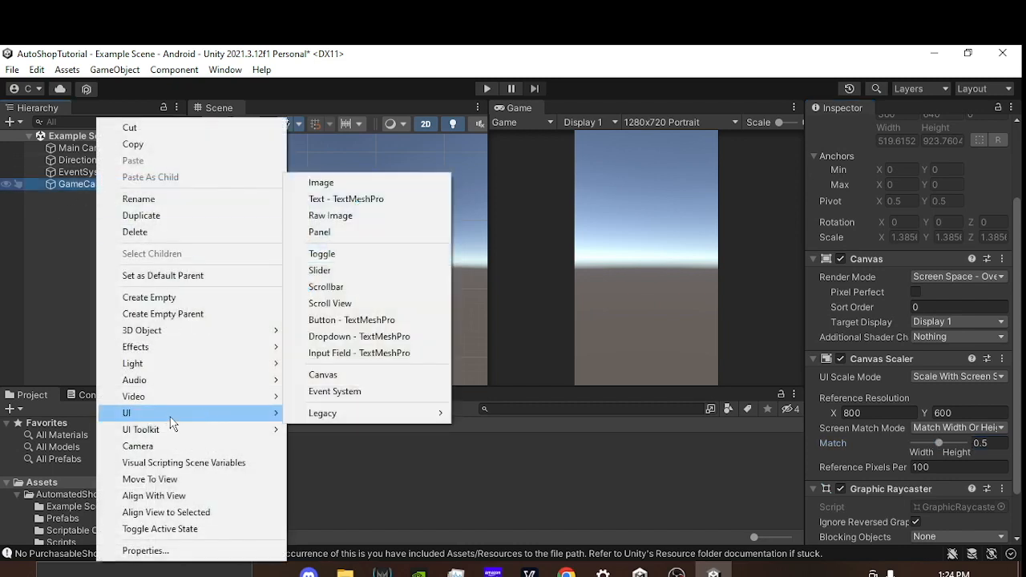
pyautogui.click(336, 232)
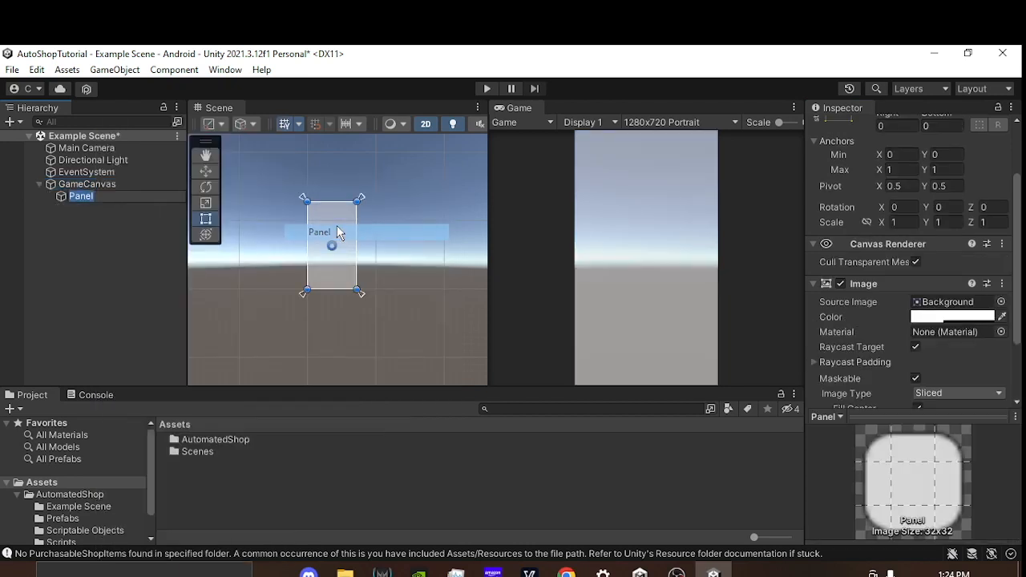
pyautogui.write('BackGro')
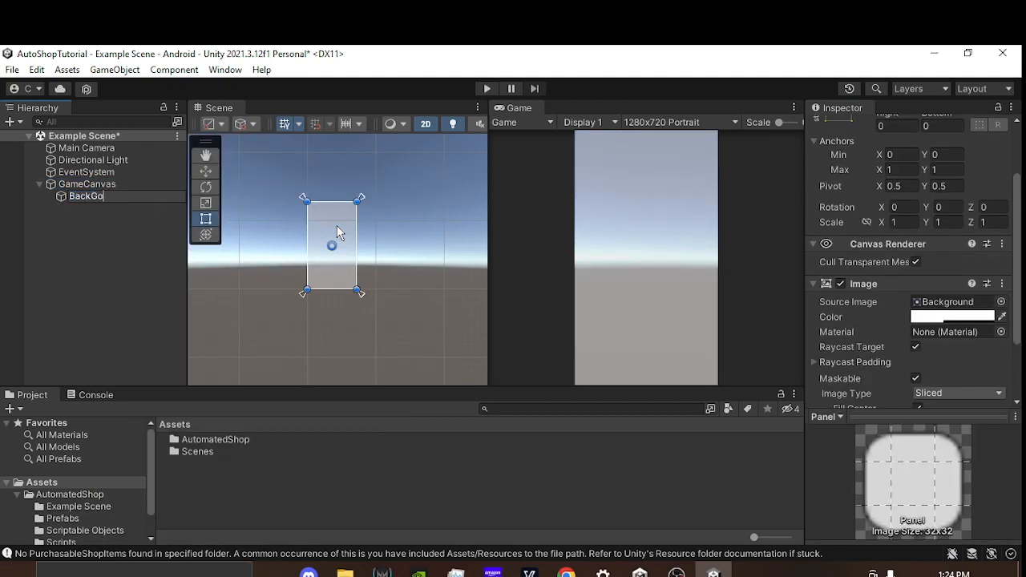
pyautogui.write('und')
pyautogui.press('Return')
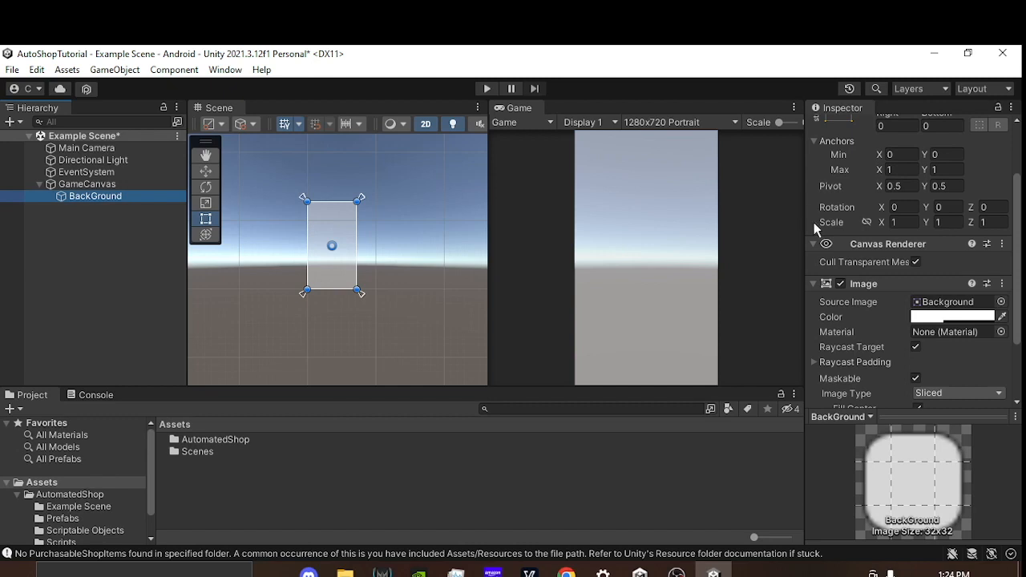
# Step: Set the BackGround panel's image color to blue 0016FF with an alpha of 1
pyautogui.click(946, 317)
pyautogui.click(886, 375)
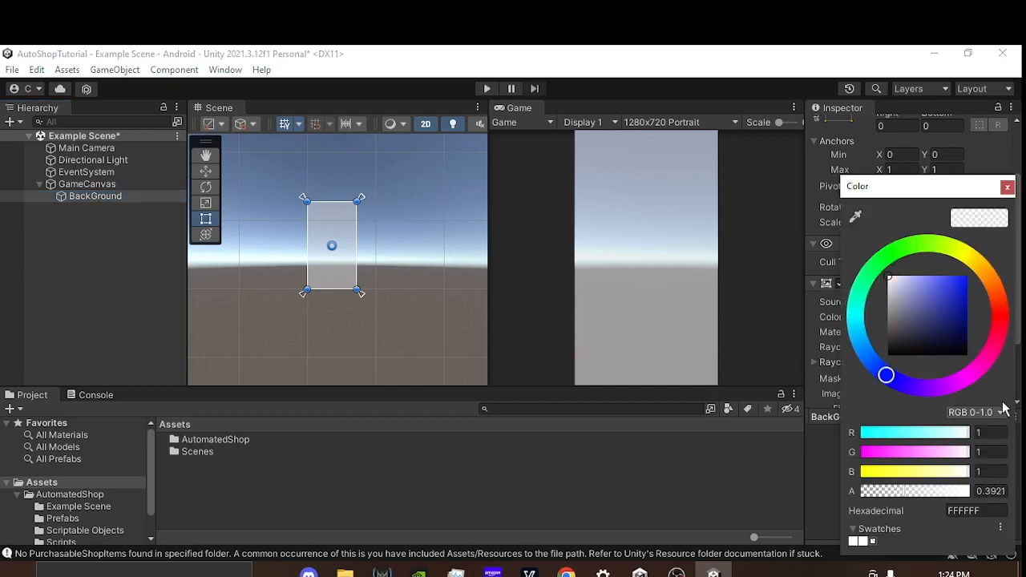
pyautogui.moveTo(951, 316); pyautogui.dragTo(969, 276)
pyautogui.moveTo(912, 493); pyautogui.dragTo(972, 491)
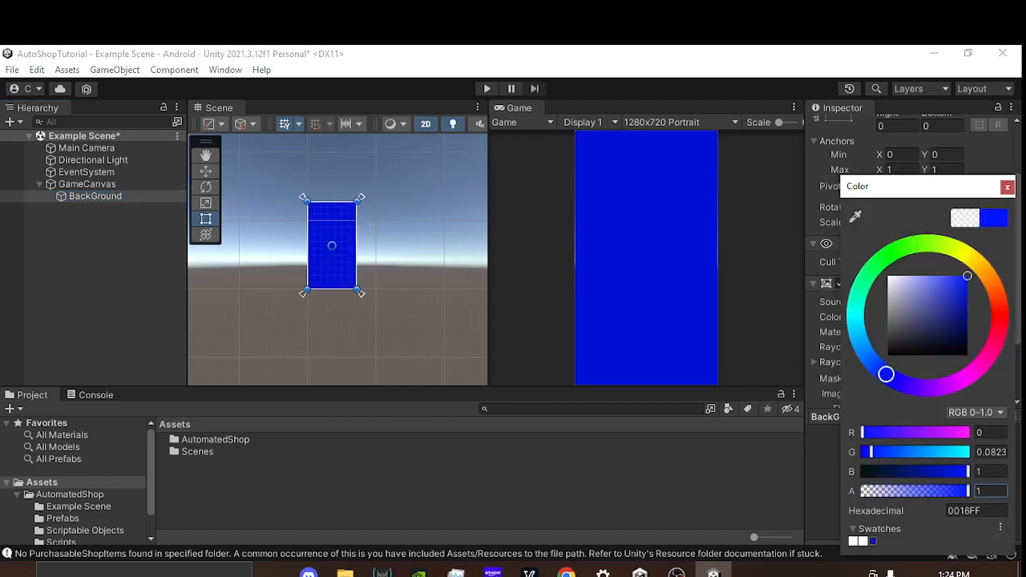
pyautogui.click(1008, 188)
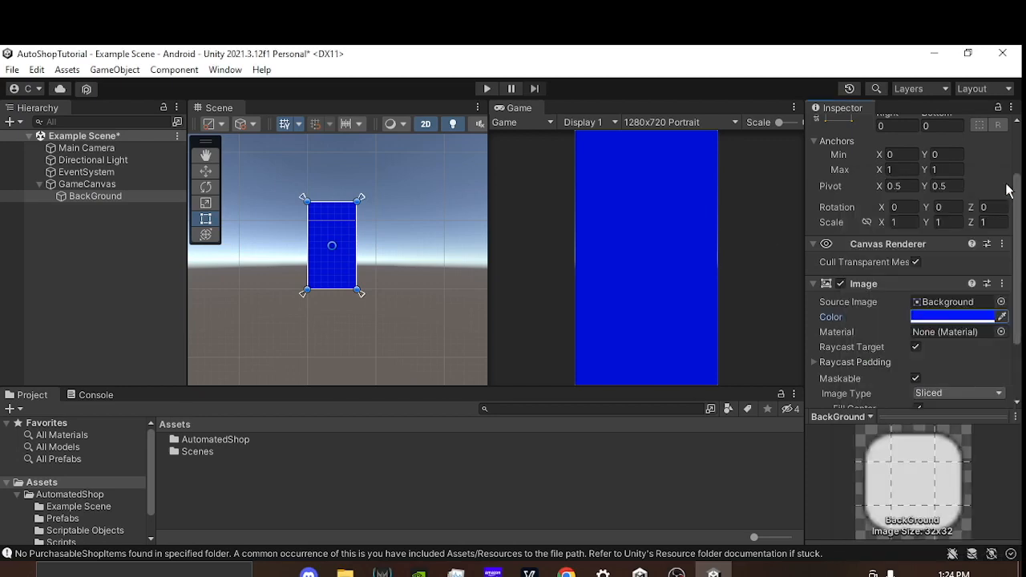
# Step: Add a legacy UI Text object under GameCanvas and name it Title_Text
pyautogui.click(87, 184)
pyautogui.rightClick(87, 184)
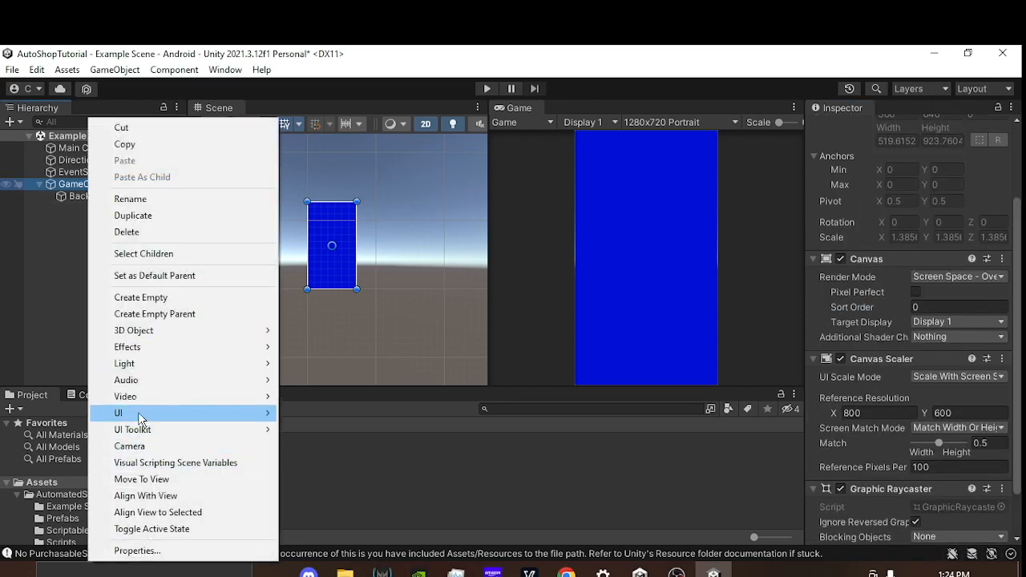
pyautogui.moveTo(142, 416)
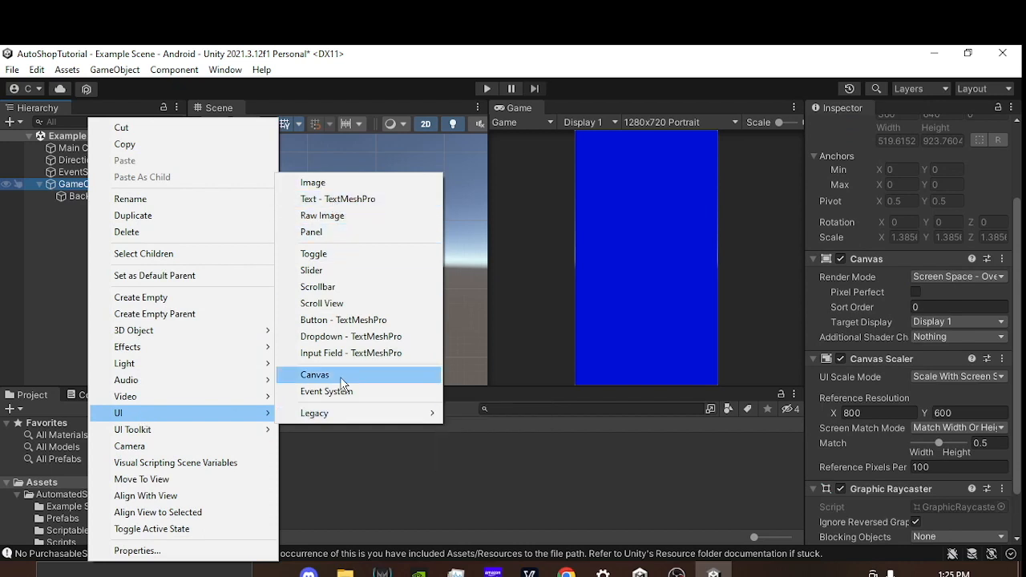
pyautogui.moveTo(348, 414)
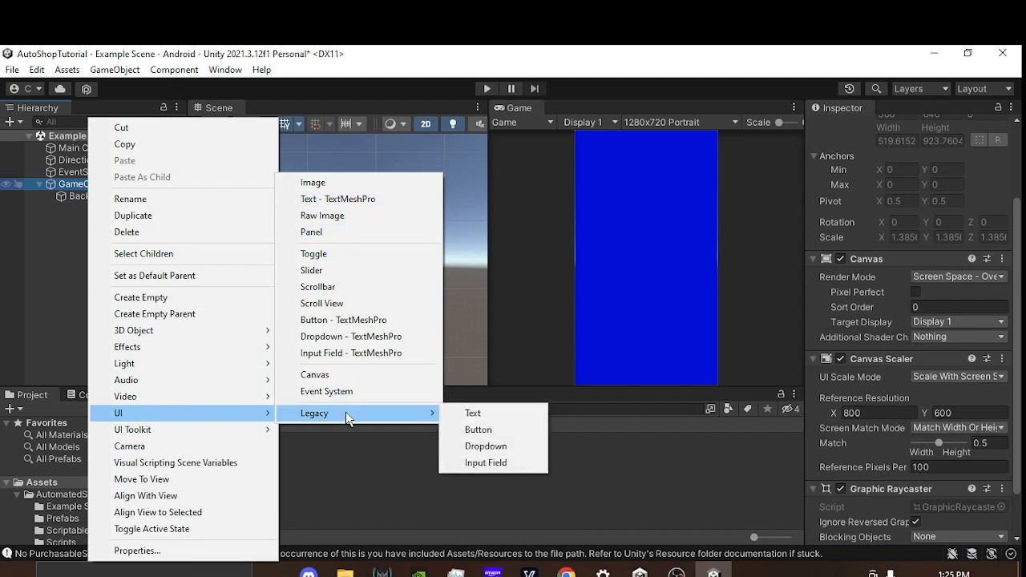
pyautogui.click(485, 416)
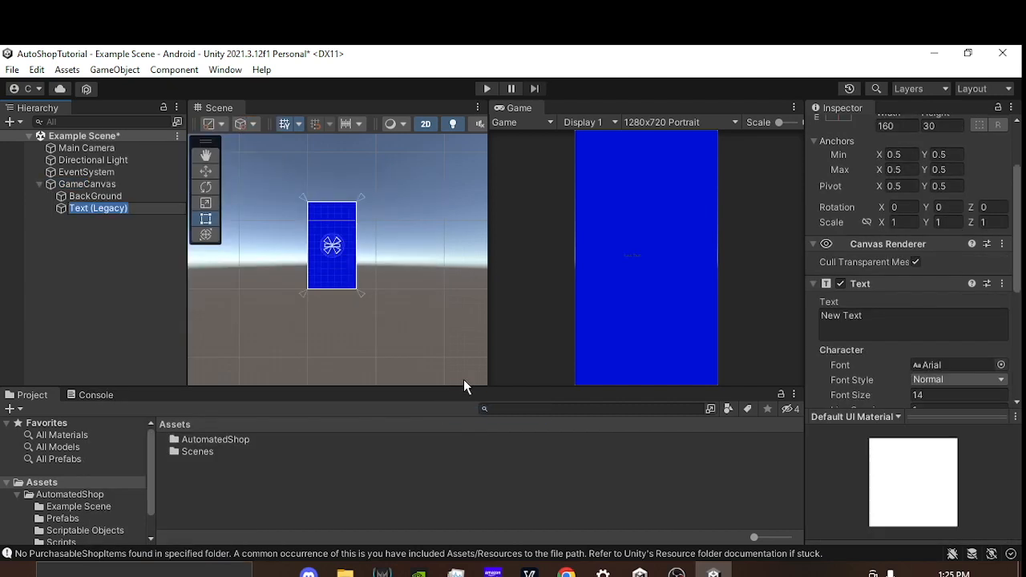
pyautogui.write('Title_Te')
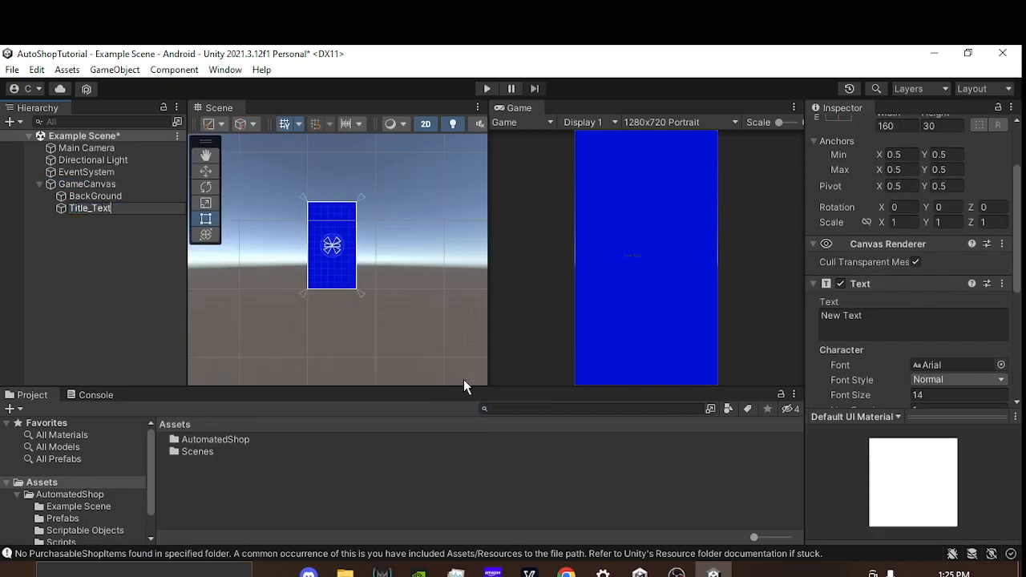
pyautogui.write('xt')
pyautogui.press('Return')
# Step: Replace Title_Text's default text content with "Title Title"
pyautogui.click(875, 316)
pyautogui.write('Title Title')
pyautogui.press('Return')
pyautogui.write('f')
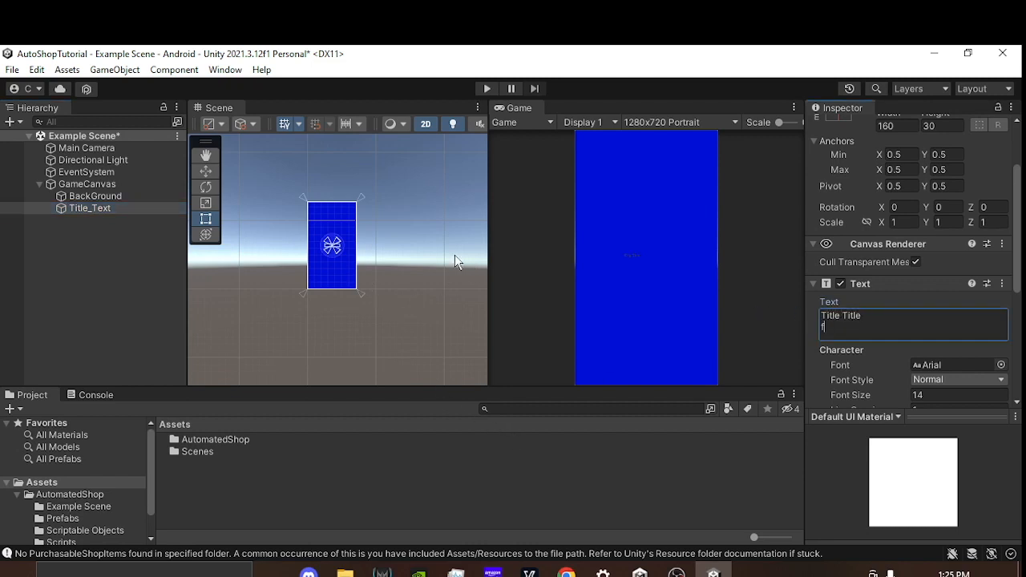
pyautogui.press('BackSpace')
# Step: Anchor Title_Text to the top center of the canvas, moving its position along with the anchor
pyautogui.scroll(6, 349, 274)
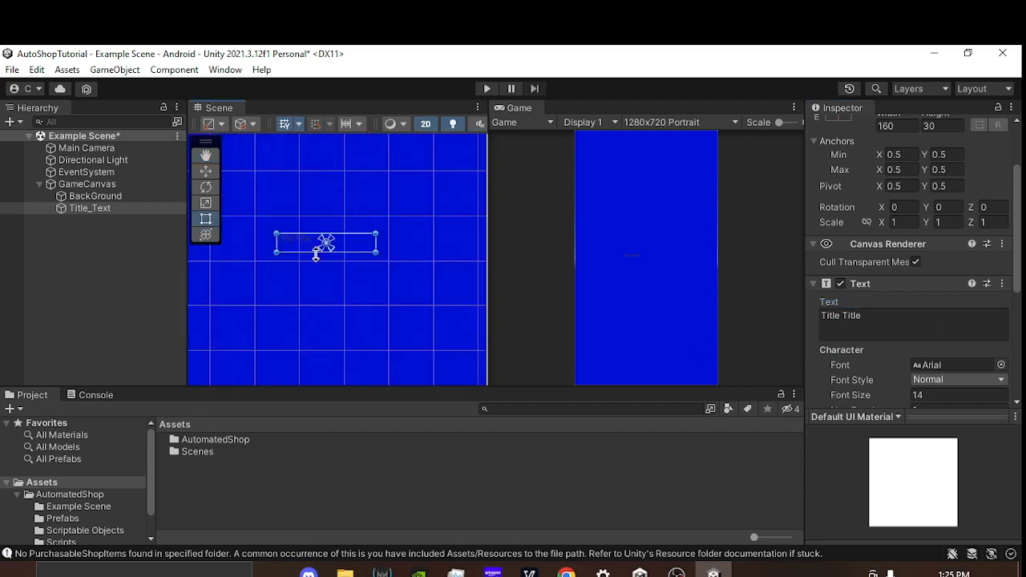
pyautogui.scroll(-8, 362, 284)
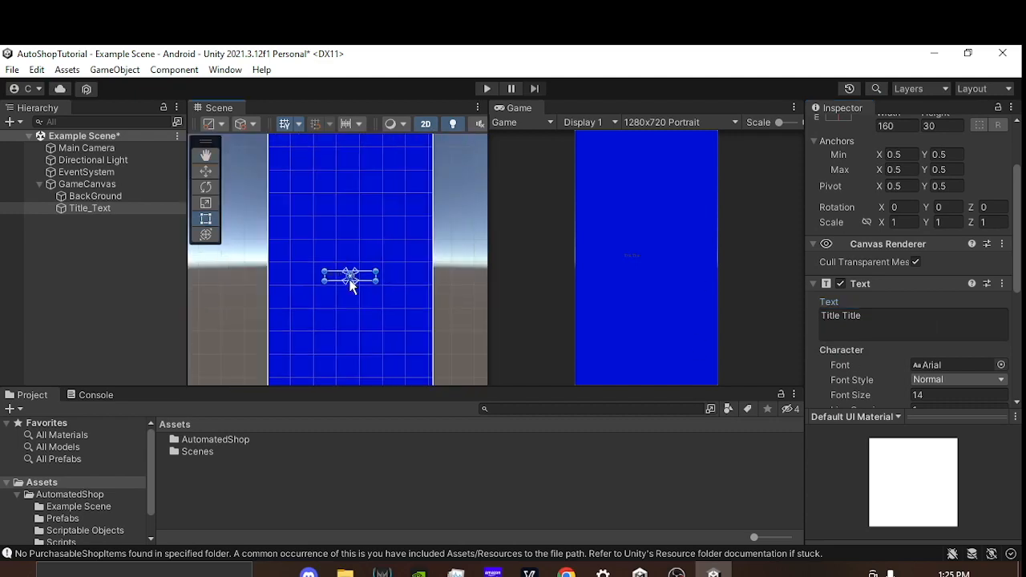
pyautogui.scroll(3, 853, 203)
pyautogui.click(839, 209)
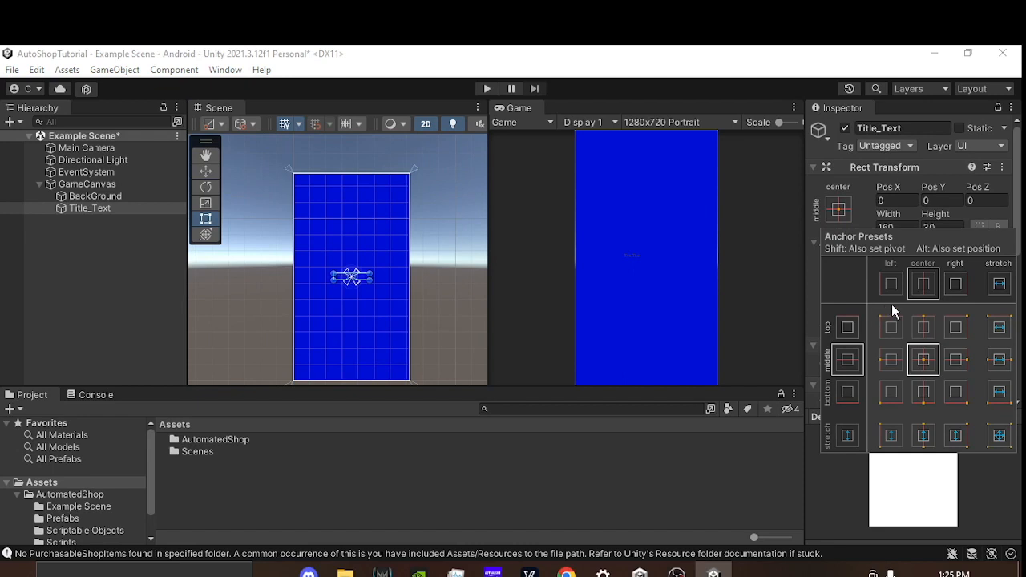
pyautogui.press('alt')
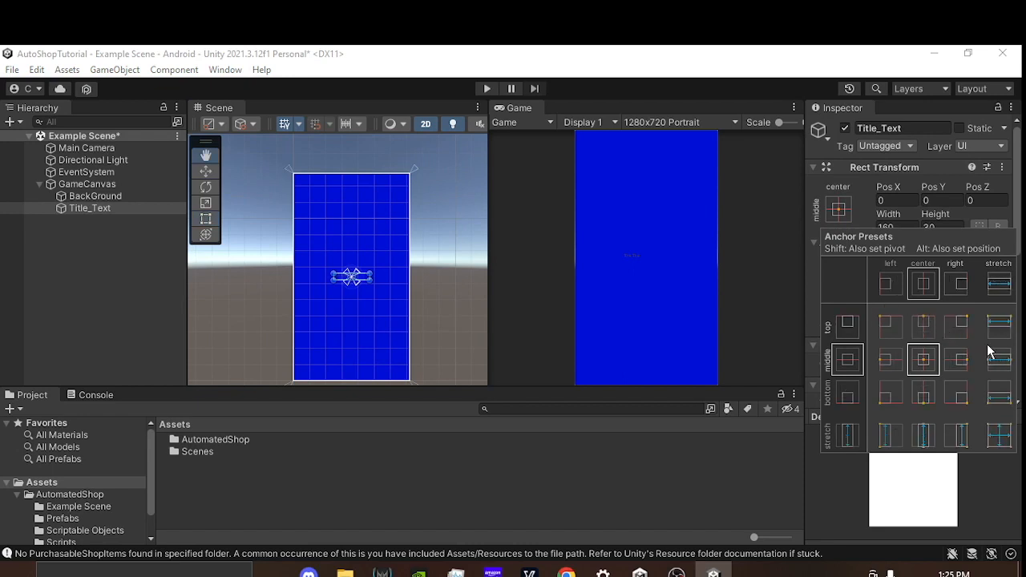
pyautogui.keyDown('alt'); pyautogui.click(923, 322); pyautogui.keyUp('alt')
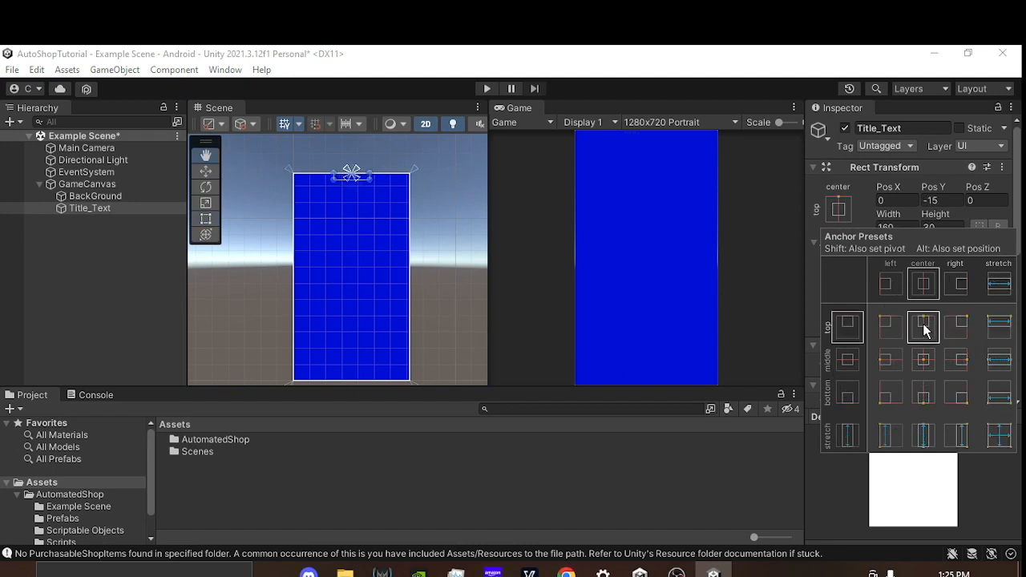
# Step: Set Title_Text's font size to 300
pyautogui.click(104, 210)
pyautogui.scroll(-3, 894, 300)
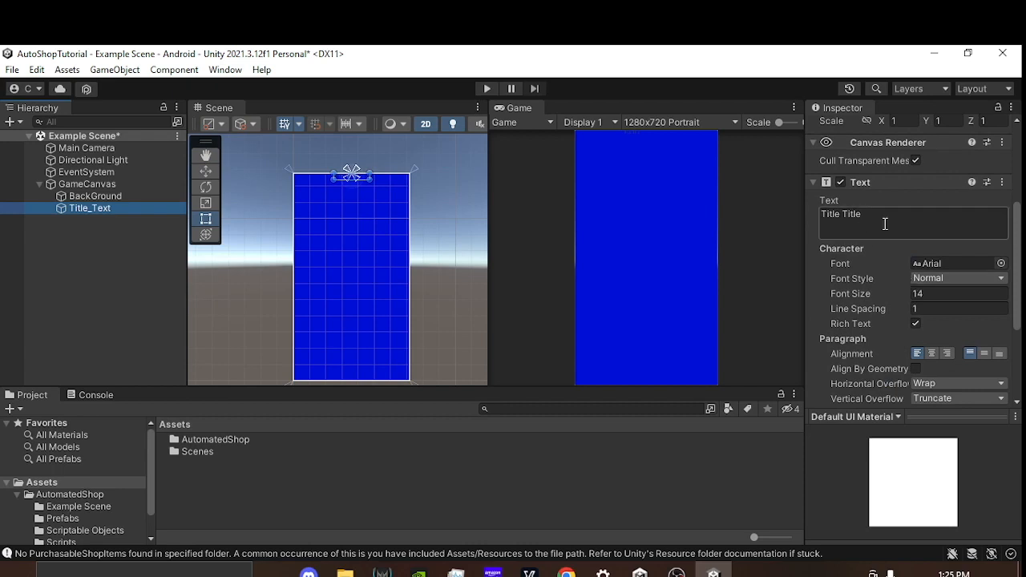
pyautogui.click(925, 293)
pyautogui.write('41')
pyautogui.moveTo(925, 289); pyautogui.dragTo(150, 290)
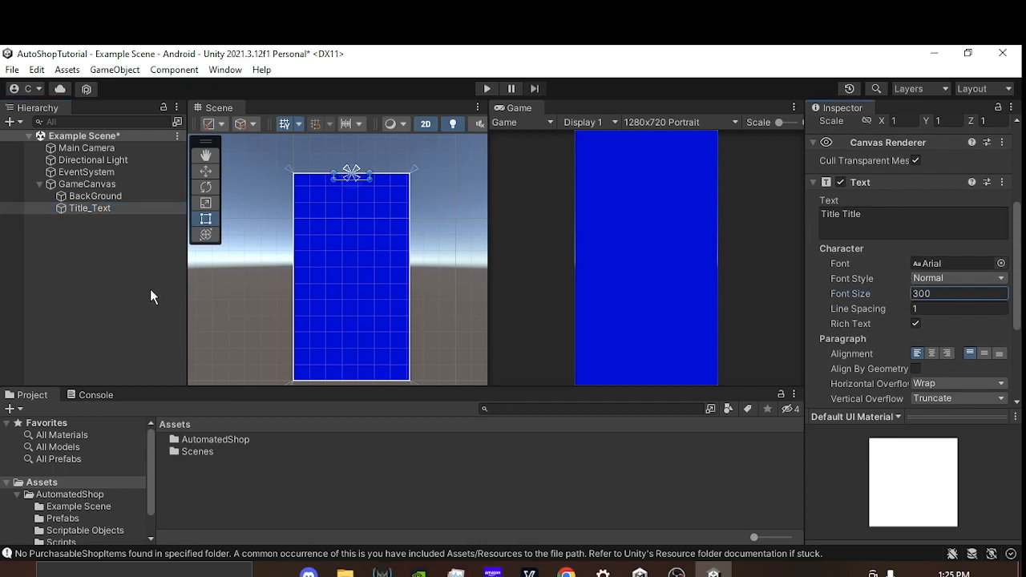
pyautogui.click(90, 254)
pyautogui.click(79, 208)
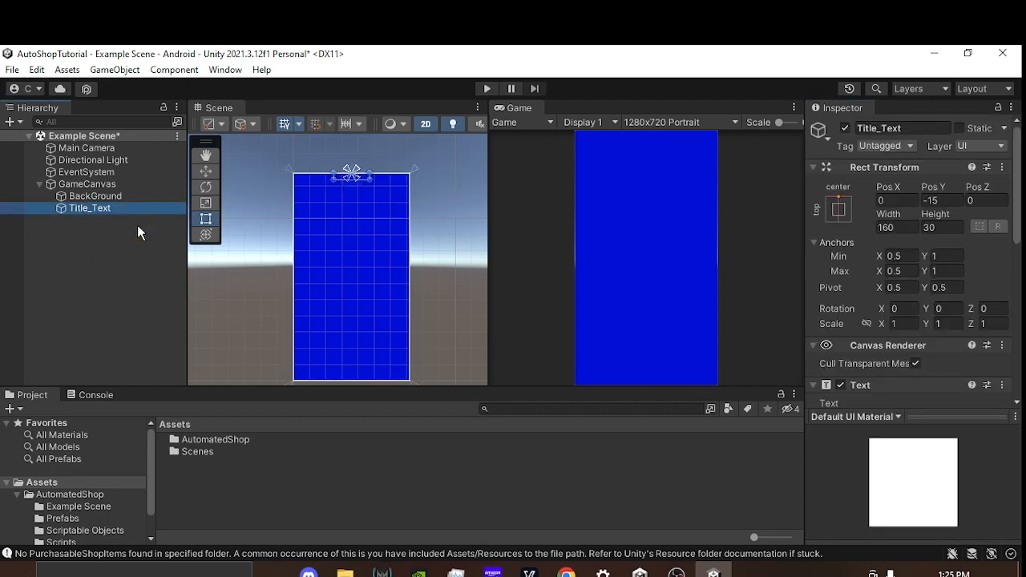
pyautogui.click(77, 237)
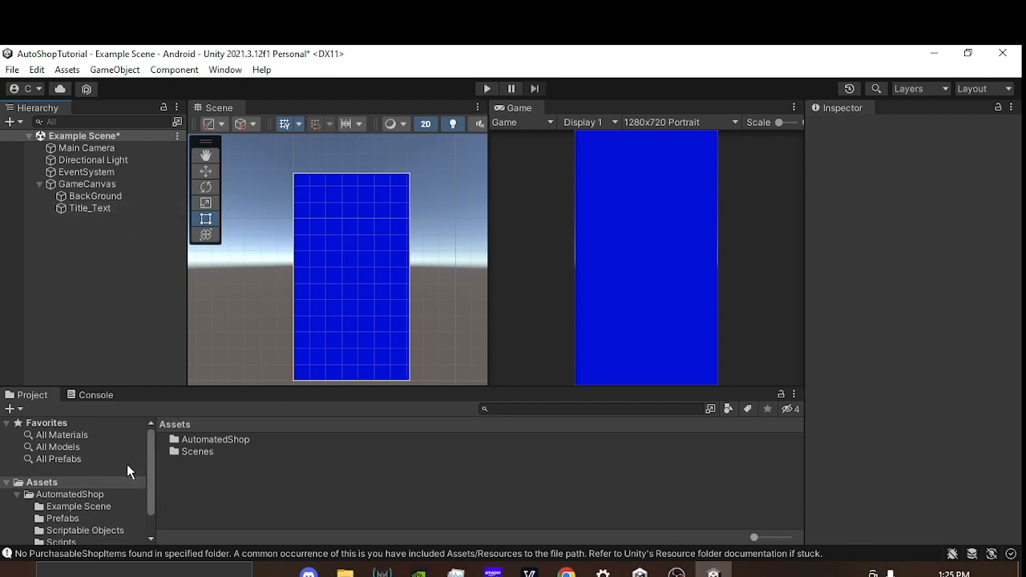
# Step: Open the AutomatedShop Prefabs folder and compare the landscape and portrait scroll view and master canvas prefabs
pyautogui.doubleClick(234, 441)
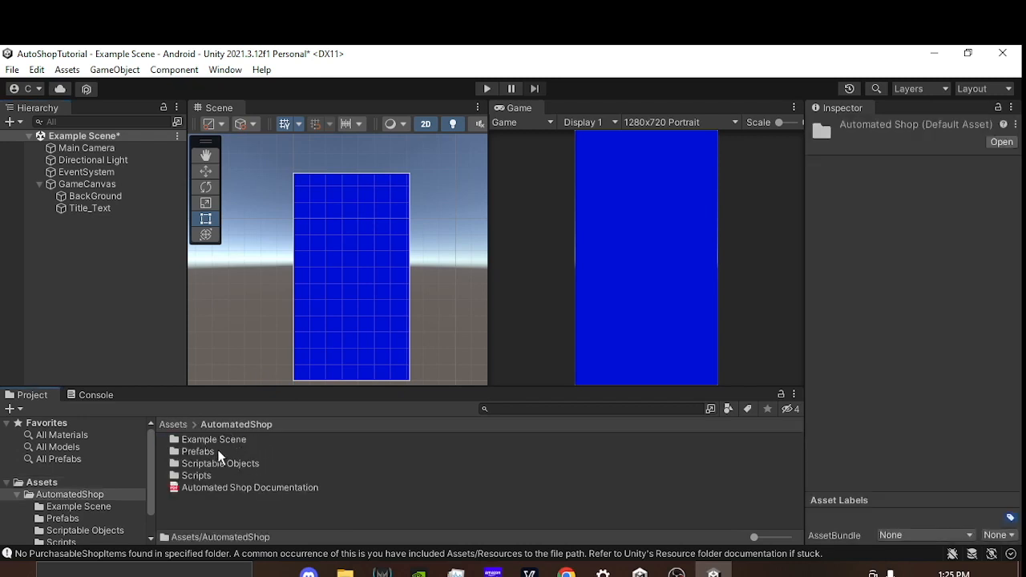
pyautogui.doubleClick(215, 452)
pyautogui.click(314, 440)
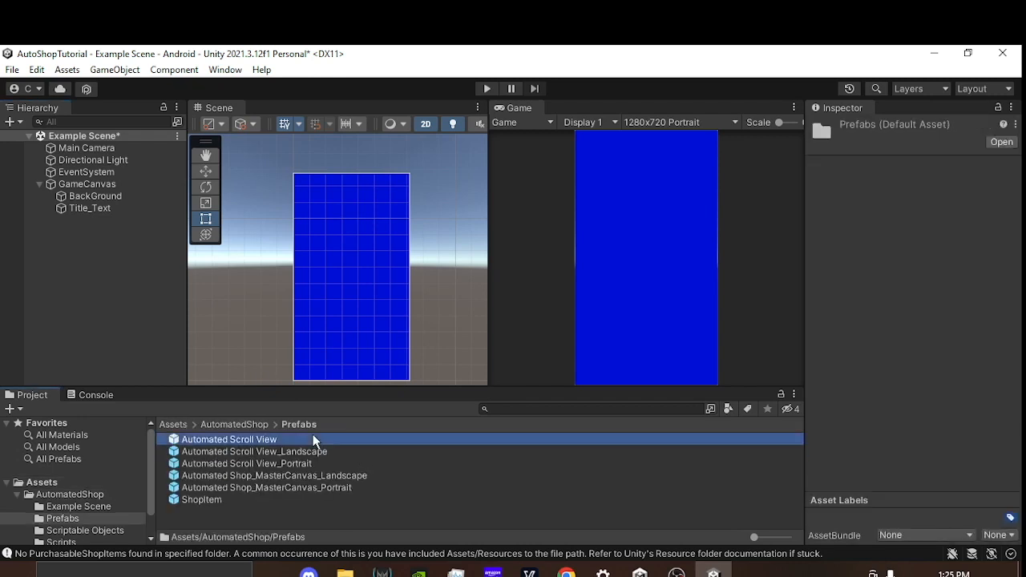
pyautogui.click(333, 451)
pyautogui.click(337, 464)
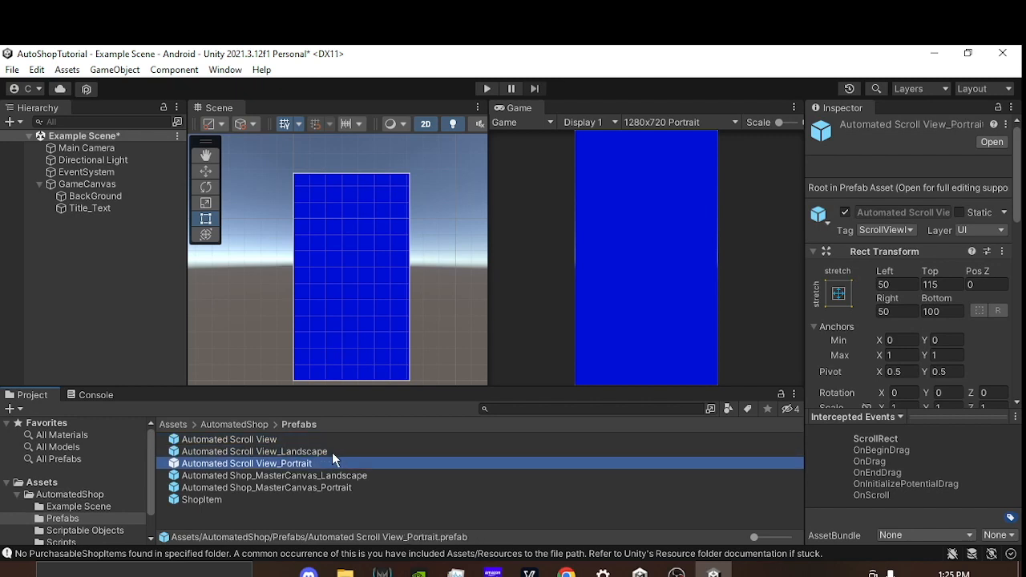
pyautogui.click(276, 475)
pyautogui.click(284, 488)
pyautogui.click(282, 477)
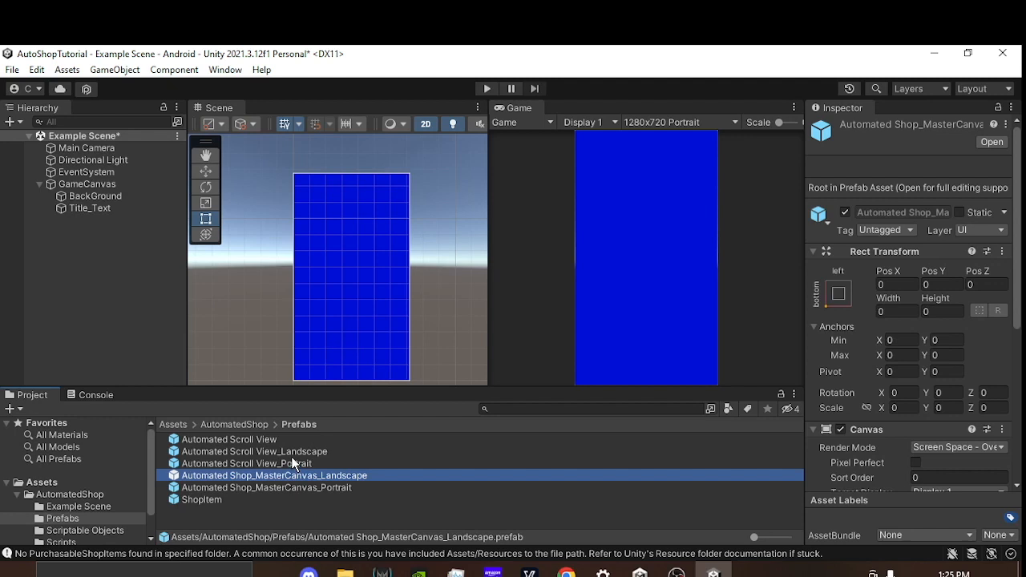
pyautogui.click(300, 464)
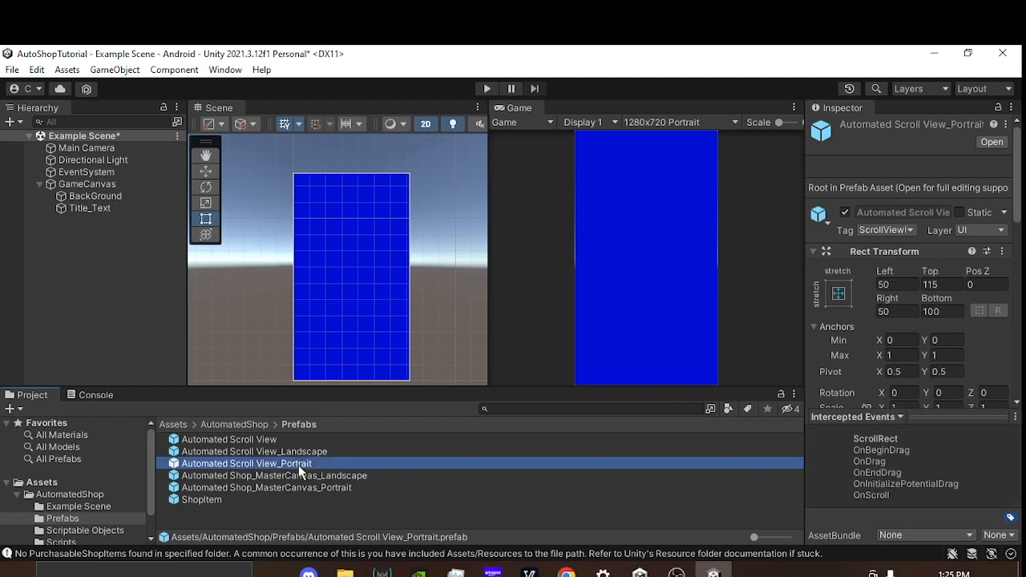
pyautogui.scroll(-5, 883, 270)
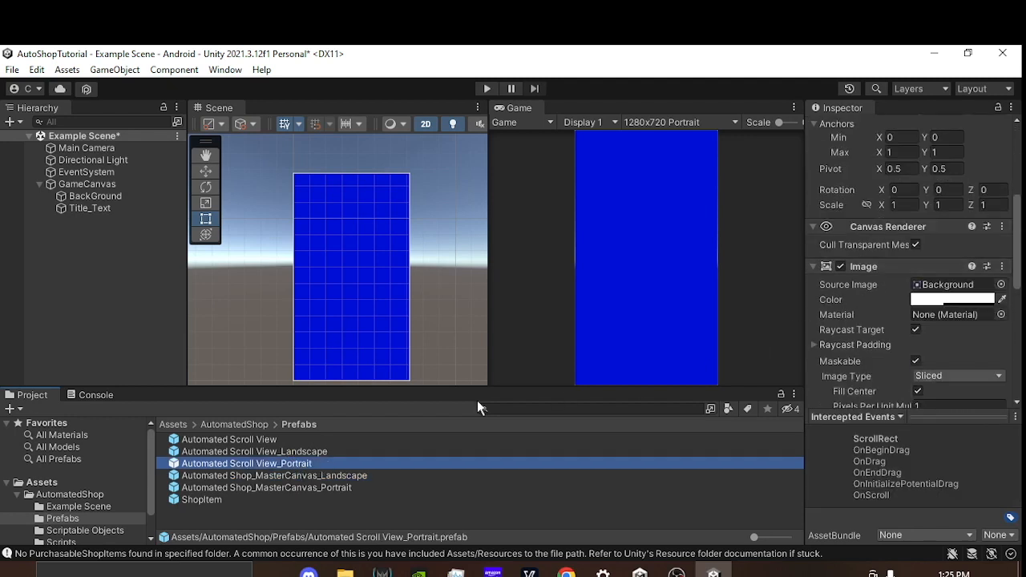
# Step: Add the Automated Scroll View_Portrait prefab to the scene as a child of GameCanvas
pyautogui.click(281, 440)
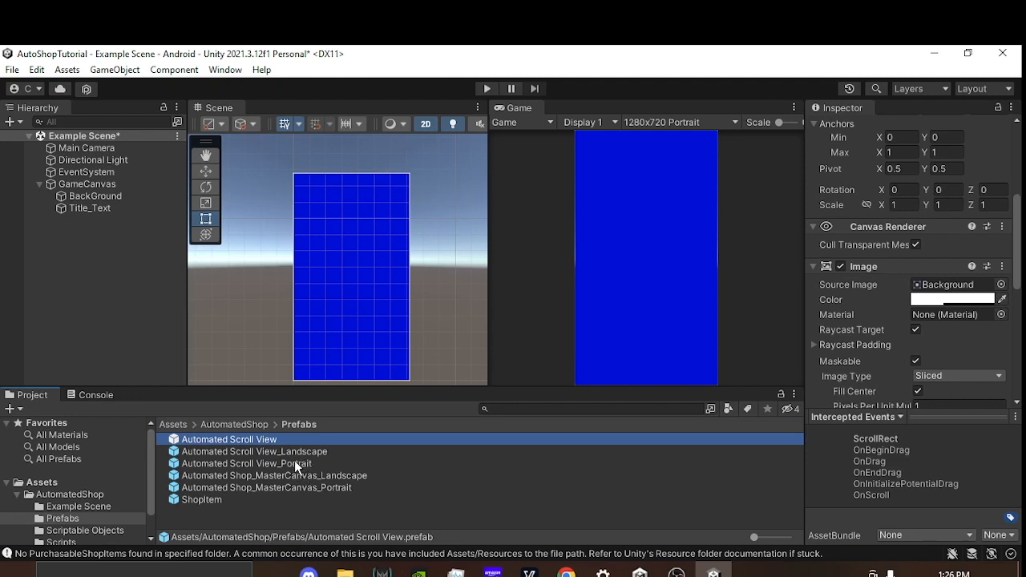
pyautogui.moveTo(294, 461); pyautogui.dragTo(341, 317)
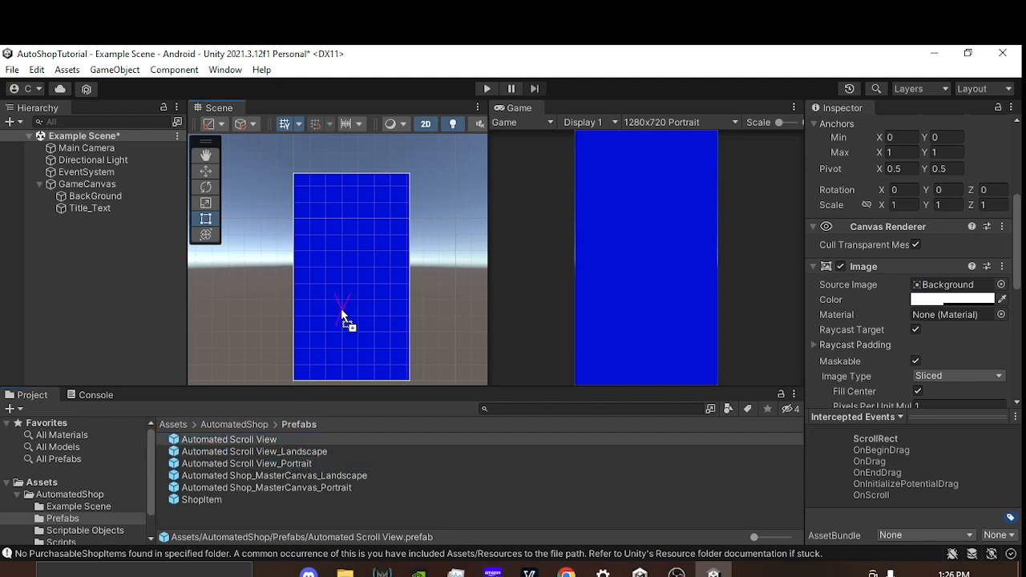
pyautogui.moveTo(348, 280); pyautogui.dragTo(99, 185)
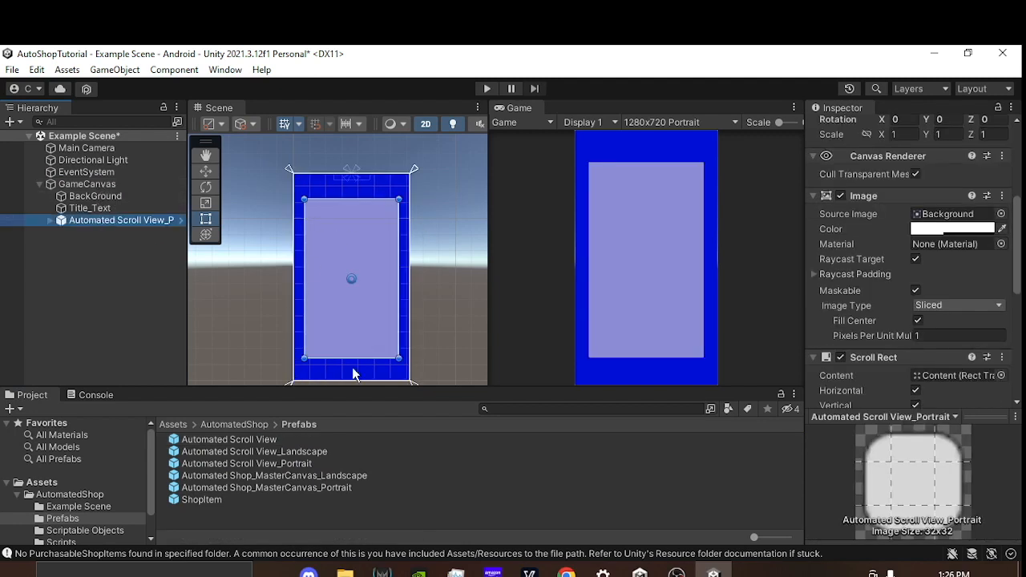
# Step: Examine the color and source sprite options of the scroll view's Image component
pyautogui.click(942, 227)
pyautogui.moveTo(949, 335); pyautogui.dragTo(849, 248)
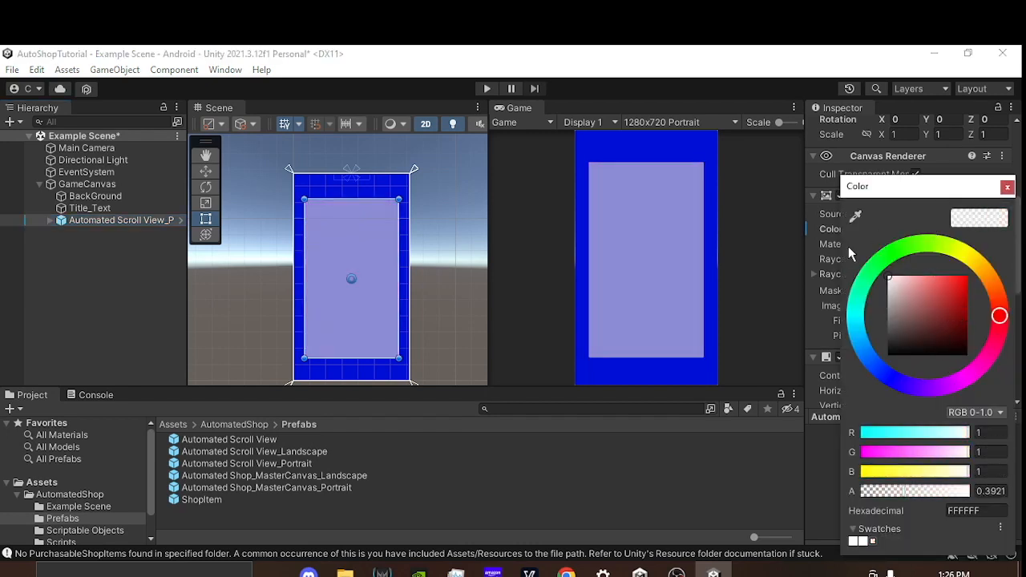
pyautogui.click(1007, 186)
pyautogui.click(999, 214)
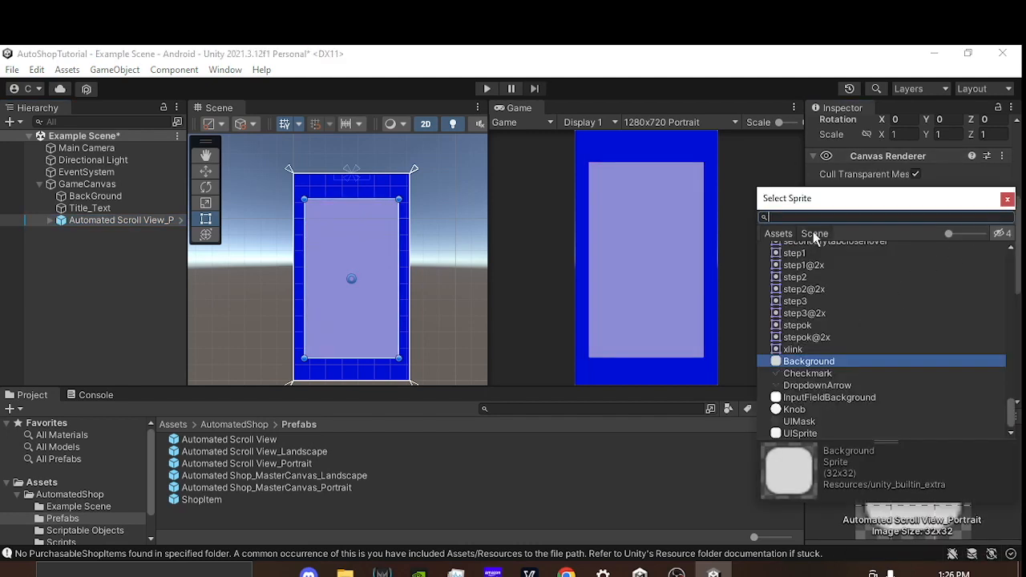
pyautogui.click(1007, 199)
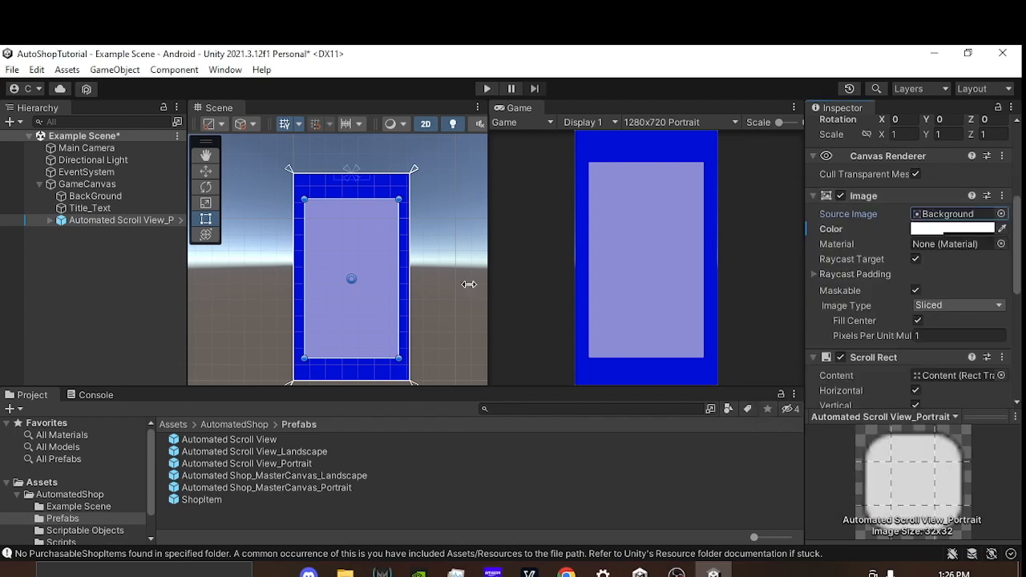
# Step: Select the Content object inside the scroll view's Viewport and collapse its Purchasable Items list
pyautogui.click(51, 220)
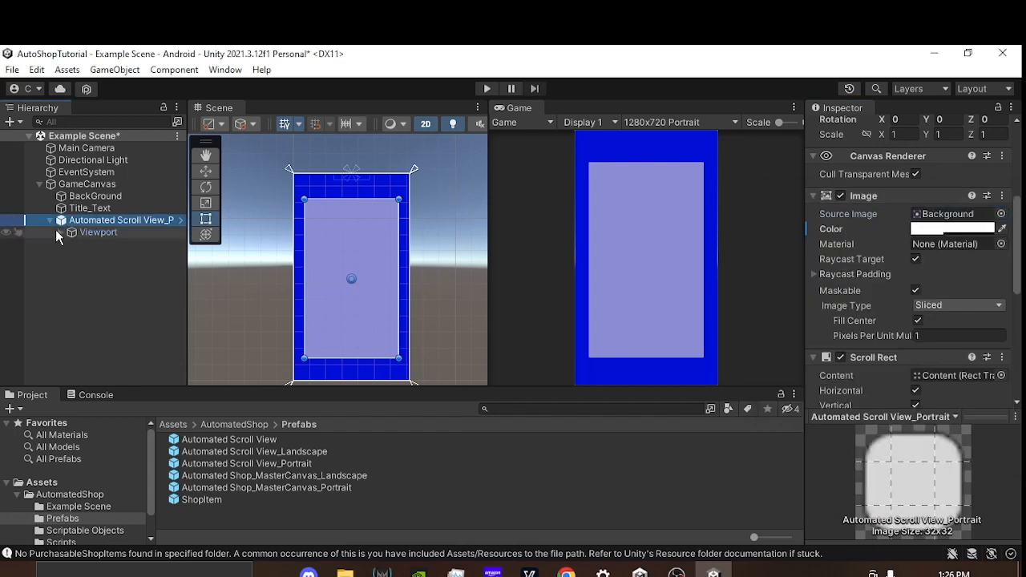
pyautogui.click(61, 233)
pyautogui.click(89, 245)
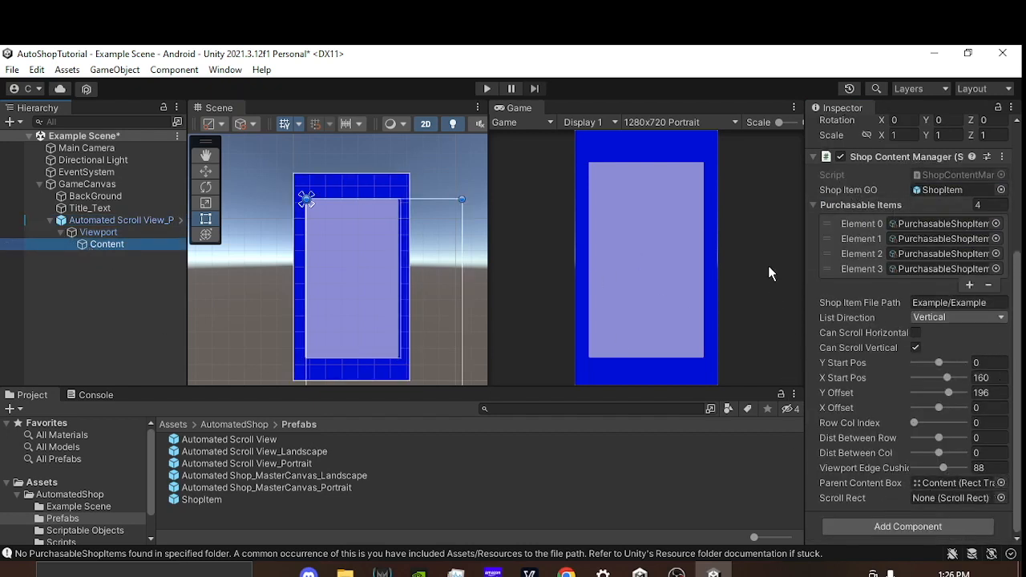
pyautogui.click(813, 204)
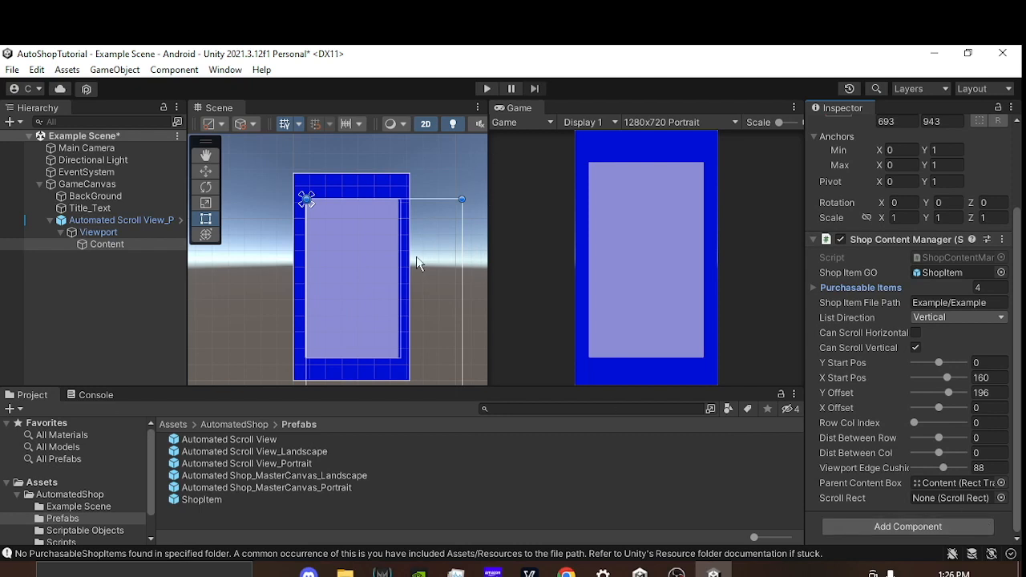
# Step: Run the scene and set Content's X Start Pos to 191.78 to shift the shop items toward the center
pyautogui.click(487, 88)
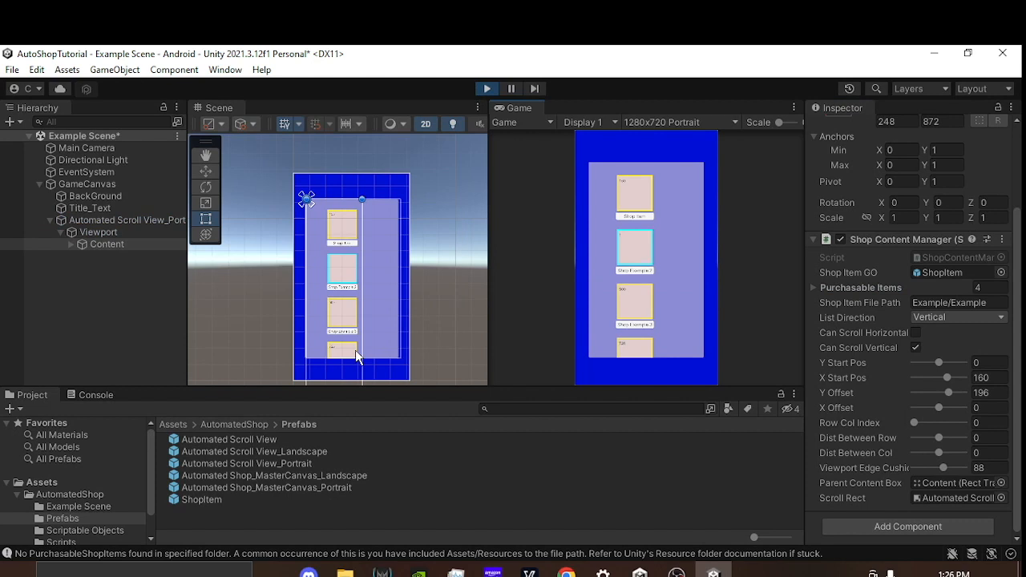
pyautogui.moveTo(651, 209); pyautogui.dragTo(630, 277)
pyautogui.moveTo(845, 381); pyautogui.dragTo(895, 381)
pyautogui.moveTo(452, 351); pyautogui.dragTo(619, 337)
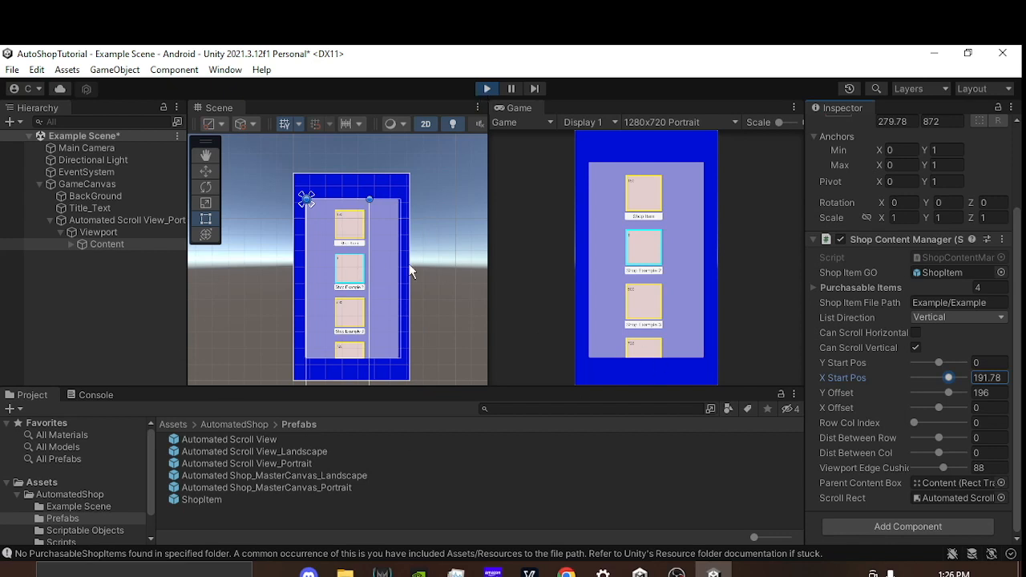
# Step: Copy the Shop Content Manager component, stop the running scene, and paste the copied values back into the component
pyautogui.click(1003, 240)
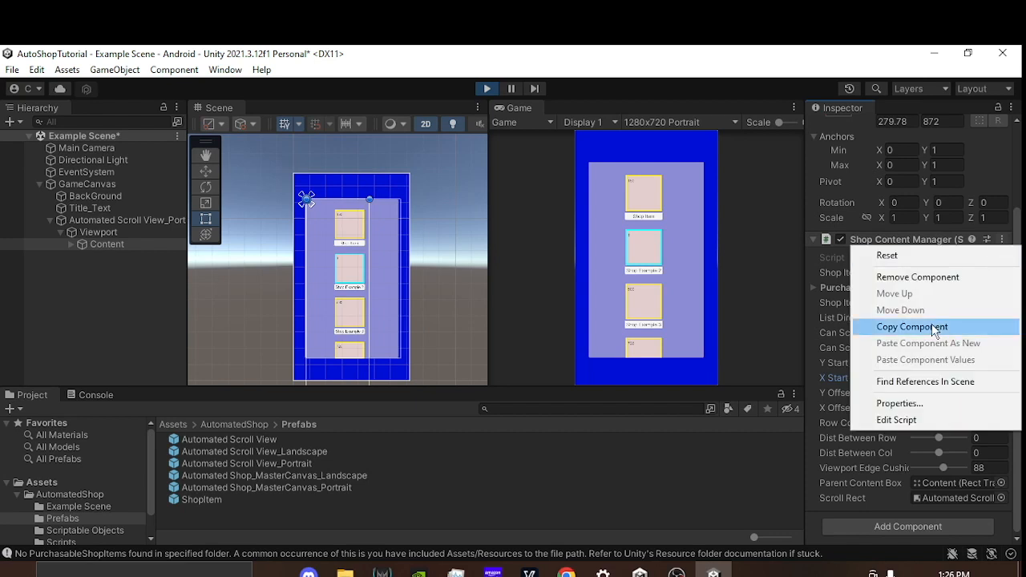
pyautogui.click(934, 329)
pyautogui.click(485, 88)
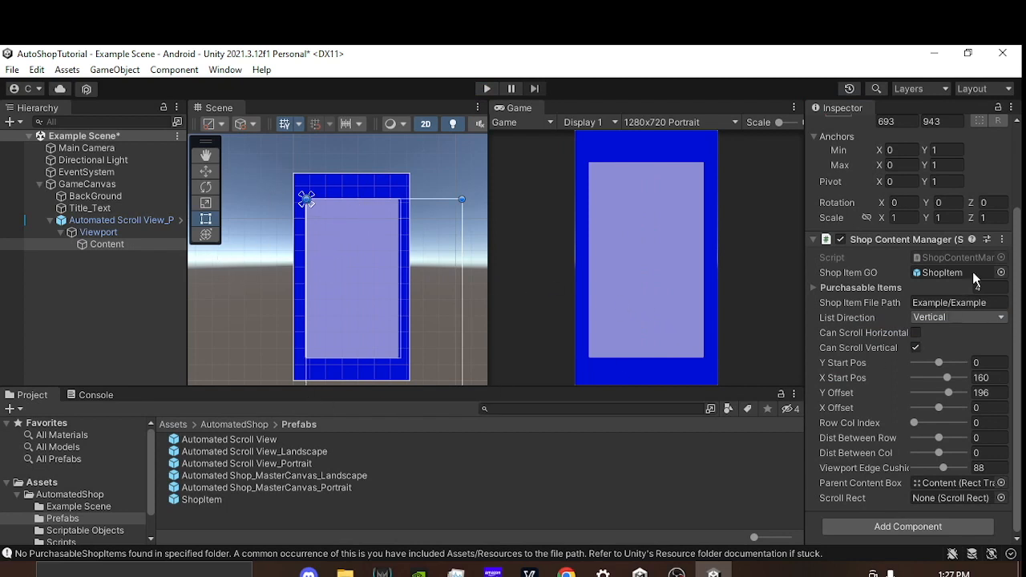
pyautogui.click(1003, 240)
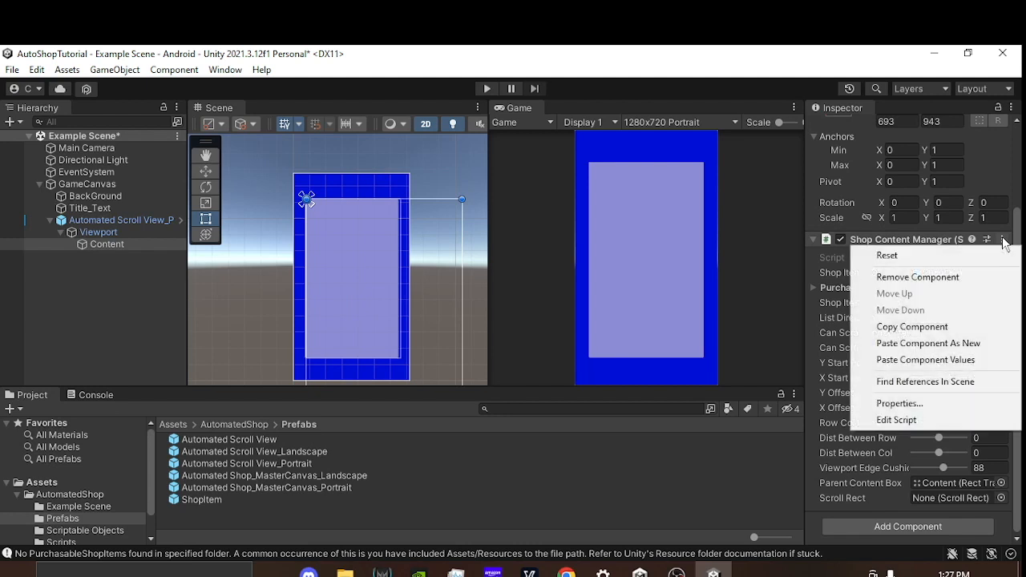
pyautogui.click(943, 362)
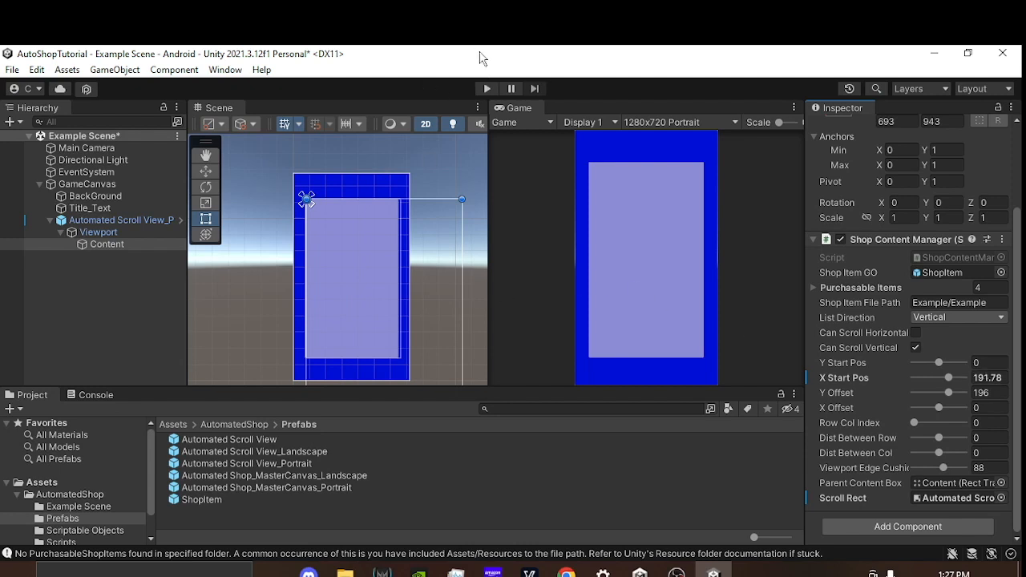
# Step: Run the scene again, test scrolling the shop list, and set X Start Pos to 100.53
pyautogui.click(487, 88)
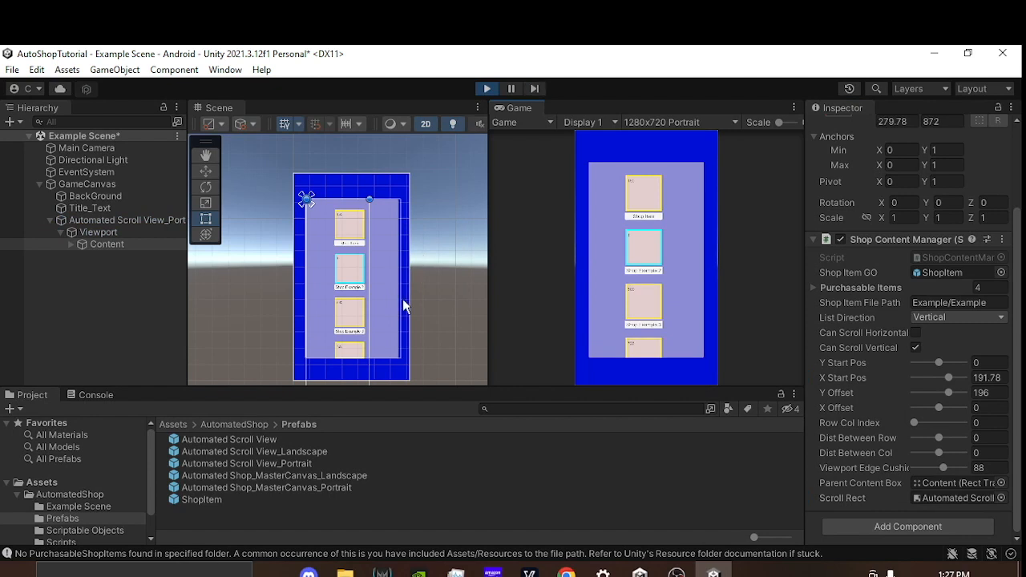
pyautogui.moveTo(628, 297); pyautogui.dragTo(658, 389)
pyautogui.moveTo(880, 378); pyautogui.dragTo(601, 488)
# Step: Arrange the shop items in two columns with Row Col Index 1 and Dist Between Col 175.6
pyautogui.click(993, 422)
pyautogui.write('1')
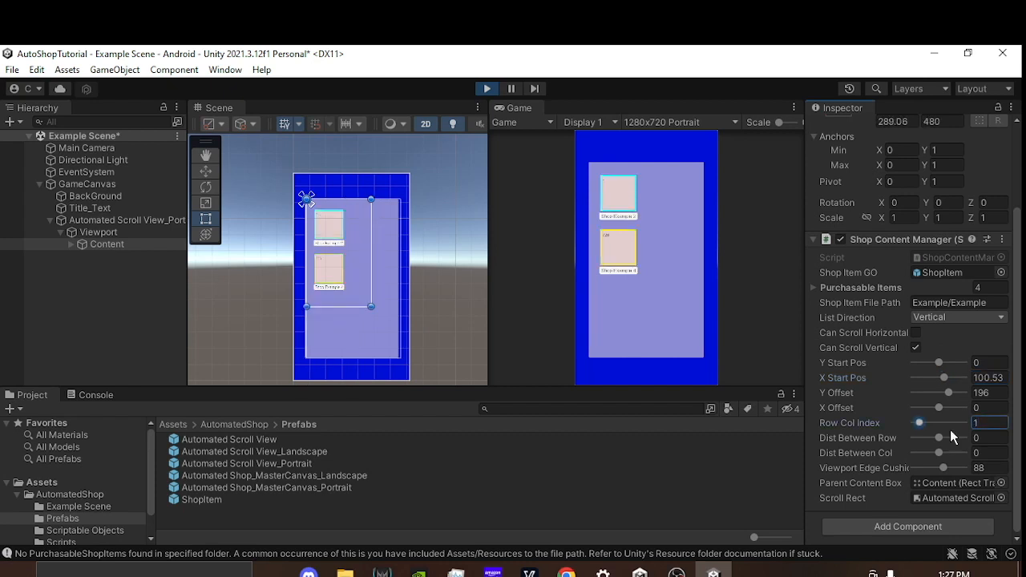
pyautogui.moveTo(844, 457); pyautogui.dragTo(112, 402)
pyautogui.moveTo(624, 297); pyautogui.dragTo(680, 234)
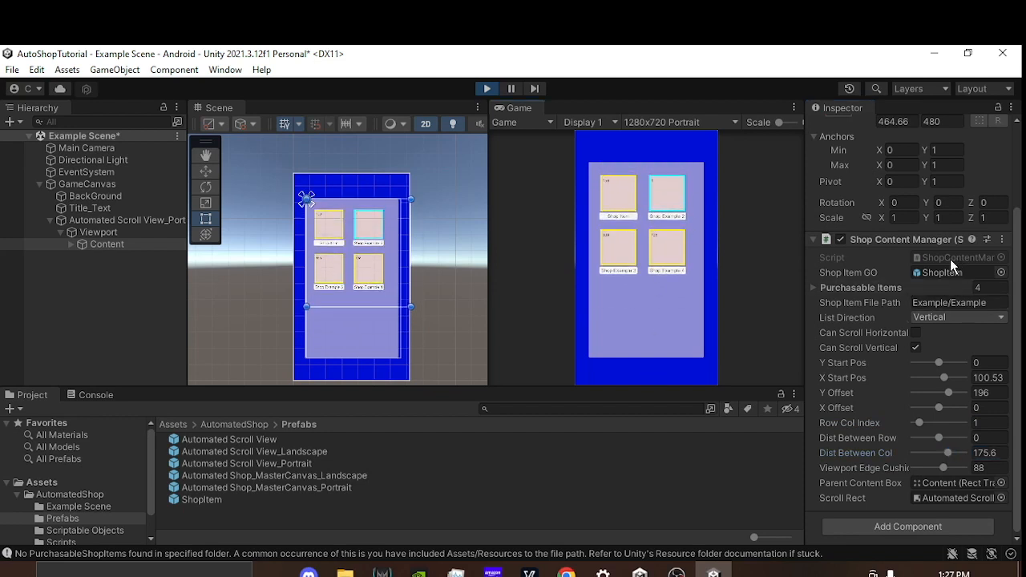
# Step: Set the Purchasable Items count to 50 and scroll through the shop list to its end and back
pyautogui.click(988, 288)
pyautogui.write('50')
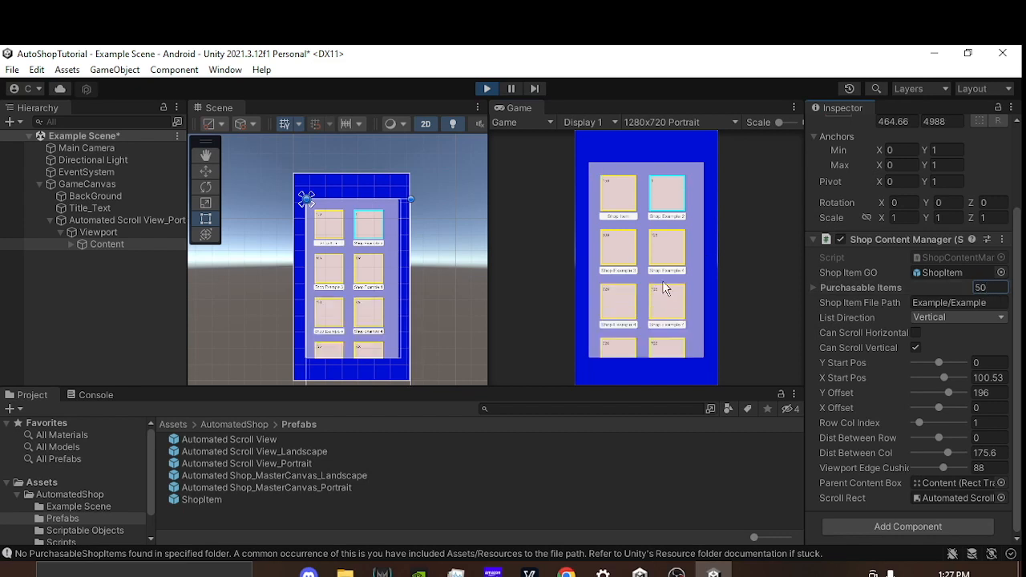
pyautogui.moveTo(662, 282); pyautogui.dragTo(672, 144)
pyautogui.moveTo(657, 263); pyautogui.dragTo(678, 48)
pyautogui.moveTo(644, 292); pyautogui.dragTo(664, 121)
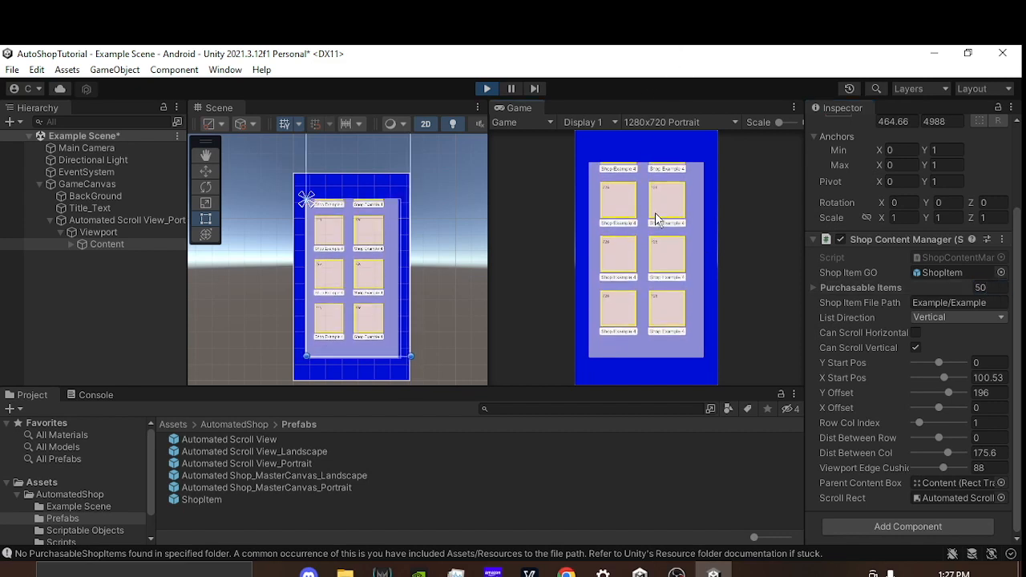
pyautogui.moveTo(655, 199); pyautogui.dragTo(660, 358)
pyautogui.moveTo(616, 231); pyautogui.dragTo(612, 455)
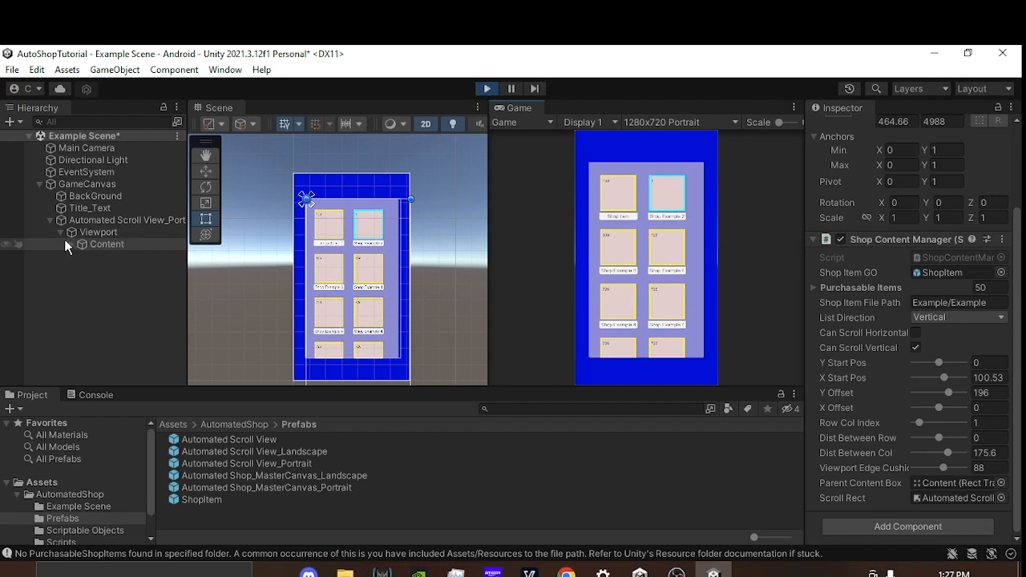
# Step: Collapse the scroll view's hierarchy and set Row Col Index to 2 to add a third column
pyautogui.click(51, 219)
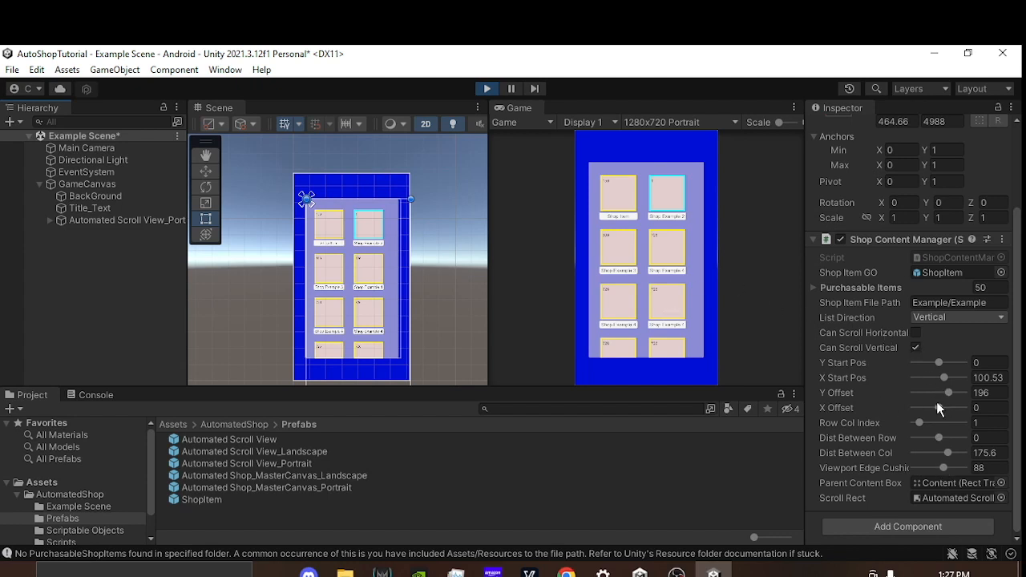
pyautogui.click(998, 423)
pyautogui.write('2')
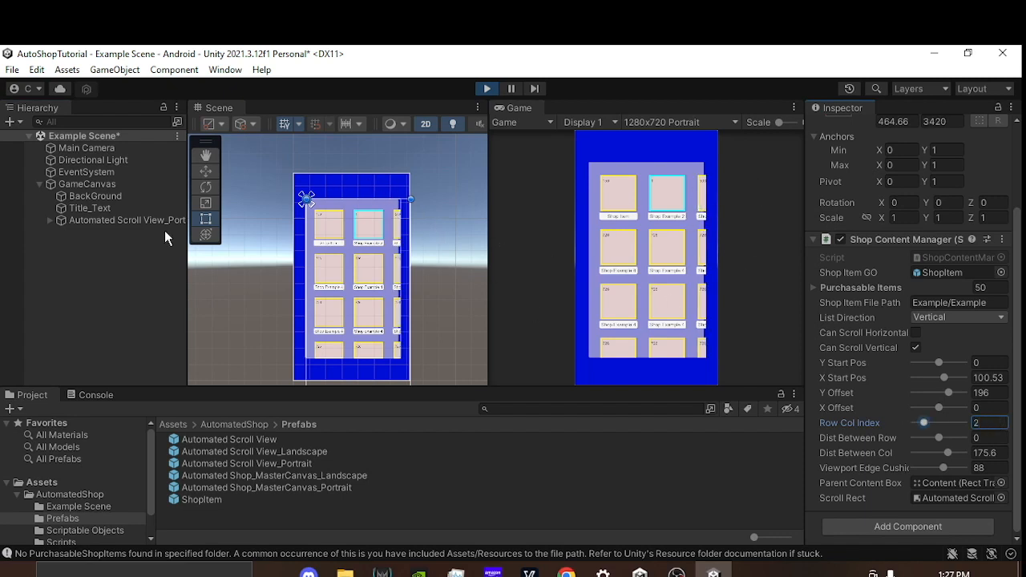
# Step: Stretch the Viewport in both directions to fill the scroll view while the scene runs, using the anchor preset that also sets position
pyautogui.click(46, 222)
pyautogui.click(46, 222)
pyautogui.click(98, 233)
pyautogui.scroll(4, 397, 200)
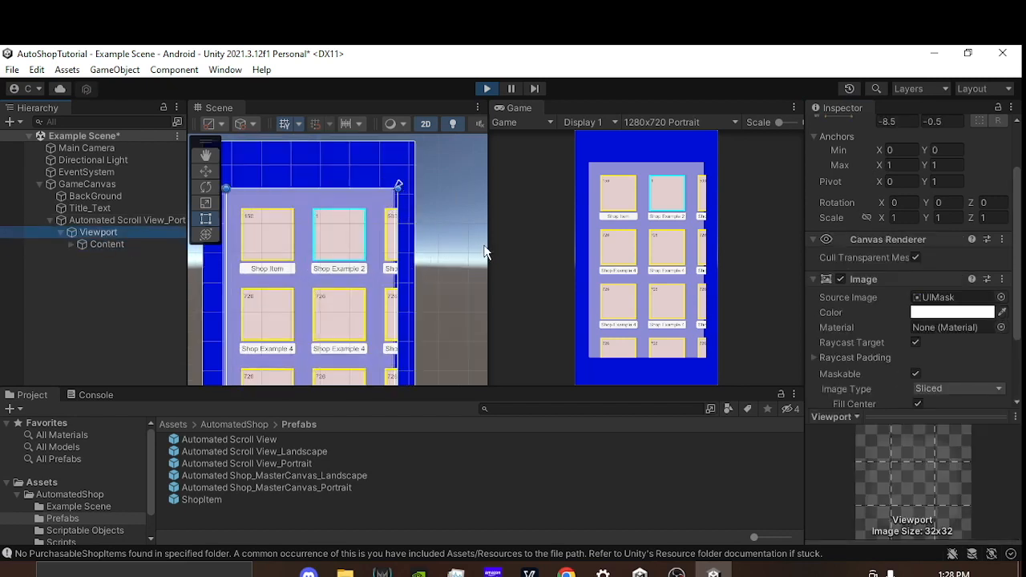
pyautogui.moveTo(280, 225); pyautogui.dragTo(324, 211, button='middle')
pyautogui.scroll(3, 955, 210)
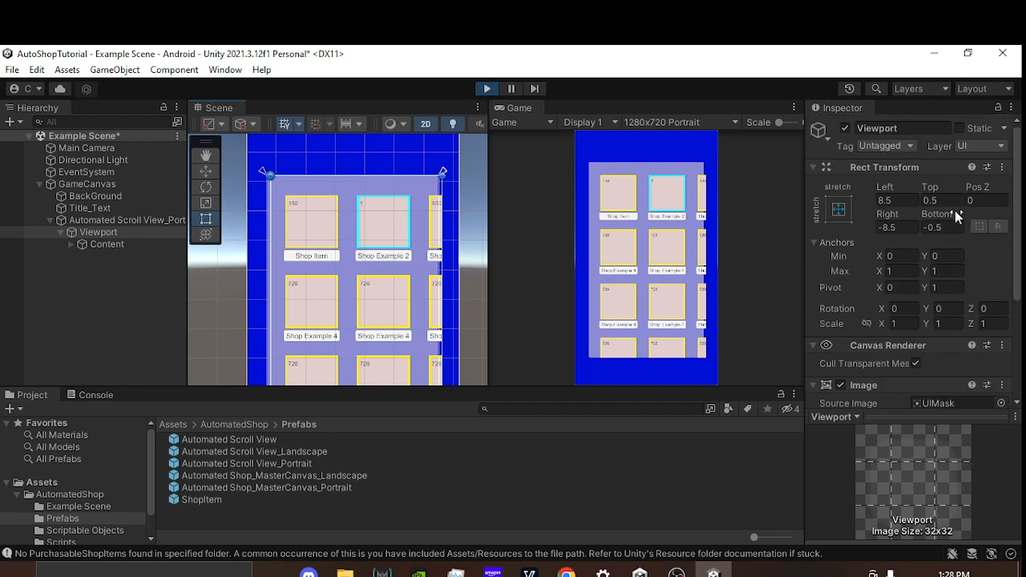
pyautogui.click(838, 210)
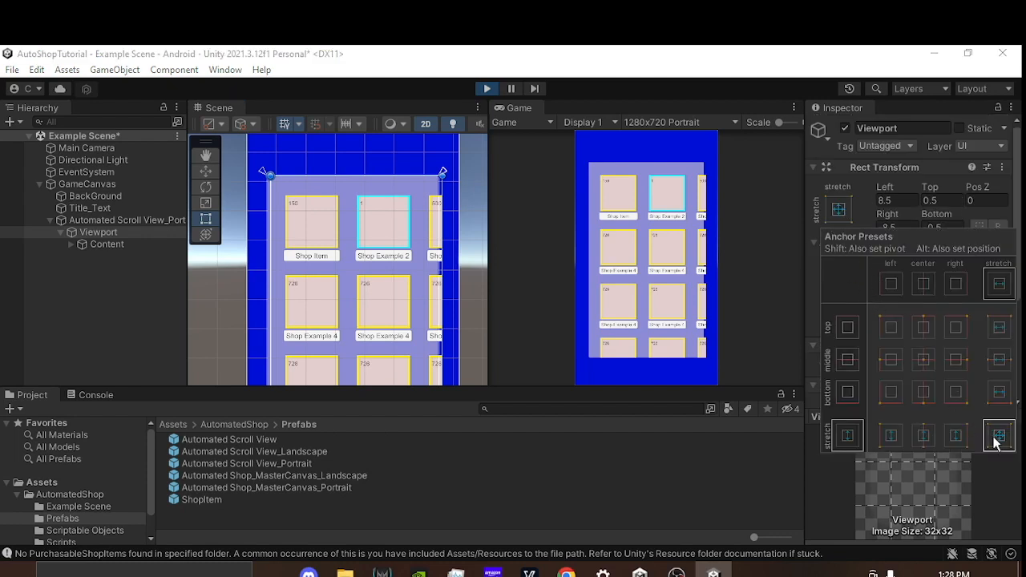
pyautogui.press('alt')
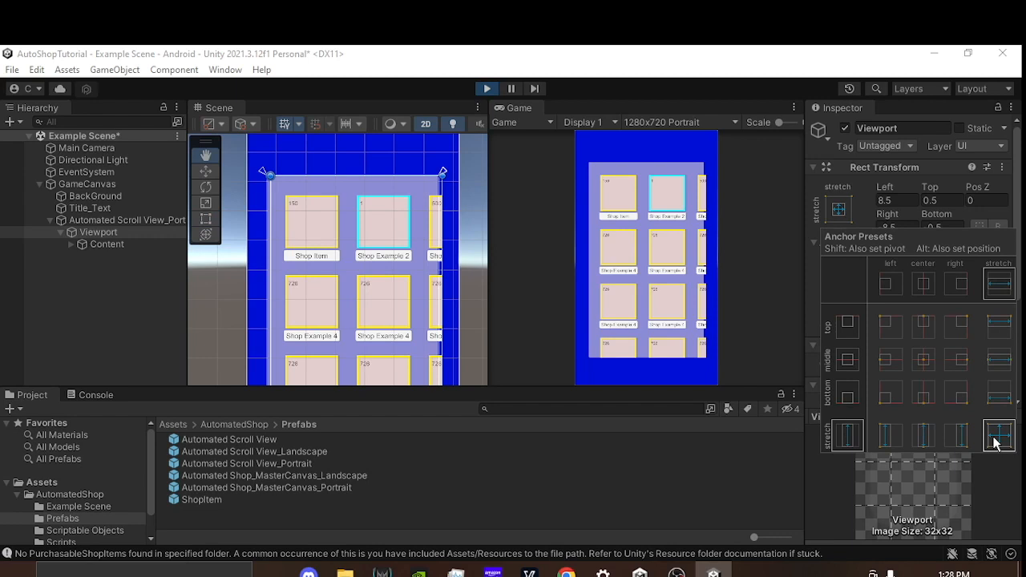
pyautogui.keyDown('alt'); pyautogui.click(998, 436); pyautogui.keyUp('alt')
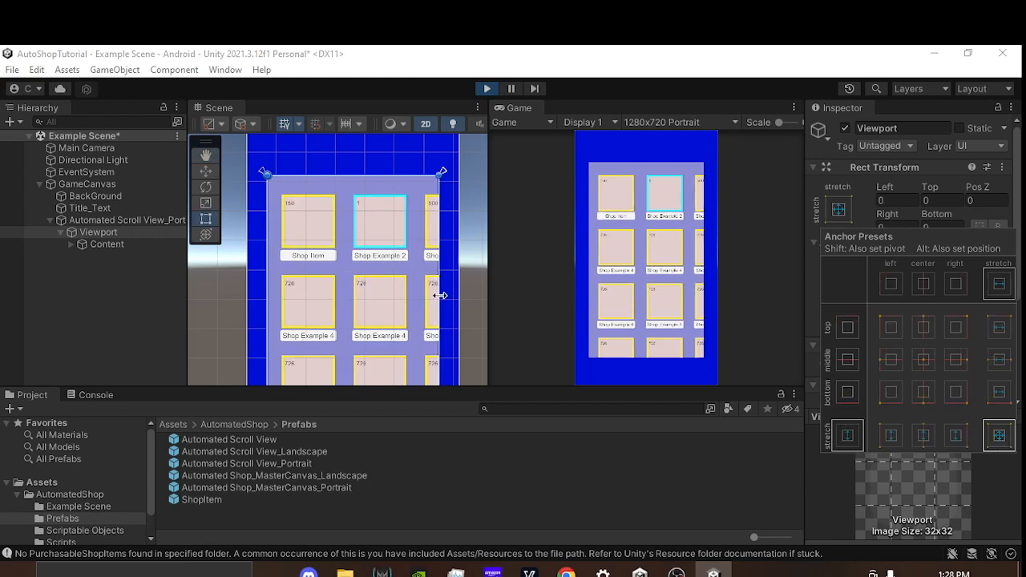
pyautogui.click(464, 280)
pyautogui.scroll(-3, 463, 280)
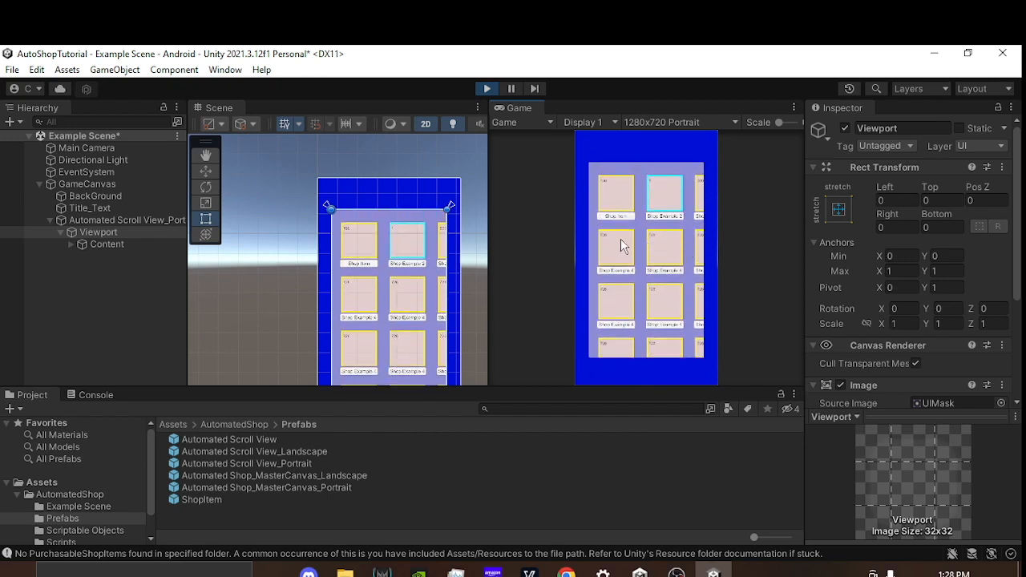
# Step: Copy the Content object's Shop Content Manager values from the running scene, stop the scene and paste the values back onto the component
pyautogui.click(104, 244)
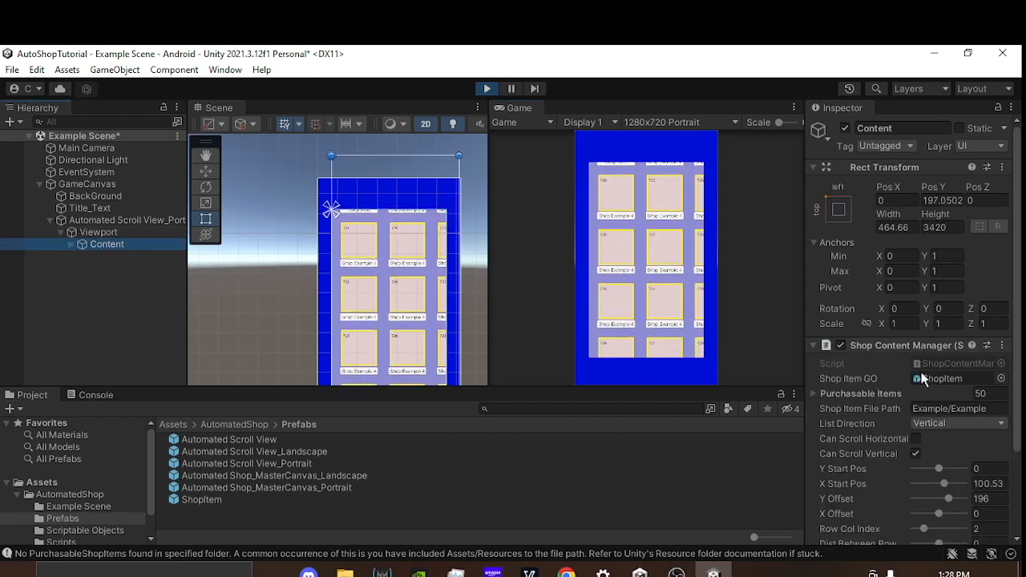
pyautogui.scroll(-3, 926, 357)
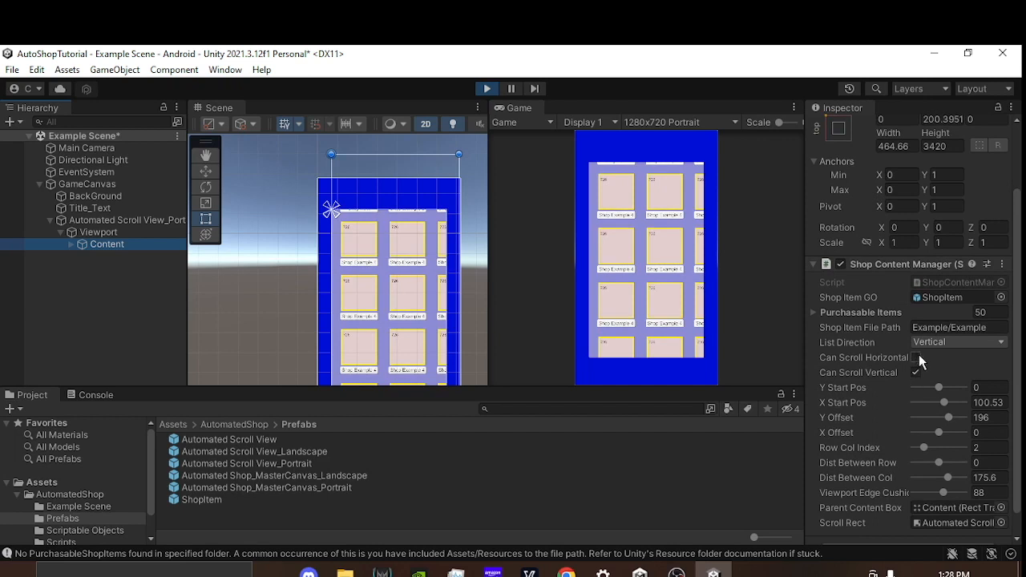
pyautogui.click(1002, 266)
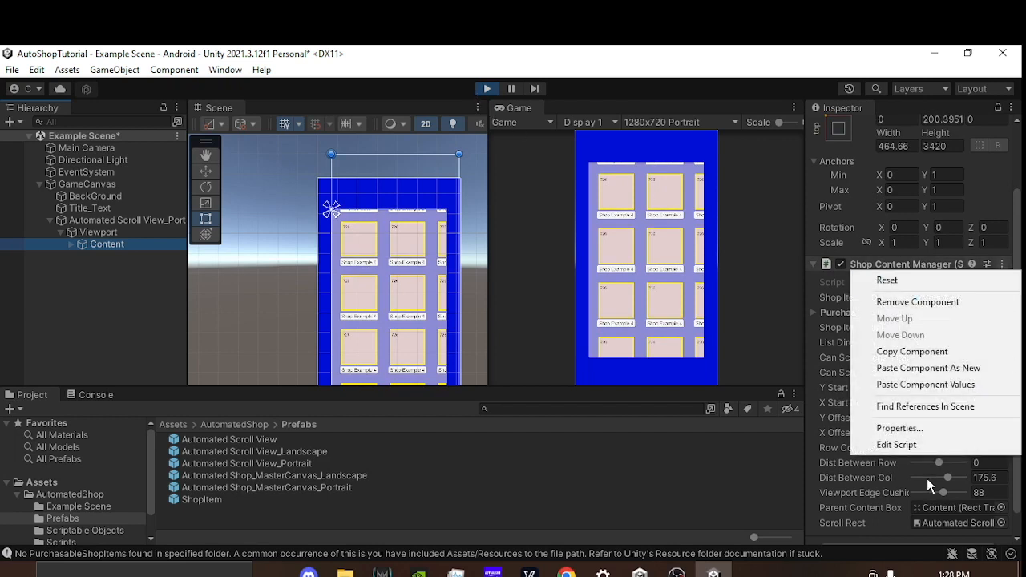
pyautogui.click(890, 350)
pyautogui.click(486, 89)
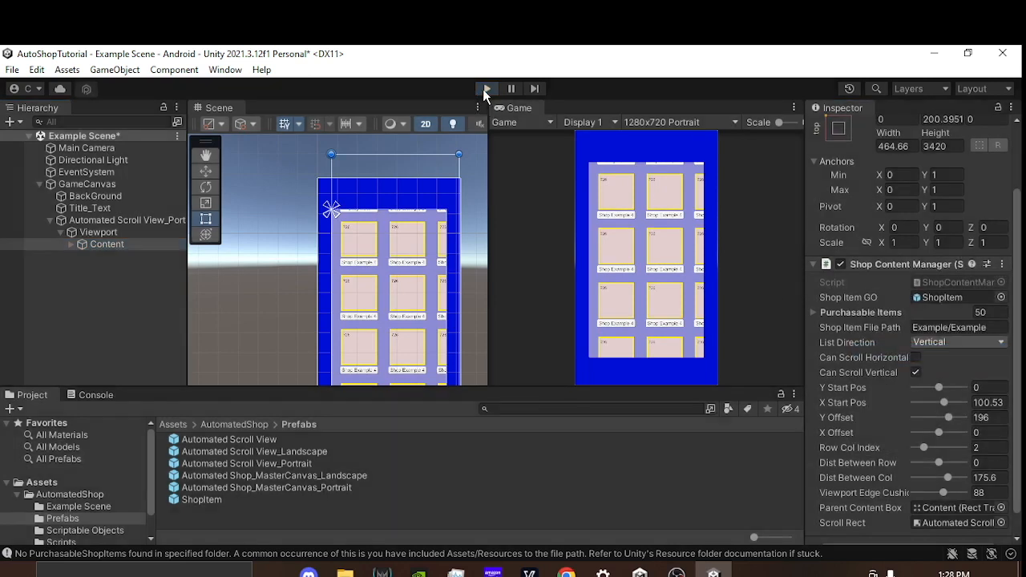
pyautogui.click(1001, 264)
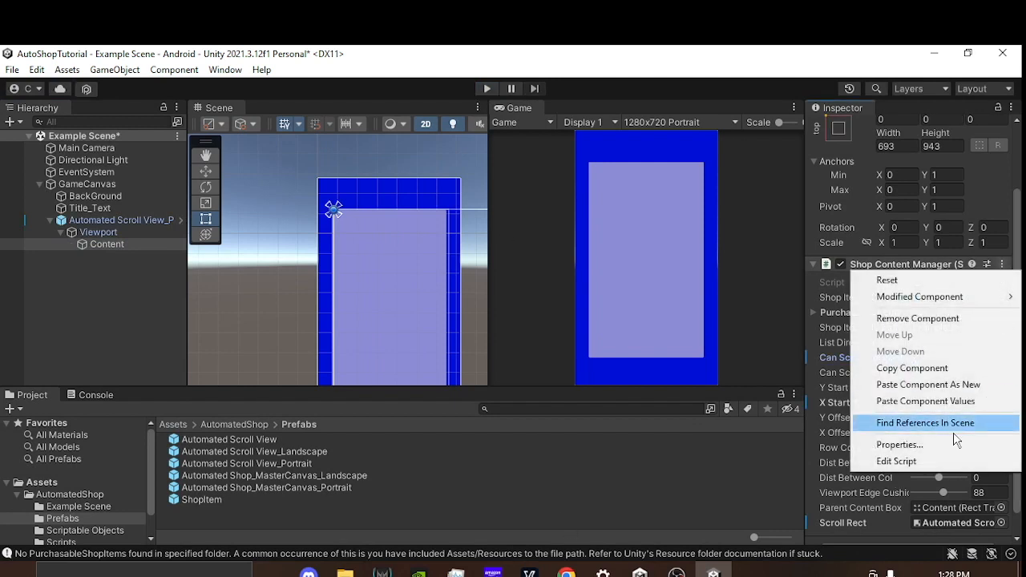
pyautogui.click(928, 398)
# Step: Enable Can Scroll Horizontal on the Shop Content Manager and run the scene to test sideways scrolling of the shop list
pyautogui.click(914, 358)
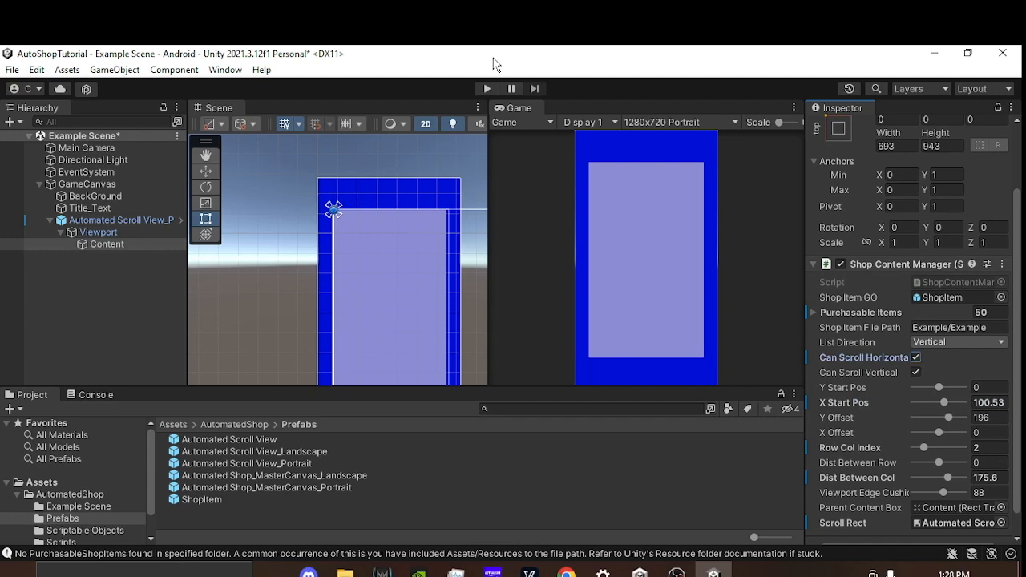
pyautogui.click(487, 88)
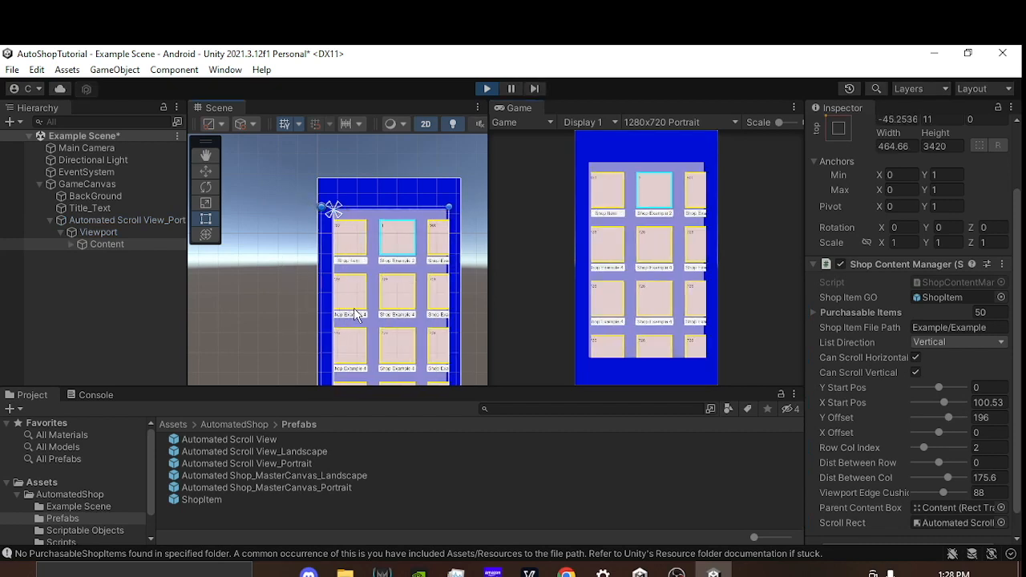
pyautogui.moveTo(380, 312); pyautogui.dragTo(310, 318)
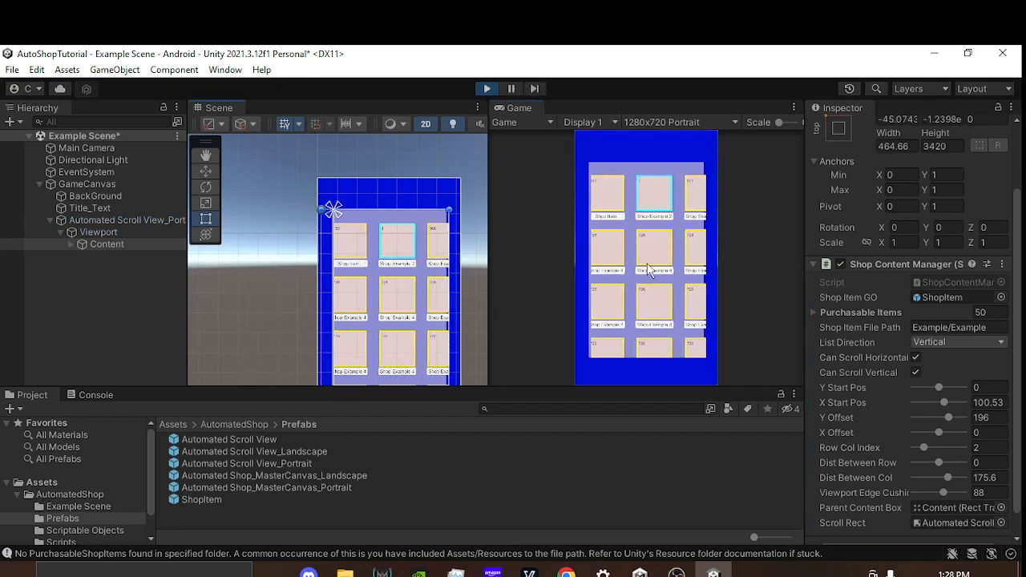
pyautogui.scroll(-3, 297, 277)
pyautogui.moveTo(266, 288); pyautogui.dragTo(240, 248, button='middle')
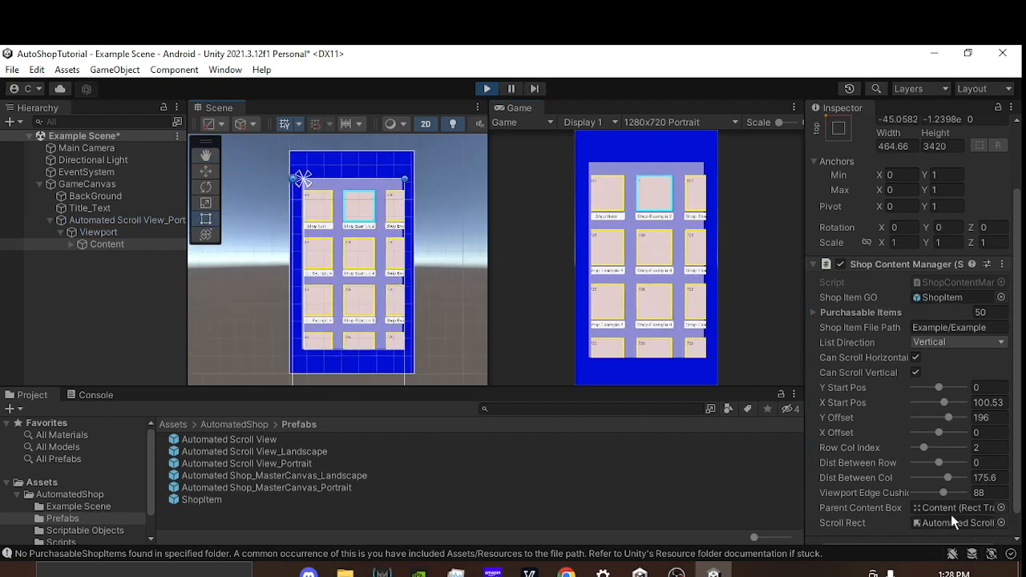
# Step: Set the Viewport Edge Cushion to 141.56 and test scrolling the shop list sideways and vertically
pyautogui.moveTo(880, 491); pyautogui.dragTo(921, 490)
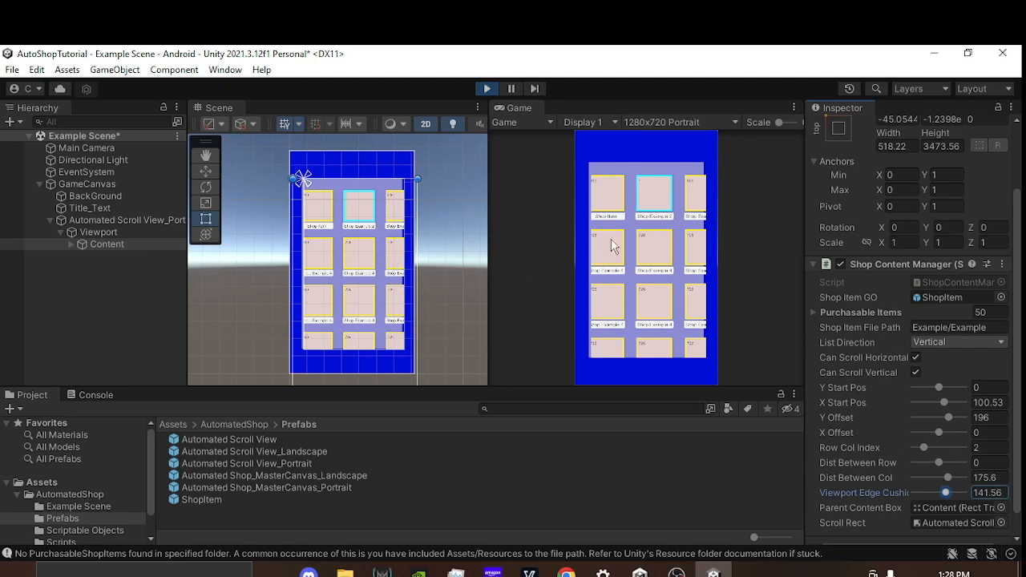
pyautogui.moveTo(614, 254); pyautogui.dragTo(578, 251)
pyautogui.moveTo(616, 280); pyautogui.dragTo(674, 278)
pyautogui.moveTo(672, 320); pyautogui.dragTo(630, 245)
pyautogui.moveTo(672, 343); pyautogui.dragTo(639, 231)
pyautogui.moveTo(663, 323); pyautogui.dragTo(702, 353)
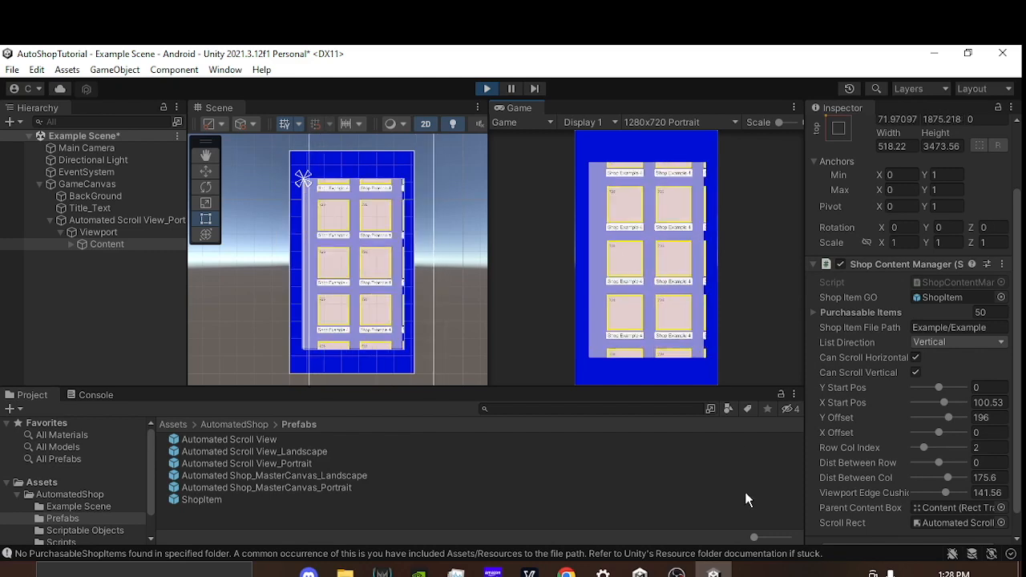
# Step: Copy the Shop Content Manager component's current values and stop the scene
pyautogui.click(1001, 264)
pyautogui.click(924, 352)
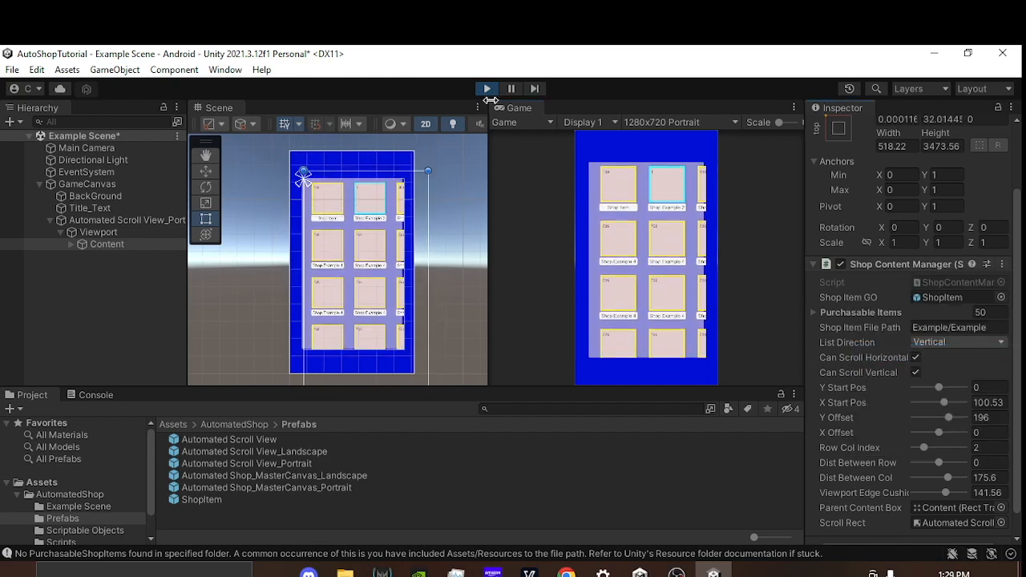
pyautogui.click(486, 88)
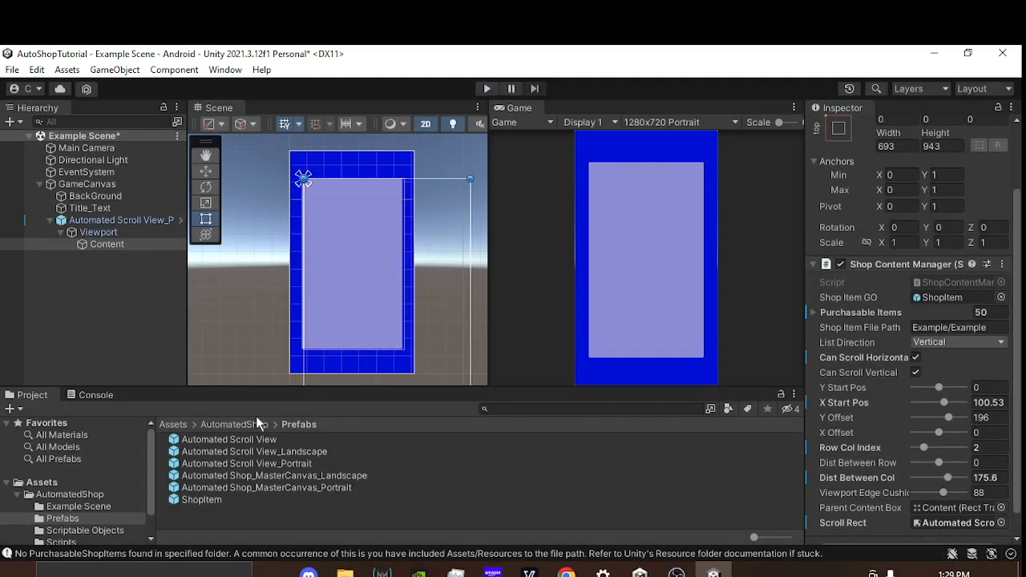
# Step: Apply the full stretch anchor preset with position to the Viewport so that it fills the scroll view
pyautogui.click(120, 232)
pyautogui.click(839, 130)
pyautogui.press('alt')
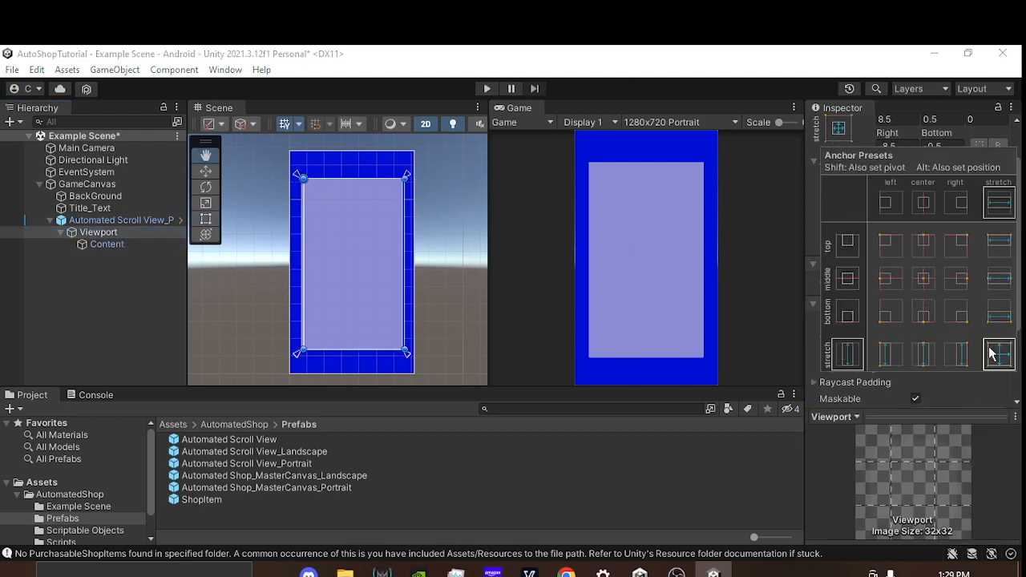
pyautogui.keyDown('alt'); pyautogui.click(999, 354); pyautogui.keyUp('alt')
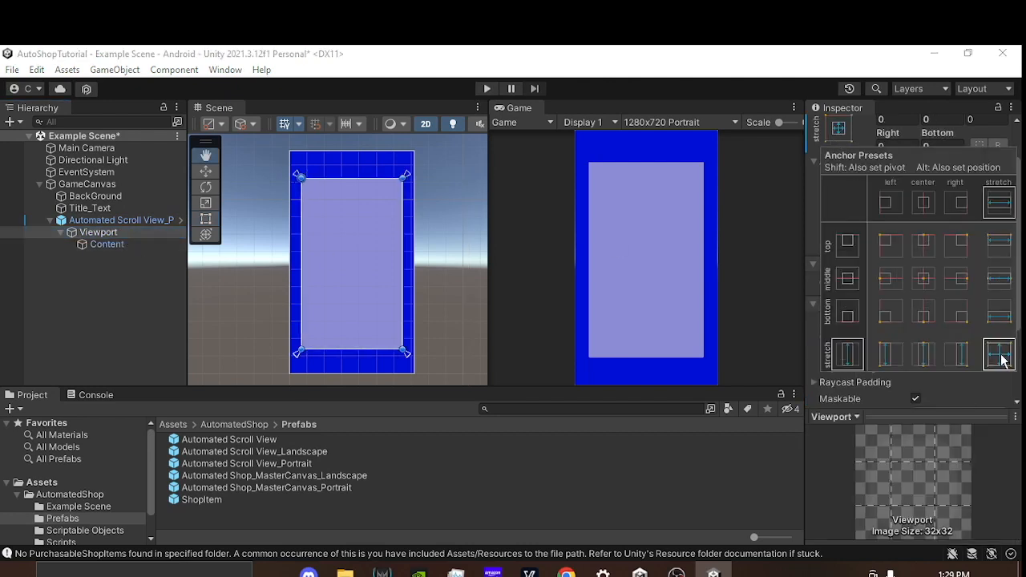
pyautogui.keyDown('alt'); pyautogui.moveTo(433, 249); pyautogui.dragTo(408, 245); pyautogui.keyUp('alt')
# Step: Paste the copied component values onto the Content object's Shop Content Manager
pyautogui.click(120, 244)
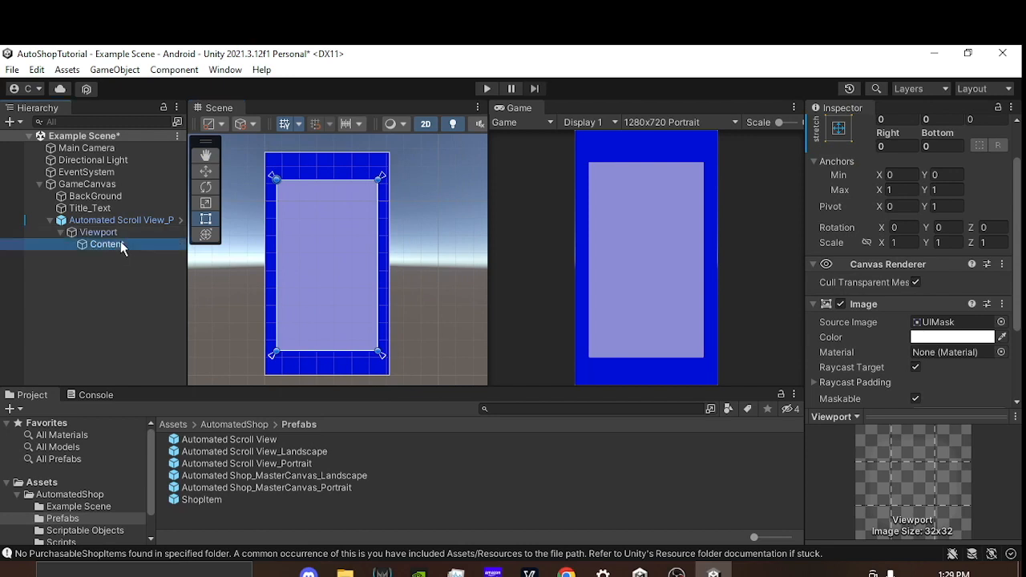
pyautogui.click(1003, 264)
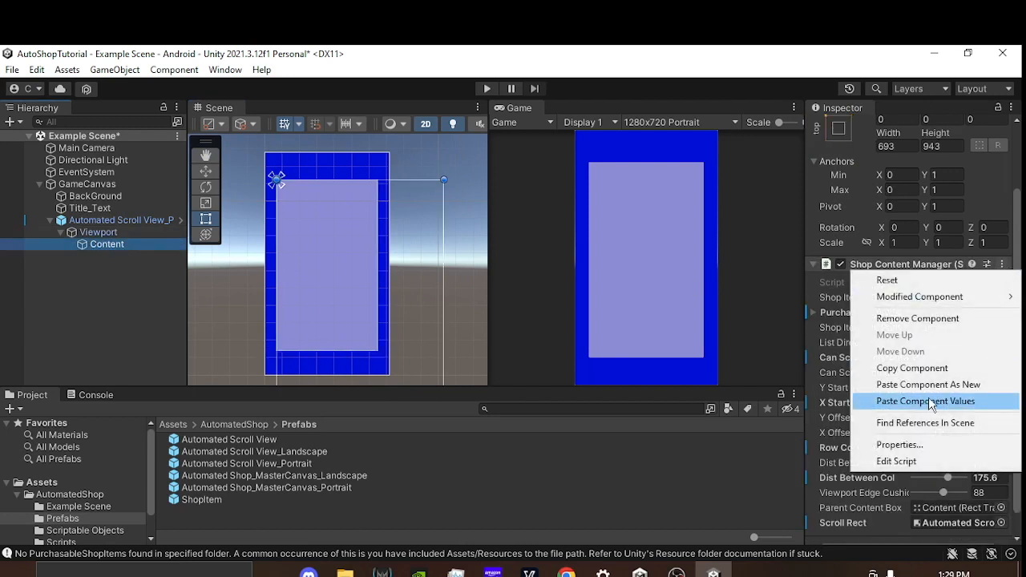
pyautogui.click(902, 401)
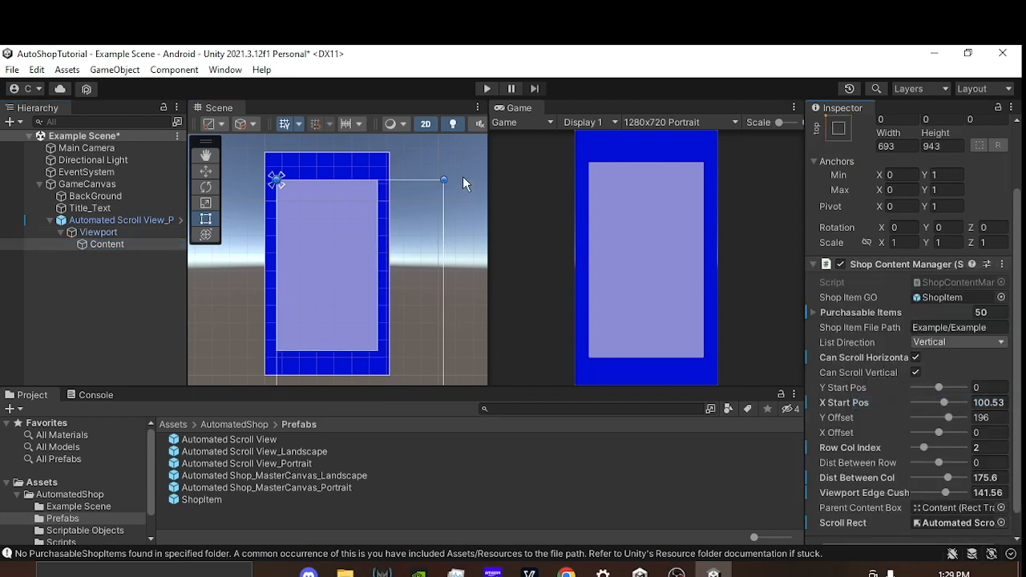
# Step: Run the scene again and scroll the shop list sideways to check the third column
pyautogui.click(487, 88)
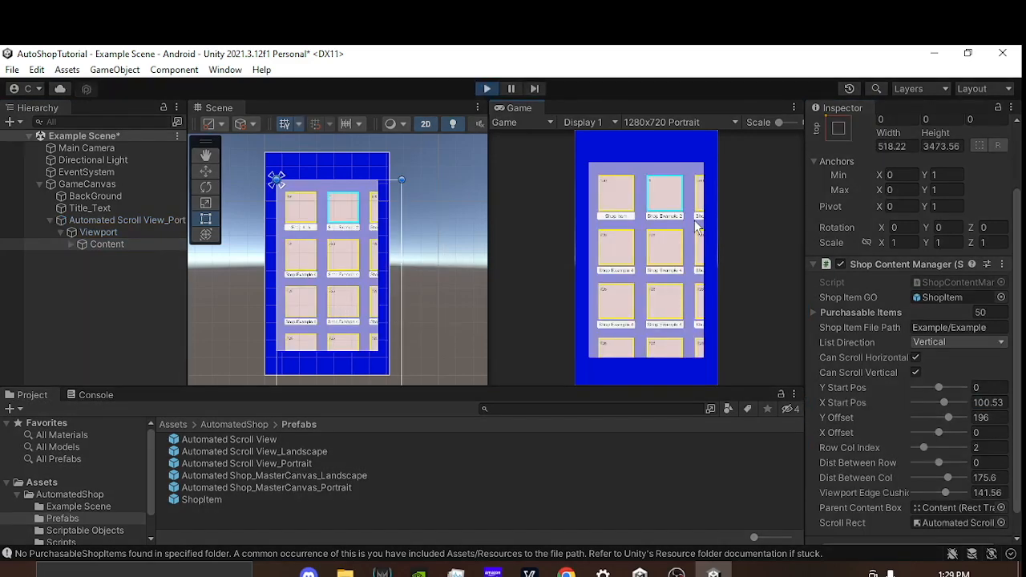
pyautogui.moveTo(693, 330); pyautogui.dragTo(558, 270)
pyautogui.moveTo(652, 287); pyautogui.dragTo(562, 342)
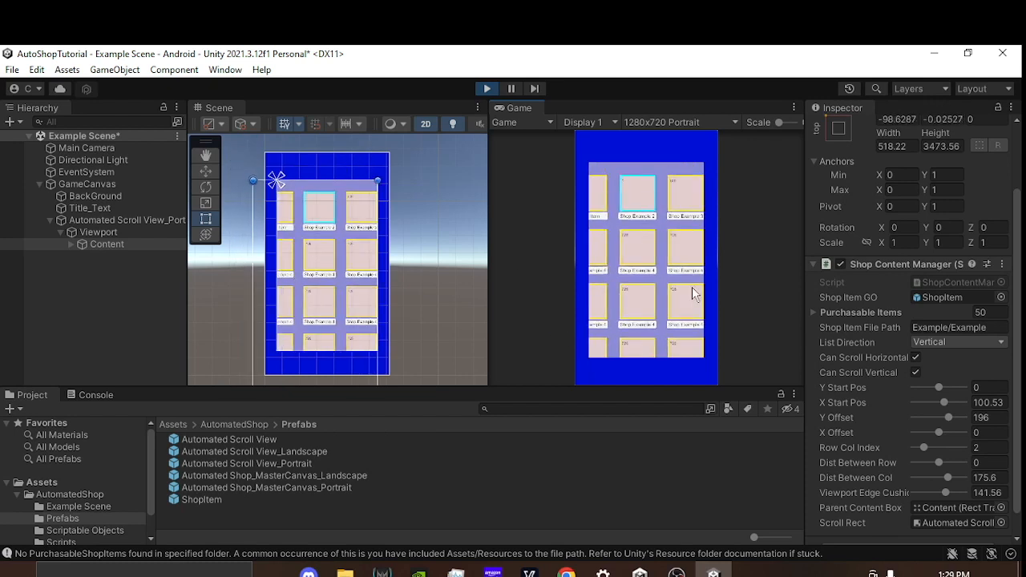
# Step: Raise the Viewport Edge Cushion to 171.16 in the running scene and scroll the shop list sideways and down to its end
pyautogui.moveTo(872, 493); pyautogui.dragTo(999, 491)
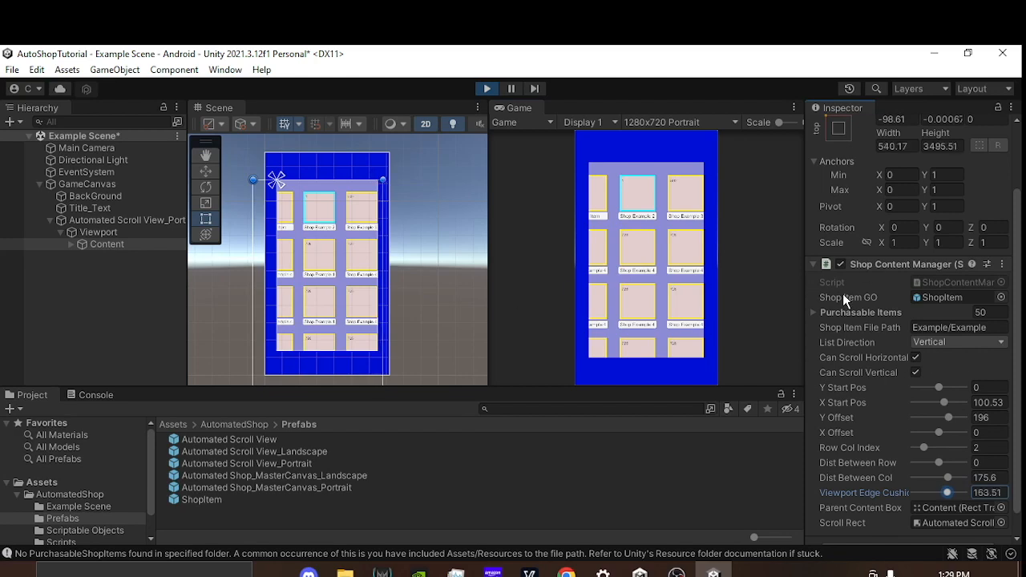
pyautogui.moveTo(662, 269); pyautogui.dragTo(612, 271)
pyautogui.moveTo(629, 321); pyautogui.dragTo(591, 109)
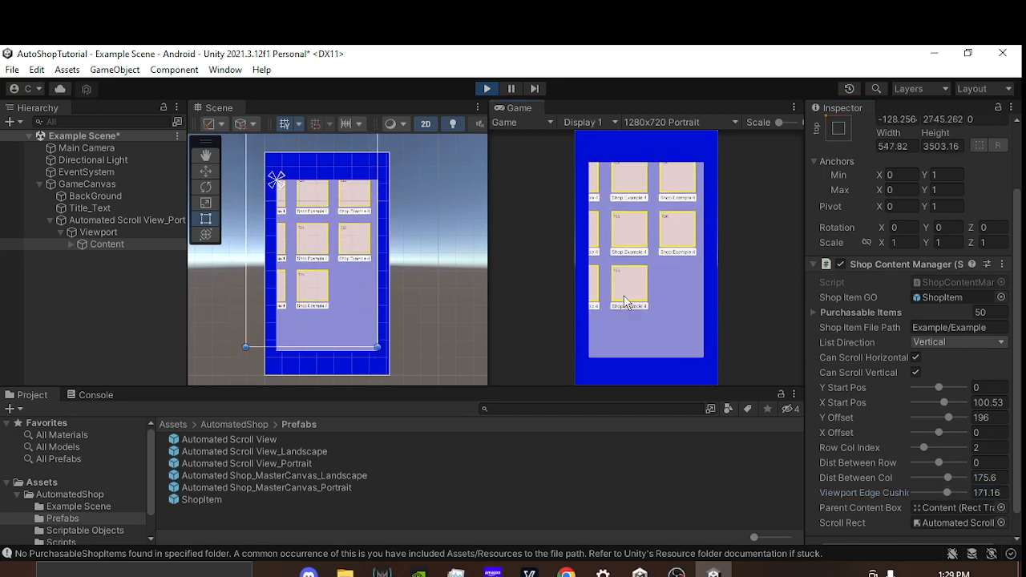
# Step: Scroll the shop list repeatedly up, down and sideways to examine its movement and edge spacing
pyautogui.moveTo(639, 207); pyautogui.dragTo(666, 420)
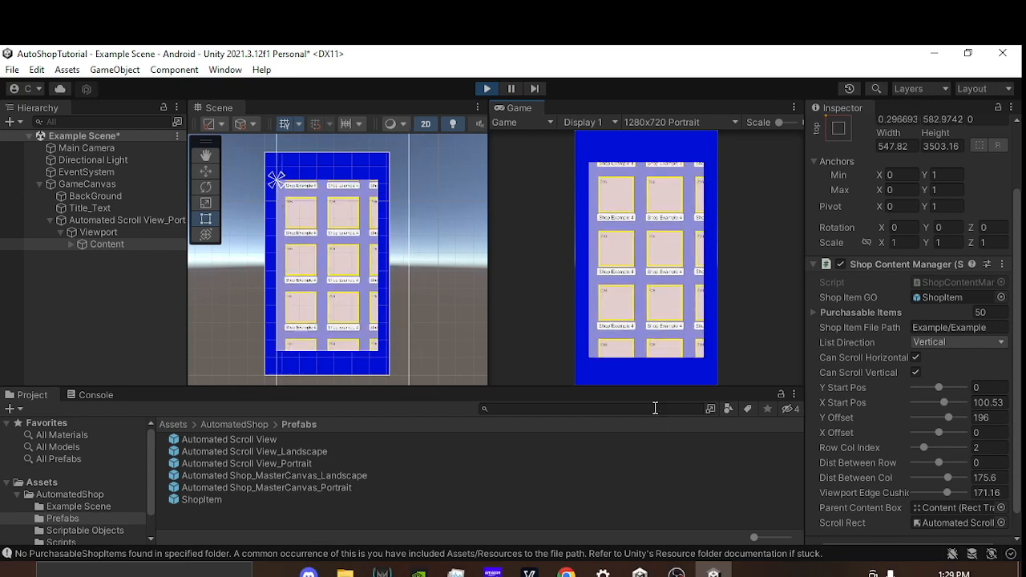
pyautogui.moveTo(676, 303); pyautogui.dragTo(656, 126)
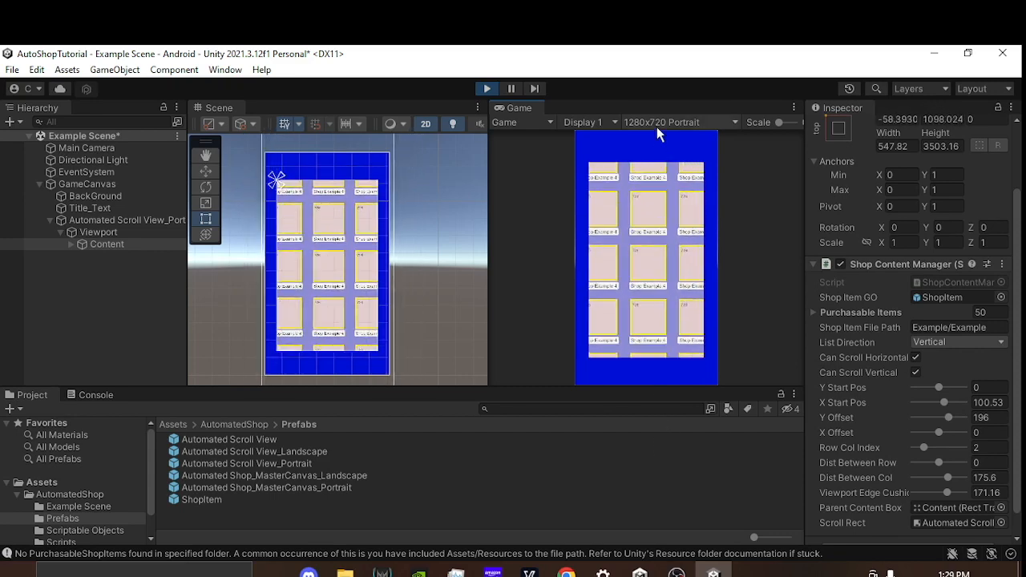
pyautogui.moveTo(603, 291); pyautogui.dragTo(640, 172)
pyautogui.moveTo(653, 333); pyautogui.dragTo(642, 261)
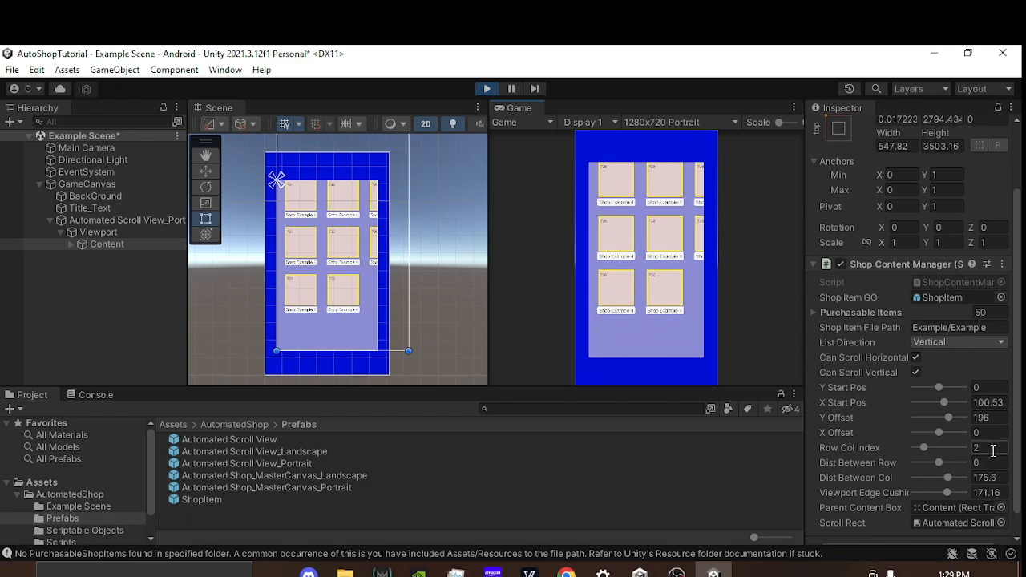
pyautogui.moveTo(640, 218); pyautogui.dragTo(643, 343)
pyautogui.moveTo(653, 193); pyautogui.dragTo(678, 285)
pyautogui.moveTo(639, 202); pyautogui.dragTo(669, 328)
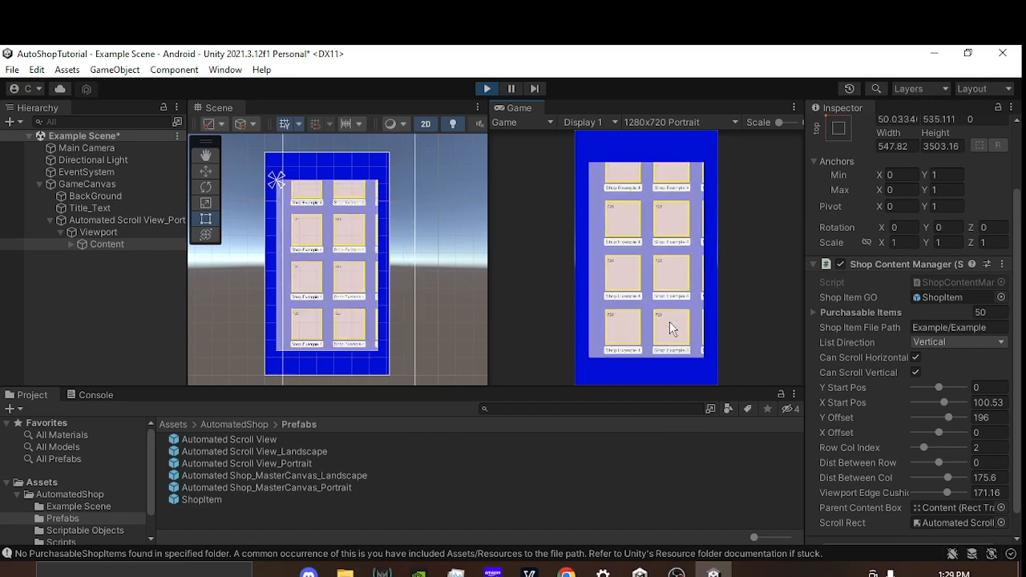
pyautogui.moveTo(627, 242); pyautogui.dragTo(564, 271)
pyautogui.moveTo(619, 224); pyautogui.dragTo(648, 178)
pyautogui.moveTo(647, 307); pyautogui.dragTo(619, 212)
pyautogui.moveTo(632, 268); pyautogui.dragTo(703, 200)
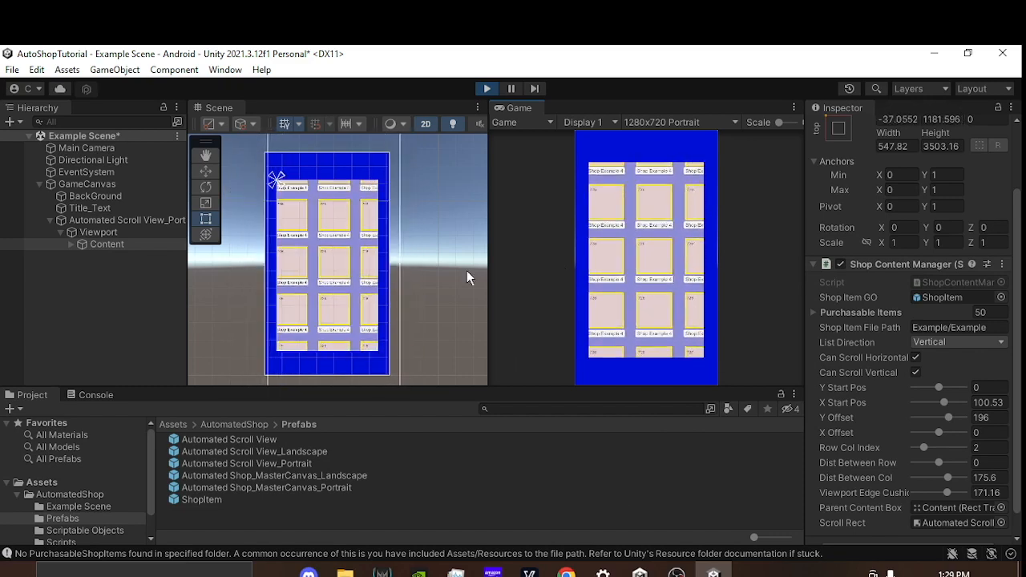
# Step: Stop the scene and collapse the Automated Scroll View hierarchy
pyautogui.click(488, 88)
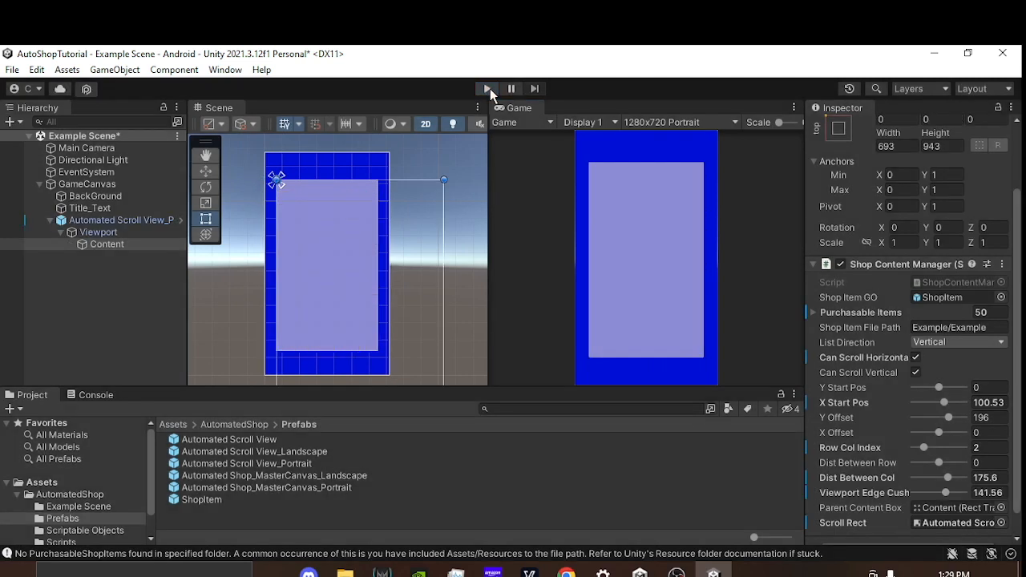
pyautogui.click(50, 221)
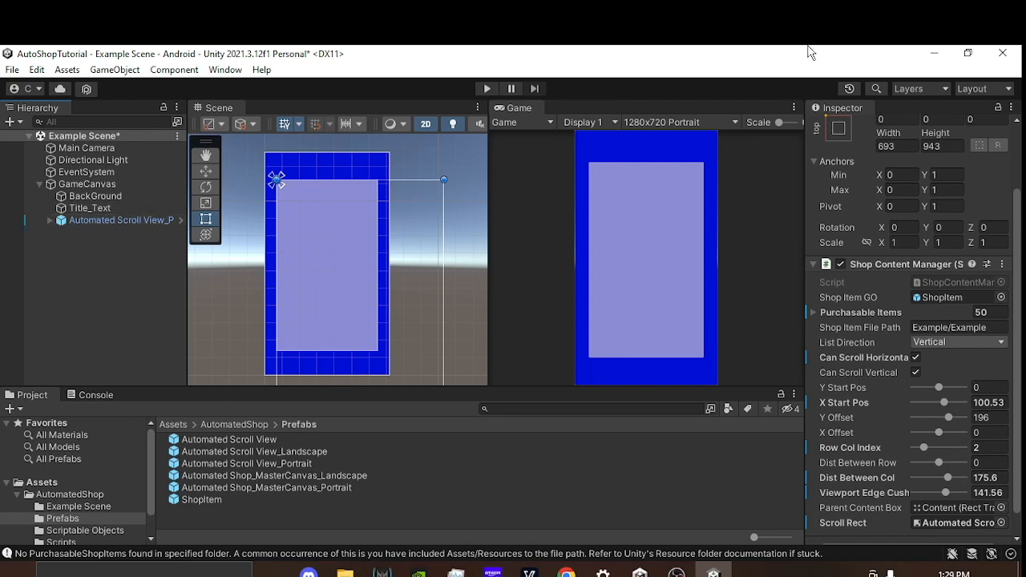
# Step: Switch the Game view to 800x480 Landscape and examine how the canvas layout adapts
pyautogui.click(680, 122)
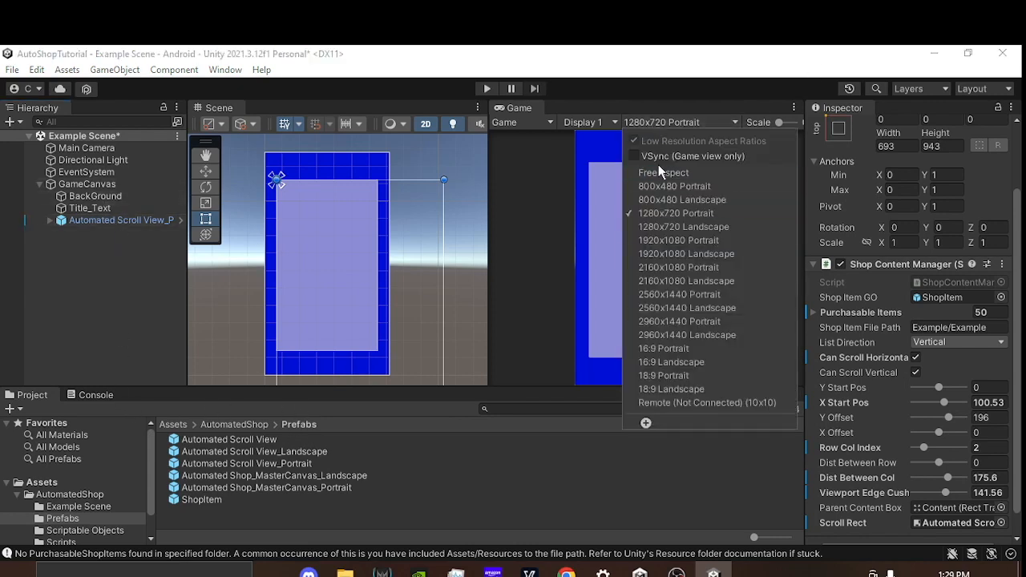
pyautogui.click(678, 201)
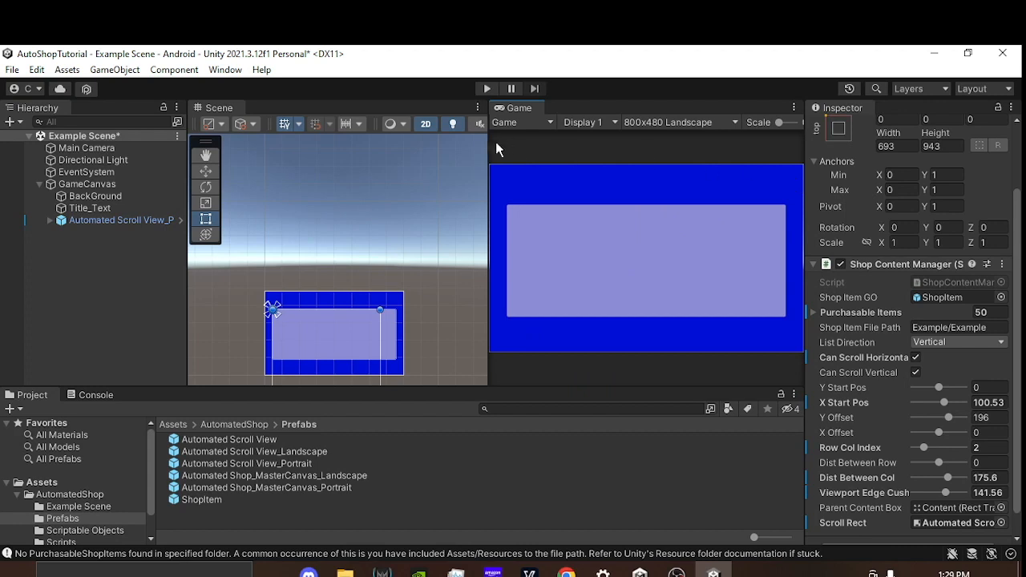
pyautogui.moveTo(293, 256); pyautogui.dragTo(293, 116, button='middle')
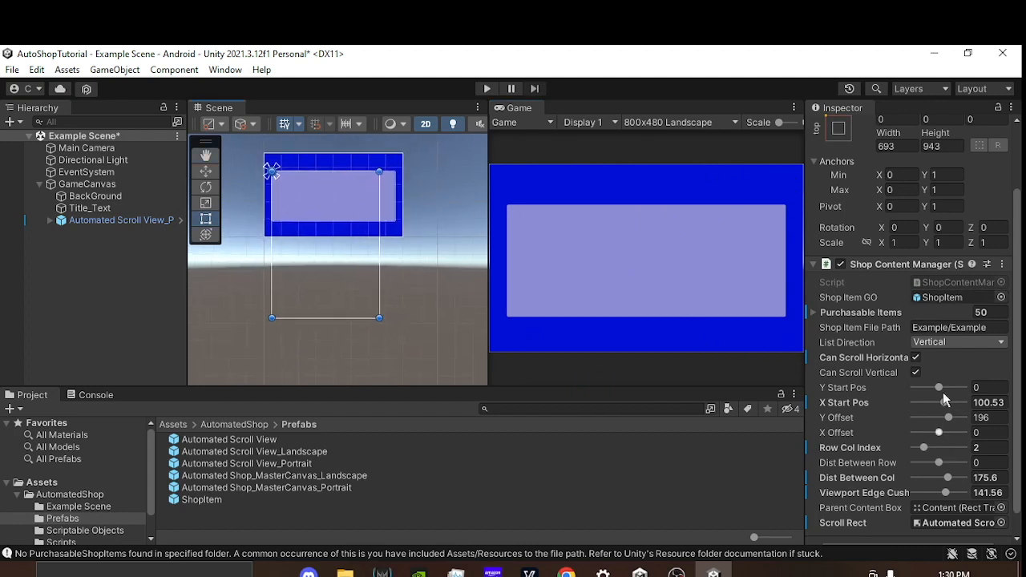
pyautogui.moveTo(403, 241); pyautogui.dragTo(408, 331, button='middle')
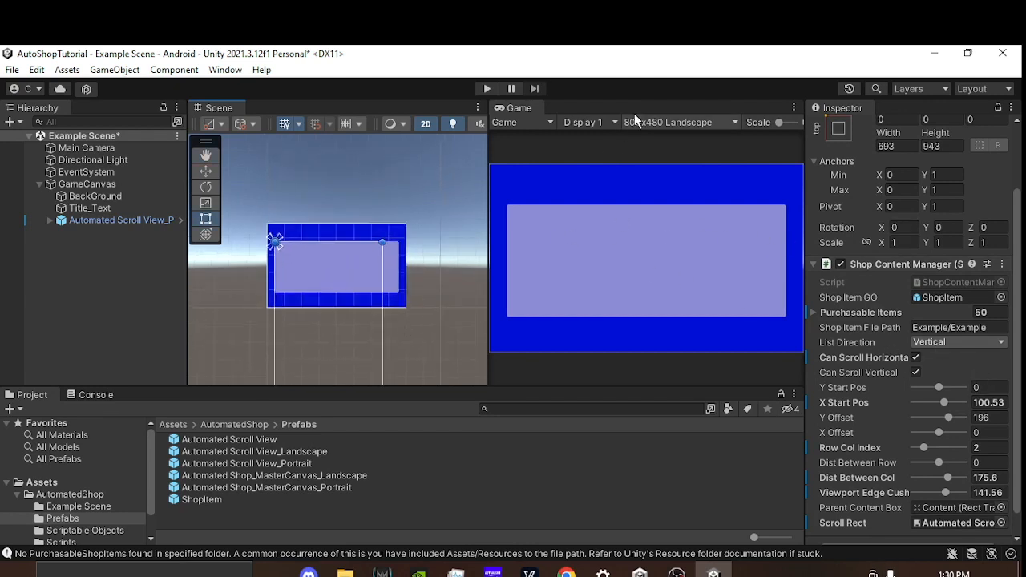
# Step: Return the Game view to 1280x720 Portrait and select the Automated Scroll View under GameCanvas
pyautogui.click(673, 122)
pyautogui.click(676, 213)
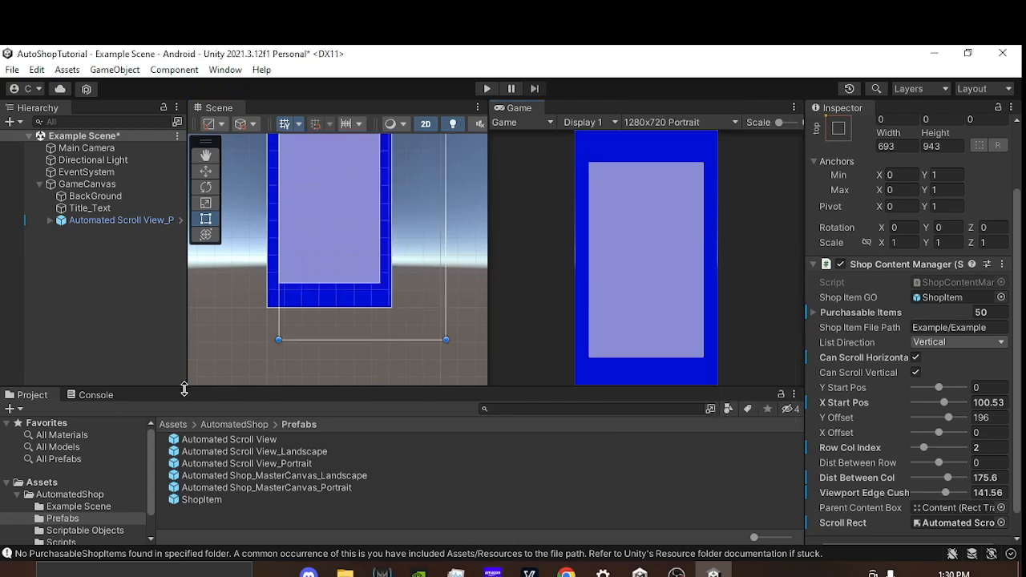
pyautogui.scroll(-4, 322, 224)
pyautogui.moveTo(273, 213); pyautogui.dragTo(269, 265, button='middle')
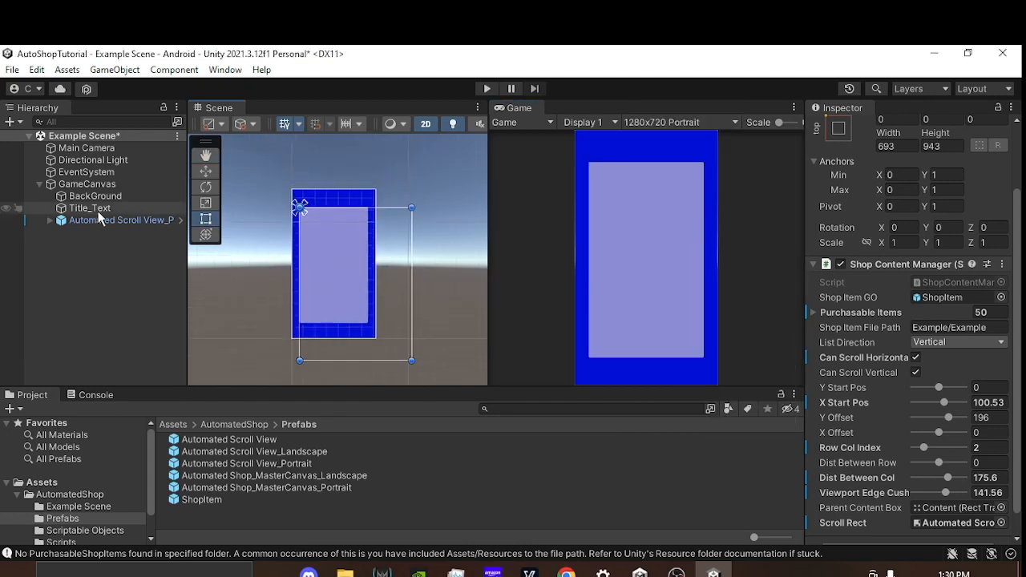
pyautogui.click(104, 221)
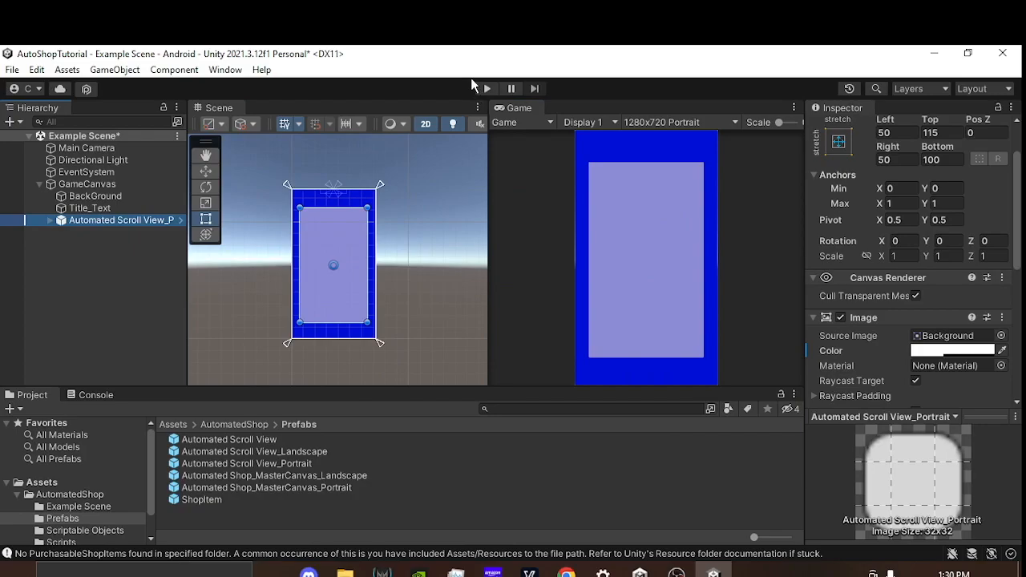
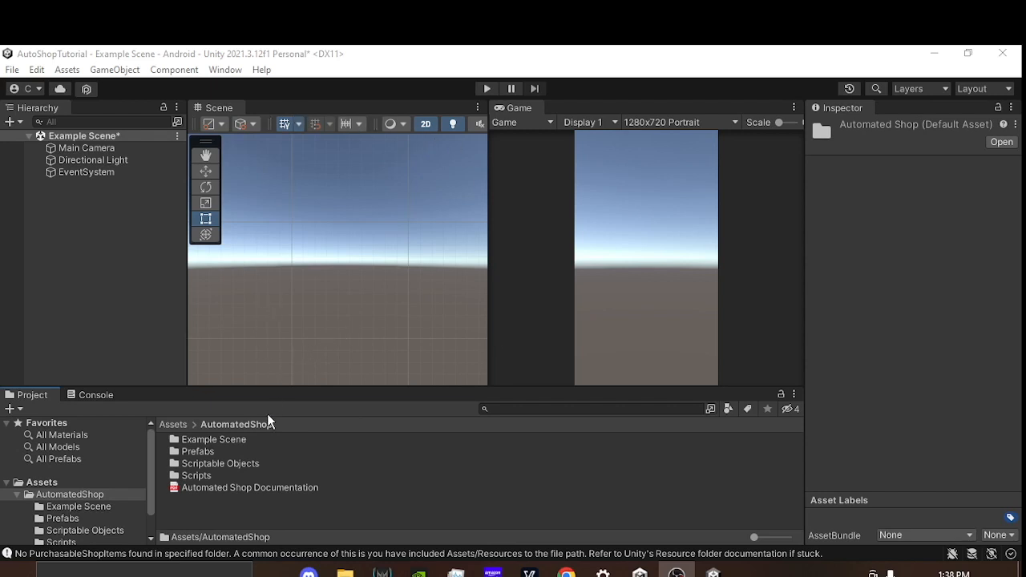
# Step: Look through the AutomatedShop folder, examining its Scriptable Objects and Scripts folders and the Automated Shop Documentation file
pyautogui.click(252, 465)
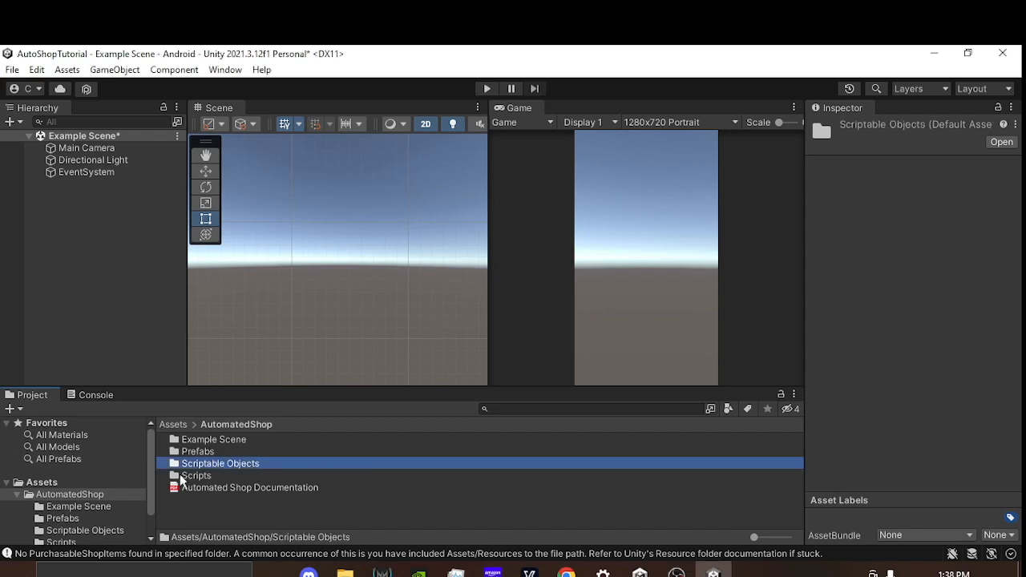
pyautogui.click(213, 477)
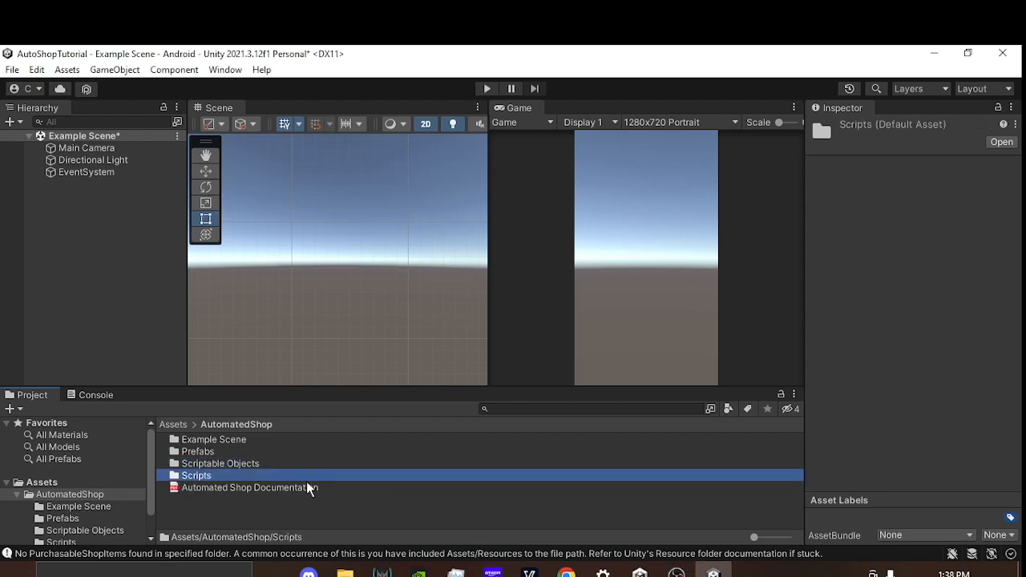
pyautogui.click(264, 487)
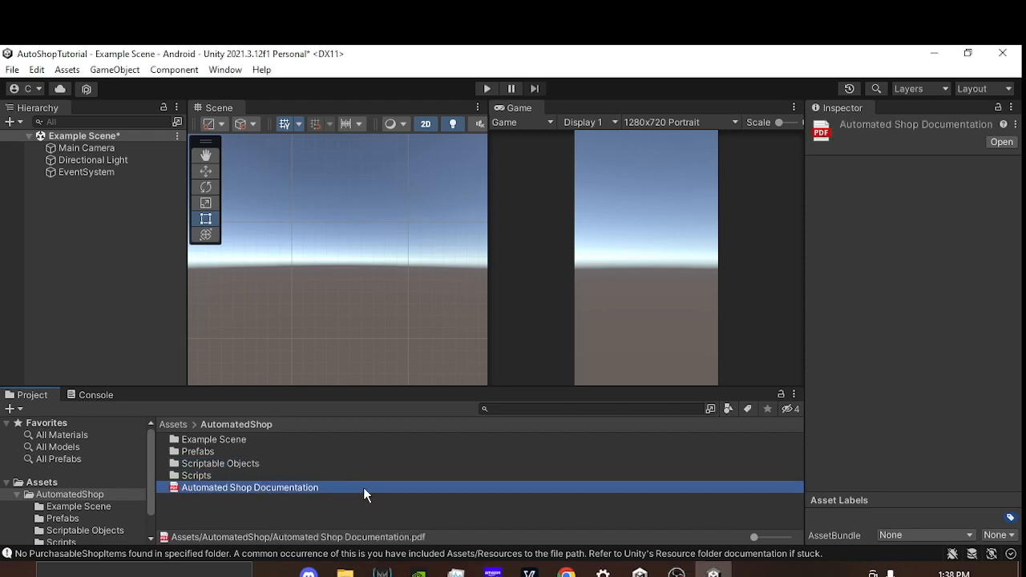
pyautogui.click(244, 465)
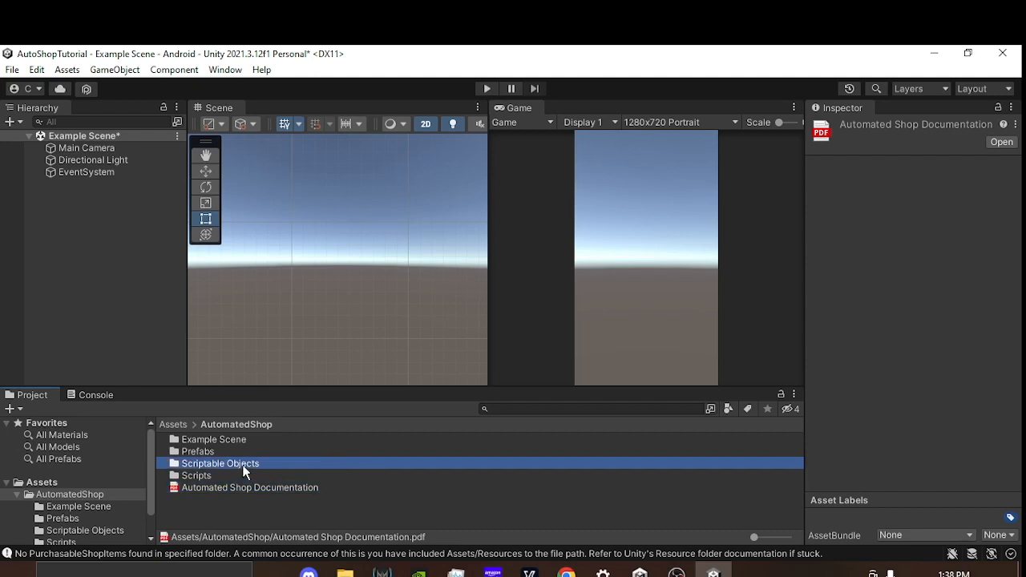
pyautogui.click(248, 475)
pyautogui.click(252, 464)
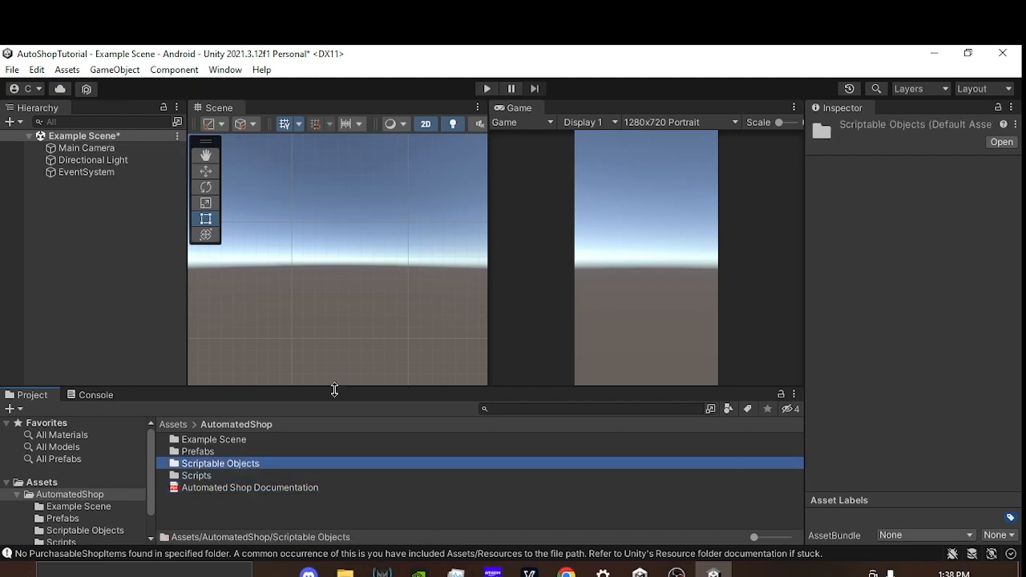
# Step: Place the Automated Shop_MasterCanvas_Portrait prefab in the scene and select the Content object nested under its Viewport
pyautogui.doubleClick(214, 452)
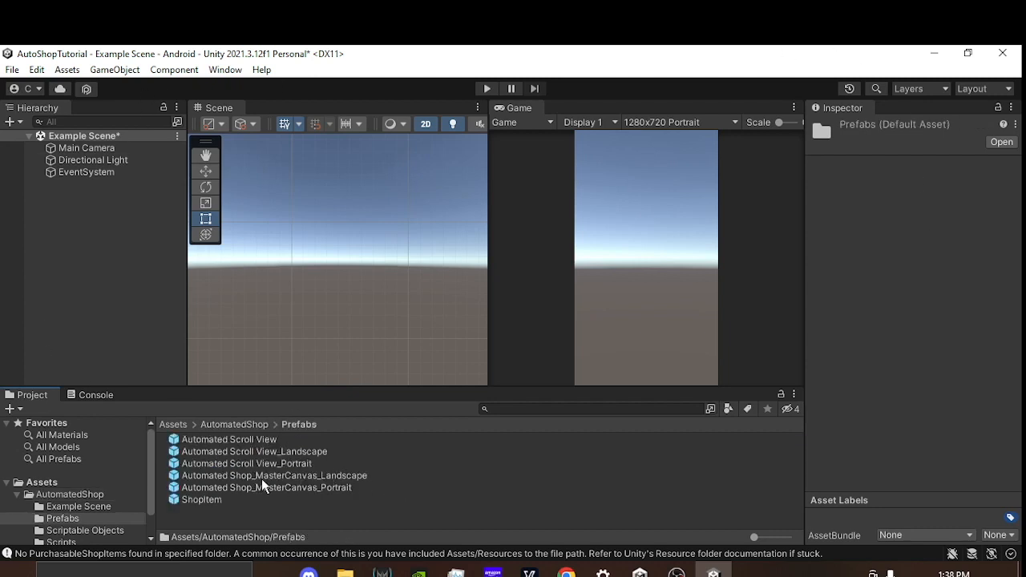
pyautogui.moveTo(334, 487); pyautogui.dragTo(344, 268)
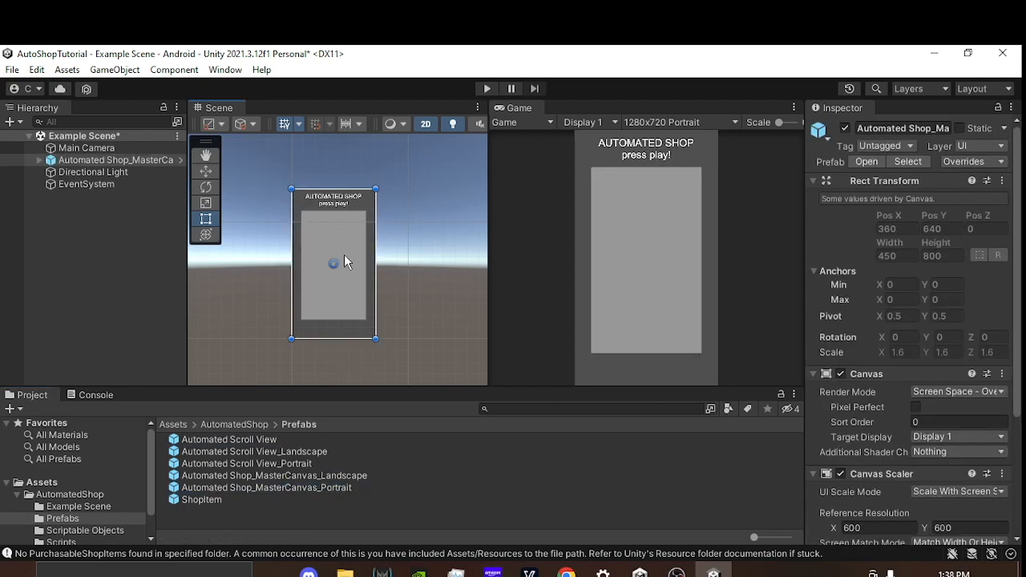
pyautogui.click(39, 160)
pyautogui.click(50, 196)
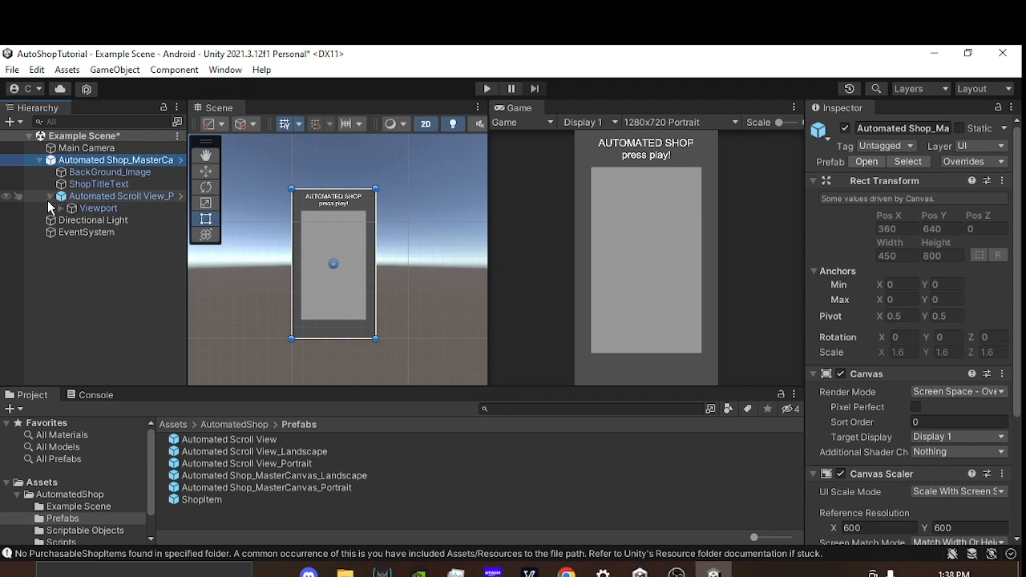
pyautogui.click(60, 207)
pyautogui.click(111, 221)
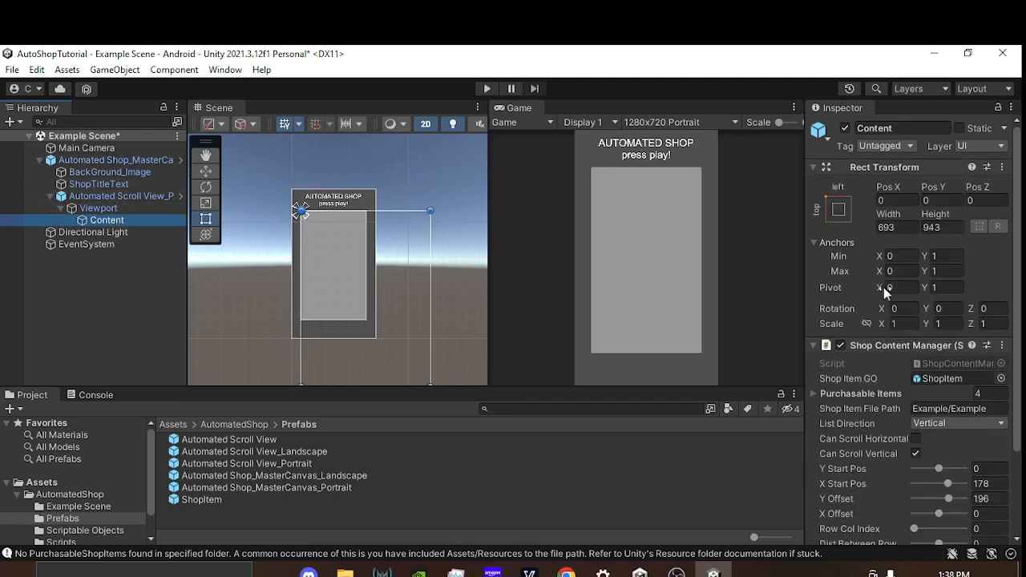
# Step: Examine Content's Shop Content Manager settings, expand Purchasable Items and locate the prefab assigned to Shop Item GO
pyautogui.scroll(-3, 884, 287)
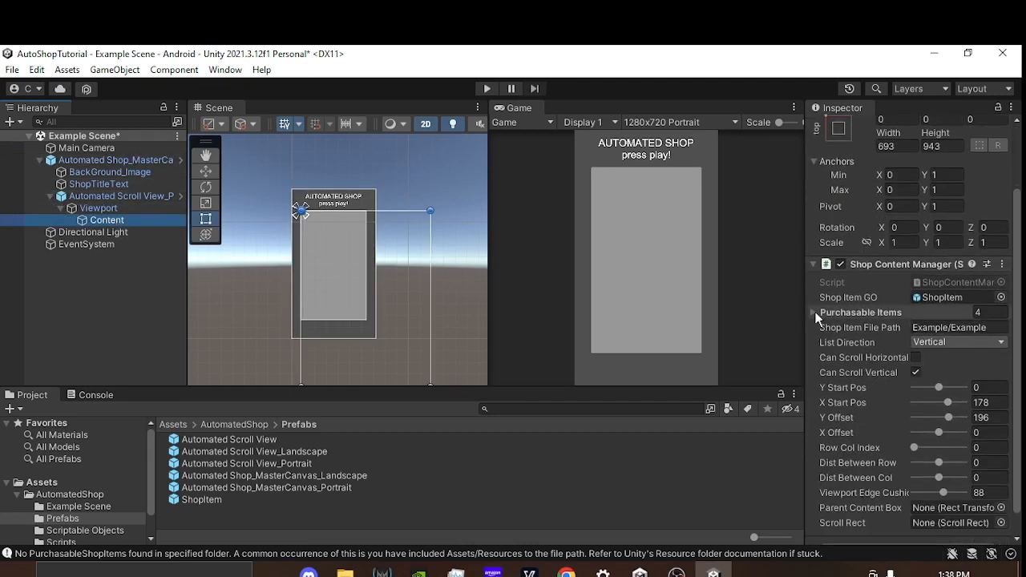
pyautogui.click(814, 312)
pyautogui.scroll(-2, 909, 367)
pyautogui.scroll(1, 884, 294)
pyautogui.click(935, 258)
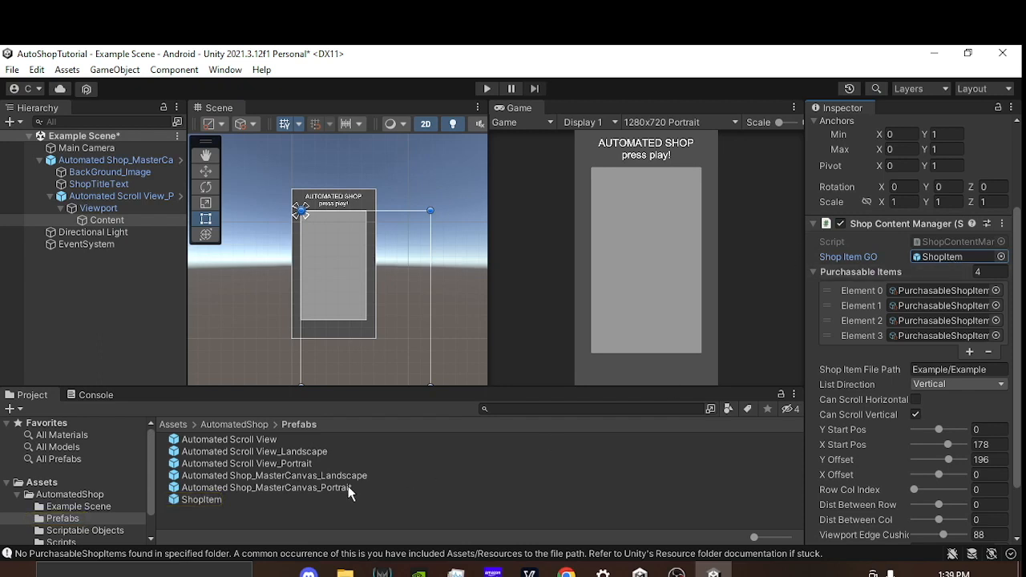
# Step: Open the ShopItem prefab for editing and examine its card layout up close
pyautogui.doubleClick(201, 500)
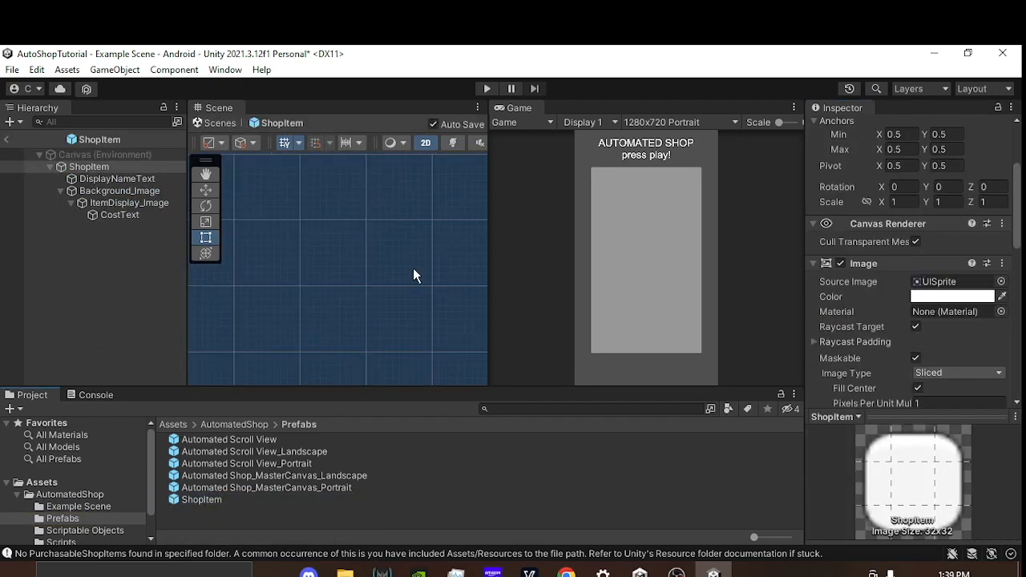
pyautogui.scroll(-14, 388, 269)
pyautogui.moveTo(409, 204); pyautogui.dragTo(397, 278, button='middle')
pyautogui.scroll(5, 397, 279)
pyautogui.scroll(8, 398, 286)
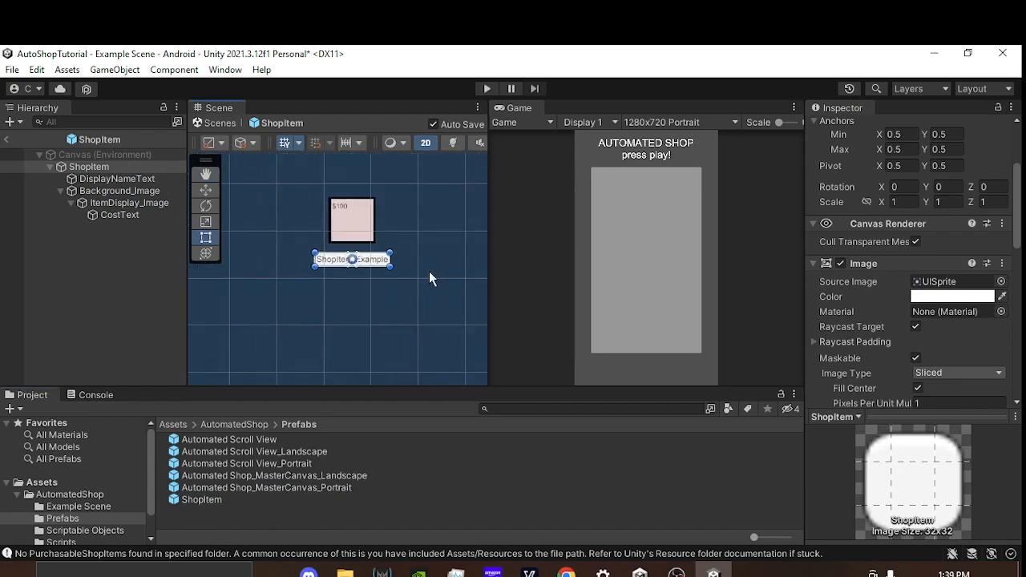
pyautogui.click(92, 167)
pyautogui.scroll(1, 330, 193)
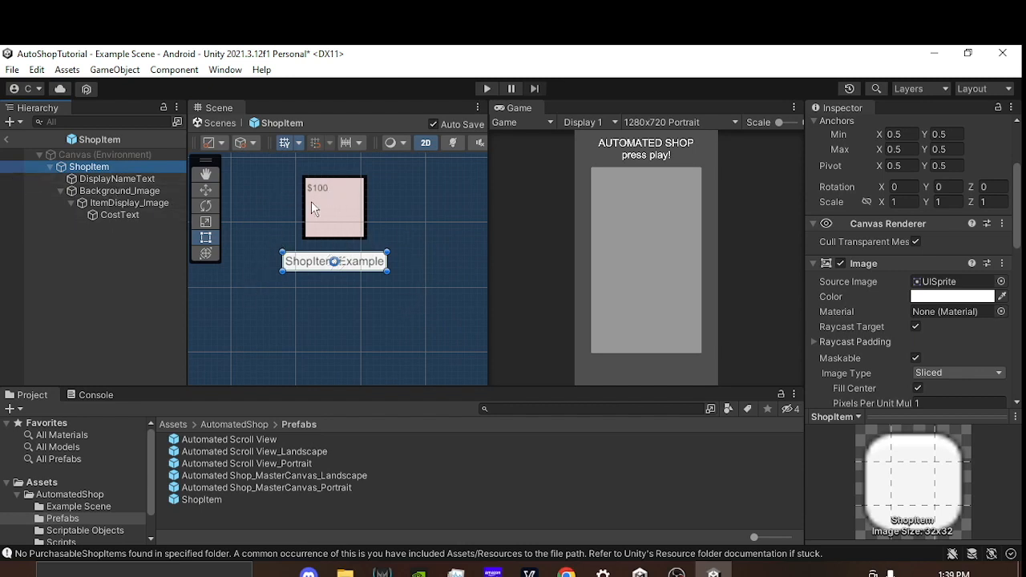
# Step: Toggle Background_Image and ItemDisplay_Image off and back on to identify the part of the card each one forms
pyautogui.click(136, 192)
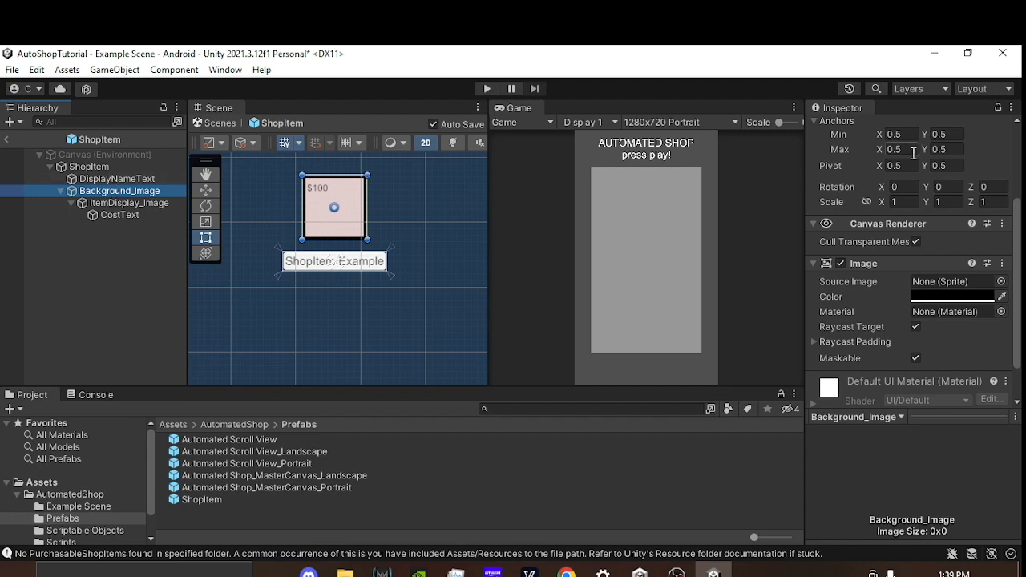
pyautogui.scroll(4, 890, 177)
pyautogui.click(845, 129)
pyautogui.click(845, 129)
pyautogui.click(134, 203)
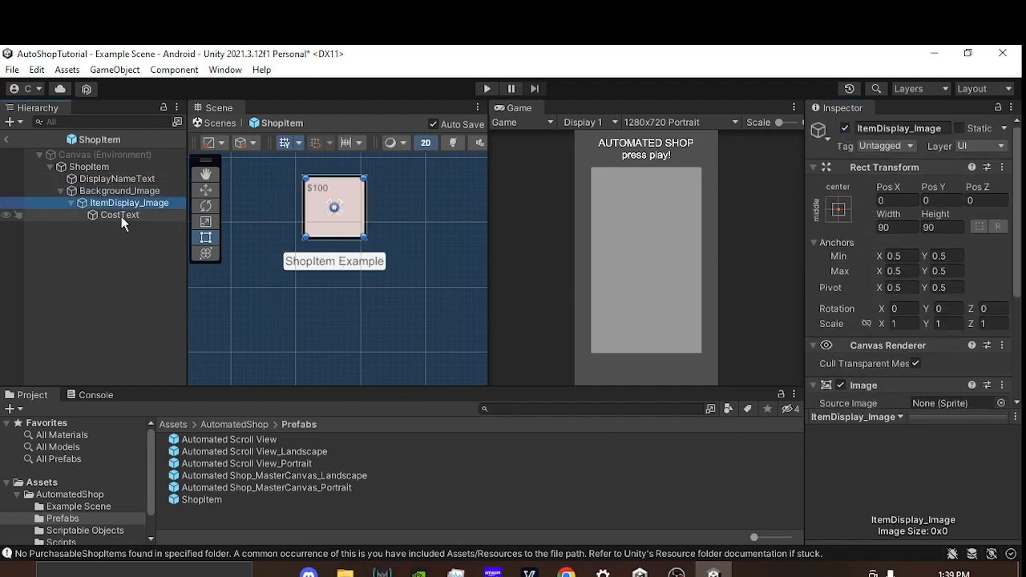
pyautogui.click(846, 128)
pyautogui.click(846, 128)
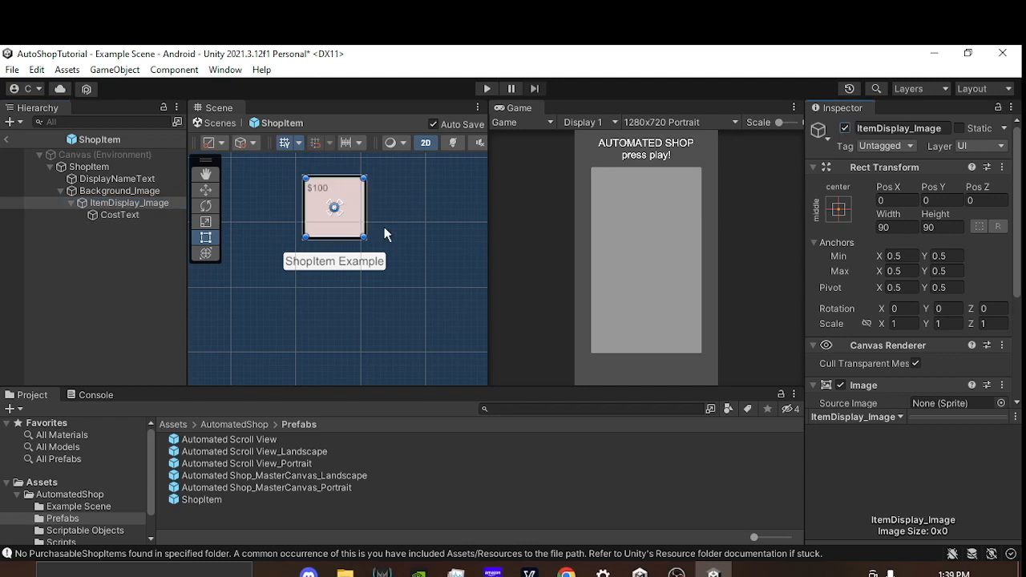
# Step: Go through the ShopItem prefab's objects from DisplayNameText to CostText to examine their nesting and settings
pyautogui.click(95, 166)
pyautogui.click(115, 178)
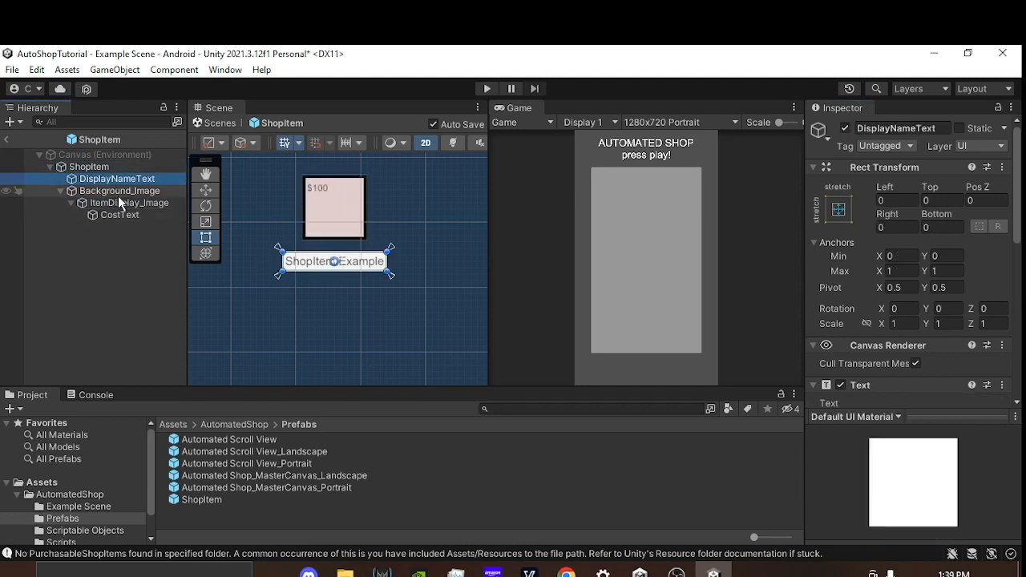
pyautogui.click(118, 191)
pyautogui.click(118, 203)
pyautogui.click(116, 215)
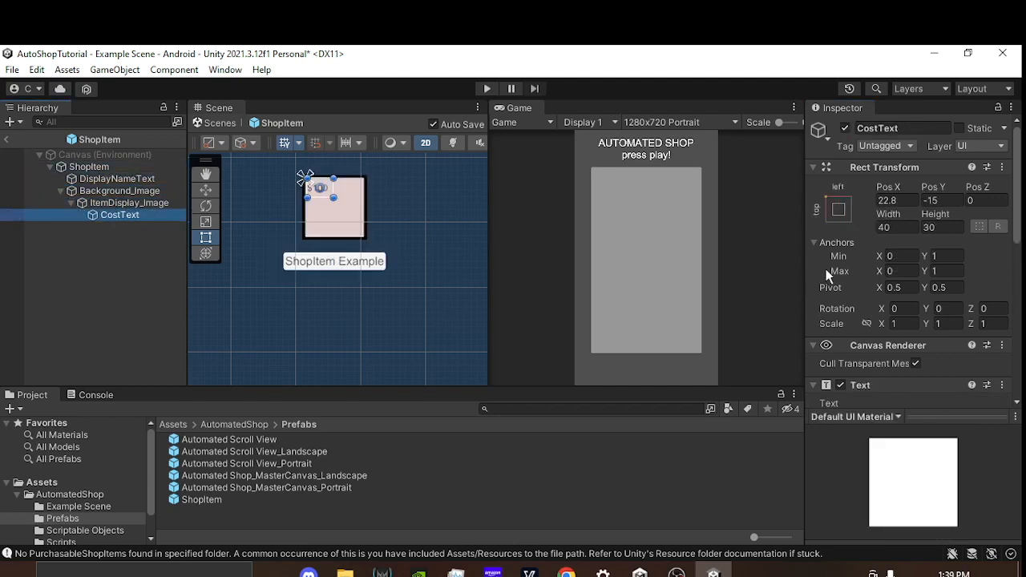
pyautogui.scroll(-10, 868, 253)
pyautogui.click(121, 203)
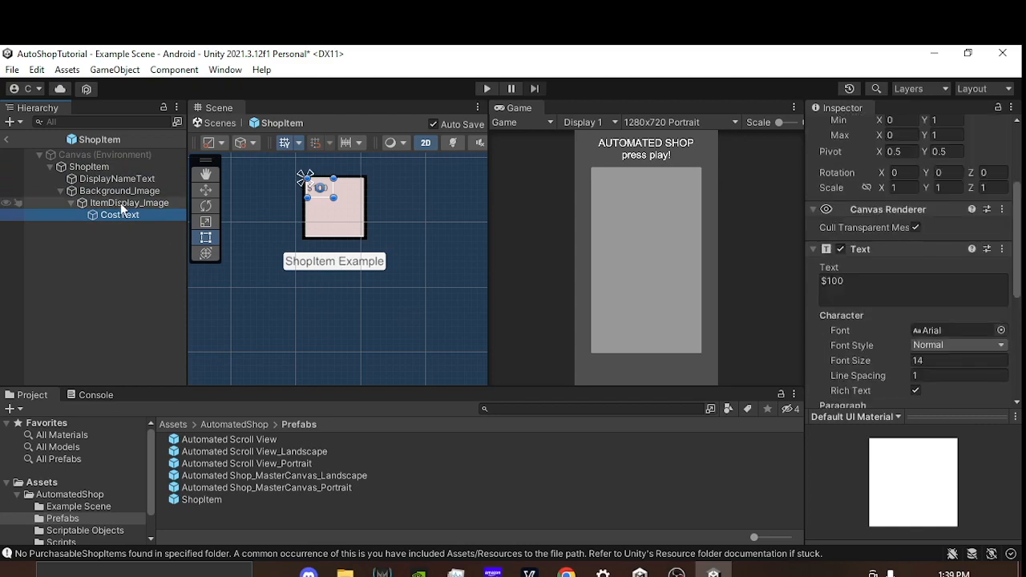
pyautogui.click(116, 180)
pyautogui.click(114, 166)
pyautogui.click(120, 180)
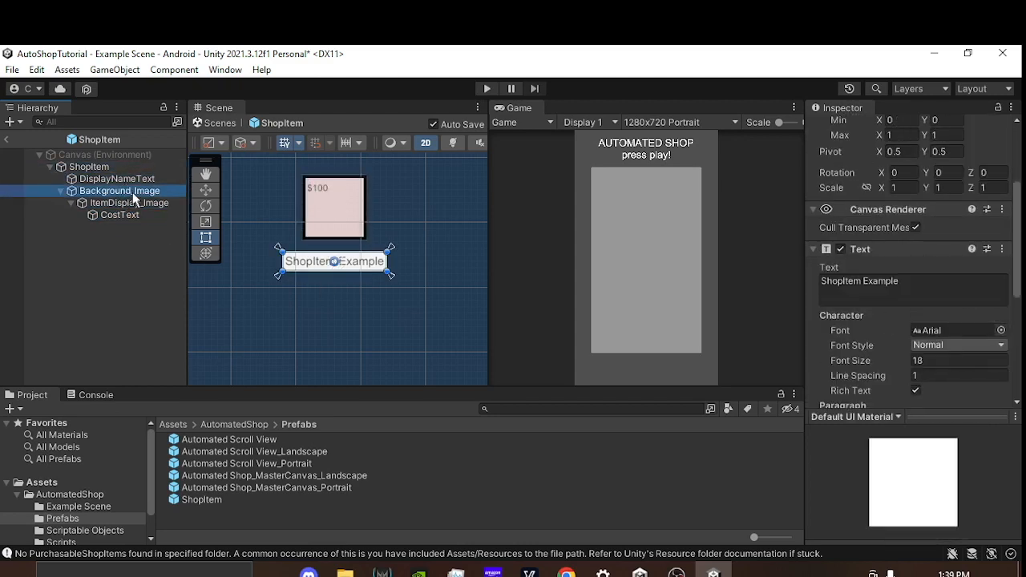
pyautogui.click(120, 191)
pyautogui.click(129, 203)
pyautogui.click(133, 215)
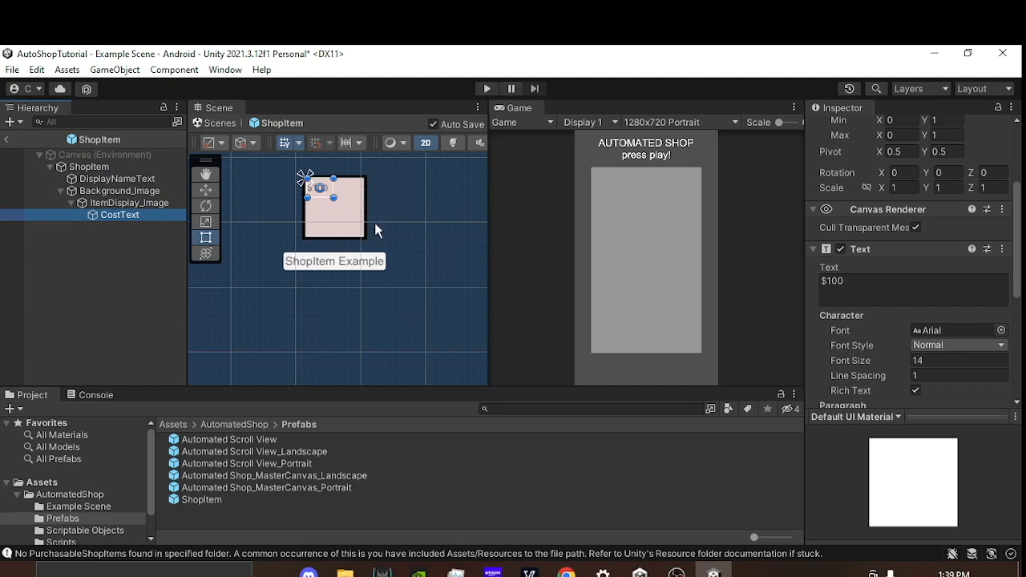
pyautogui.scroll(2, 277, 227)
pyautogui.moveTo(393, 239); pyautogui.dragTo(386, 250, button='middle')
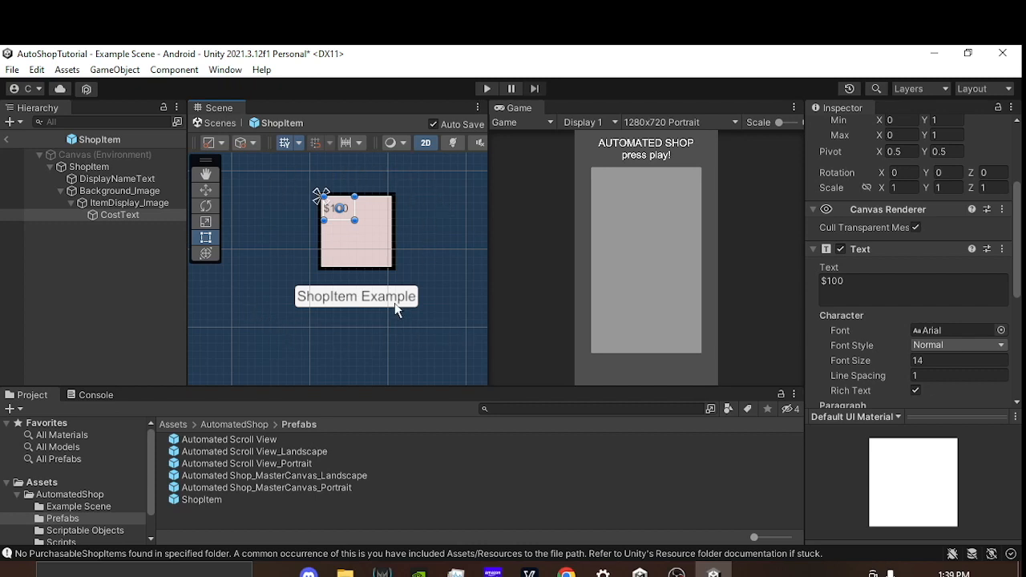
# Step: Return from the ShopItem prefab to Example Scene and locate the prefab assigned to Content's Shop Item GO
pyautogui.click(8, 141)
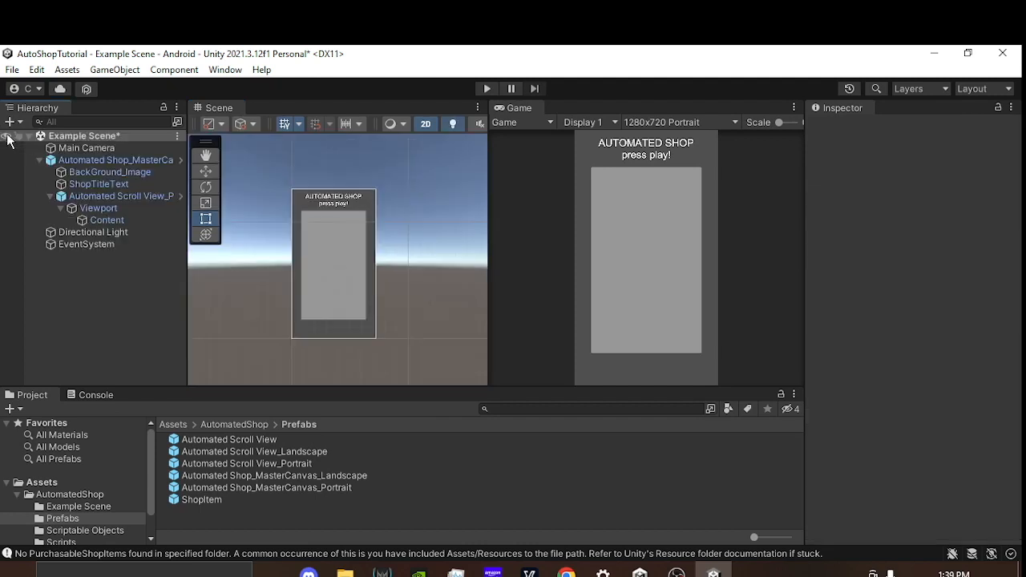
pyautogui.click(95, 220)
pyautogui.scroll(-2, 948, 255)
pyautogui.click(968, 295)
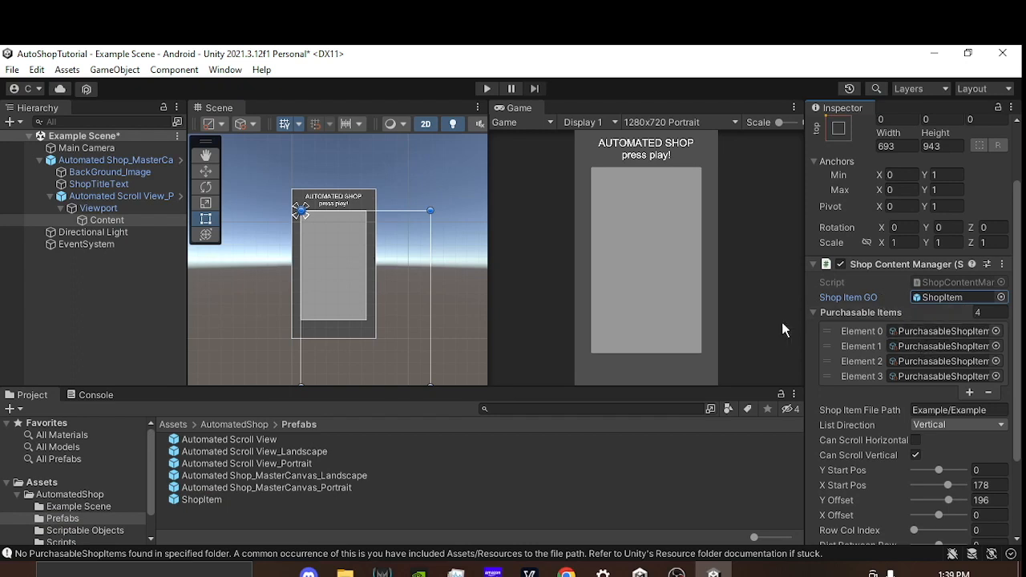
# Step: Play the scene with the Game view maximized and scroll the shop list down to Shop Example 4
pyautogui.click(487, 88)
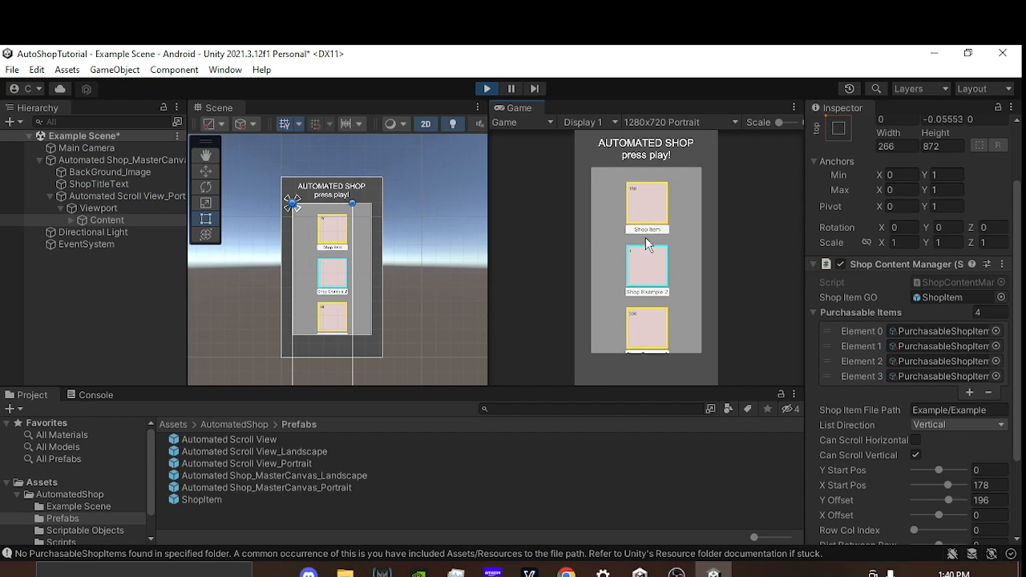
pyautogui.click(797, 106)
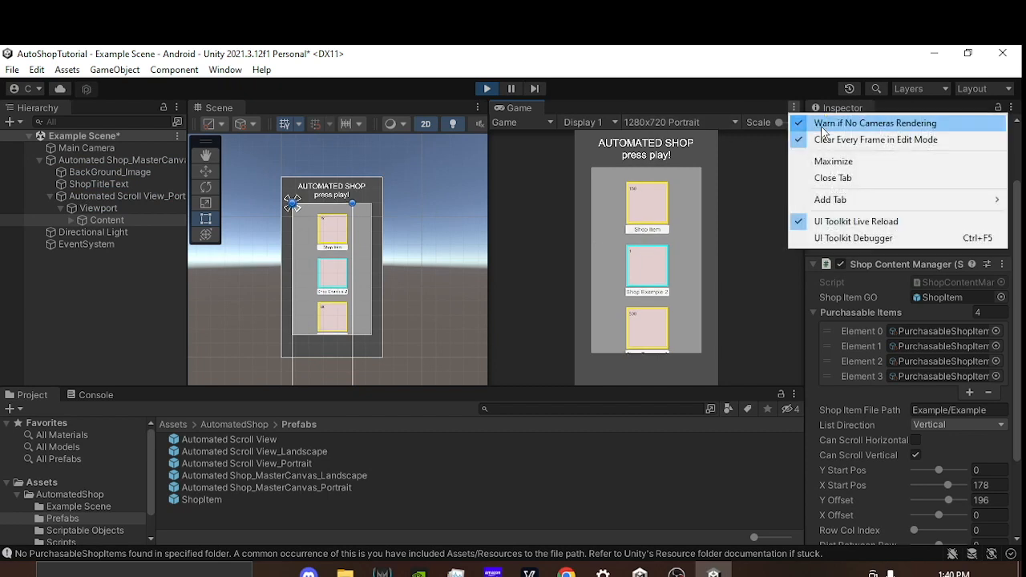
pyautogui.click(833, 160)
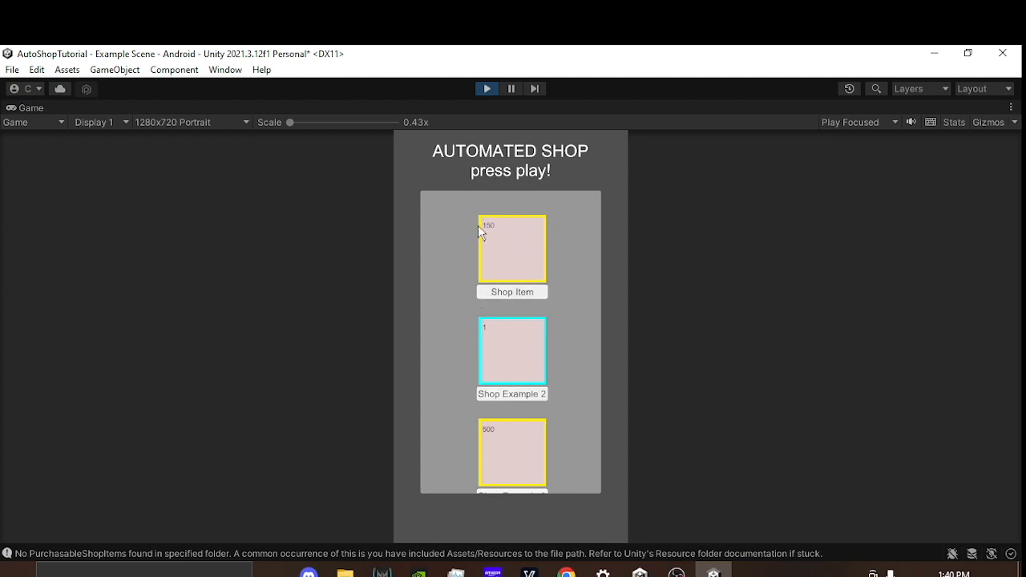
pyautogui.scroll(-3, 553, 388)
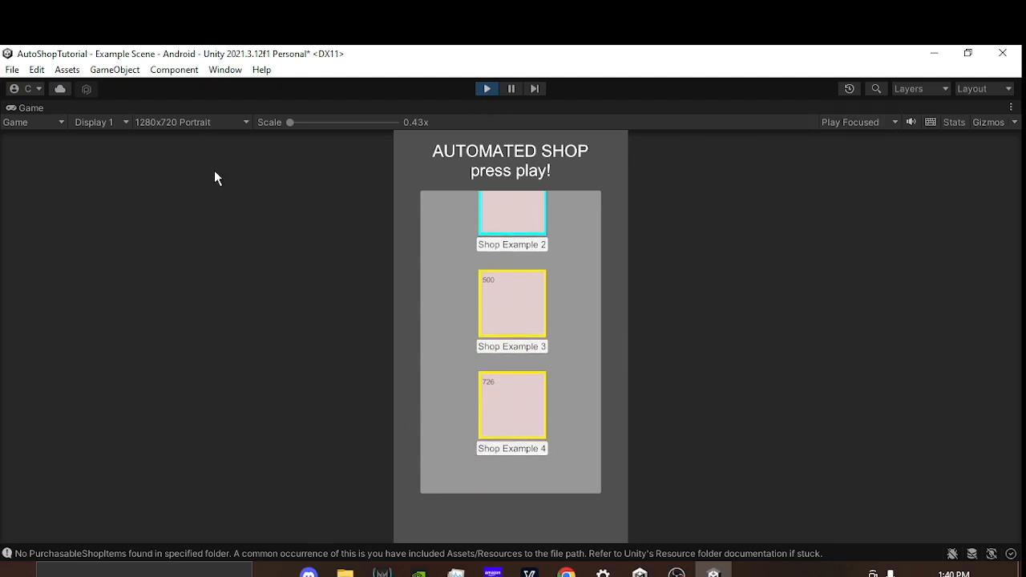
# Step: Restore the maximized Game view to its normal size within the editor layout
pyautogui.click(1014, 108)
pyautogui.click(839, 161)
pyautogui.click(487, 89)
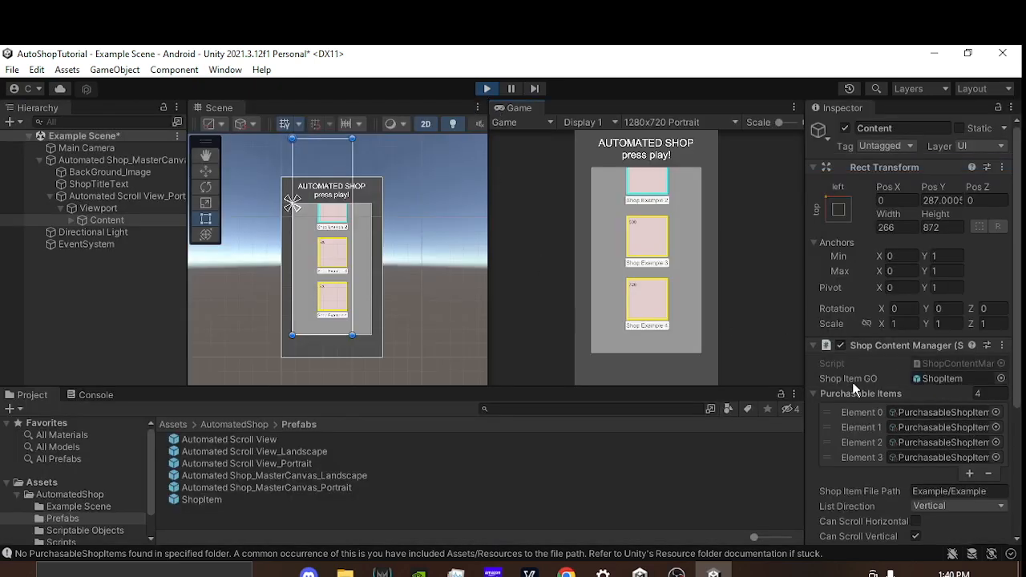
# Step: Locate the project assets assigned to Element 0 of Purchasable Items and to Shop Item GO
pyautogui.click(947, 412)
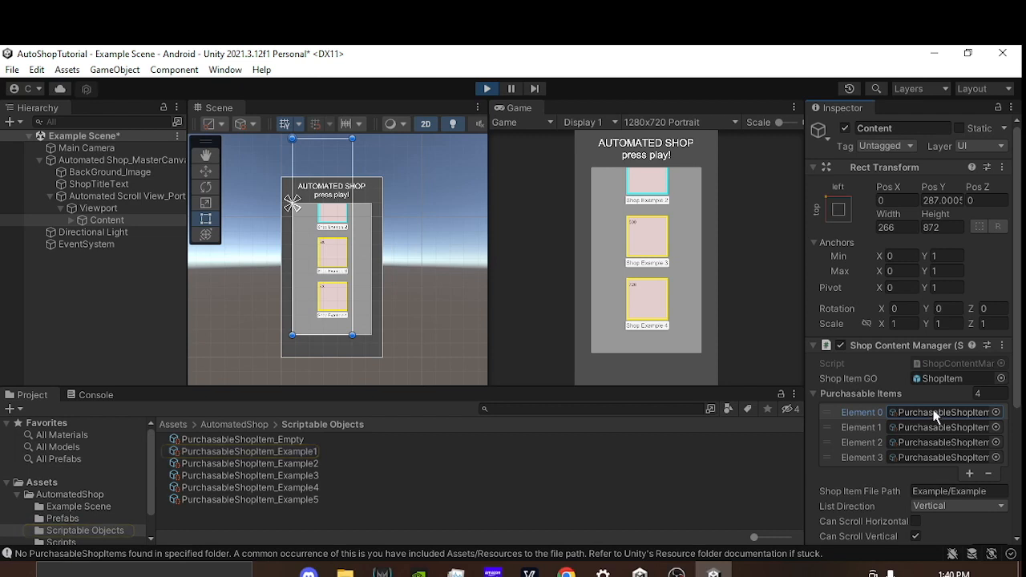
pyautogui.scroll(-5, 437, 264)
pyautogui.moveTo(440, 237); pyautogui.dragTo(419, 233, button='middle')
pyautogui.scroll(3, 397, 262)
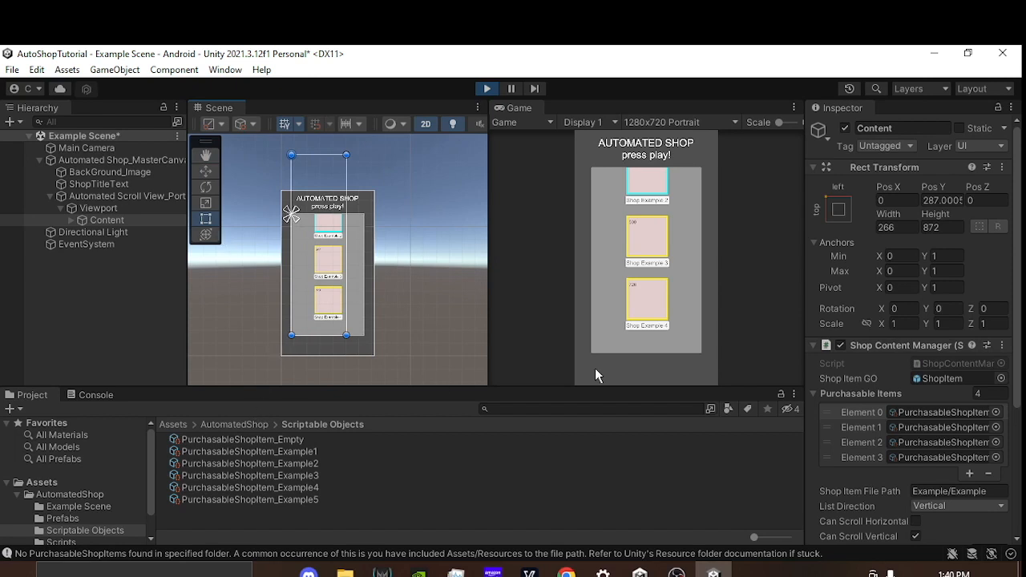
pyautogui.click(936, 378)
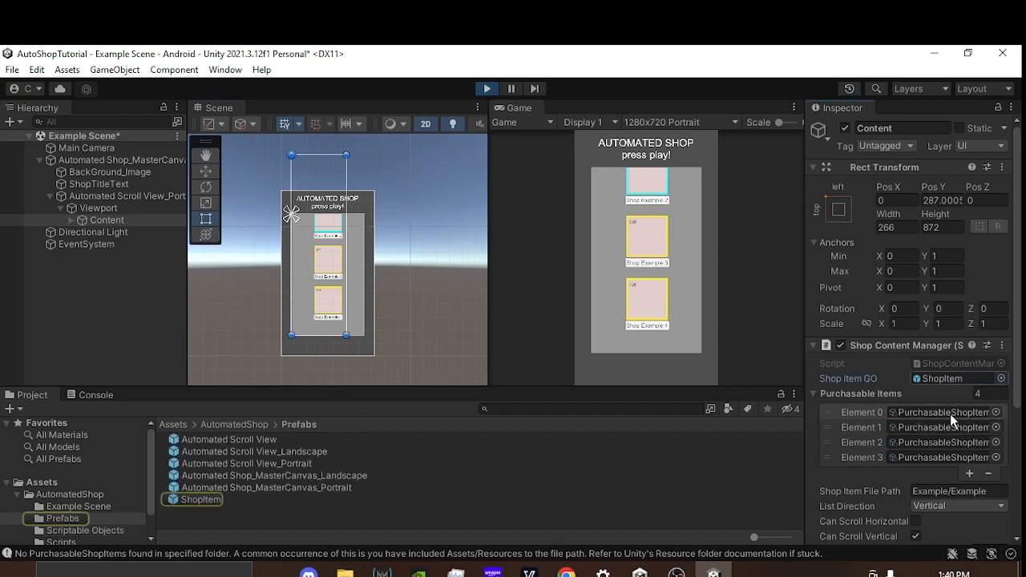
pyautogui.click(922, 410)
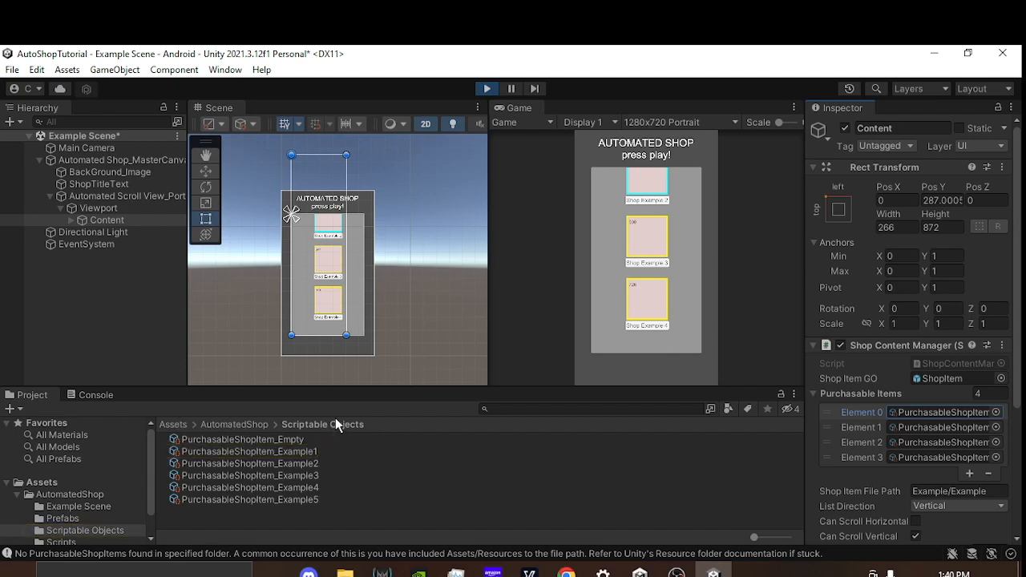
# Step: Stop the scene and display the properties of the PurchasableShopItem_Empty asset
pyautogui.click(489, 89)
pyautogui.click(316, 443)
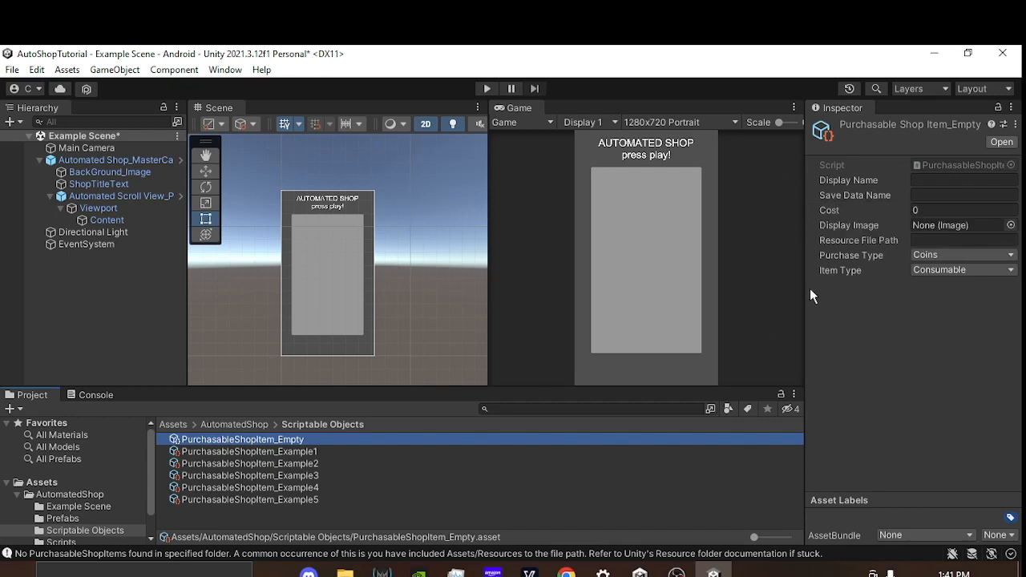
# Step: Review the Display Name, Save Data Name and Resource File Path field descriptions of the PurchasableShopItem_Empty asset
pyautogui.moveTo(850, 187)
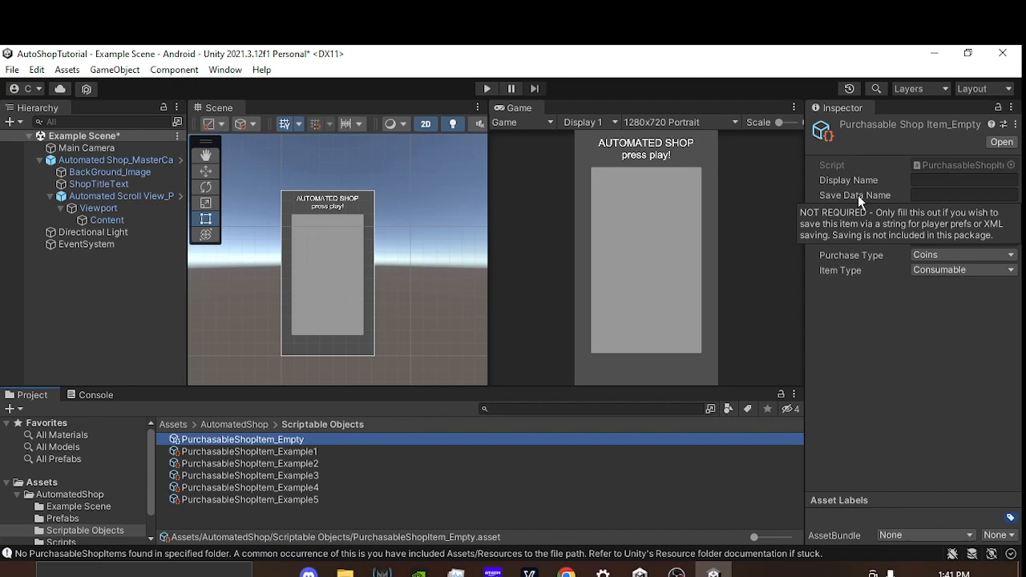
pyautogui.click(925, 199)
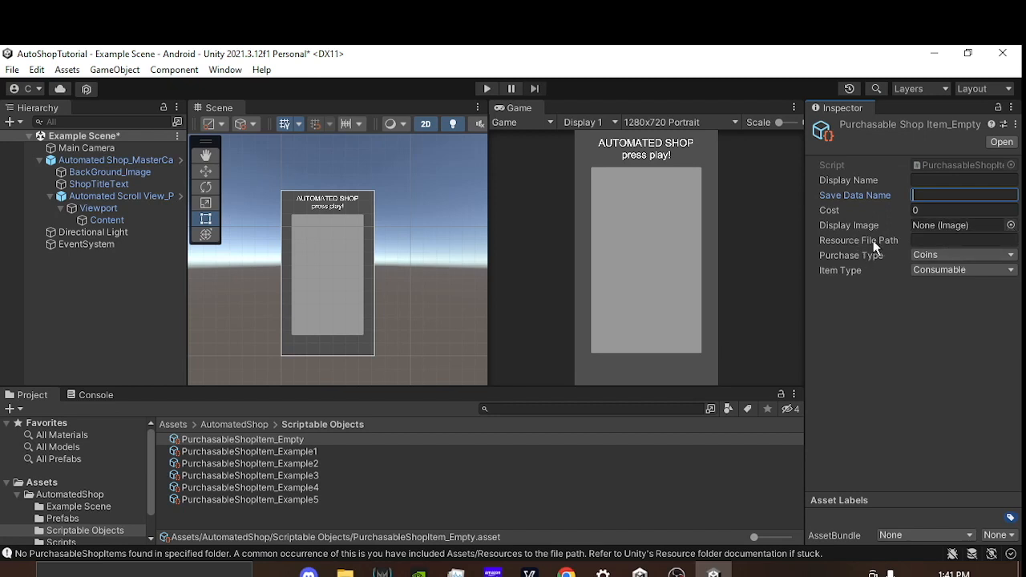
pyautogui.moveTo(873, 244)
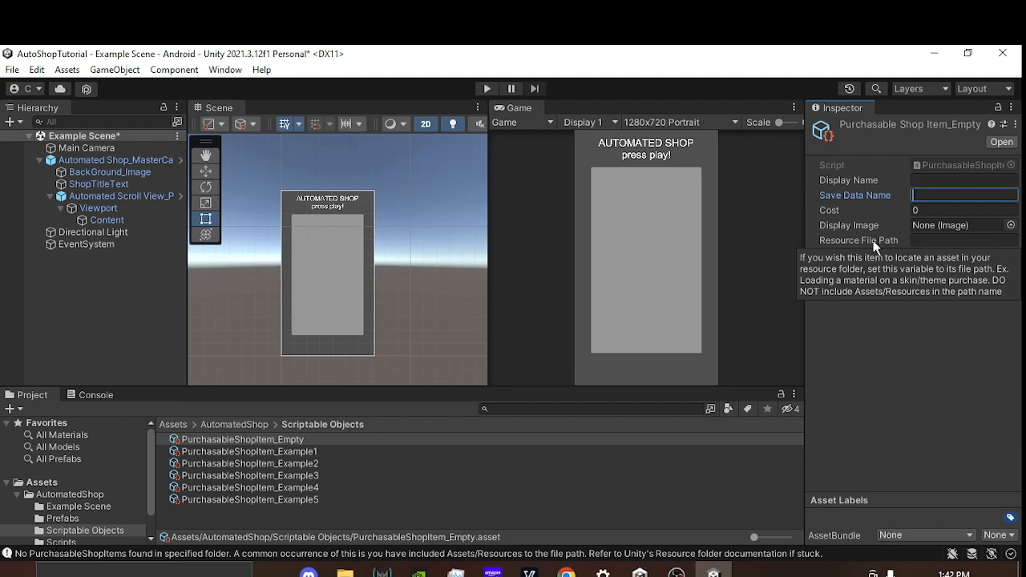
# Step: Inspect the Shop Content Manager settings on the Content object, including its Shop Item File Path
pyautogui.click(112, 221)
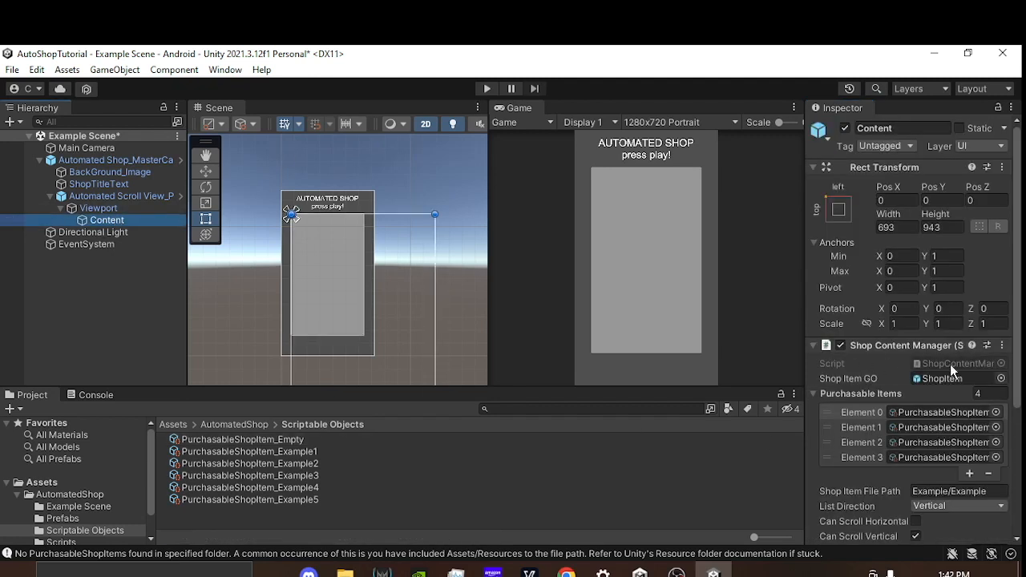
pyautogui.scroll(-2, 457, 305)
pyautogui.moveTo(457, 305); pyautogui.dragTo(428, 257, button='middle')
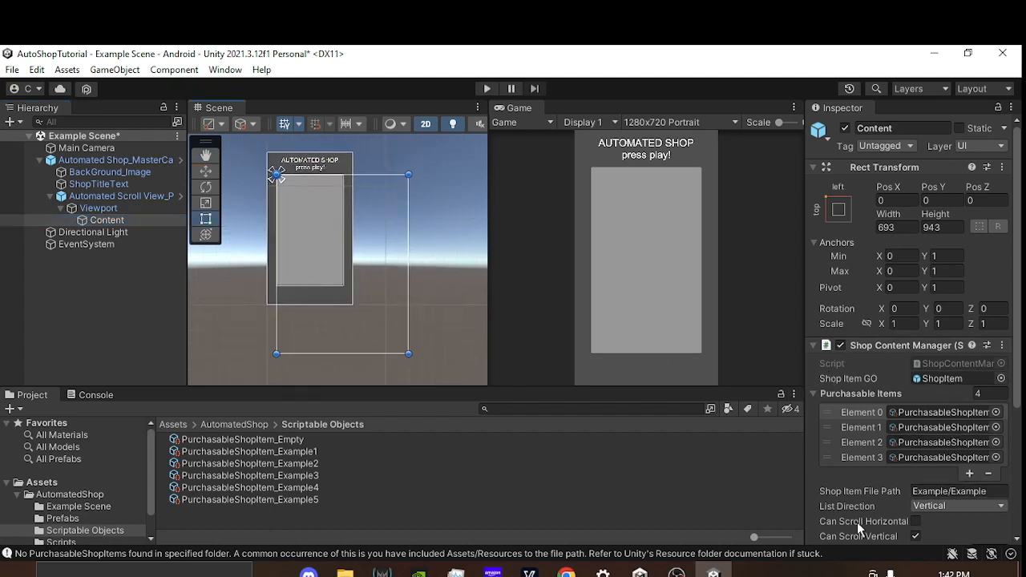
pyautogui.moveTo(932, 397)
# Step: Examine the available Purchase Type and Item Type options of the PurchasableShopItem_Empty asset
pyautogui.click(312, 438)
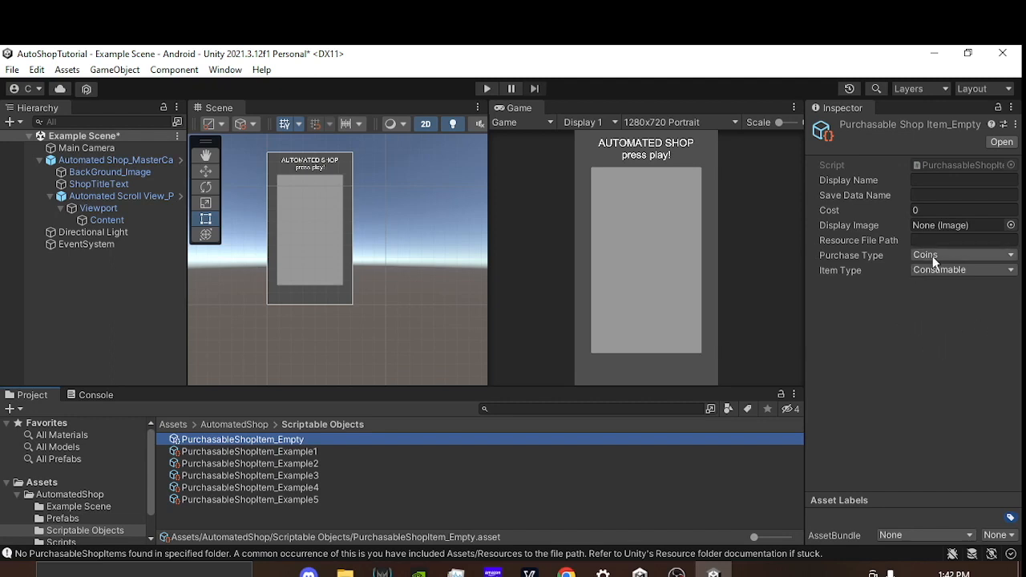
pyautogui.click(954, 257)
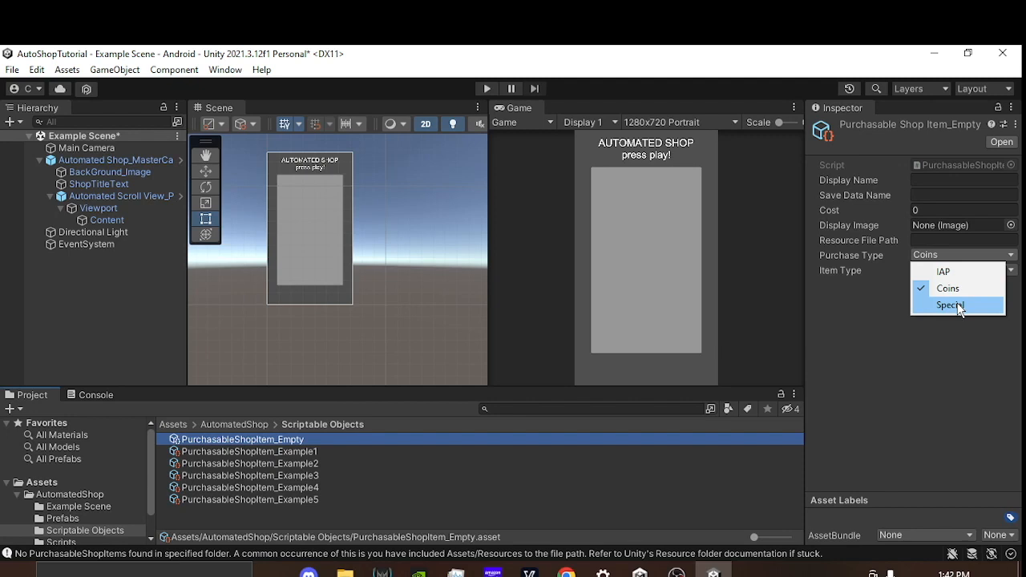
pyautogui.click(854, 347)
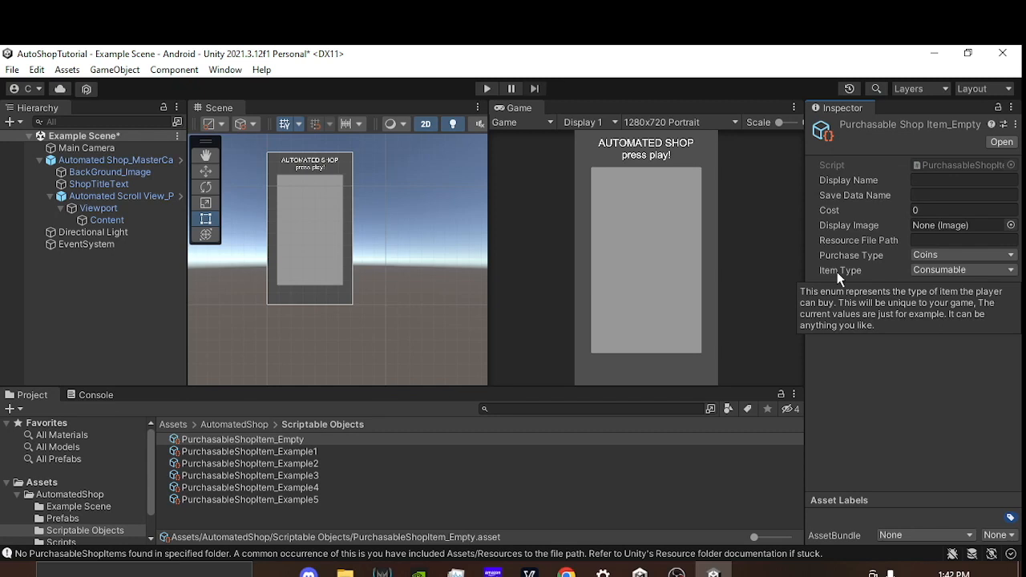
pyautogui.click(971, 271)
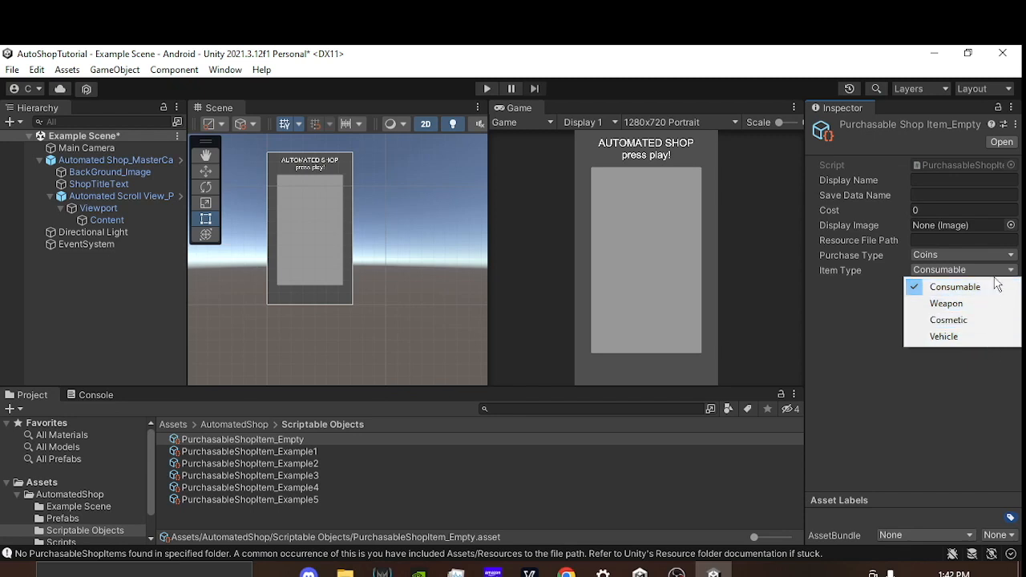
pyautogui.click(929, 396)
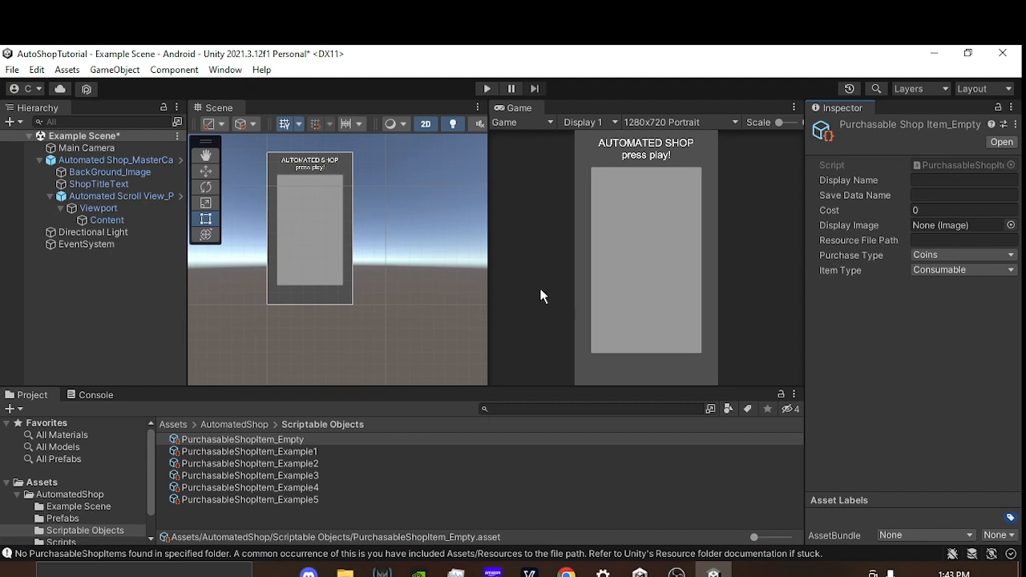
# Step: Create a PurchasableShopItem scriptable object named Health_Potion in the Scriptable Objects folder
pyautogui.moveTo(382, 385); pyautogui.dragTo(403, 344)
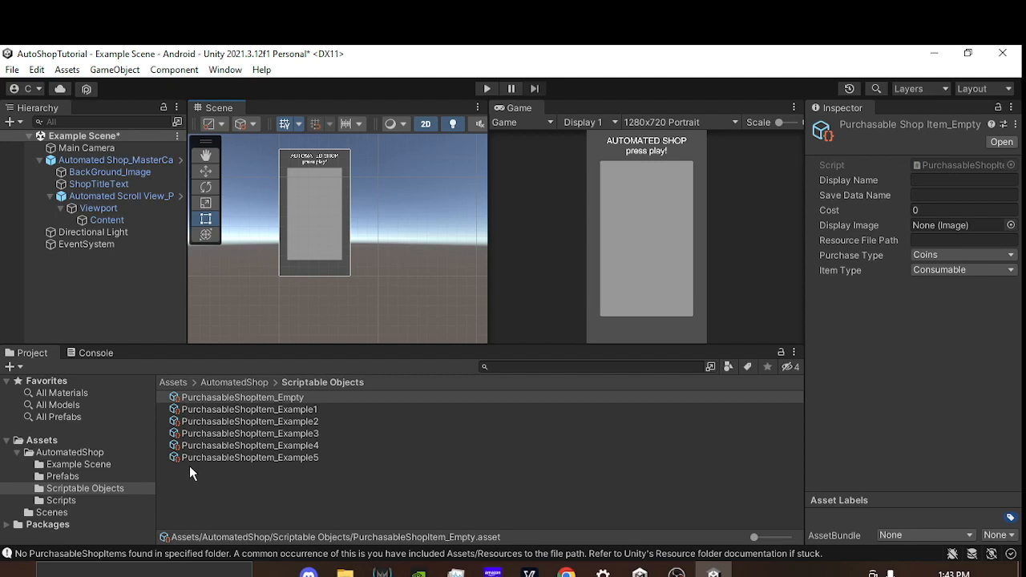
pyautogui.rightClick(233, 480)
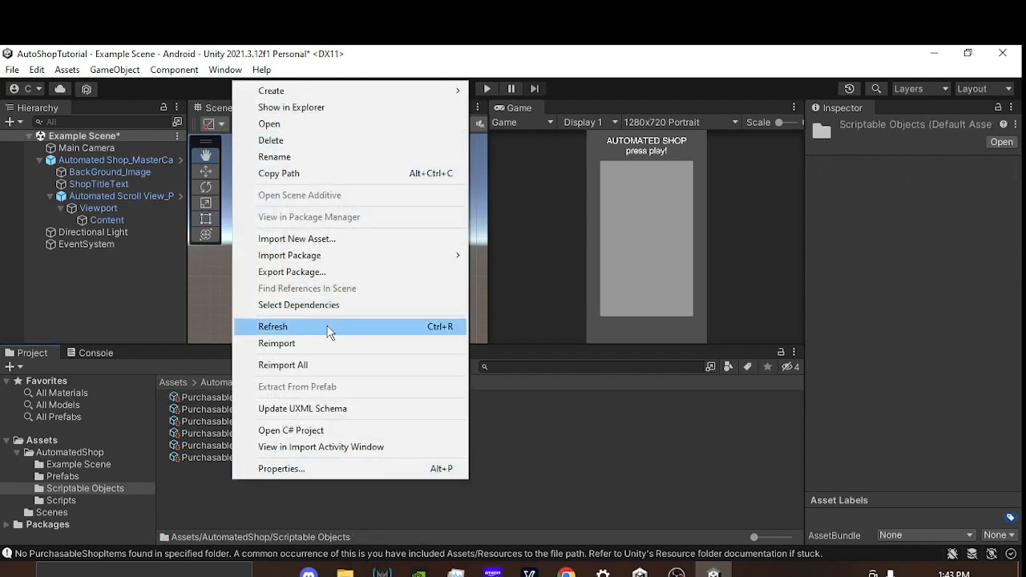
pyautogui.moveTo(339, 96)
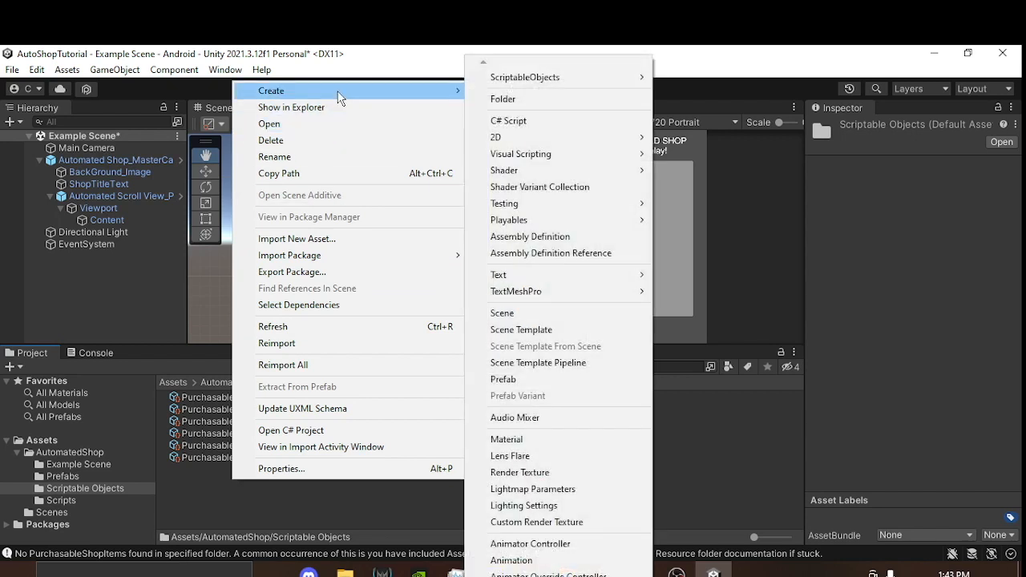
pyautogui.moveTo(580, 85)
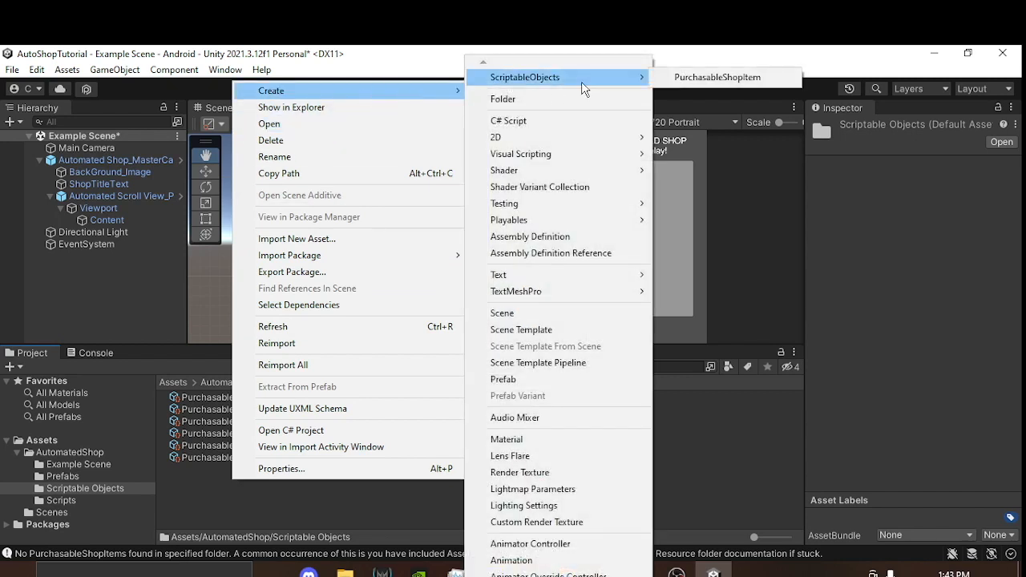
pyautogui.click(773, 79)
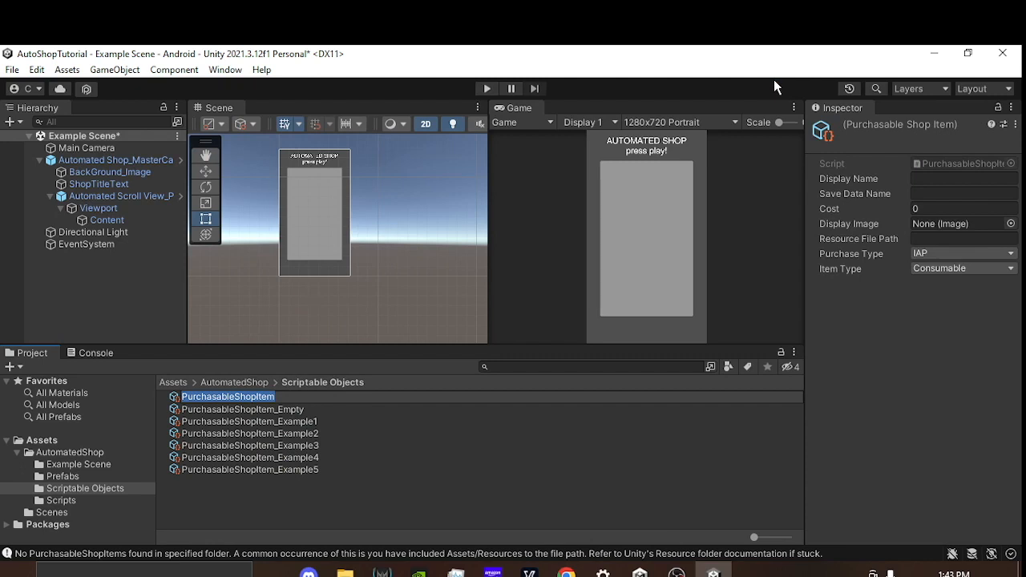
pyautogui.write('Hea')
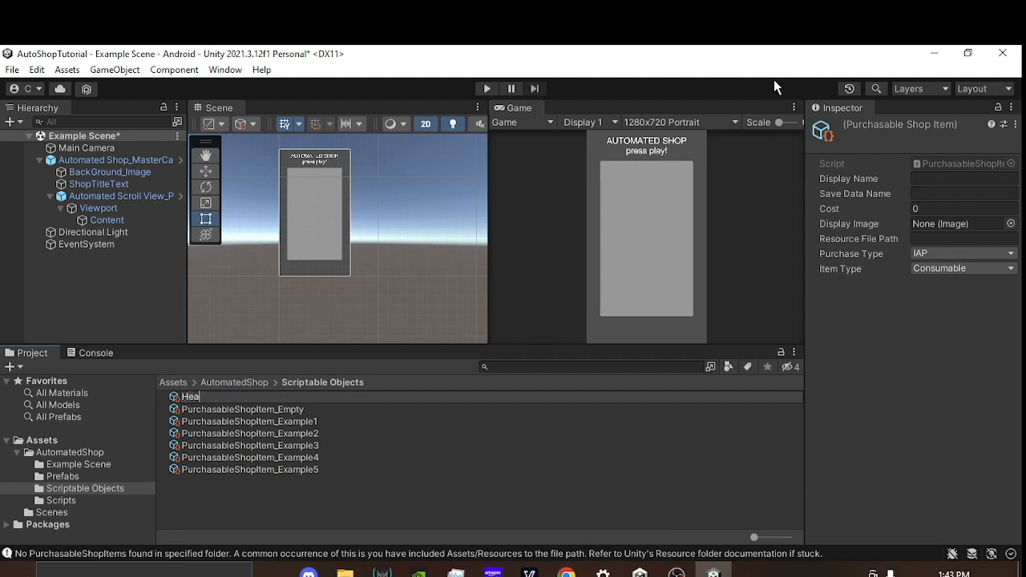
pyautogui.write('lth_Potion')
pyautogui.press('Return')
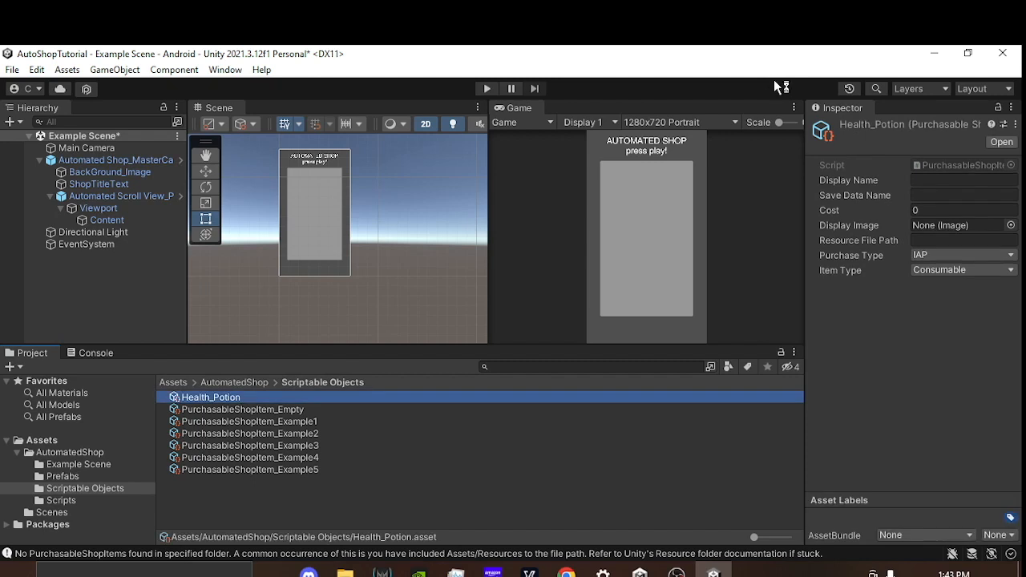
# Step: Set the Health_Potion item's Display Name to "Health Potion" and its Save Data Name to "health_potion"
pyautogui.click(937, 181)
pyautogui.write('Health Potion')
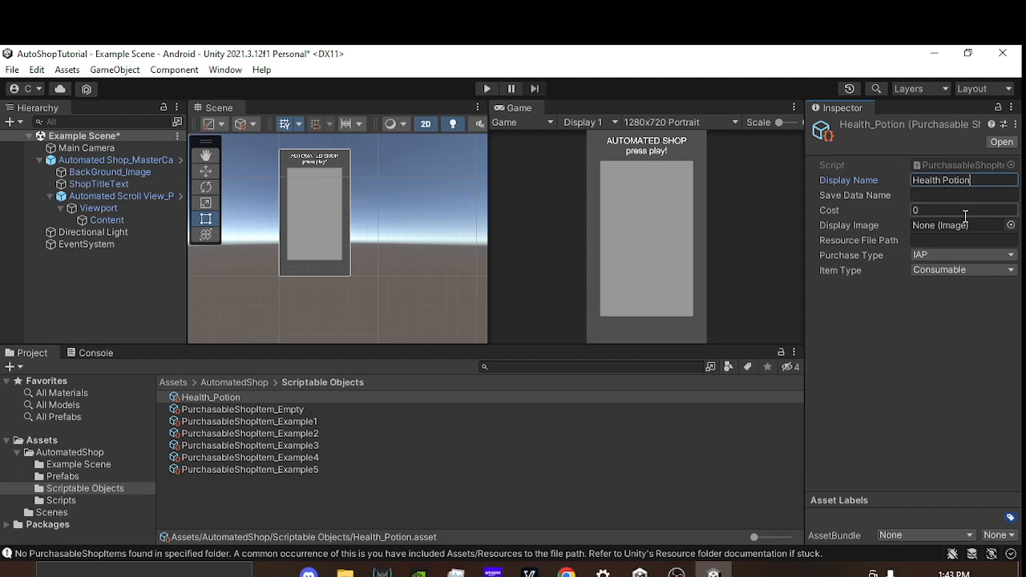
pyautogui.click(918, 195)
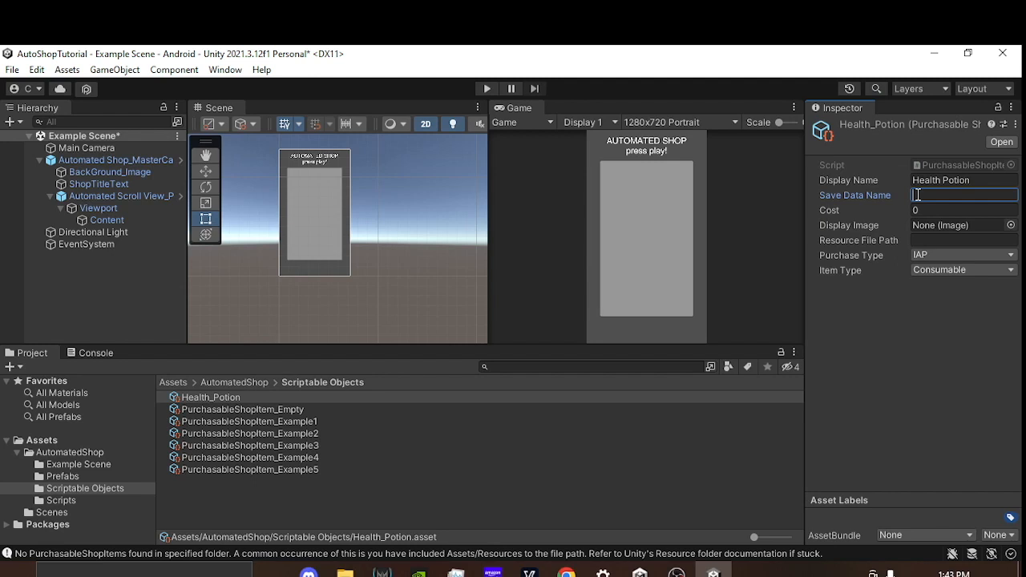
pyautogui.write('health_potion')
# Step: Set the Health_Potion item's Cost to 50 and browse the Display Image choices without assigning one
pyautogui.click(946, 210)
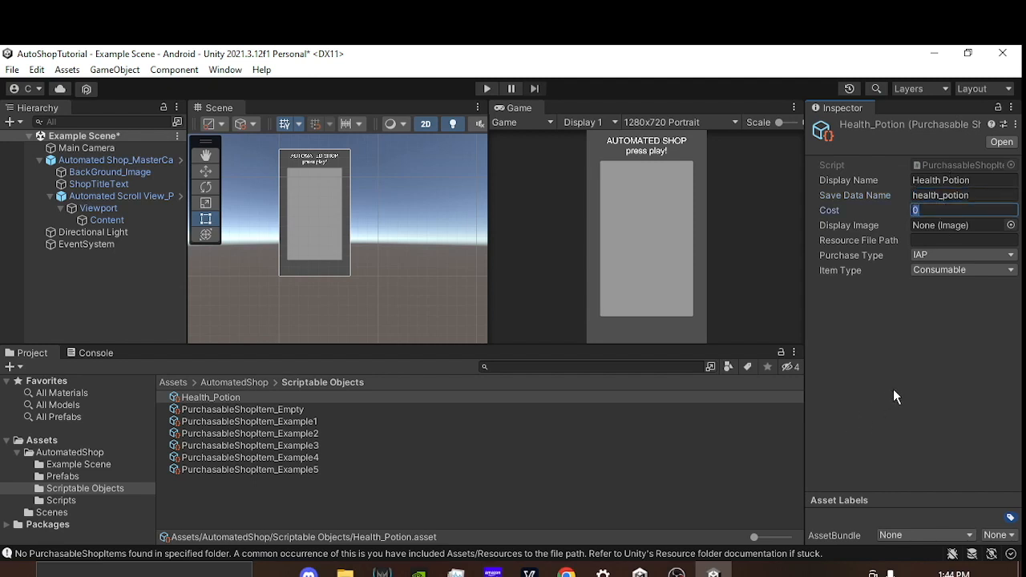
pyautogui.write('50')
pyautogui.click(1011, 225)
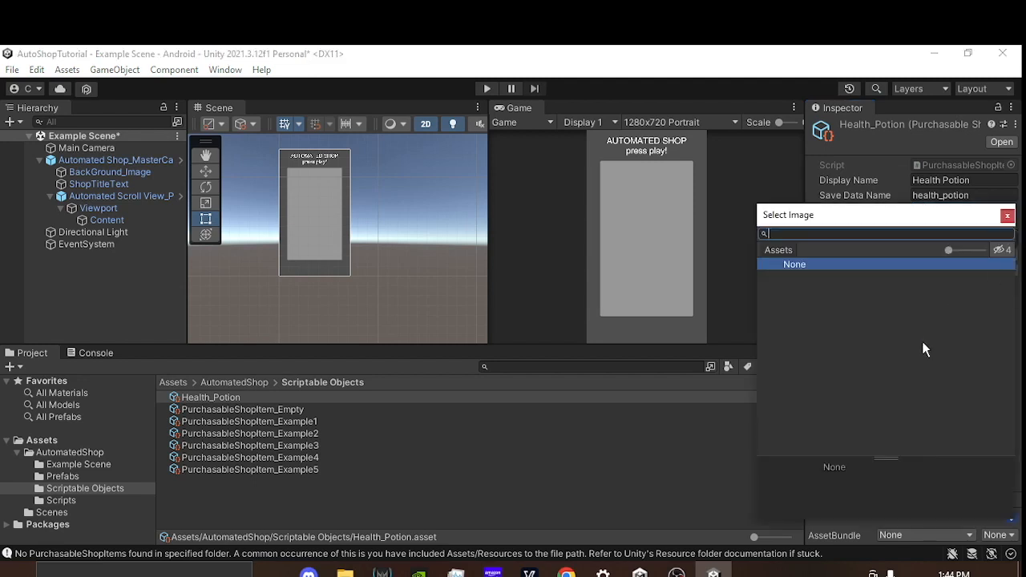
pyautogui.click(1008, 216)
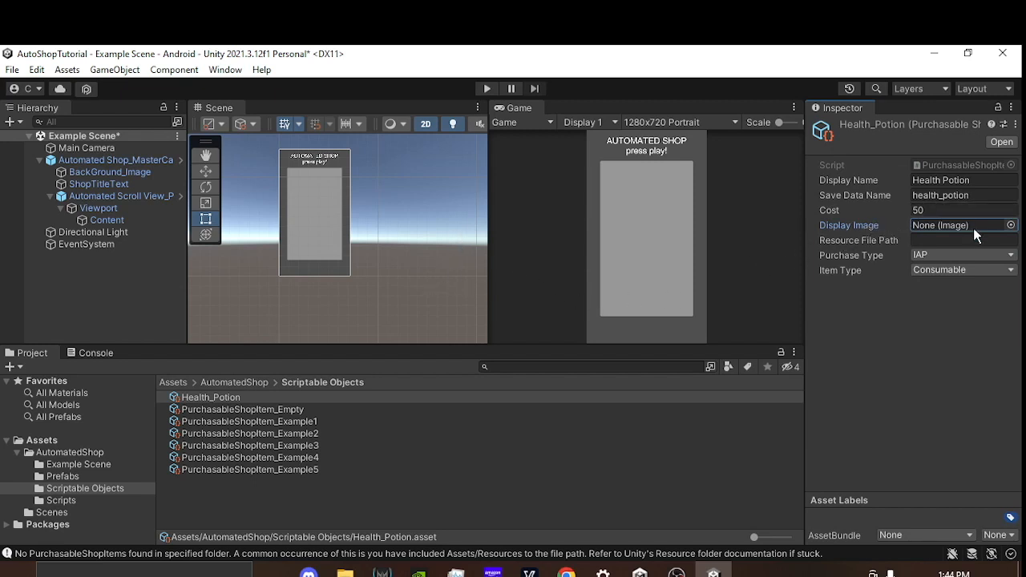
# Step: Enter "Resources/Consumables/Potions/health" as an example Resource File Path for the Health_Potion item
pyautogui.click(943, 239)
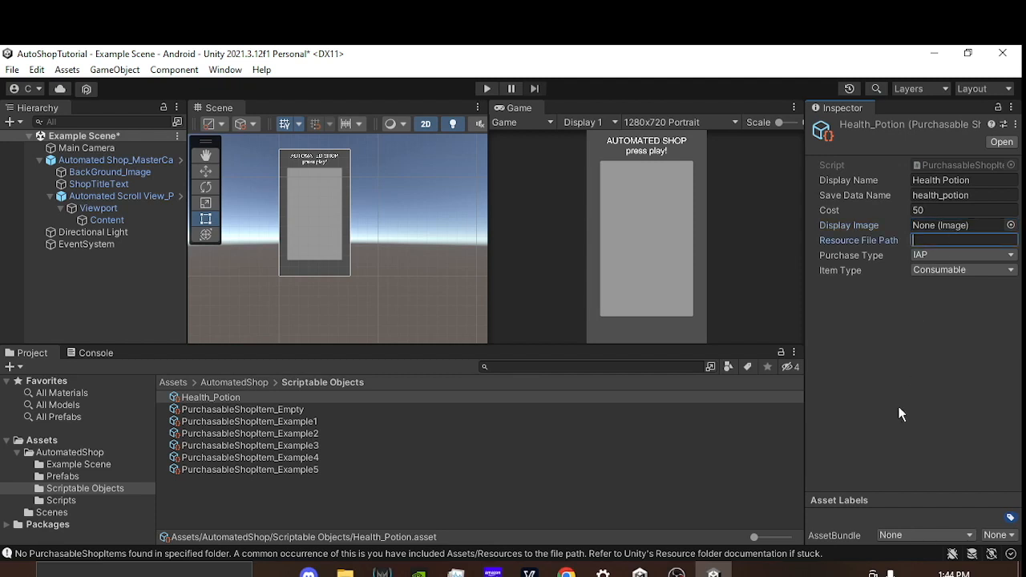
pyautogui.write('R')
pyautogui.write('esources')
pyautogui.write('/')
pyautogui.write('Consumables')
pyautogui.write('/')
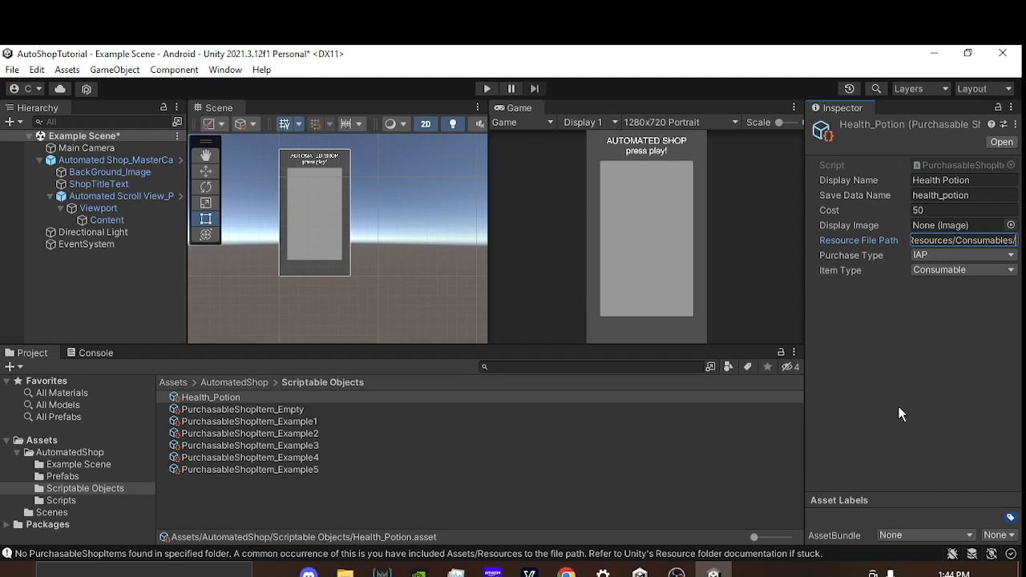
pyautogui.write('Potions')
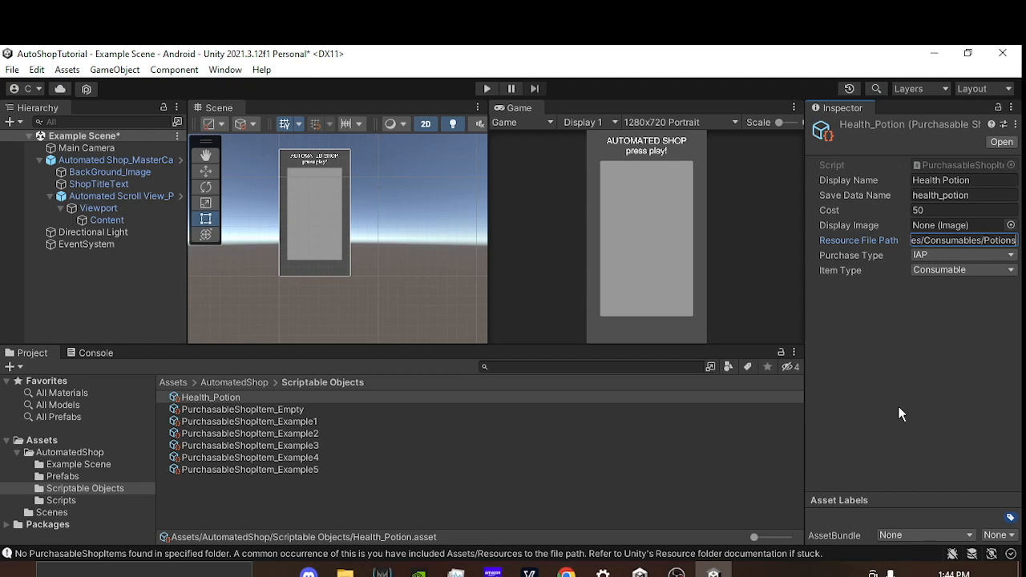
pyautogui.write('/health')
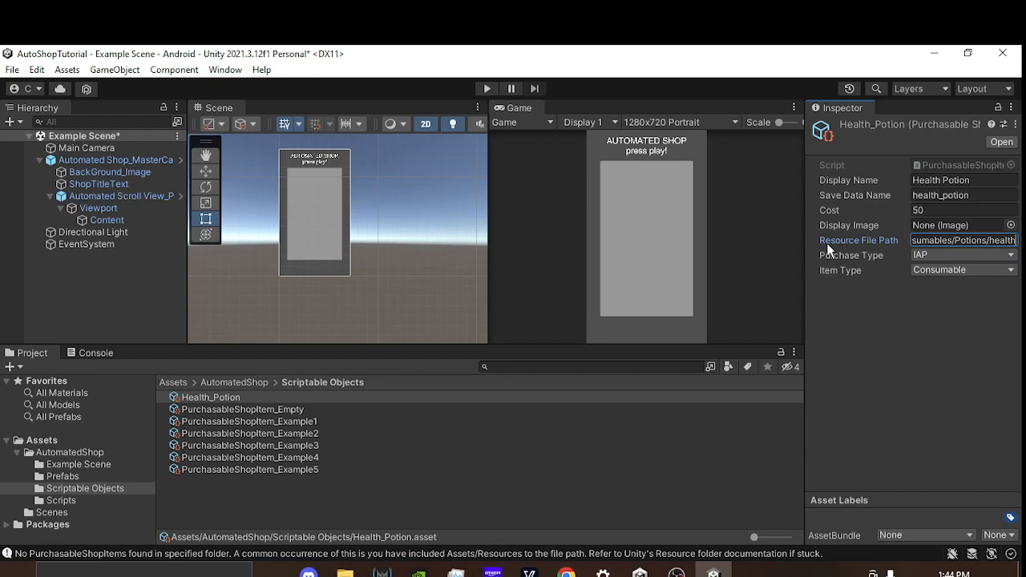
# Step: Clear the entire example path from the Health_Potion item's Resource File Path
pyautogui.hotkey('ctrl', 'shift', 'Left')
pyautogui.hotkey('ctrl', 'shift', 'Left')
pyautogui.hotkey('ctrl', 'shift', 'Left')
pyautogui.hotkey('ctrl', 'shift', 'Left')
pyautogui.hotkey('ctrl', 'shift', 'Left')
pyautogui.hotkey('ctrl', 'shift', 'Left')
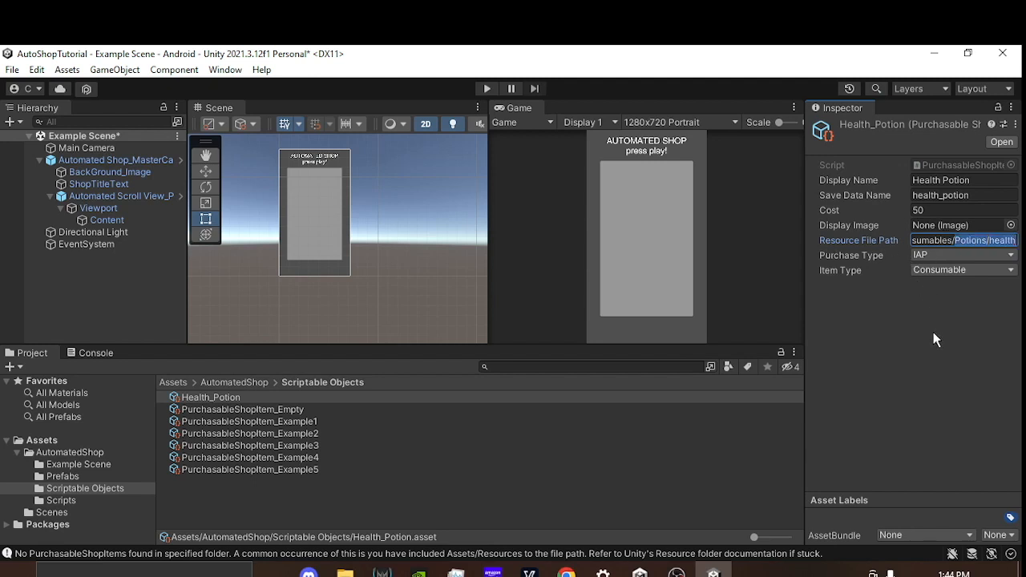
pyautogui.hotkey('ctrl', 'shift', 'Left')
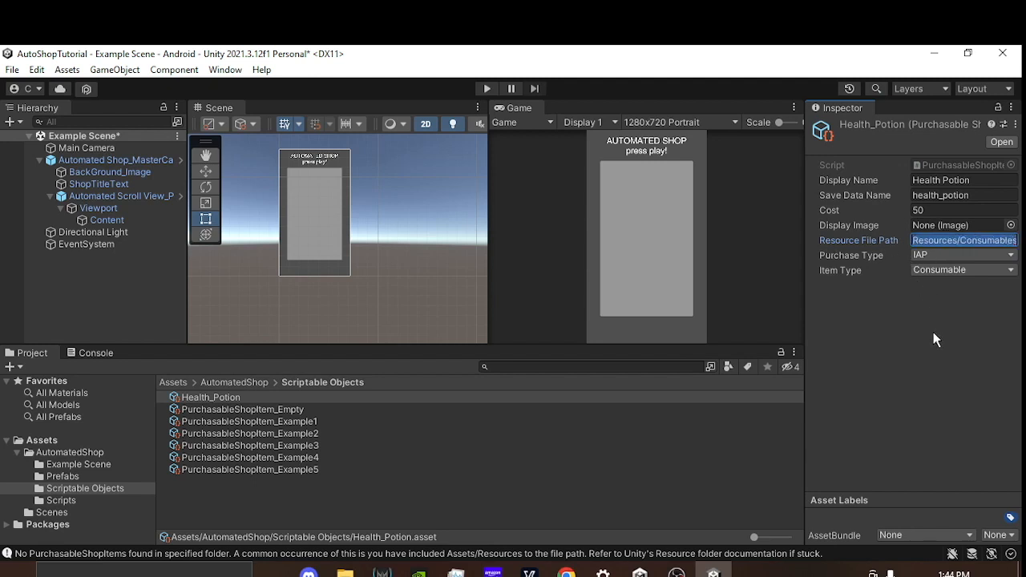
pyautogui.press('BackSpace')
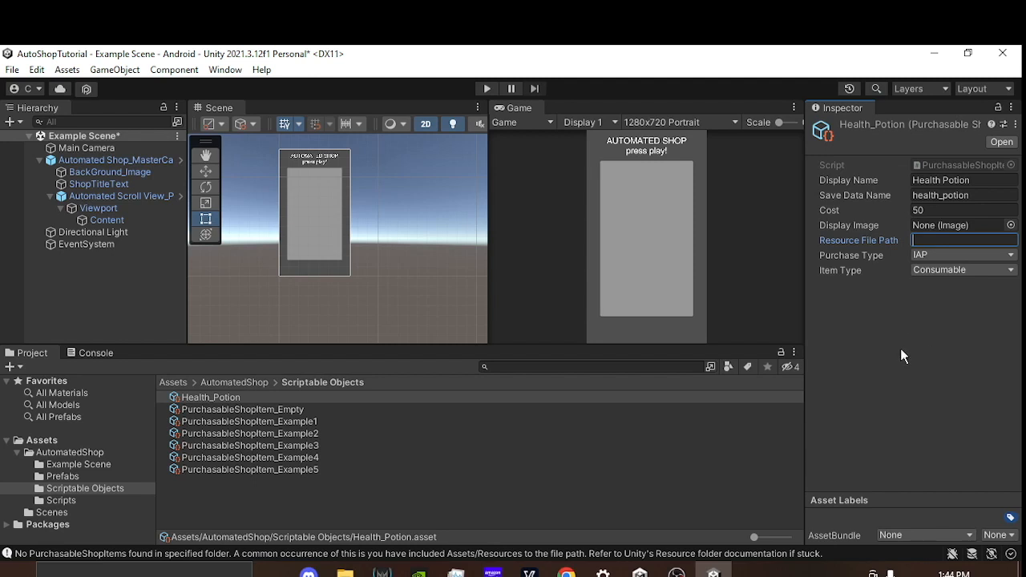
pyautogui.click(918, 333)
pyautogui.moveTo(890, 239)
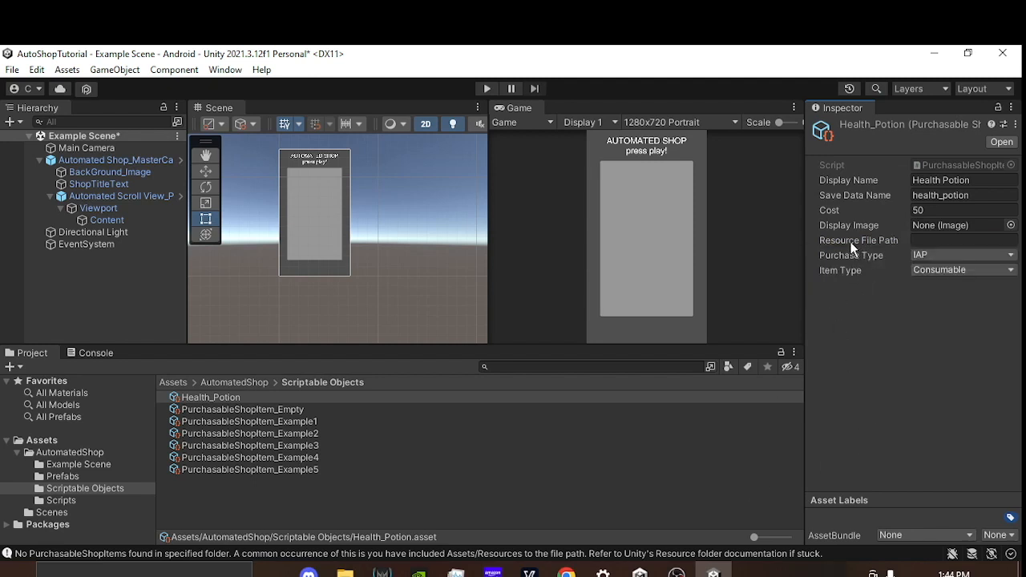
pyautogui.moveTo(849, 244)
# Step: Set the Health_Potion item's Purchase Type to Coins and its Item Type to Consumable
pyautogui.click(932, 253)
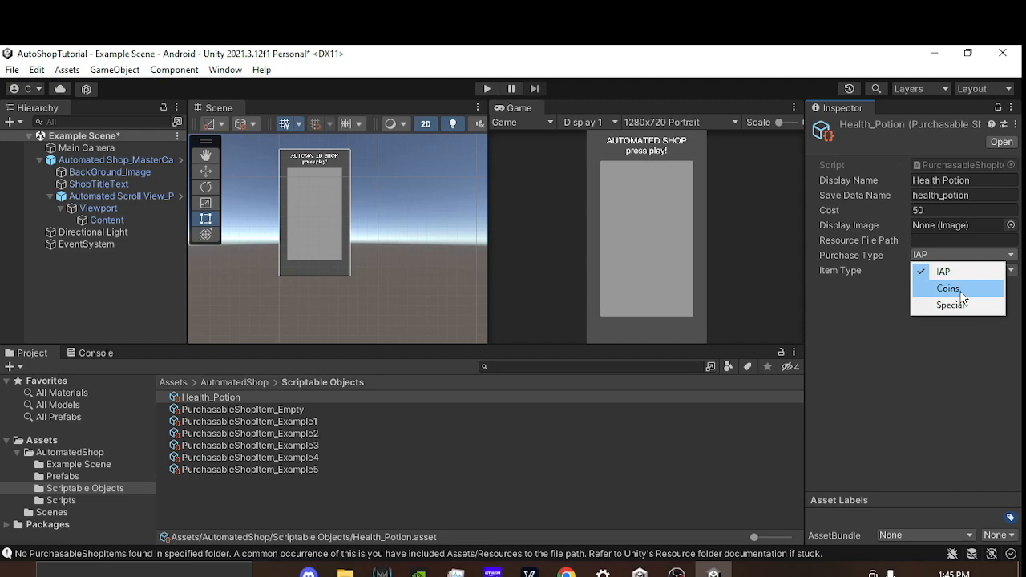
pyautogui.click(964, 290)
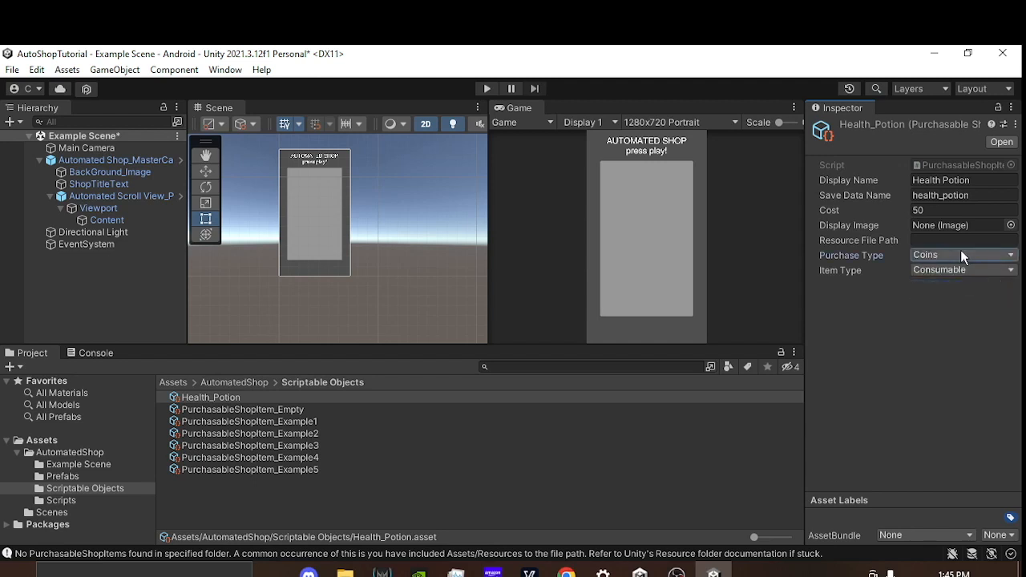
pyautogui.click(935, 207)
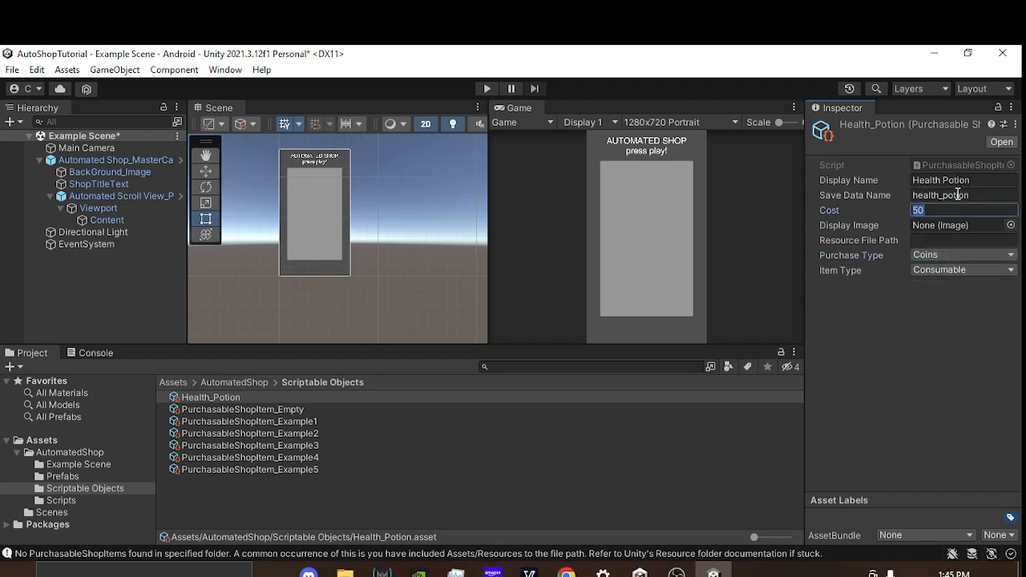
pyautogui.click(937, 327)
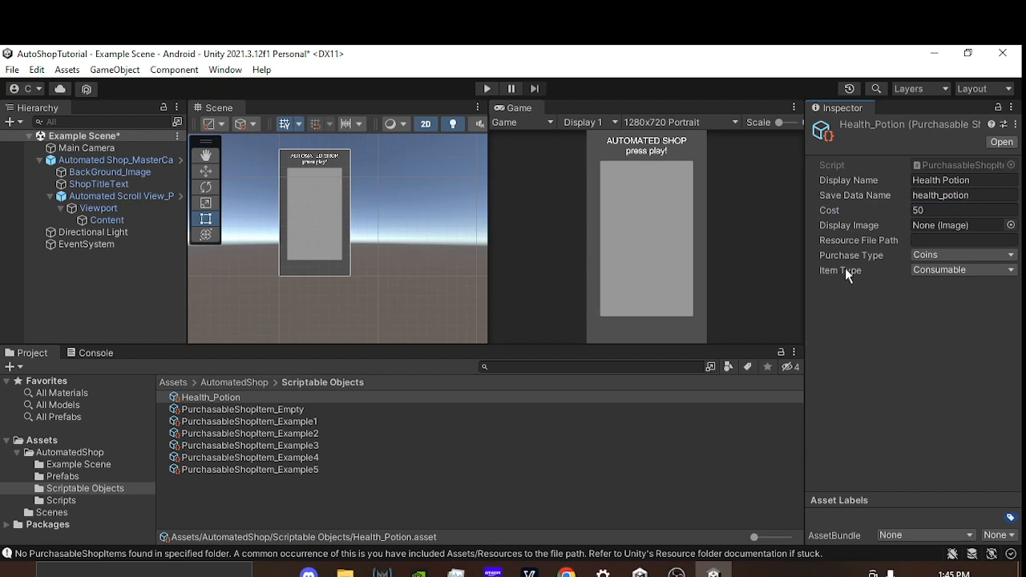
pyautogui.click(941, 271)
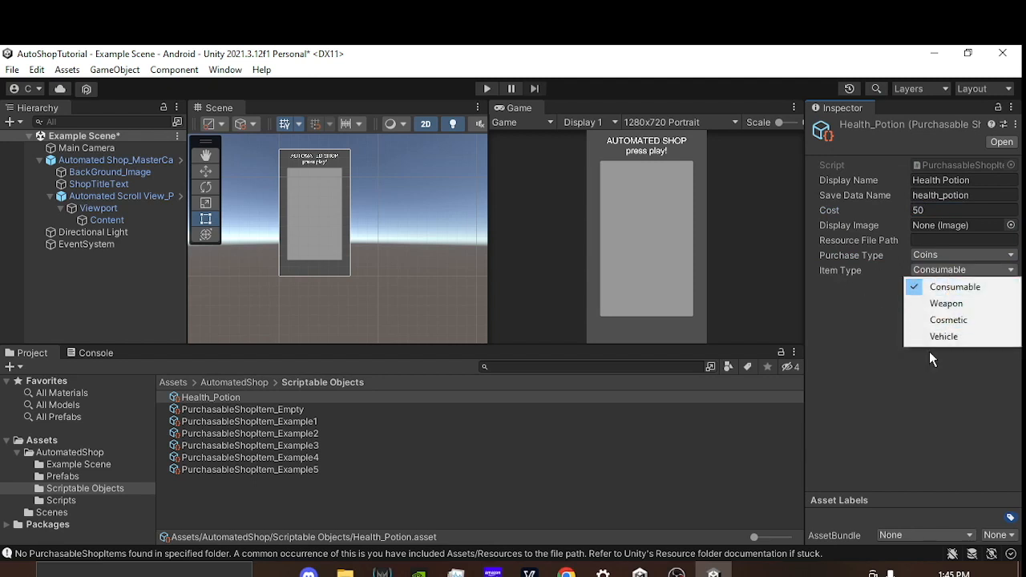
pyautogui.click(954, 287)
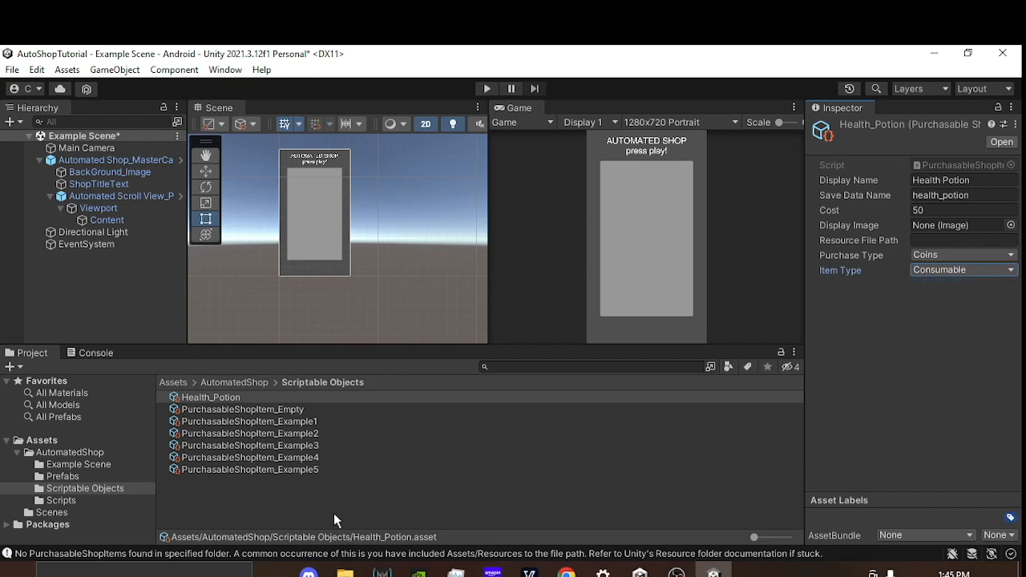
# Step: Empty the Purchasable Items list in the Content object's Shop Content Manager by setting its size to 0
pyautogui.click(299, 508)
pyautogui.click(229, 400)
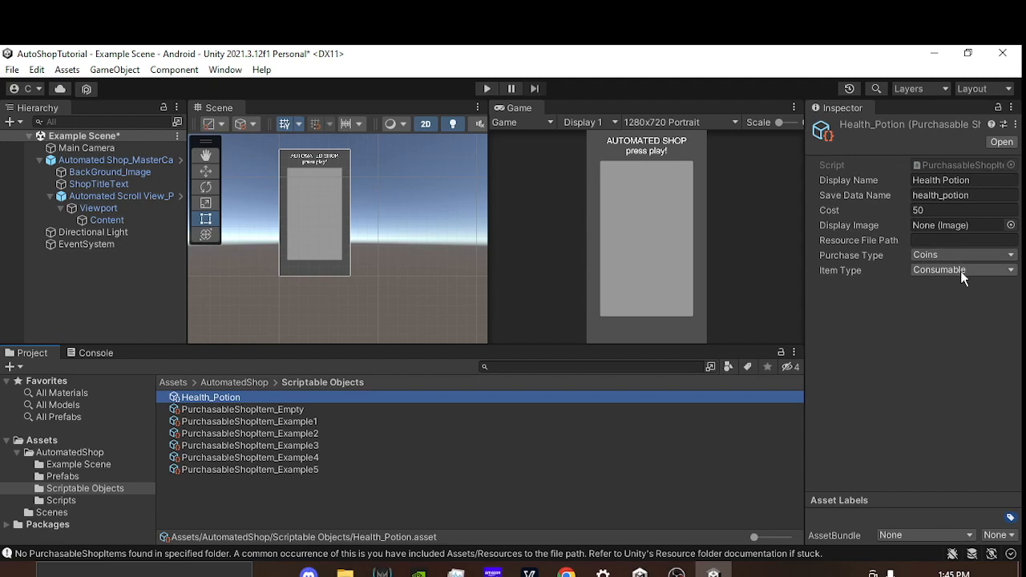
pyautogui.click(109, 221)
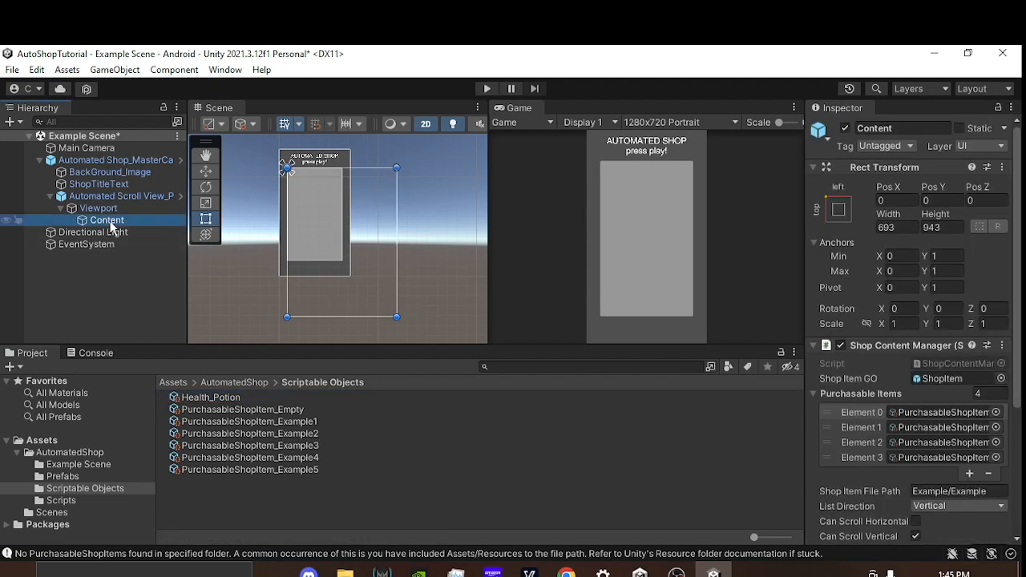
pyautogui.click(994, 392)
pyautogui.write('0')
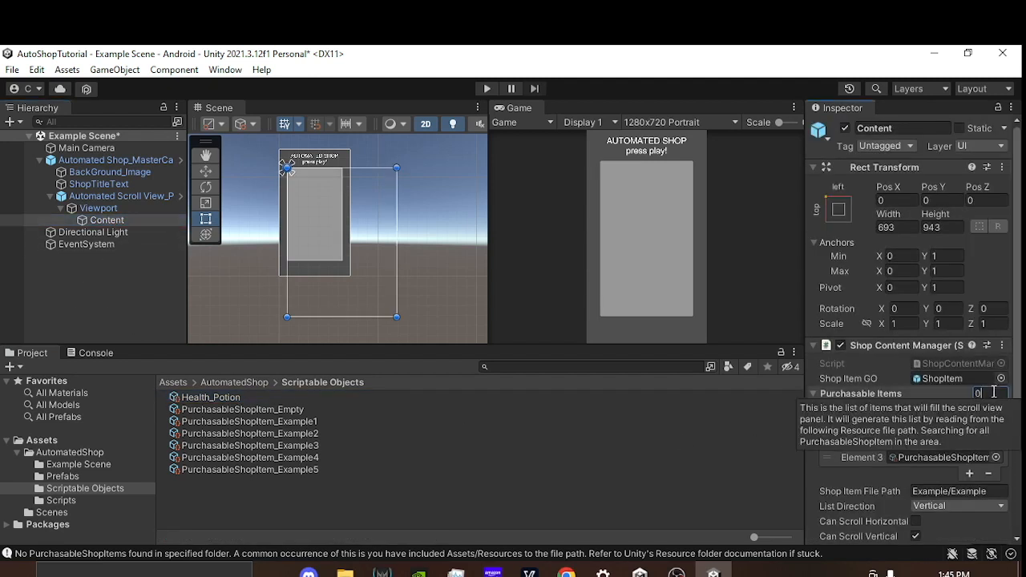
pyautogui.press('Return')
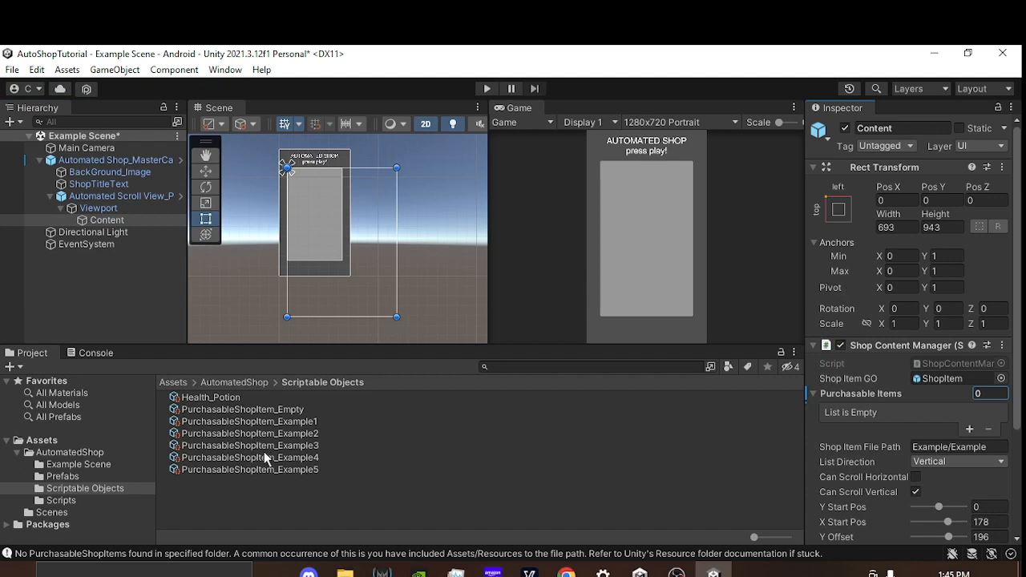
# Step: Add one element to Content's empty Purchasable Items list and assign the Health_Potion asset to it
pyautogui.click(969, 429)
pyautogui.click(232, 402)
pyautogui.moveTo(232, 403)
pyautogui.mouseDown()
pyautogui.moveTo(950, 411)
pyautogui.moveTo(932, 416)
pyautogui.mouseUp()
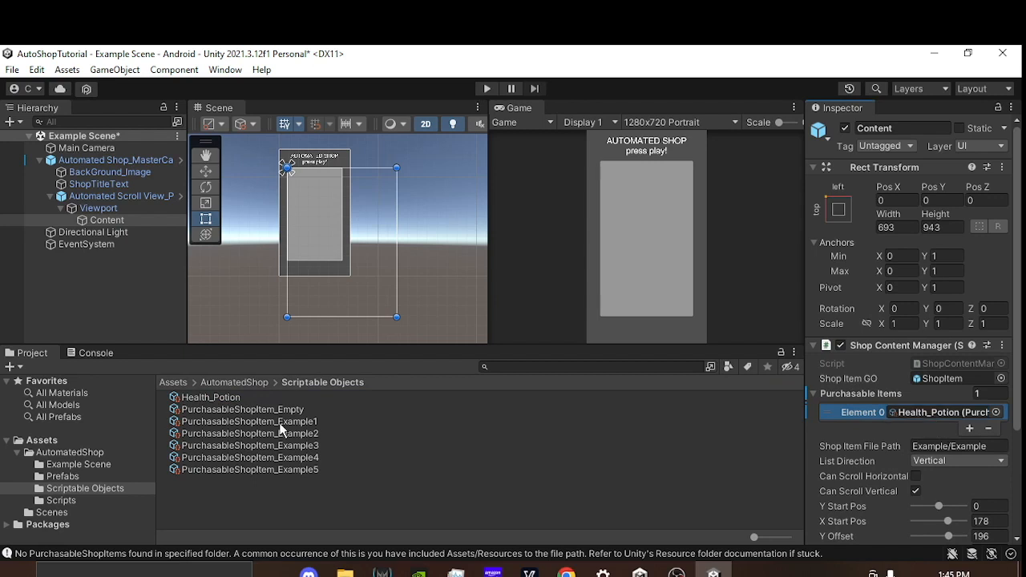
# Step: Run the scene with the Game view maximized to check the Health Potion shop entry, and stop play mode
pyautogui.click(487, 89)
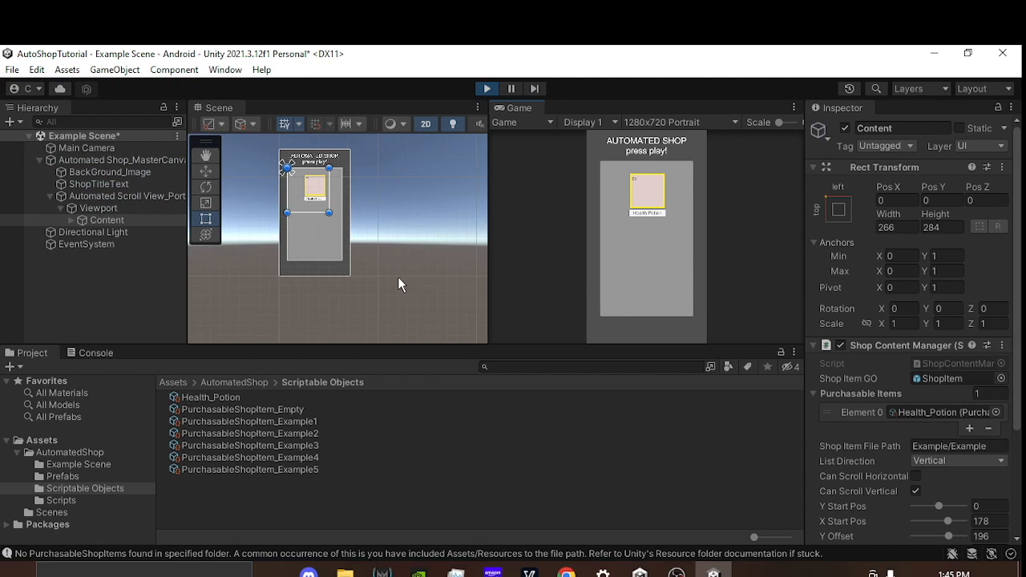
pyautogui.click(794, 107)
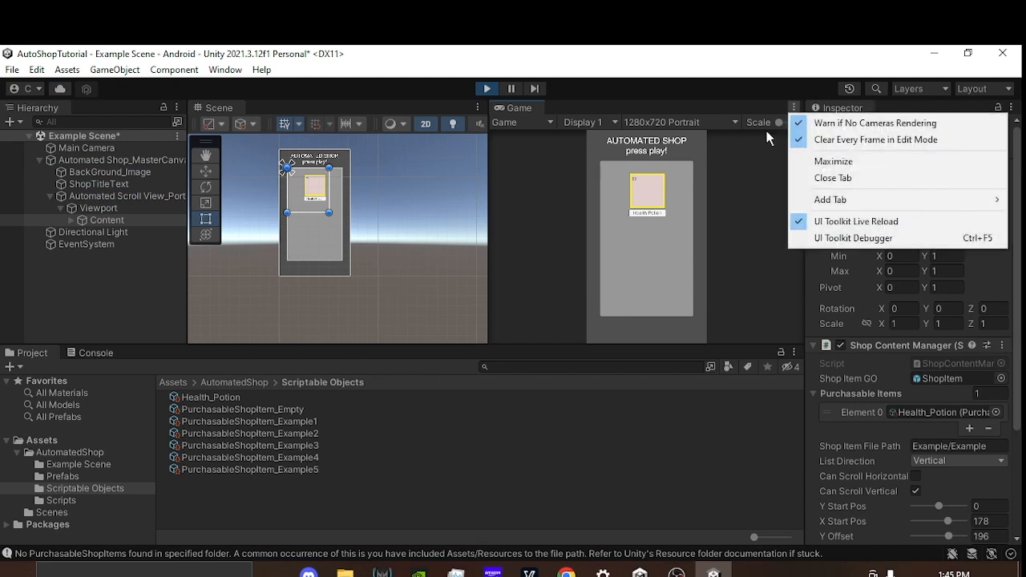
pyautogui.click(866, 164)
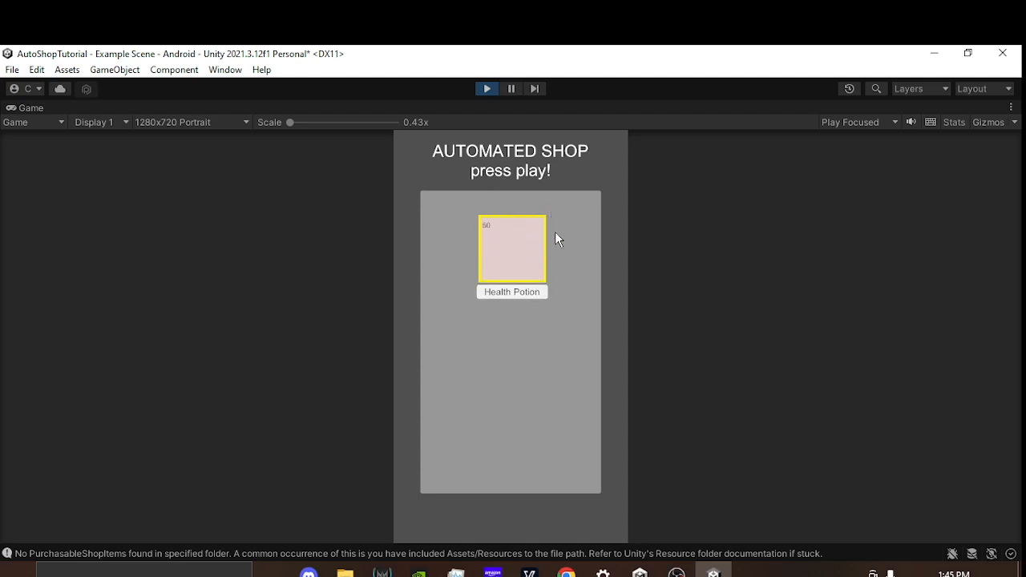
pyautogui.click(487, 89)
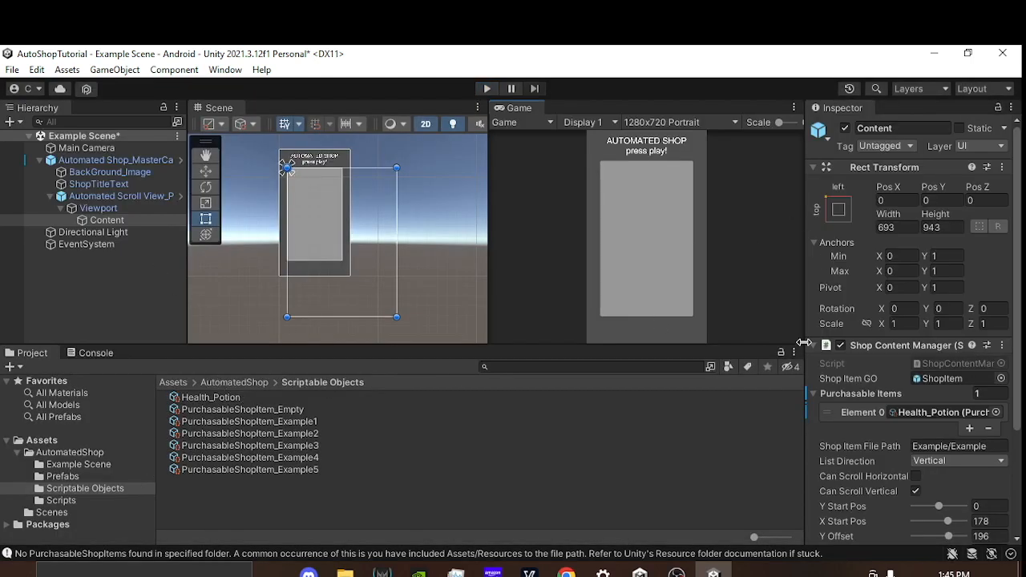
# Step: Open the ShopItem prefab referenced by the Shop Content Manager to examine its layout, and return to the scene
pyautogui.click(932, 379)
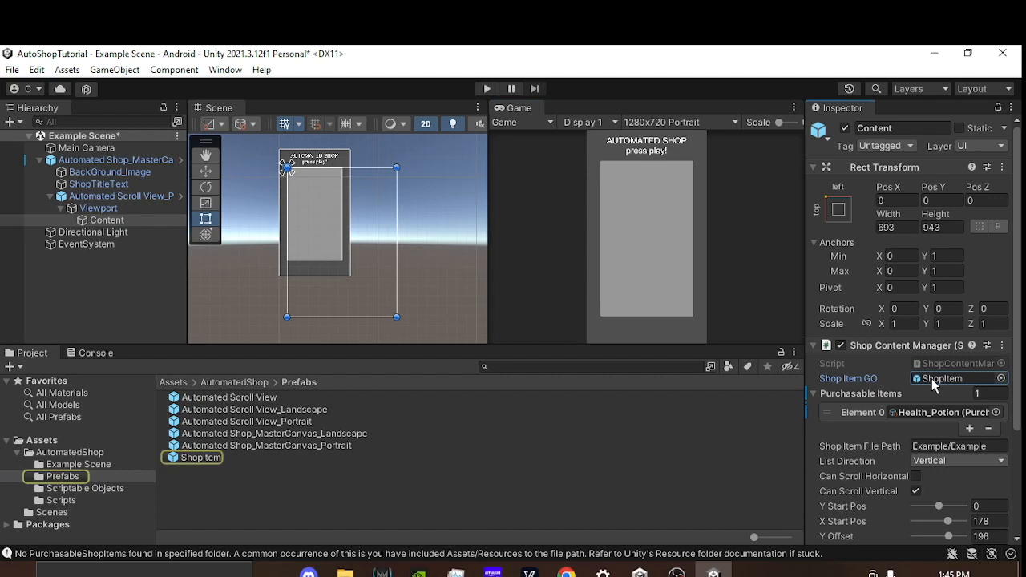
pyautogui.doubleClick(198, 458)
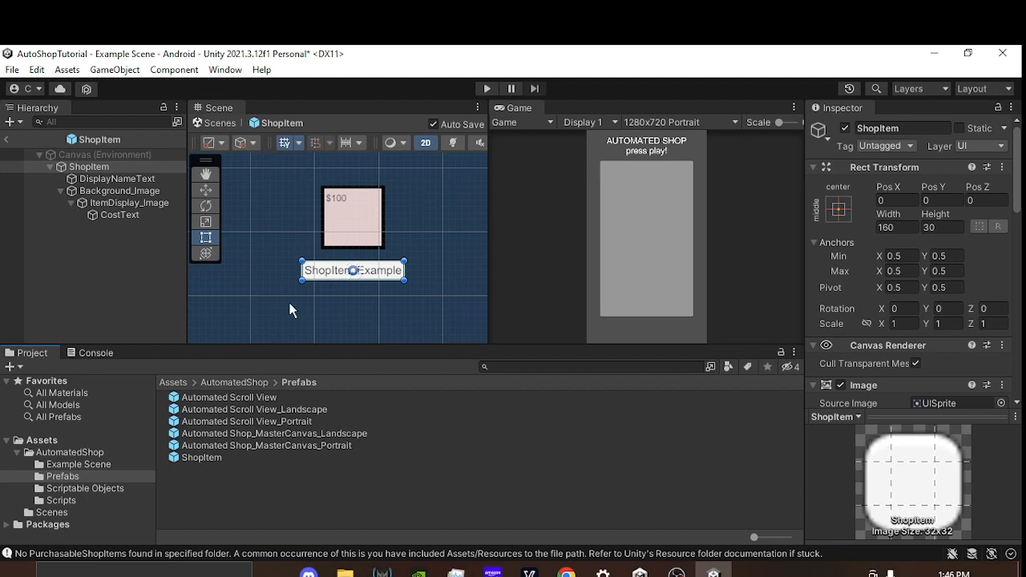
pyautogui.click(212, 122)
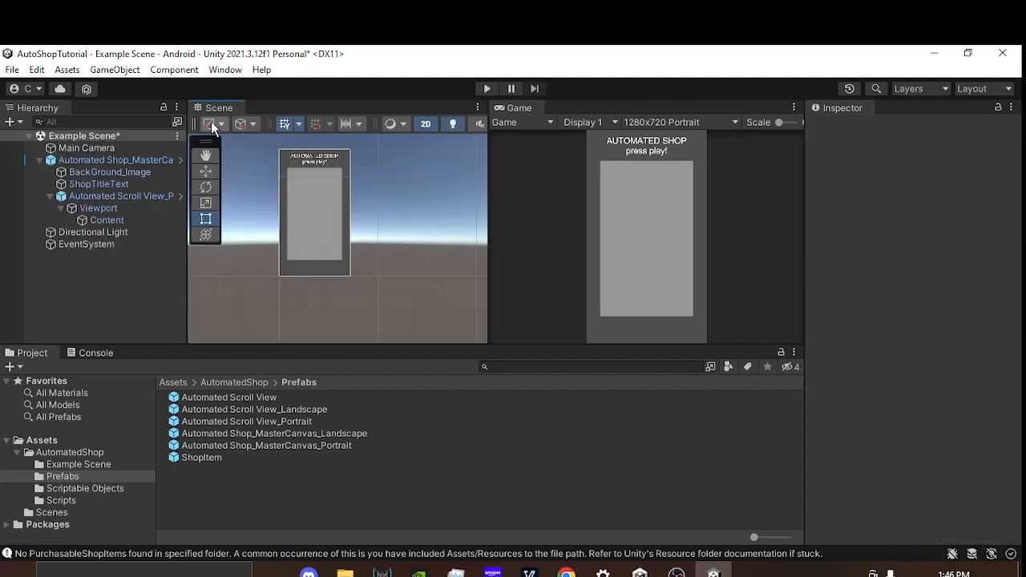
# Step: Create a new Purchasable Shop Item asset named BatMobile in the Scriptable Objects folder
pyautogui.click(88, 488)
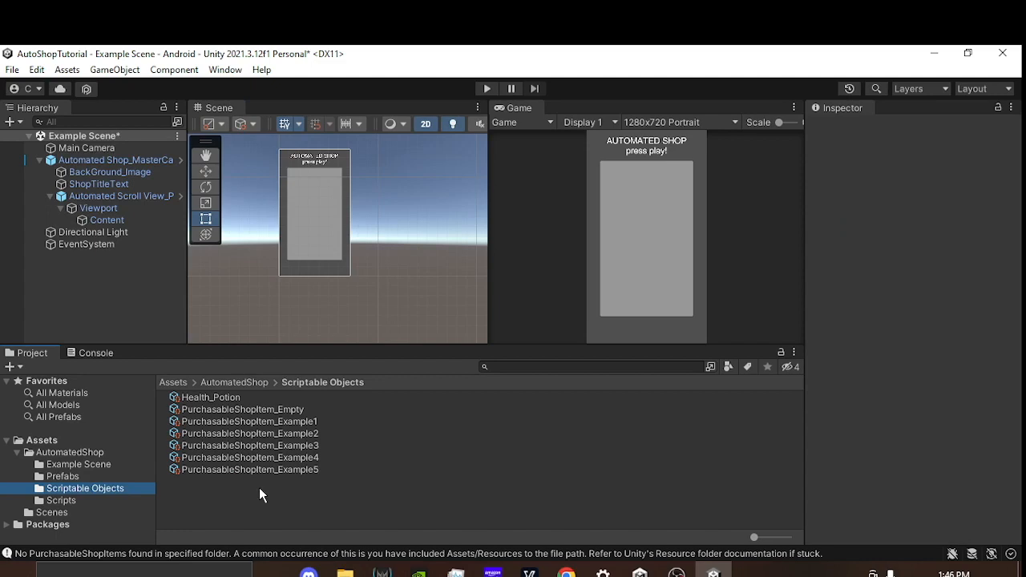
pyautogui.rightClick(238, 486)
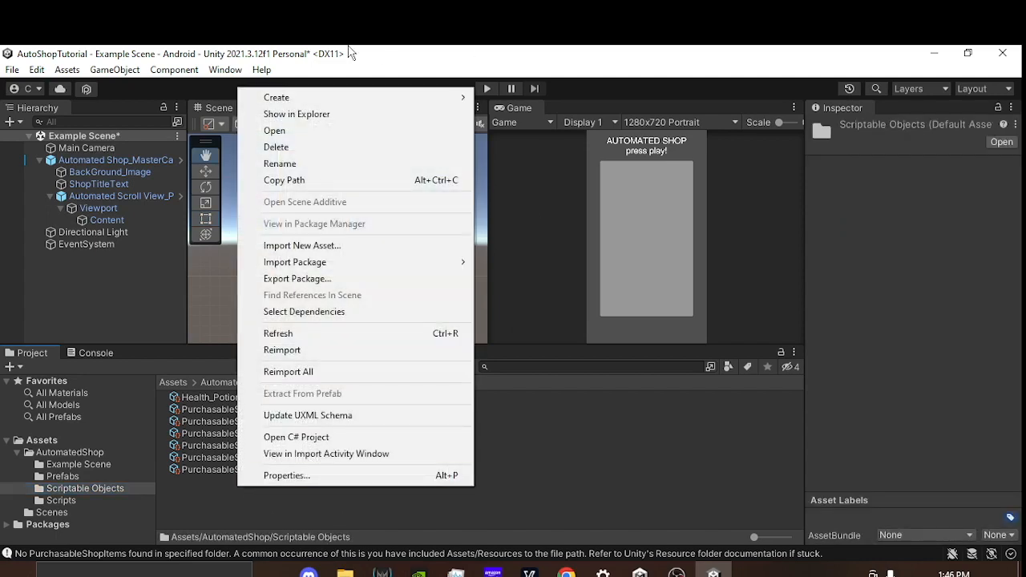
pyautogui.moveTo(298, 96)
pyautogui.moveTo(538, 78)
pyautogui.click(730, 77)
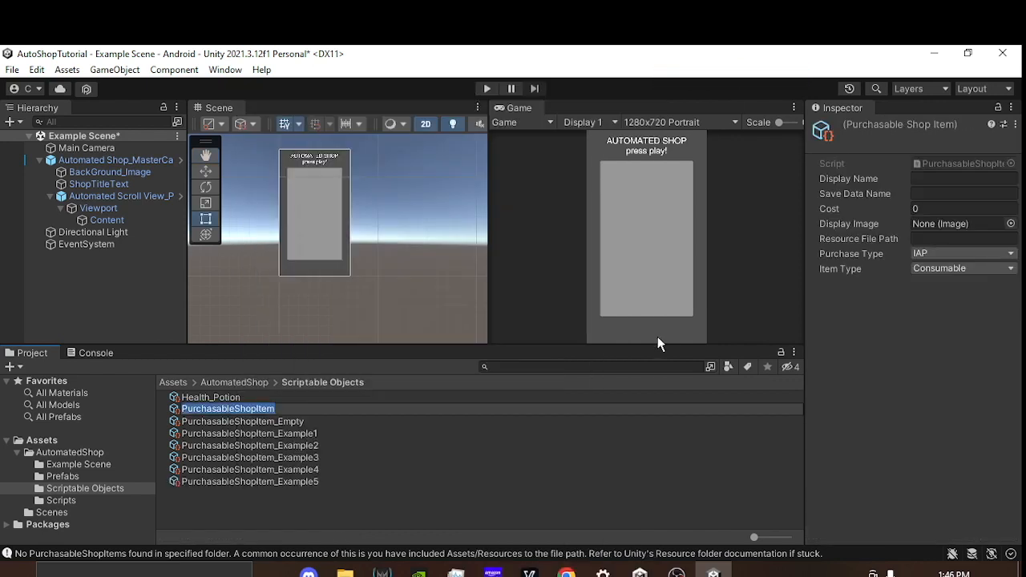
pyautogui.write('Truck')
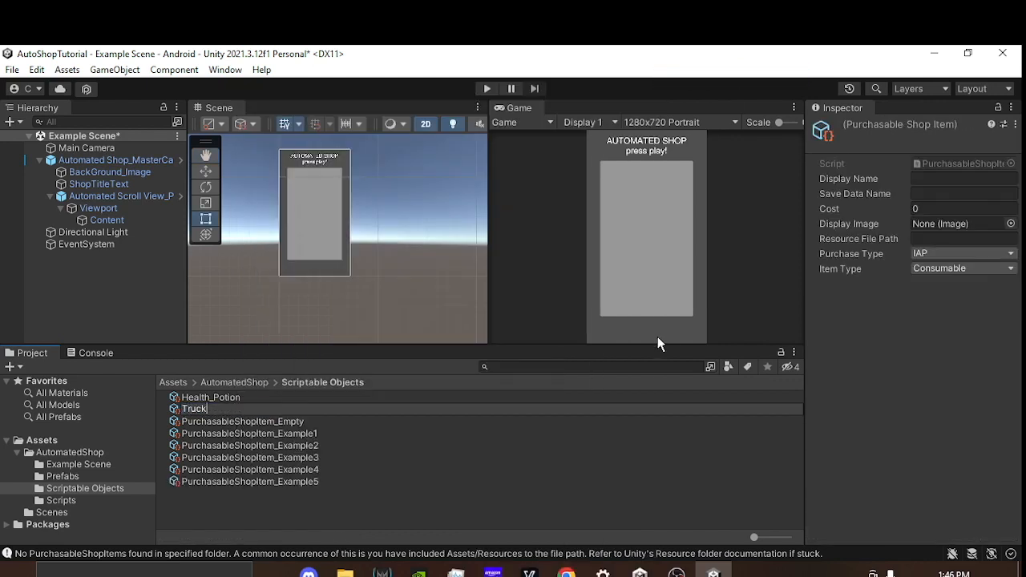
pyautogui.press('Return')
pyautogui.write('BatMobile')
pyautogui.press('Return')
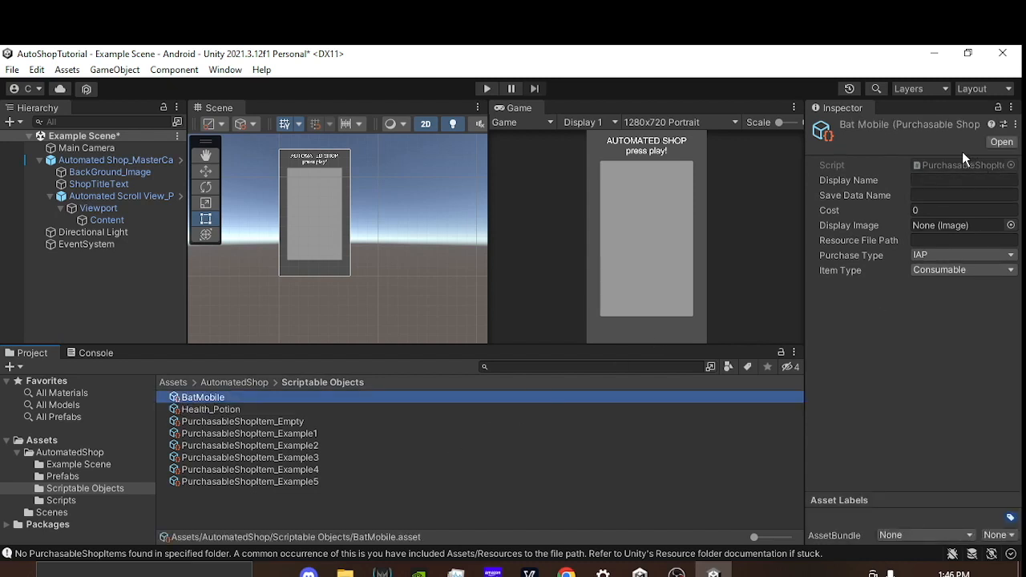
# Step: Set the BatMobile item's Display Name to "BatMobile", correcting the misspelled ending
pyautogui.click(951, 181)
pyautogui.write('BatMobile')
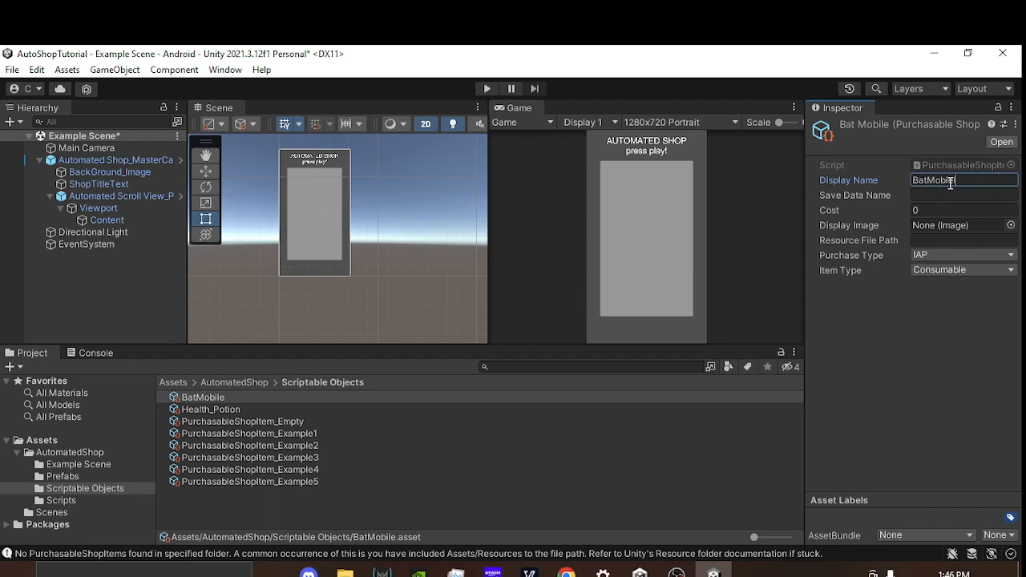
pyautogui.click(935, 195)
pyautogui.hotkey('shift', 'Tab')
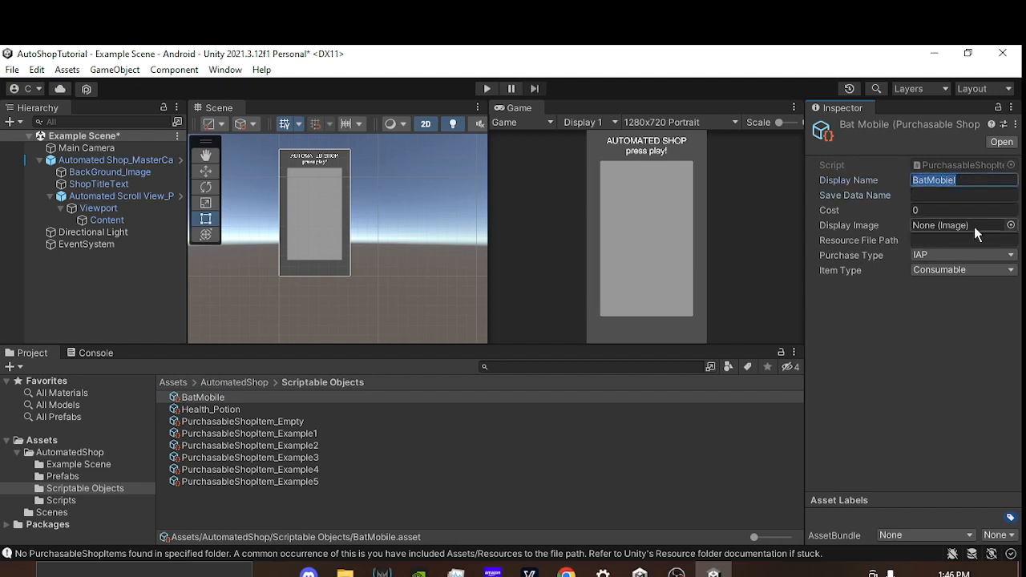
pyautogui.press('End')
pyautogui.press('BackSpace')
pyautogui.press('BackSpace')
pyautogui.write('le')
pyautogui.press('Tab')
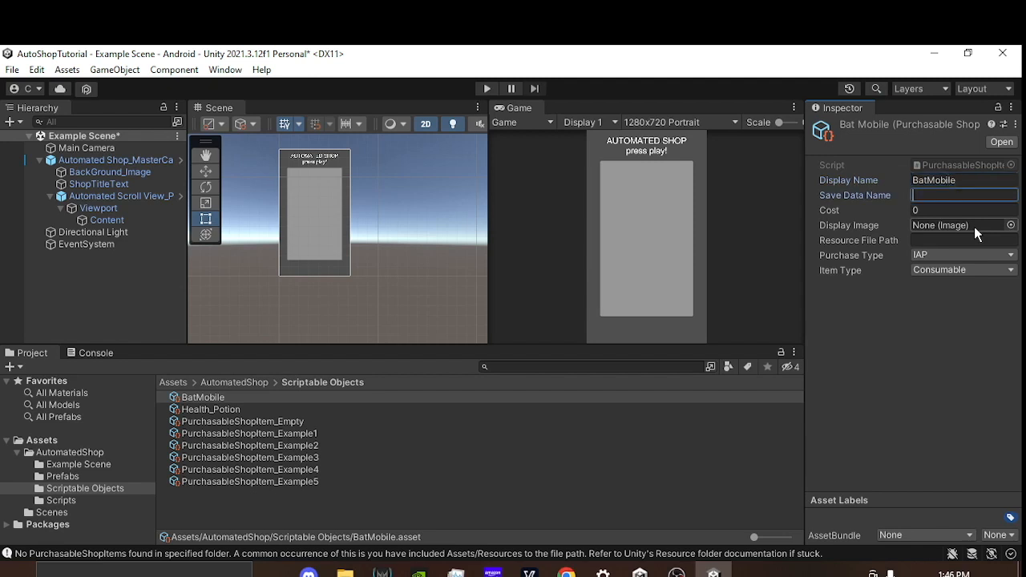
# Step: Set the BatMobile item's Save Data Name to "vehicle_bat" and its Cost to 50000
pyautogui.write('vehicle_bat')
pyautogui.click(936, 210)
pyautogui.write('50000')
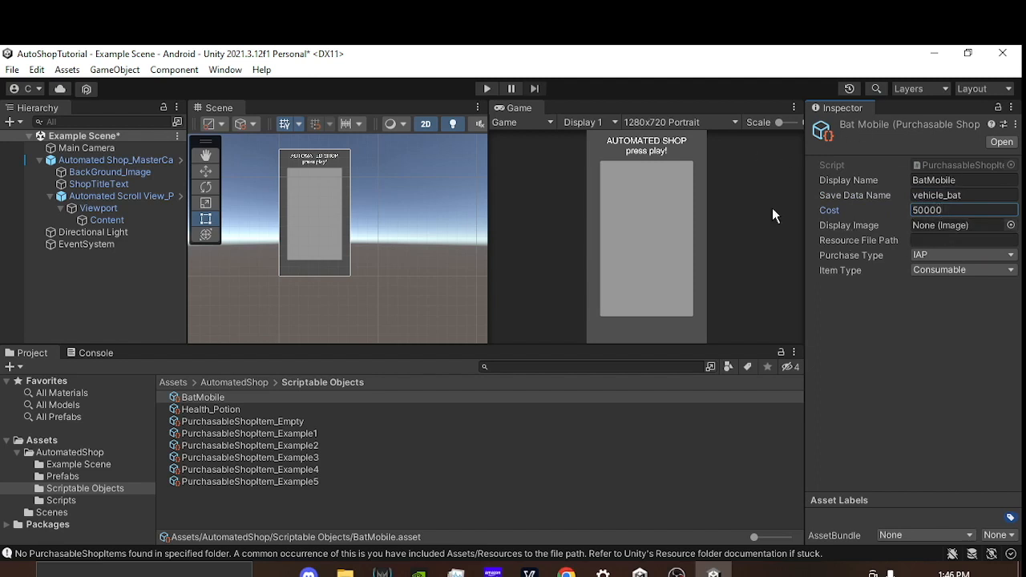
# Step: Set the BatMobile item's Purchase Type to Special and its Item Type to Vehicle, leaving the Resource File Path empty
pyautogui.click(960, 241)
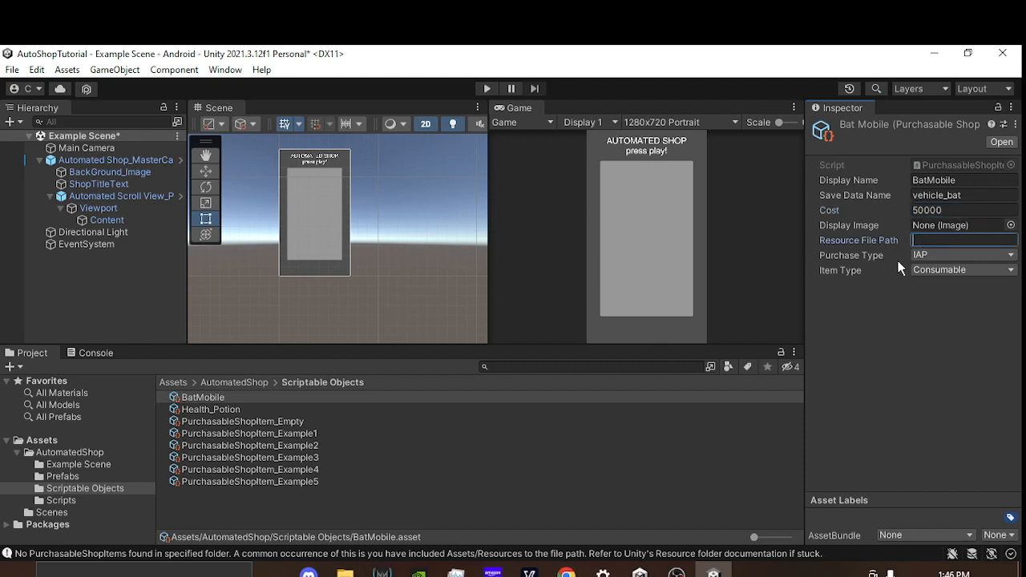
pyautogui.click(939, 255)
pyautogui.click(943, 273)
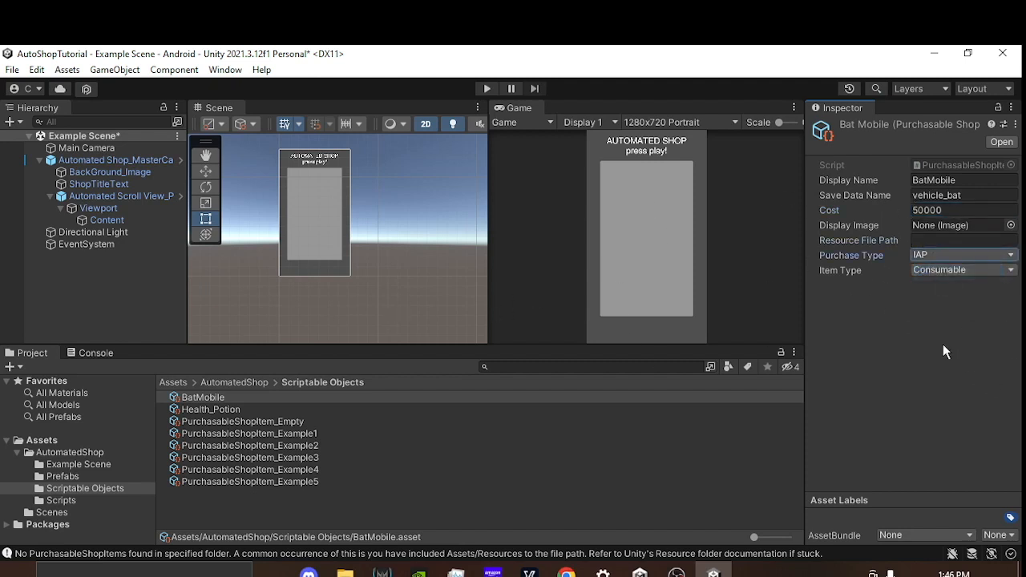
pyautogui.click(948, 254)
pyautogui.click(946, 303)
pyautogui.click(973, 267)
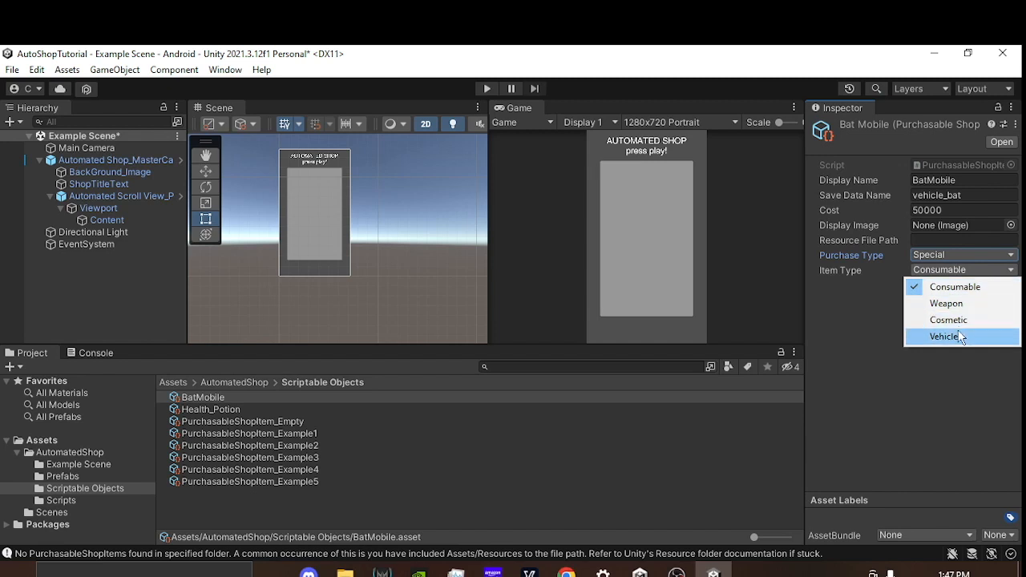
pyautogui.click(960, 337)
# Step: Add a second element to Content's Purchasable Items list and assign the BatMobile asset to it
pyautogui.scroll(-3, 369, 275)
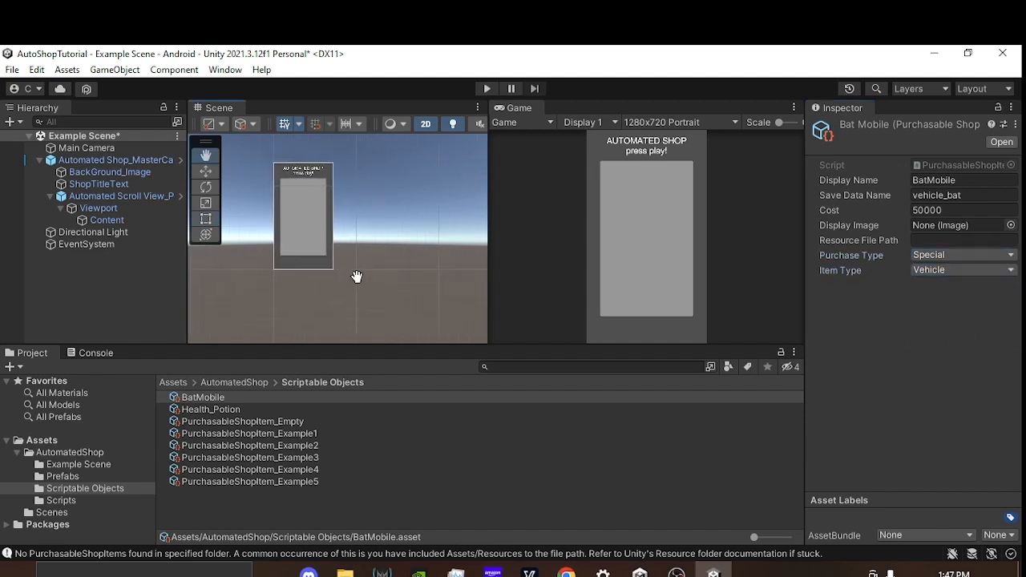
pyautogui.click(130, 221)
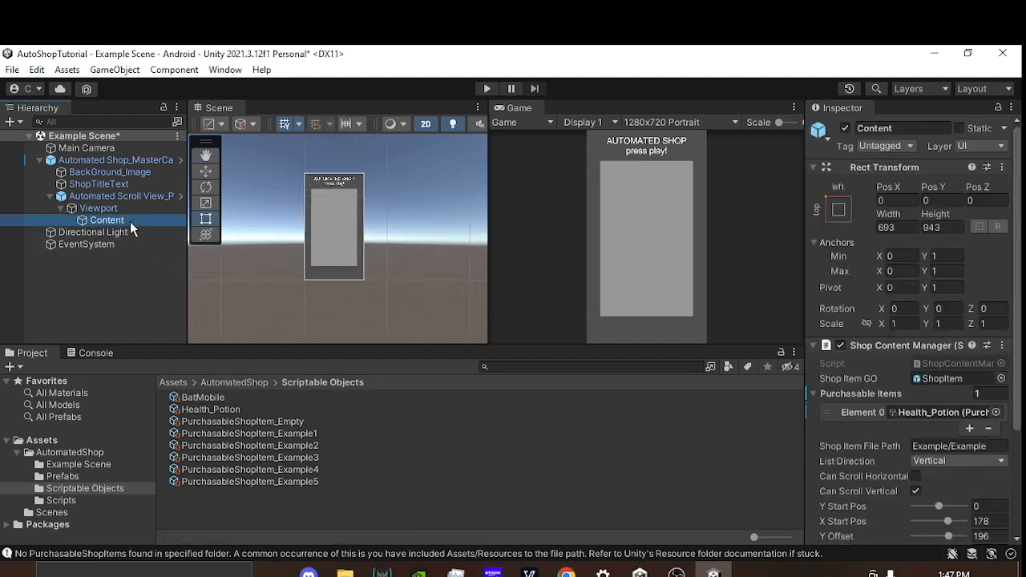
pyautogui.scroll(-1, 920, 361)
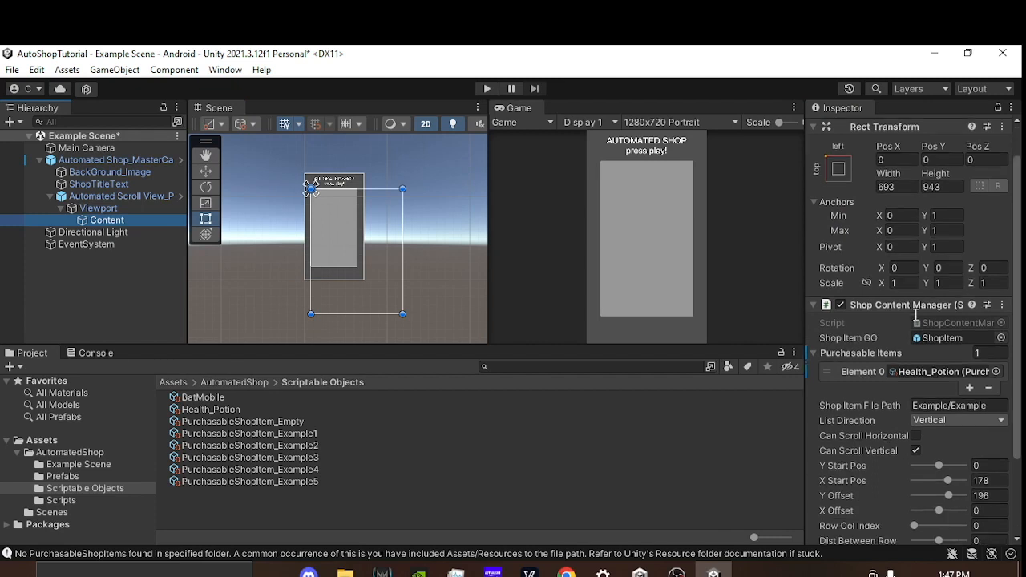
pyautogui.click(971, 390)
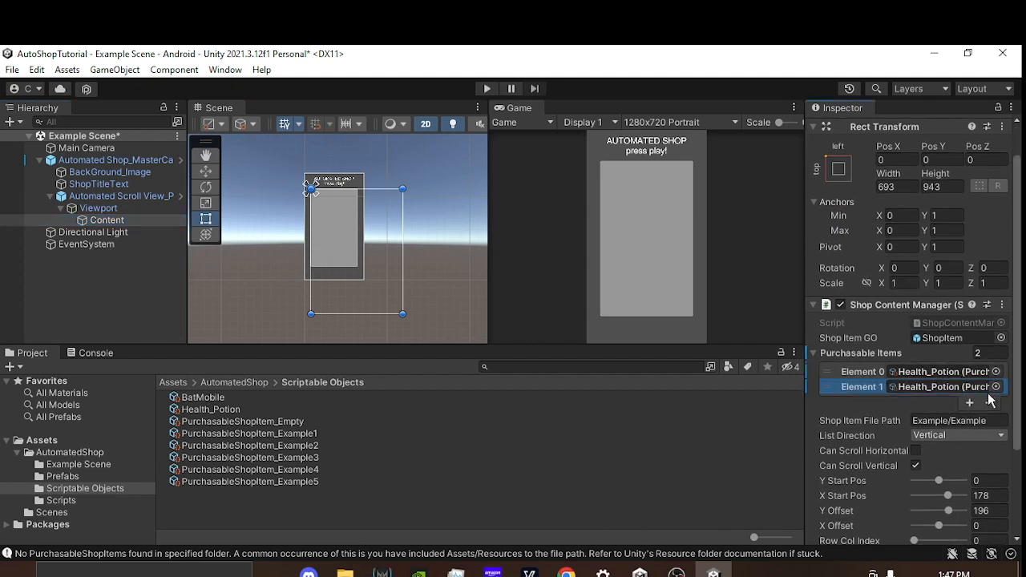
pyautogui.moveTo(206, 399)
pyautogui.mouseDown()
pyautogui.moveTo(860, 368)
pyautogui.moveTo(940, 386)
pyautogui.mouseUp()
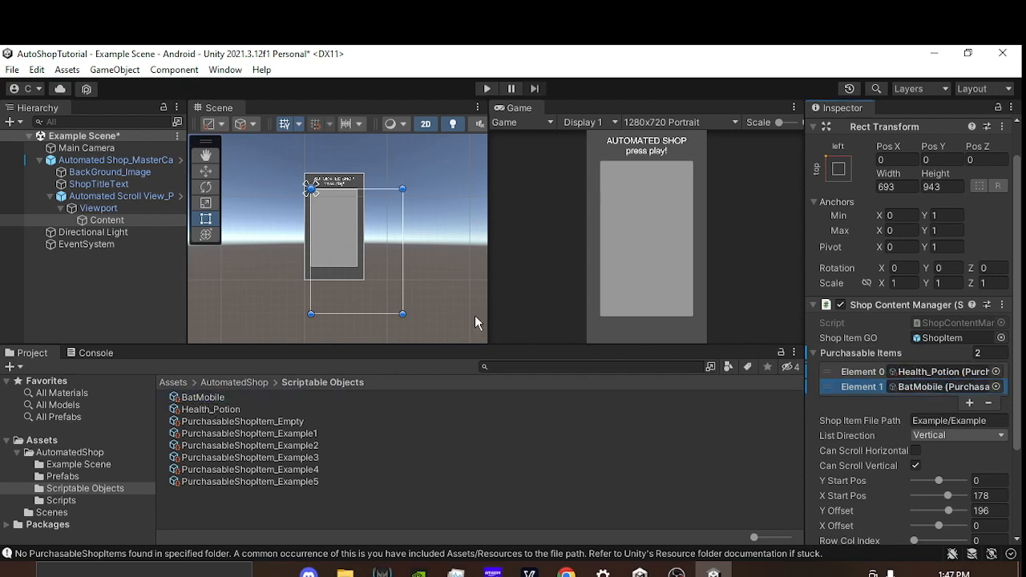
# Step: Run the scene, maximize the Game view to check both shop entries, and restore the normal layout
pyautogui.click(487, 88)
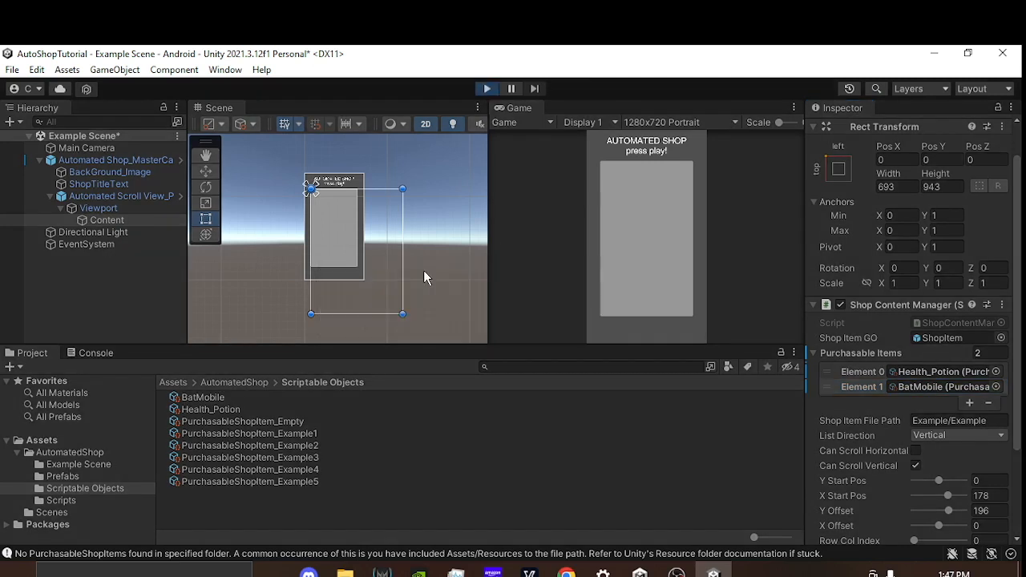
pyautogui.click(795, 109)
pyautogui.click(836, 161)
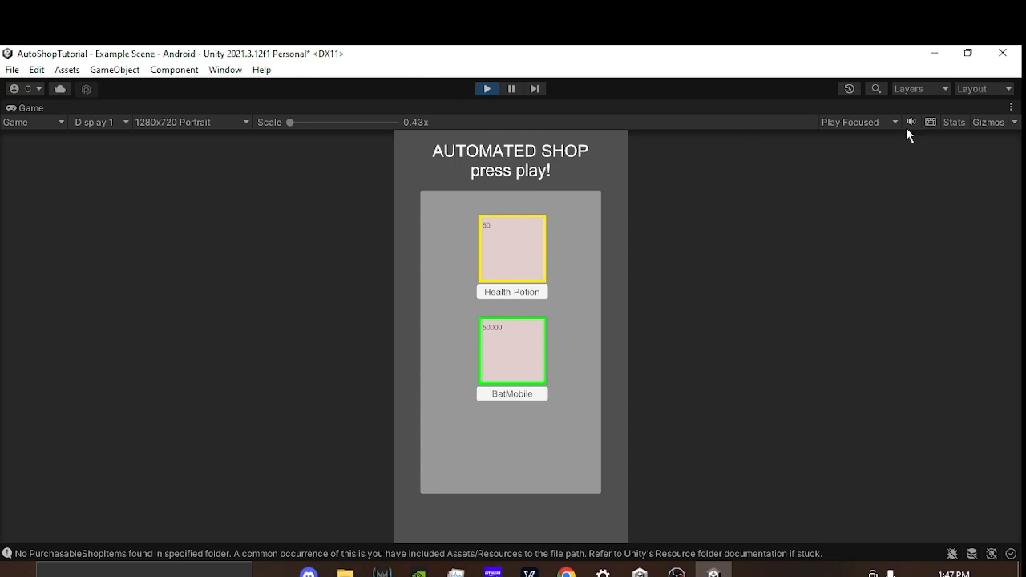
pyautogui.click(1011, 107)
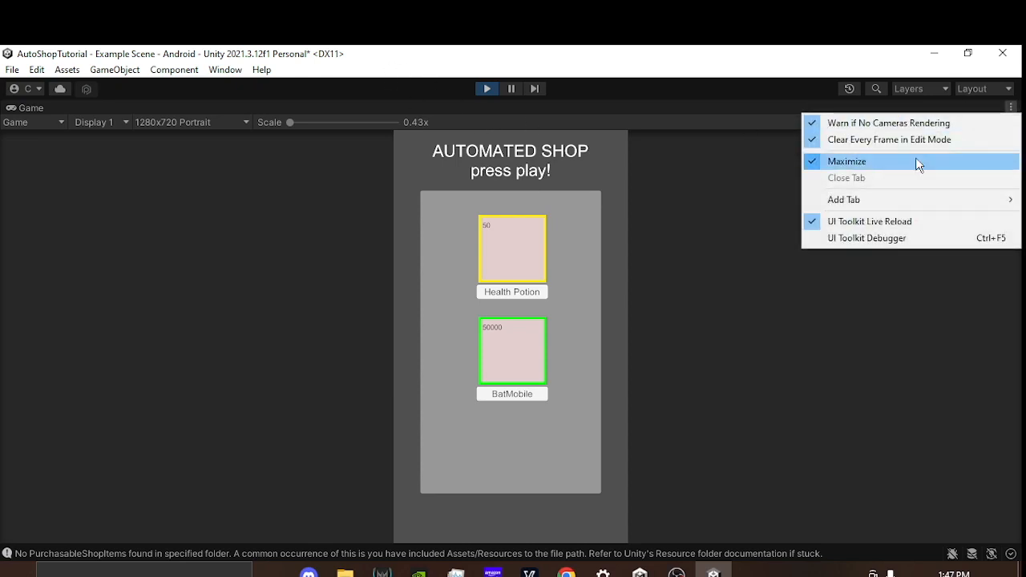
pyautogui.click(916, 161)
# Step: Look closer at the generated shop items in the Scene view and open the Console to read its log
pyautogui.scroll(2, 369, 250)
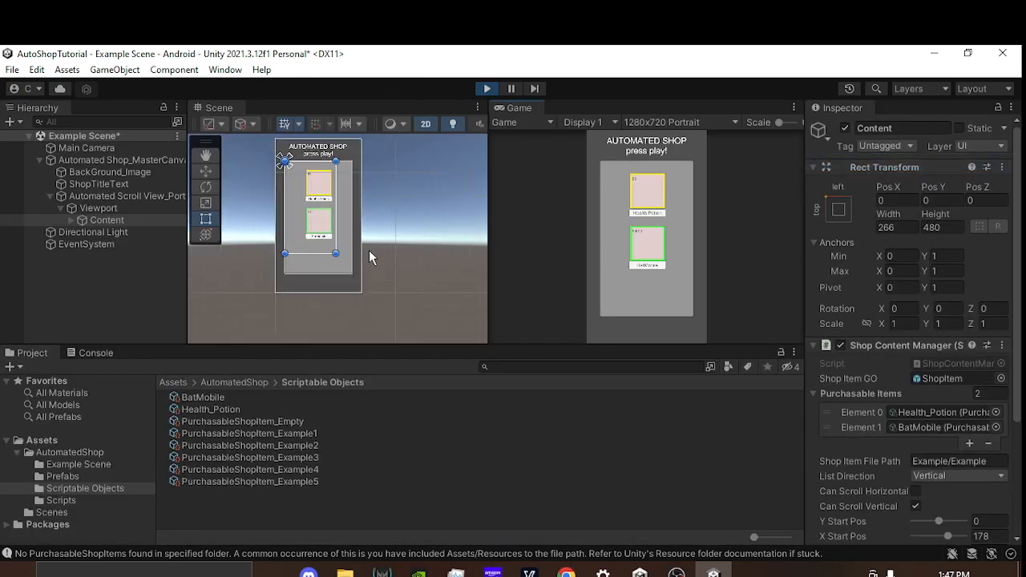
pyautogui.scroll(1, 369, 250)
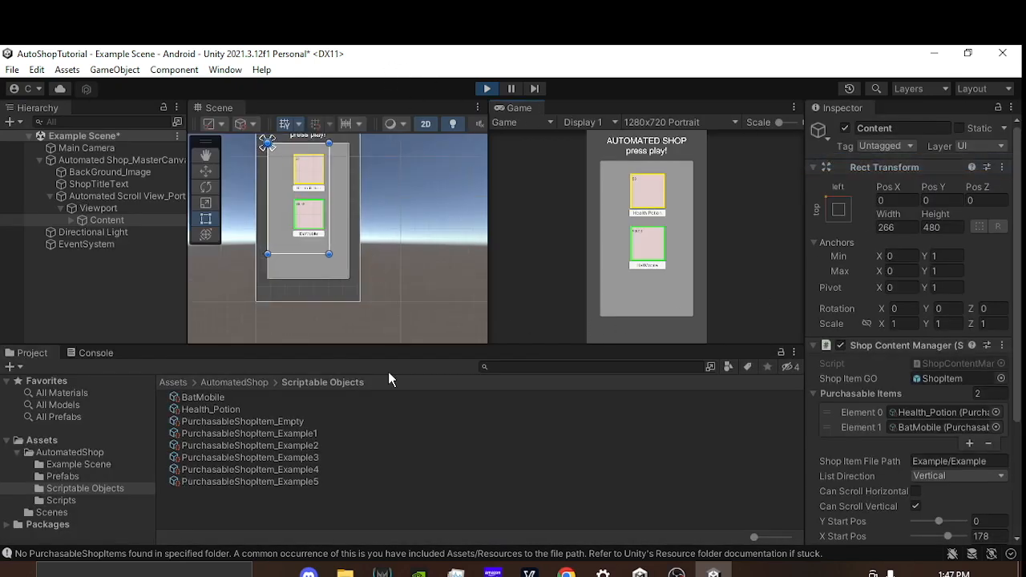
pyautogui.click(97, 354)
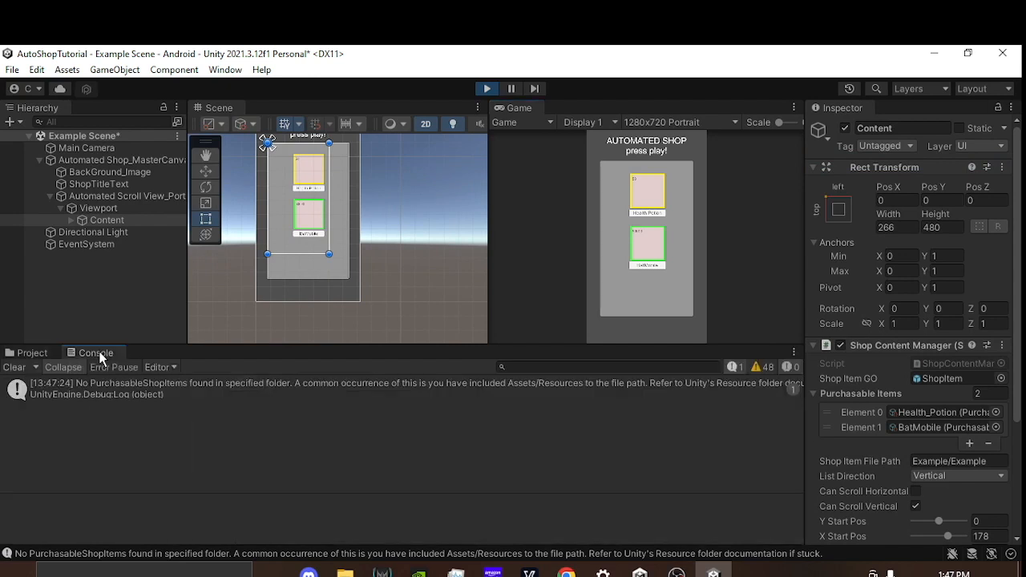
pyautogui.click(225, 71)
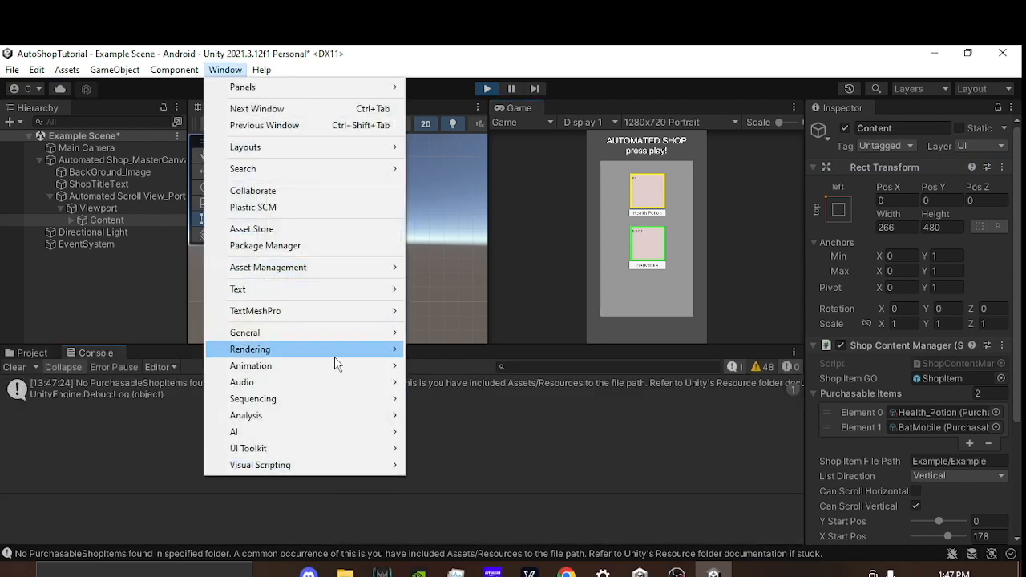
pyautogui.moveTo(322, 341)
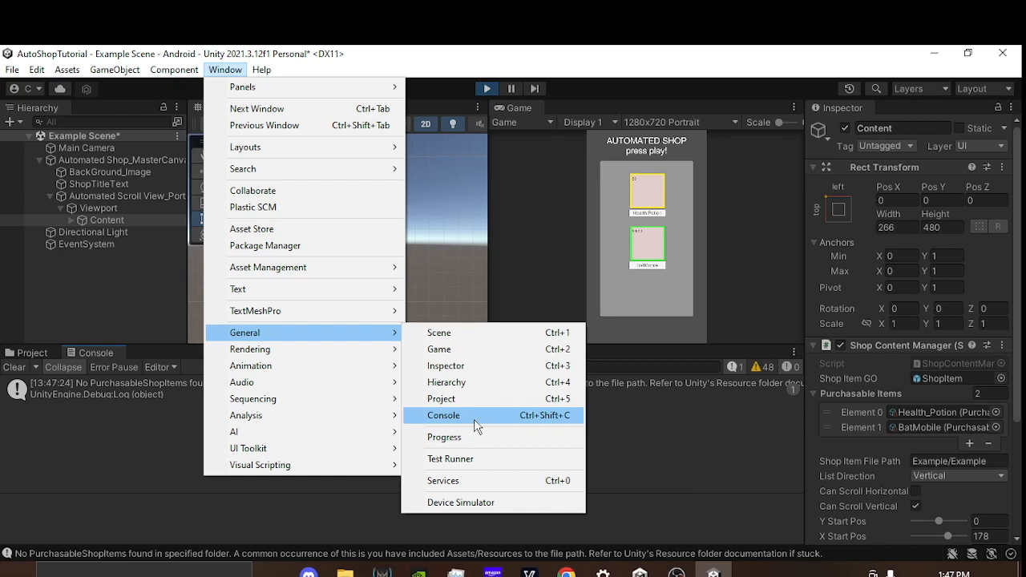
pyautogui.click(436, 242)
pyautogui.moveTo(441, 240); pyautogui.dragTo(394, 266)
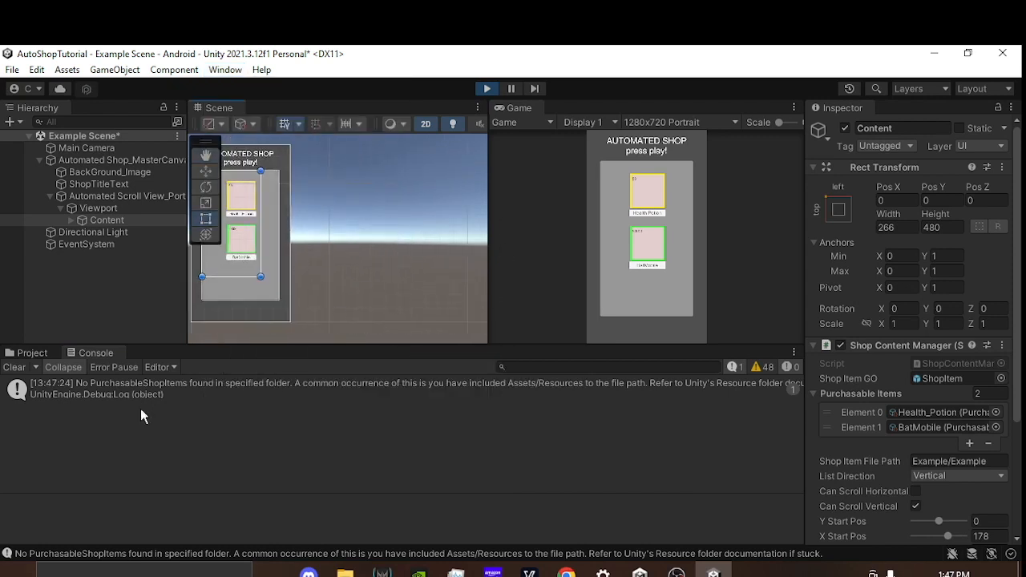
# Step: Purchase the Health Potion in the running shop and inspect the resulting purchase entries in the Console
pyautogui.click(646, 205)
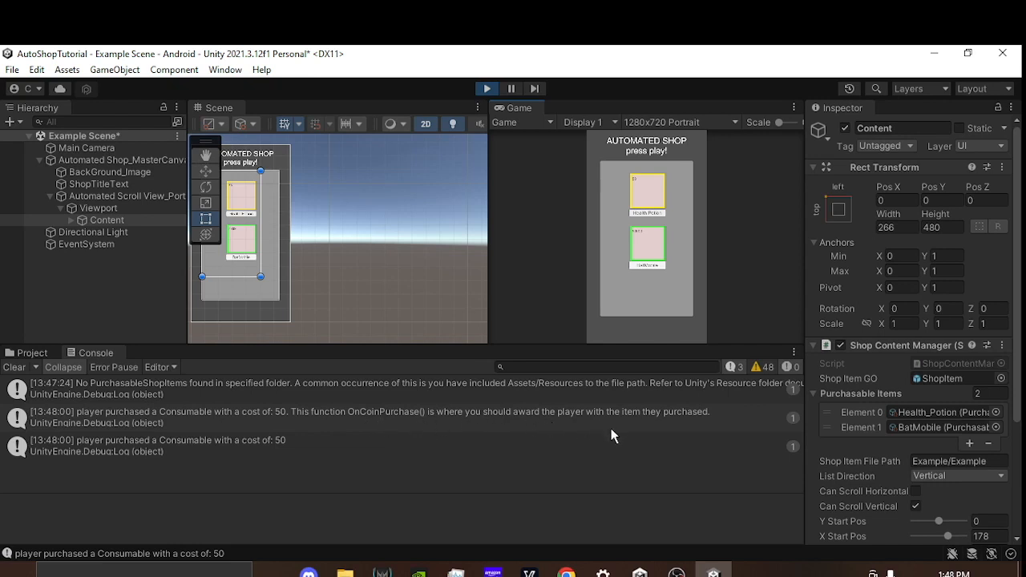
pyautogui.click(680, 417)
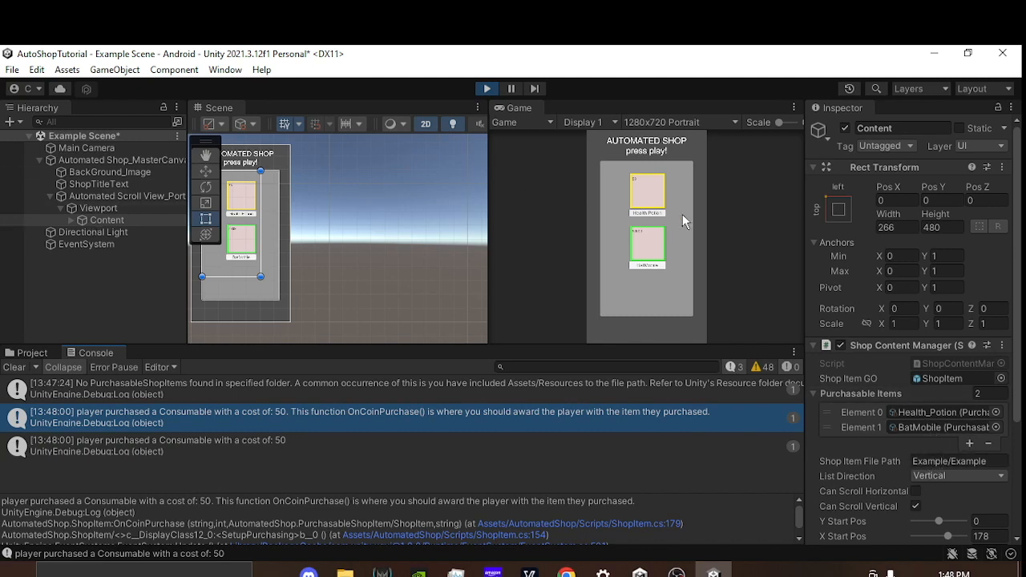
pyautogui.click(305, 446)
pyautogui.click(345, 417)
# Step: Purchase the BatMobile in the running shop, check its Console message, and stop the scene
pyautogui.click(648, 247)
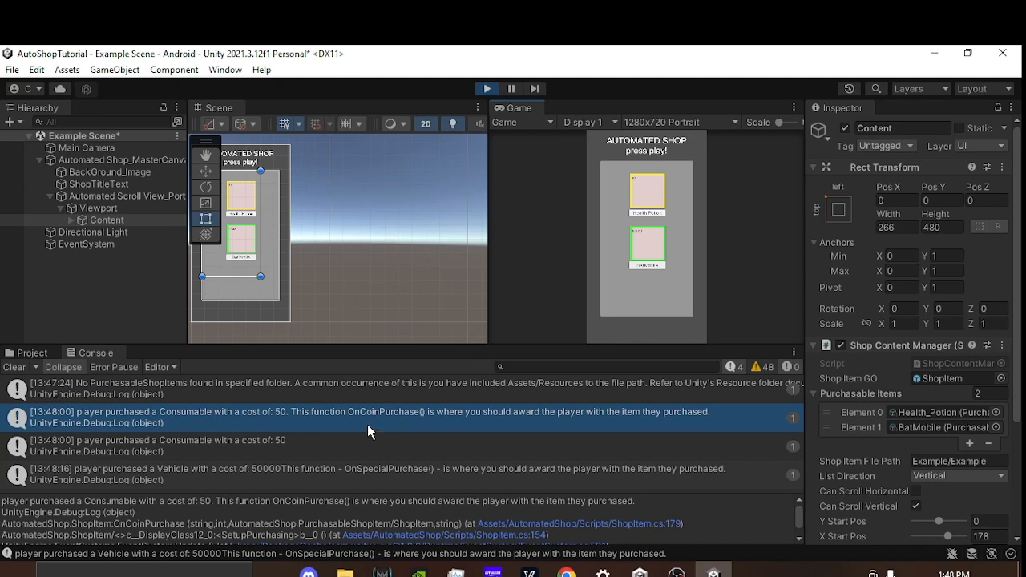
pyautogui.moveTo(671, 348); pyautogui.dragTo(671, 359)
pyautogui.scroll(-3, 437, 242)
pyautogui.moveTo(449, 232); pyautogui.dragTo(405, 263, button='middle')
pyautogui.click(490, 87)
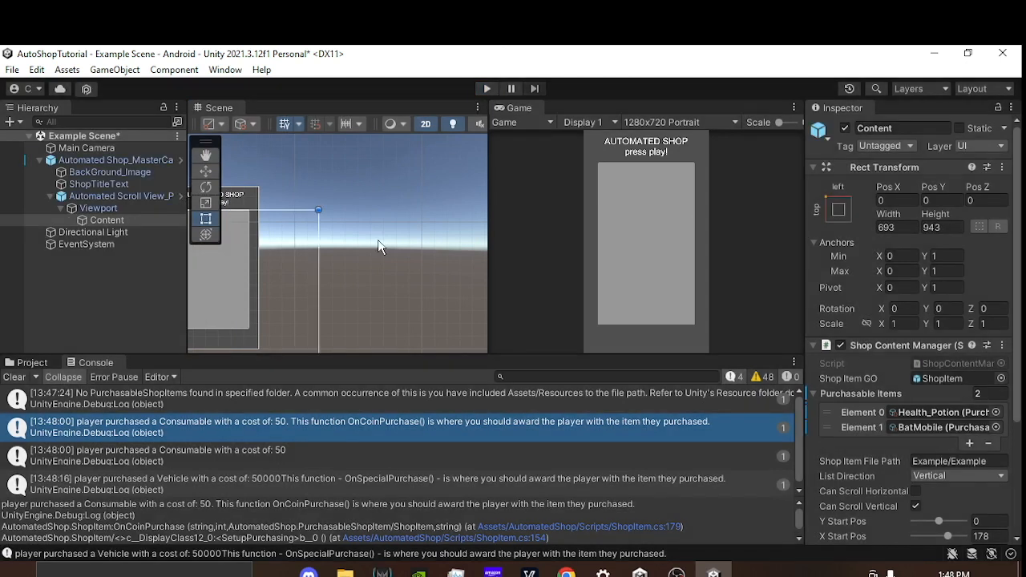
# Step: Locate the BatMobile asset from Content's Purchasable Items list and review the BatMobile and Health_Potion assets in the project
pyautogui.scroll(-5, 321, 284)
pyautogui.moveTo(340, 287); pyautogui.dragTo(389, 243, button='middle')
pyautogui.click(904, 431)
pyautogui.click(32, 363)
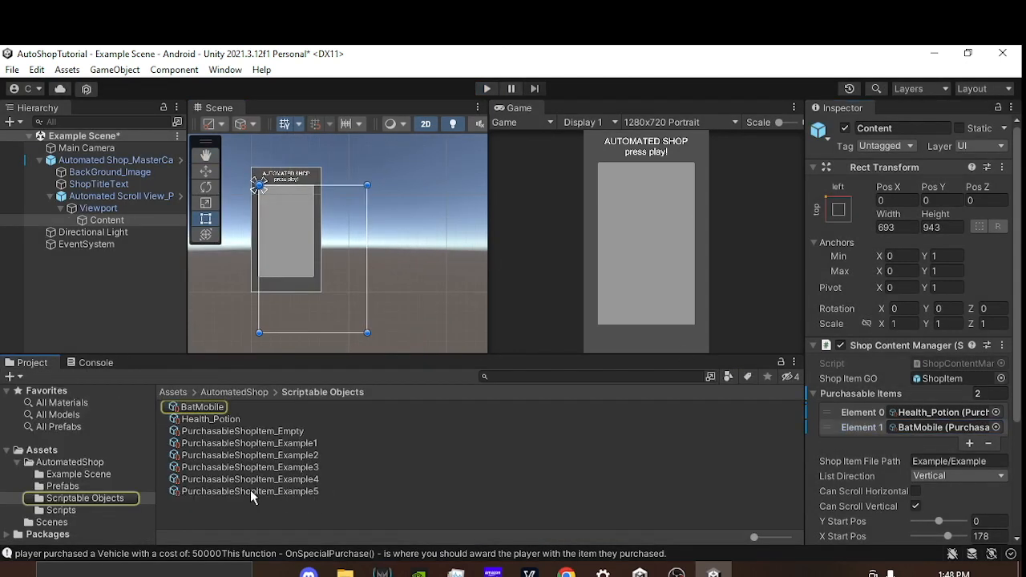
pyautogui.click(233, 418)
pyautogui.click(209, 407)
pyautogui.click(236, 419)
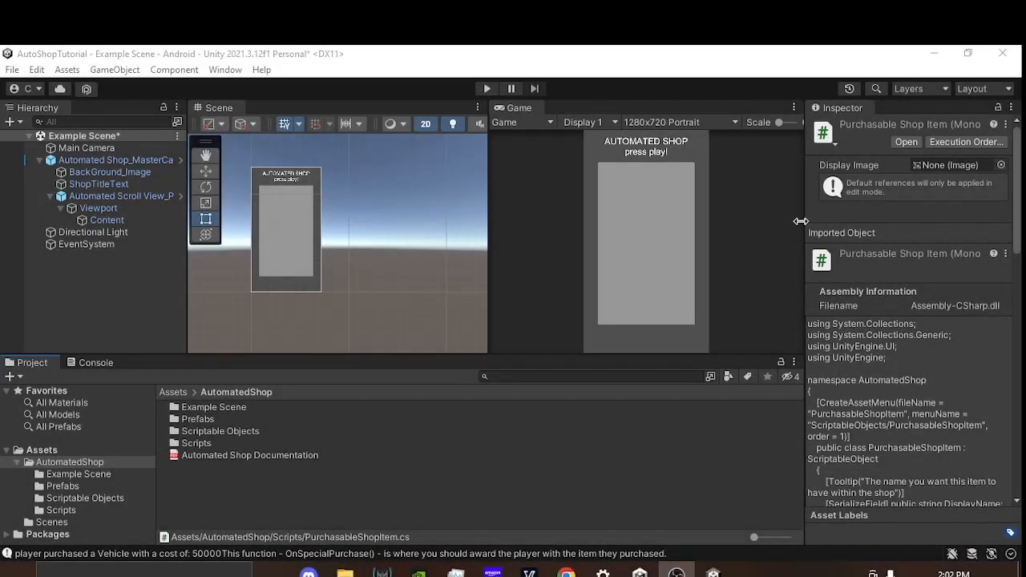
# Step: Inspect PurchasableShopItem_Empty in the Scriptable Objects folder and view its Item Type and Purchase Type options without changing them
pyautogui.moveTo(805, 218); pyautogui.dragTo(812, 216)
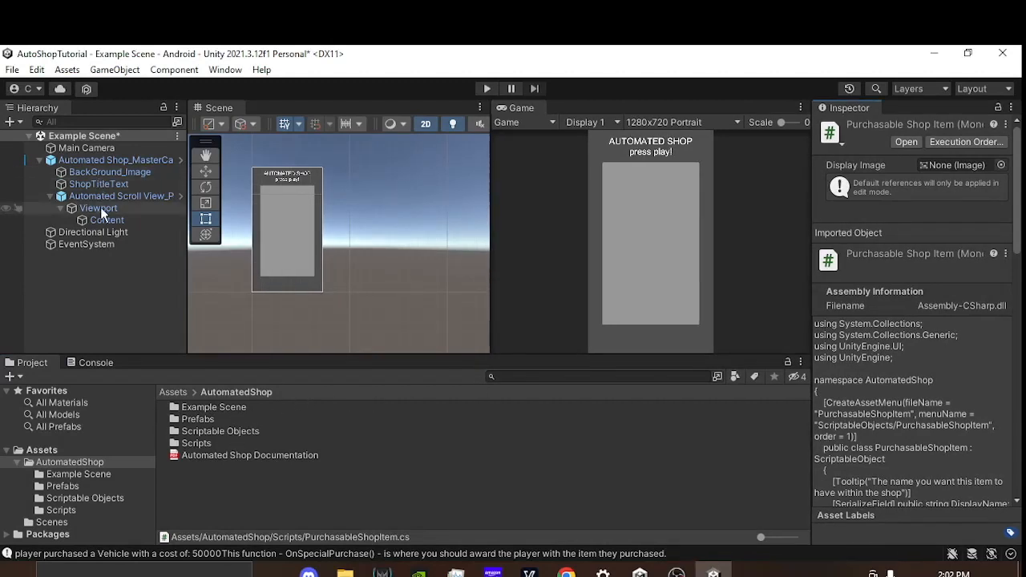
pyautogui.doubleClick(221, 432)
pyautogui.click(265, 431)
pyautogui.click(963, 269)
pyautogui.click(946, 256)
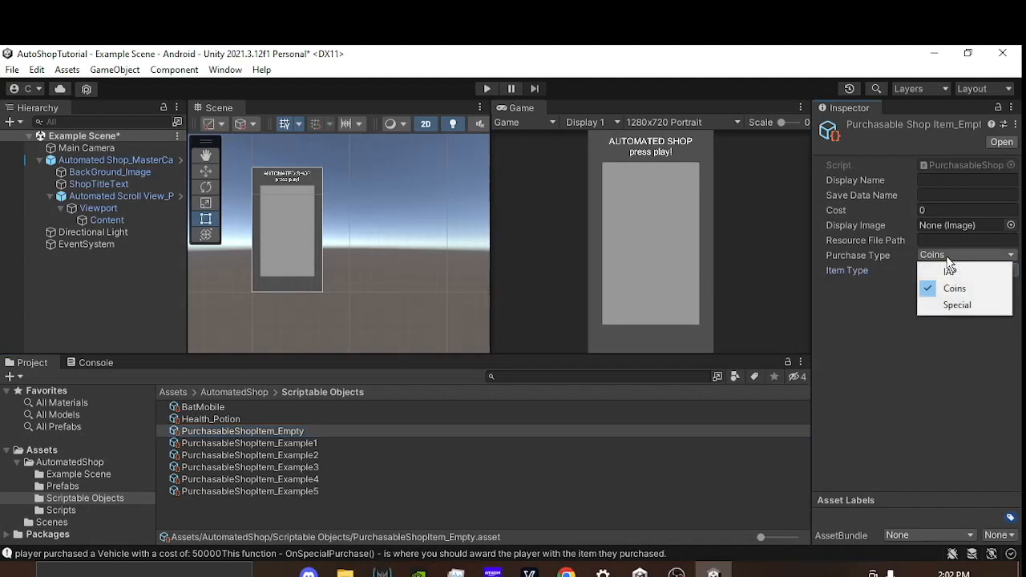
pyautogui.click(825, 319)
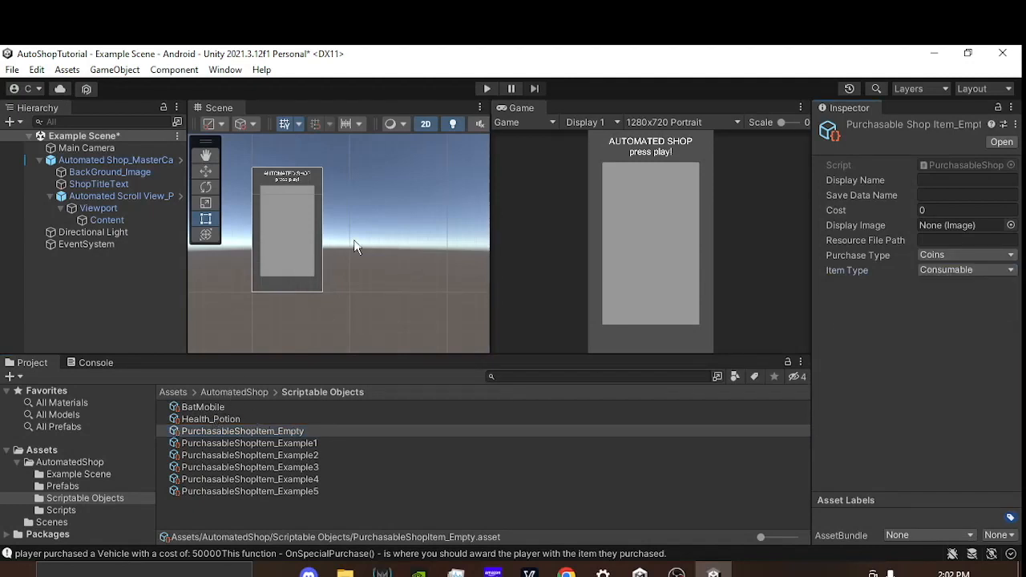
# Step: Run the scene again and, with the Console showing, purchase both the Health Potion and the BatMobile
pyautogui.scroll(2, 369, 249)
pyautogui.click(488, 89)
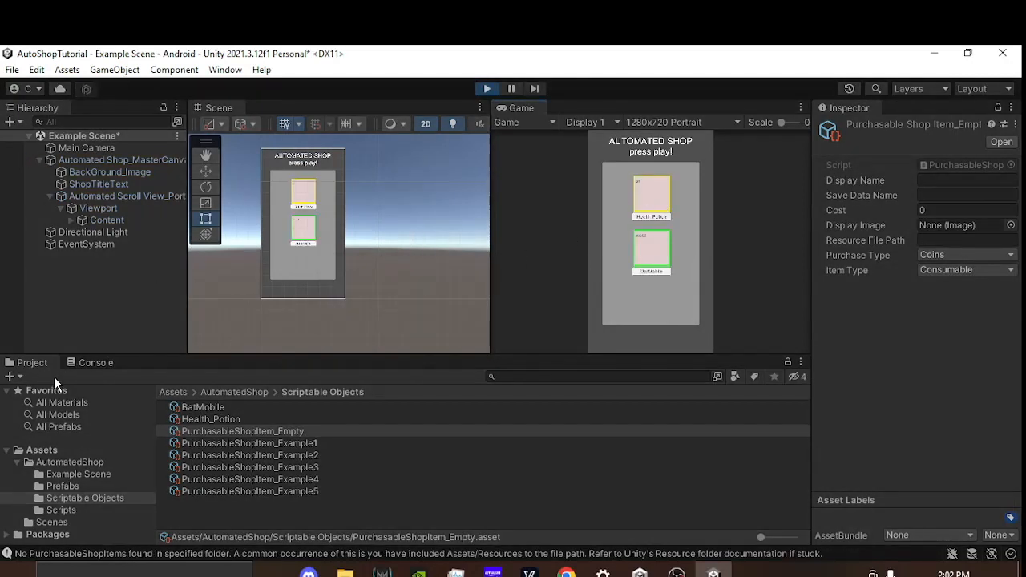
pyautogui.click(92, 362)
pyautogui.click(649, 207)
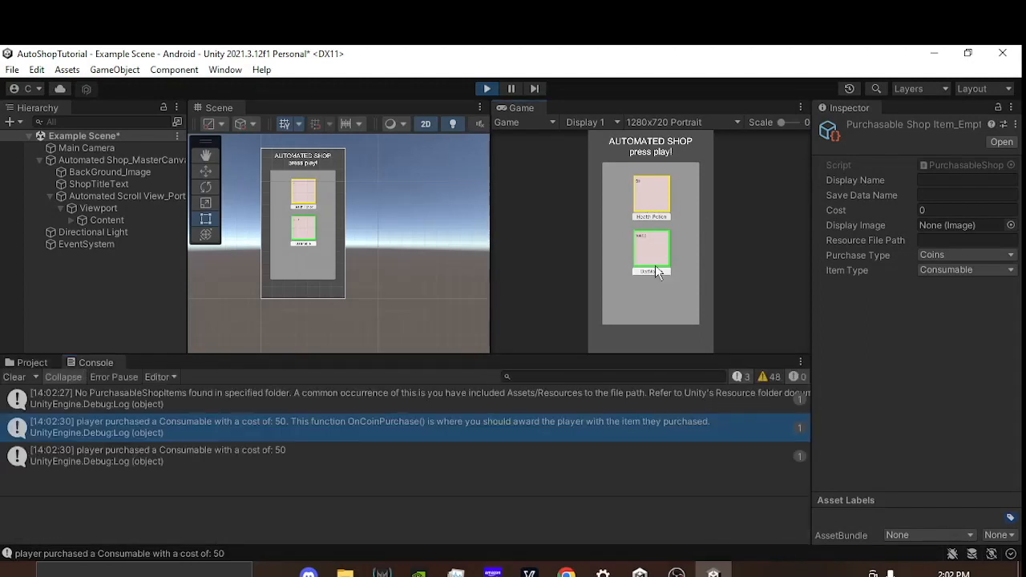
pyautogui.click(652, 264)
# Step: Compare the OnCoinPurchase and OnSpecialPurchase messages in the Console, and stop the scene
pyautogui.click(90, 419)
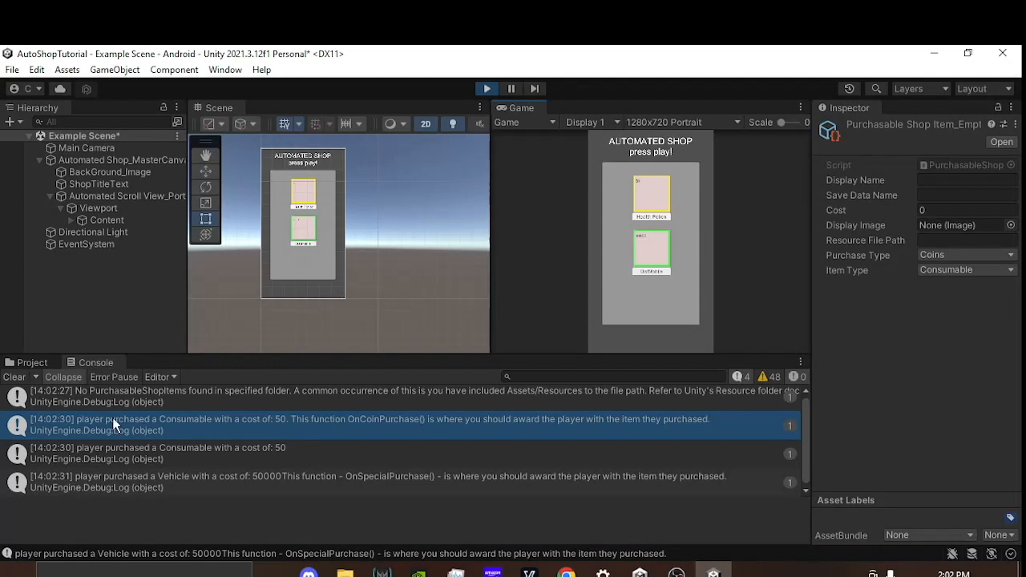
pyautogui.click(326, 479)
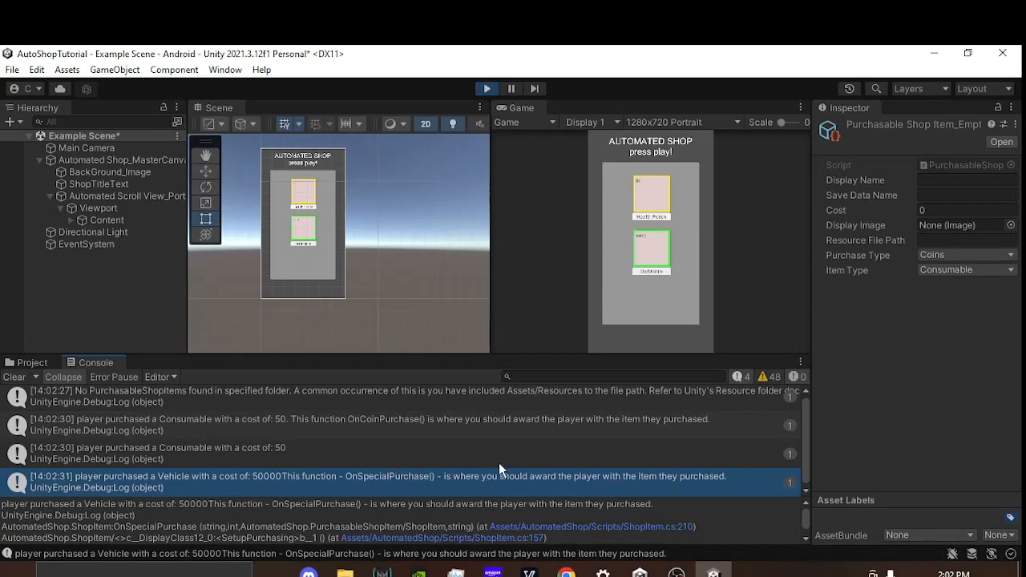
pyautogui.click(362, 420)
pyautogui.click(486, 89)
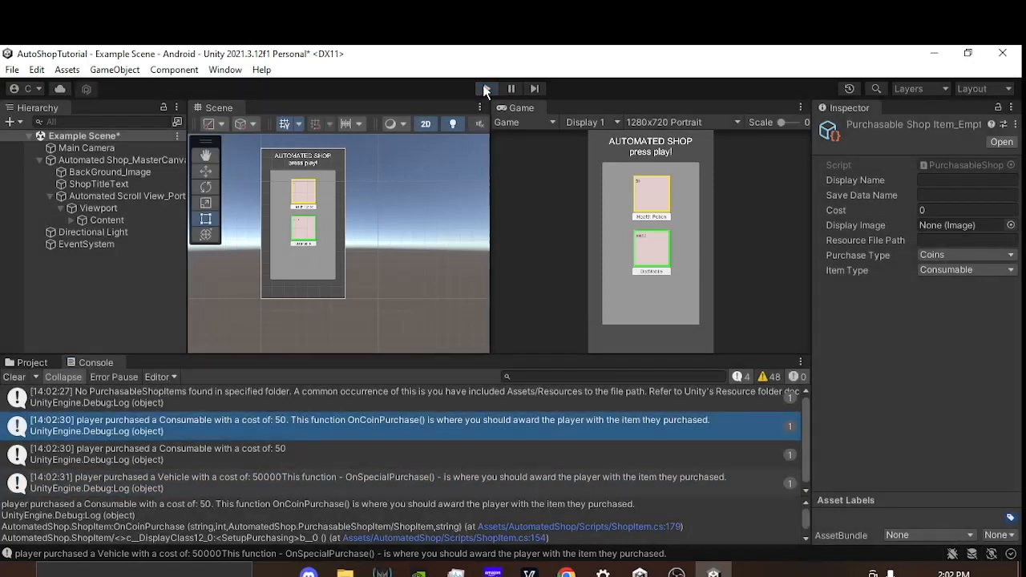
# Step: Add a third element to Content's Purchasable Items list and assign the PurchasableShopItem_Example2 asset to it
pyautogui.click(104, 220)
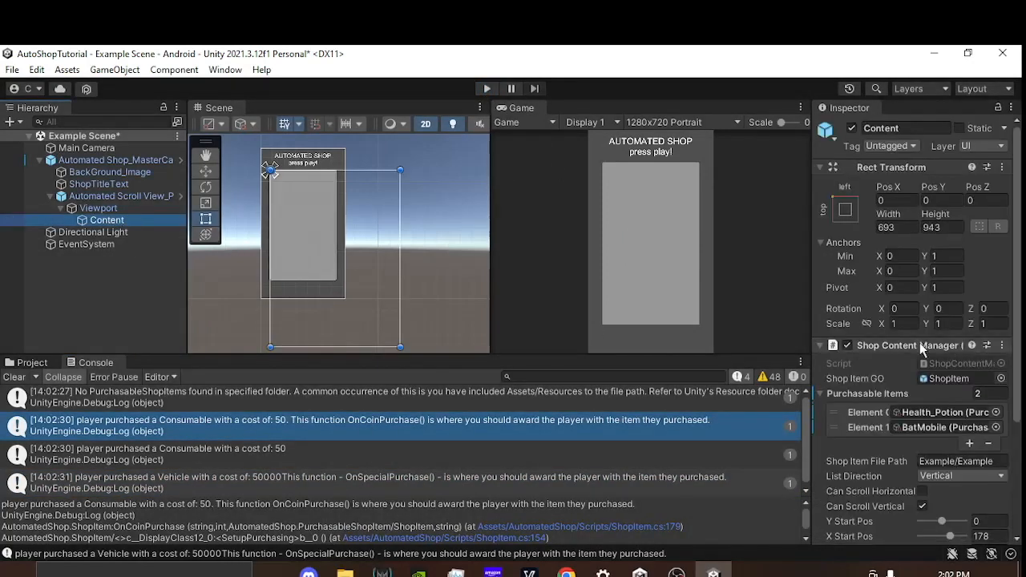
pyautogui.scroll(-2, 938, 369)
pyautogui.click(967, 402)
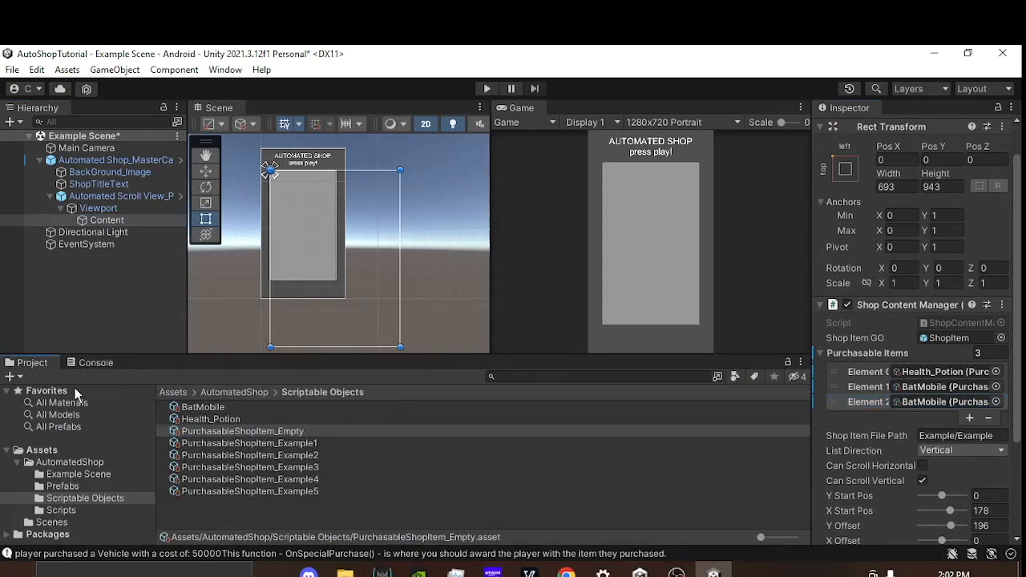
pyautogui.click(277, 455)
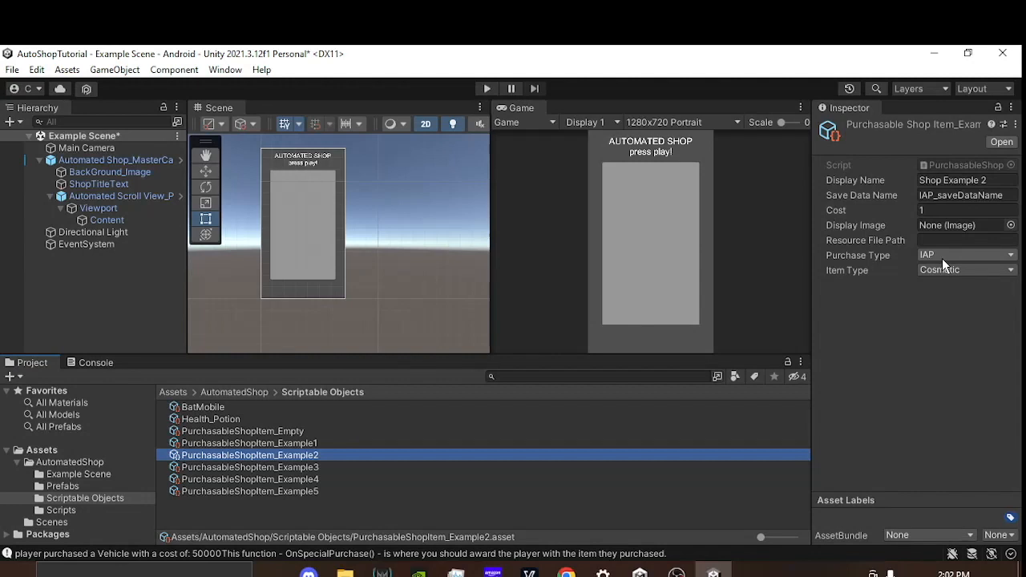
pyautogui.click(104, 220)
pyautogui.moveTo(308, 456); pyautogui.dragTo(924, 444)
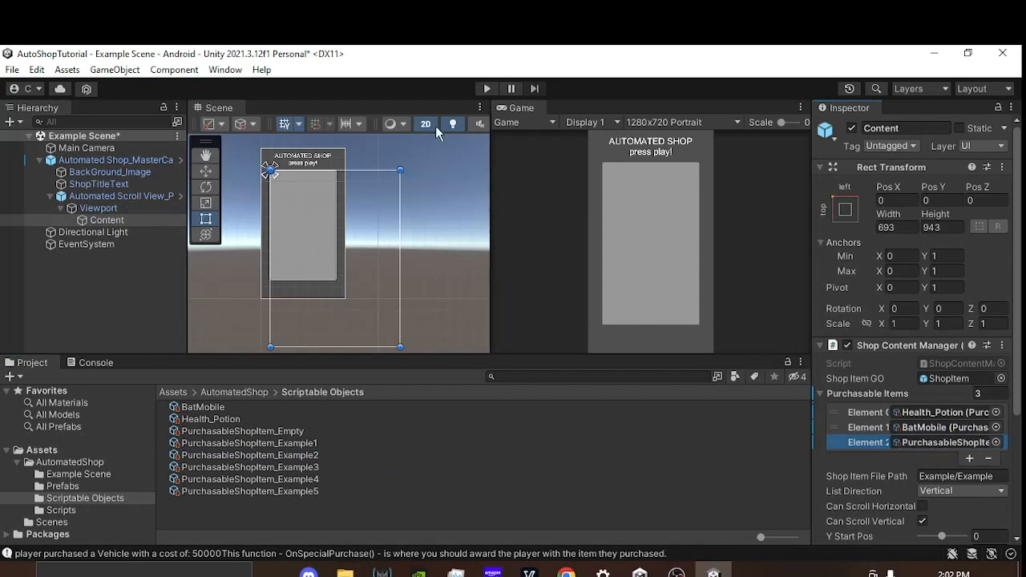
# Step: Run the scene, purchase all three shop items, stop the scene, and check the logged purchases in the Console
pyautogui.hotkey('ctrl', 'p')
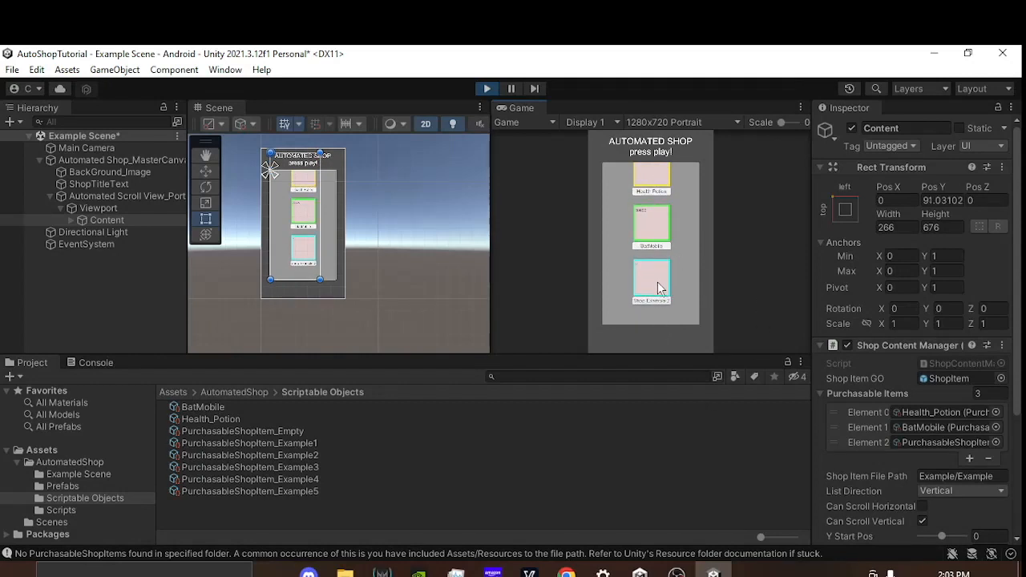
pyautogui.click(653, 190)
pyautogui.click(651, 227)
pyautogui.click(645, 282)
pyautogui.click(487, 88)
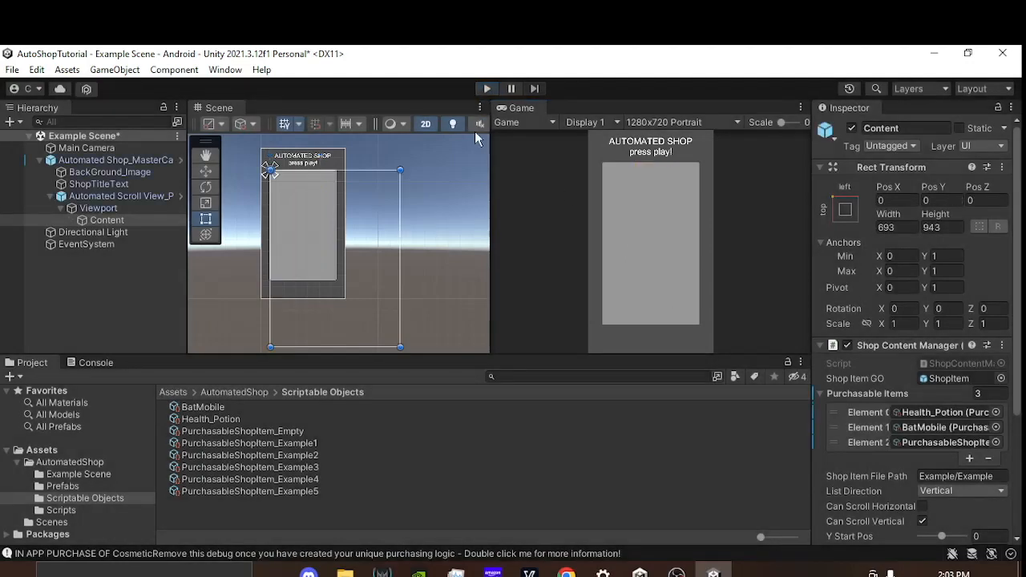
pyautogui.click(97, 362)
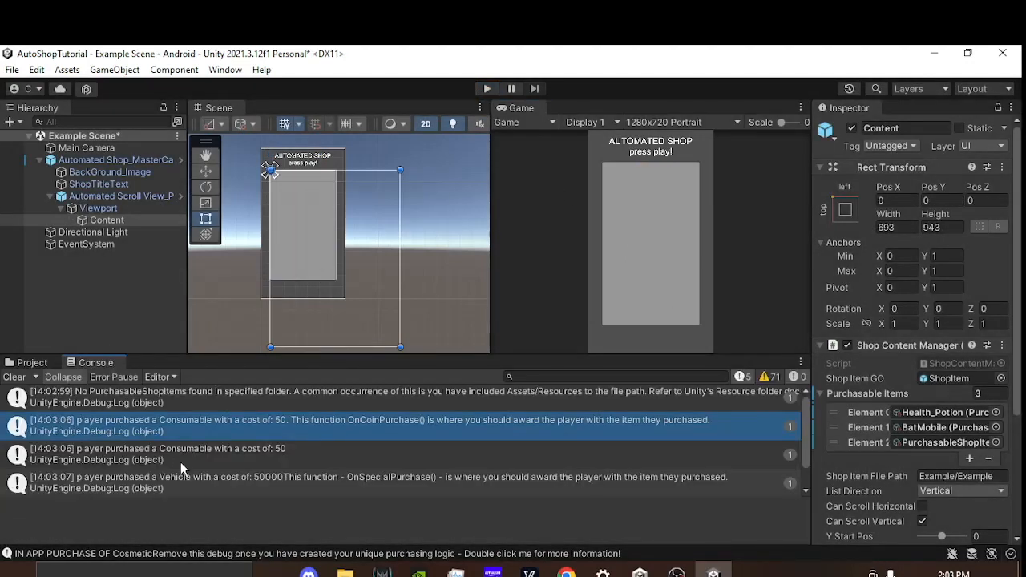
# Step: Select the PurchasableShopItem_Empty asset and open its PurchasableShopItem script in Visual Studio
pyautogui.click(32, 362)
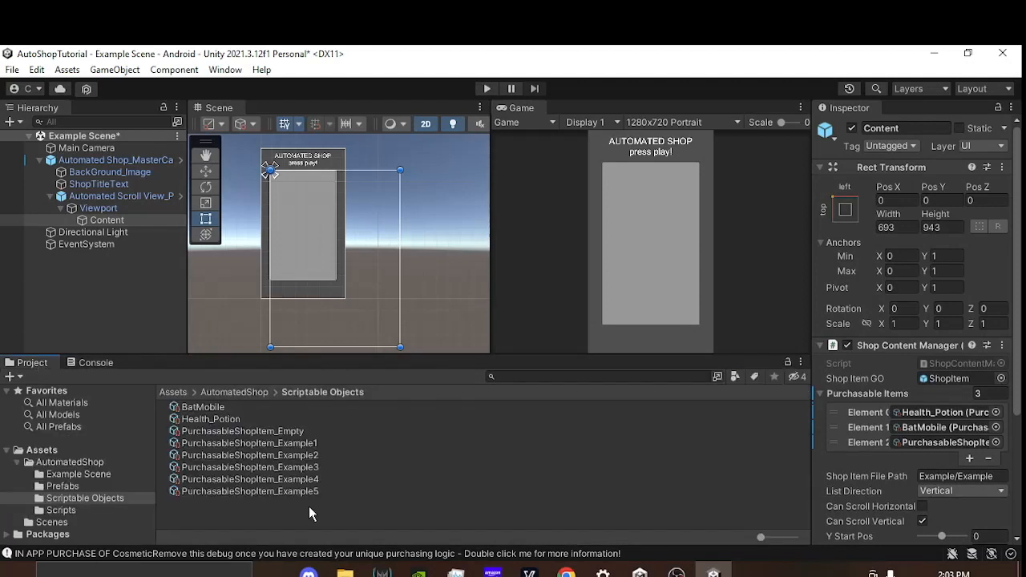
pyautogui.click(251, 431)
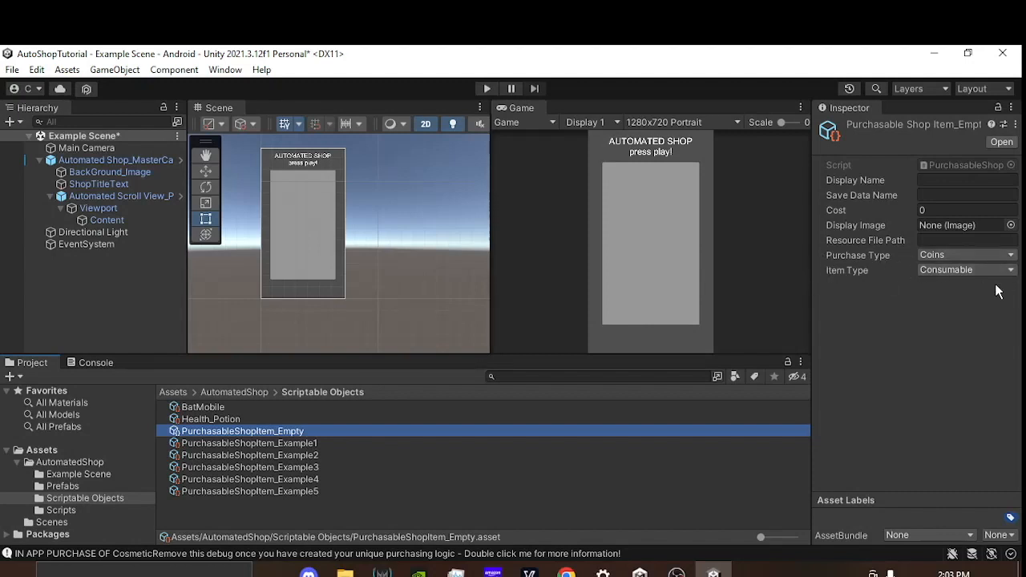
pyautogui.doubleClick(971, 164)
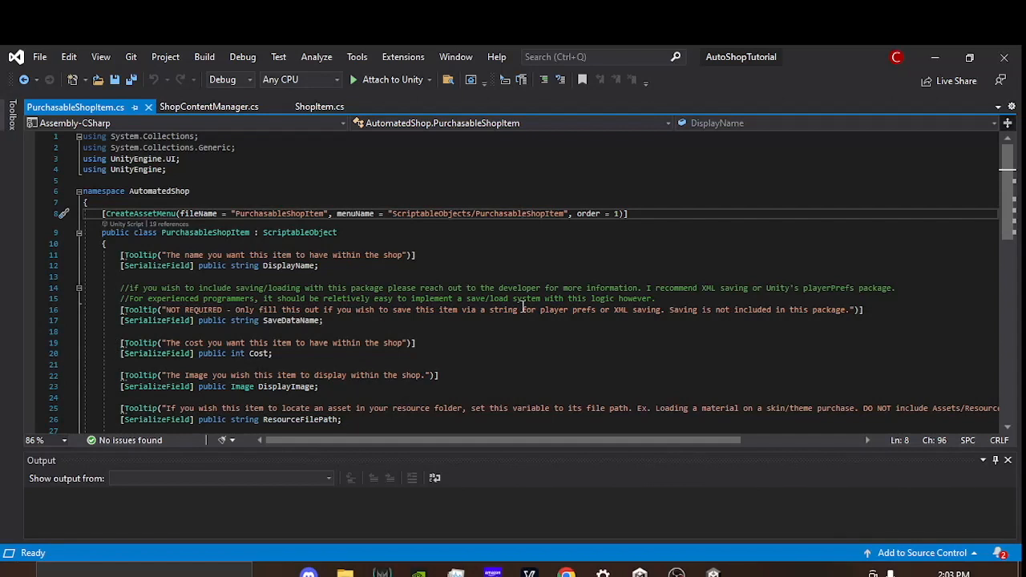
# Step: Read through PurchasableShopItem.cs down to the PurchaseType enum and examine its IAP, Coins and Special entries
pyautogui.click(910, 311)
pyautogui.scroll(-2, 602, 353)
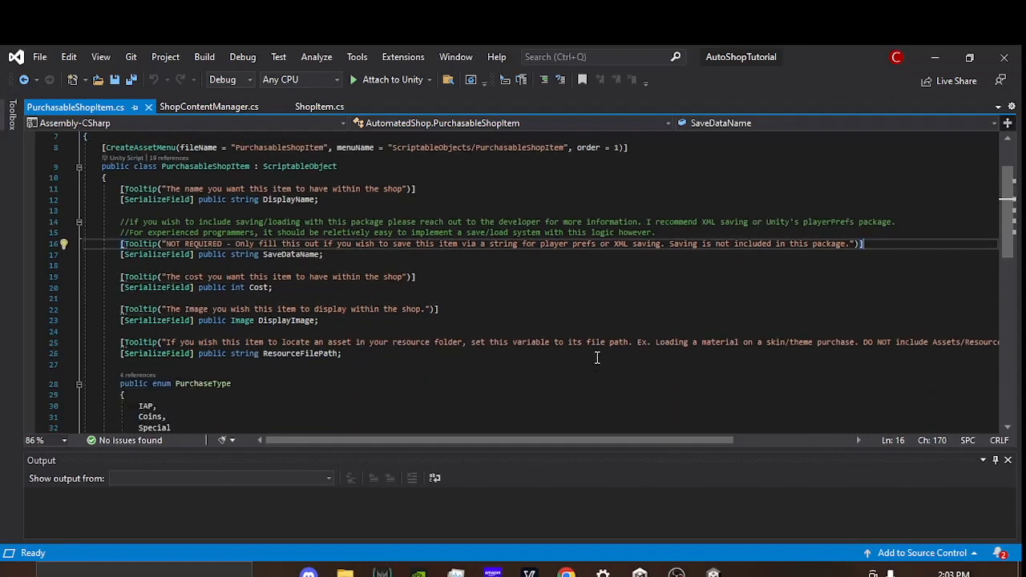
pyautogui.scroll(-1, 573, 319)
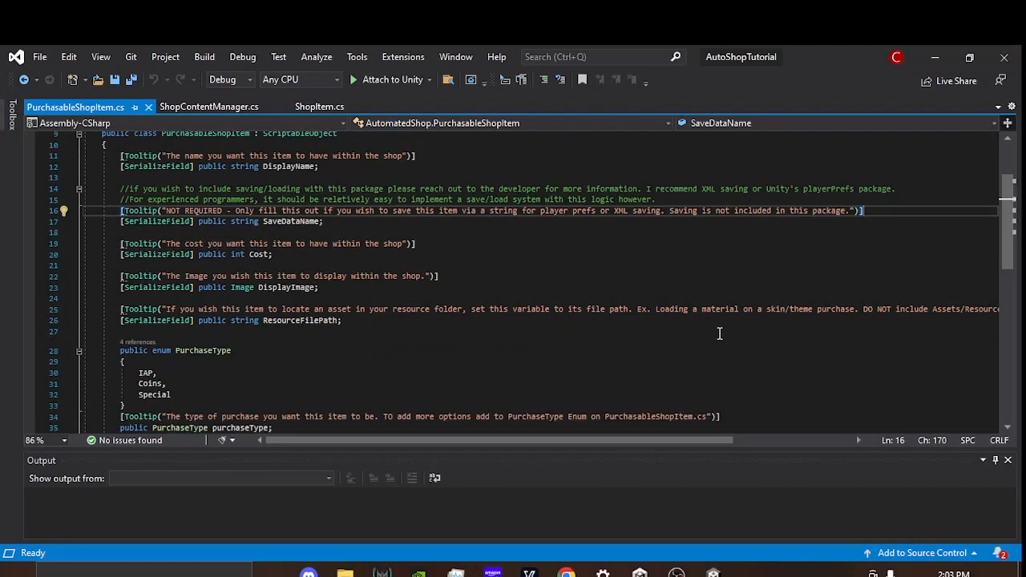
pyautogui.scroll(-2, 505, 259)
pyautogui.scroll(-1, 663, 251)
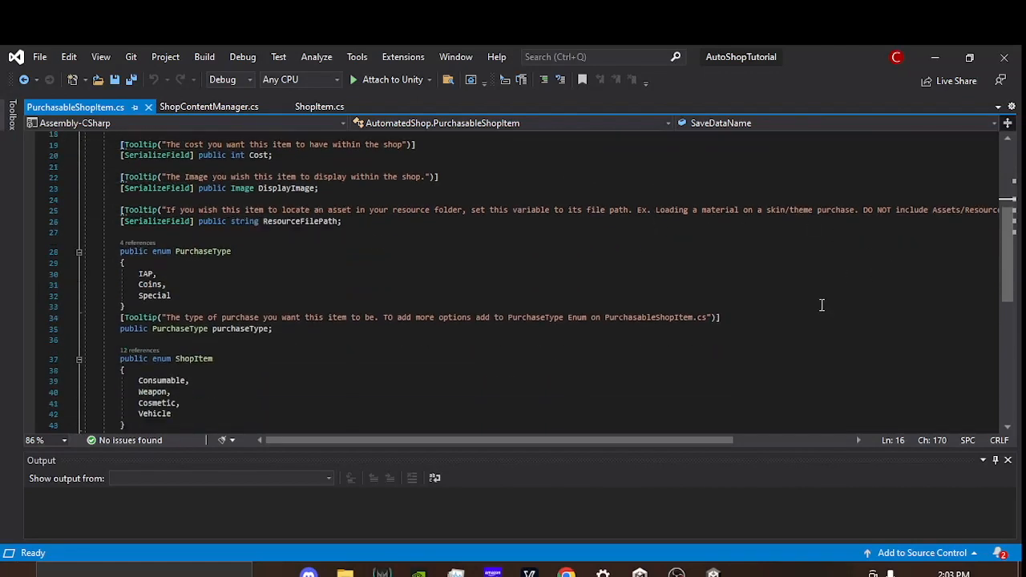
pyautogui.click(214, 251)
pyautogui.doubleClick(213, 251)
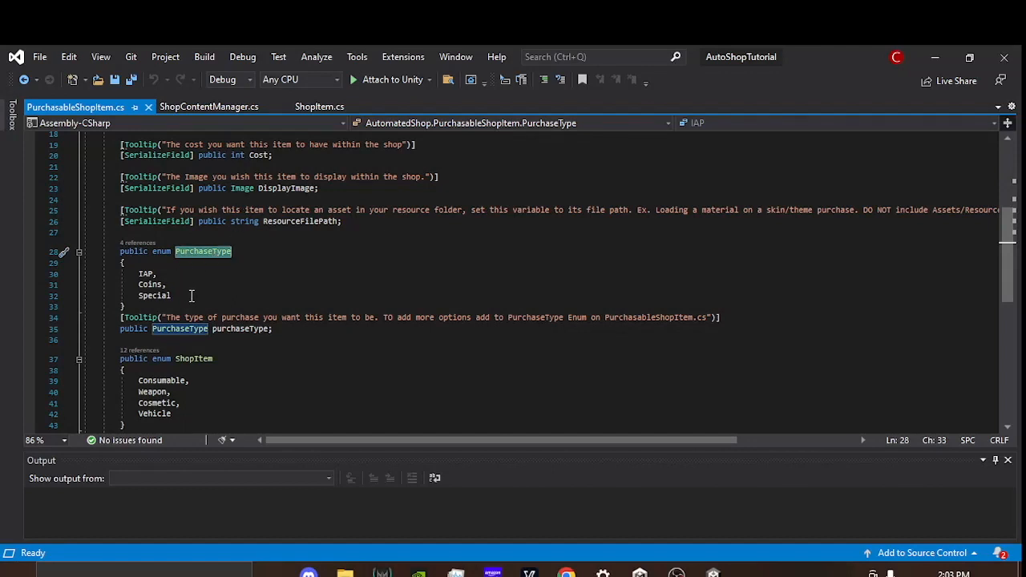
pyautogui.moveTo(193, 295); pyautogui.dragTo(125, 277)
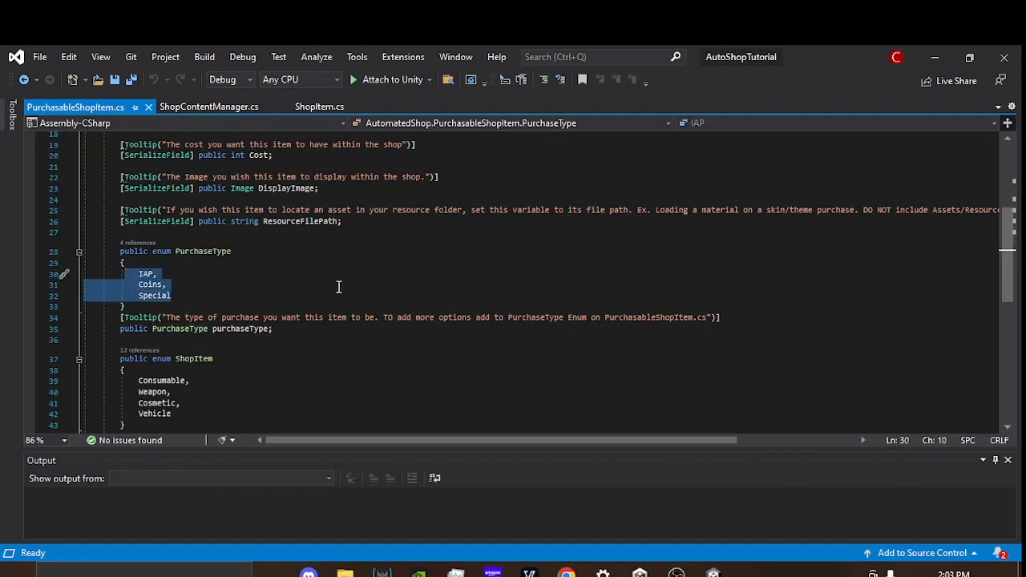
# Step: Add Gems and Special_Gems entries after Special in the PurchaseType enum and save PurchasableShopItem.cs
pyautogui.click(190, 297)
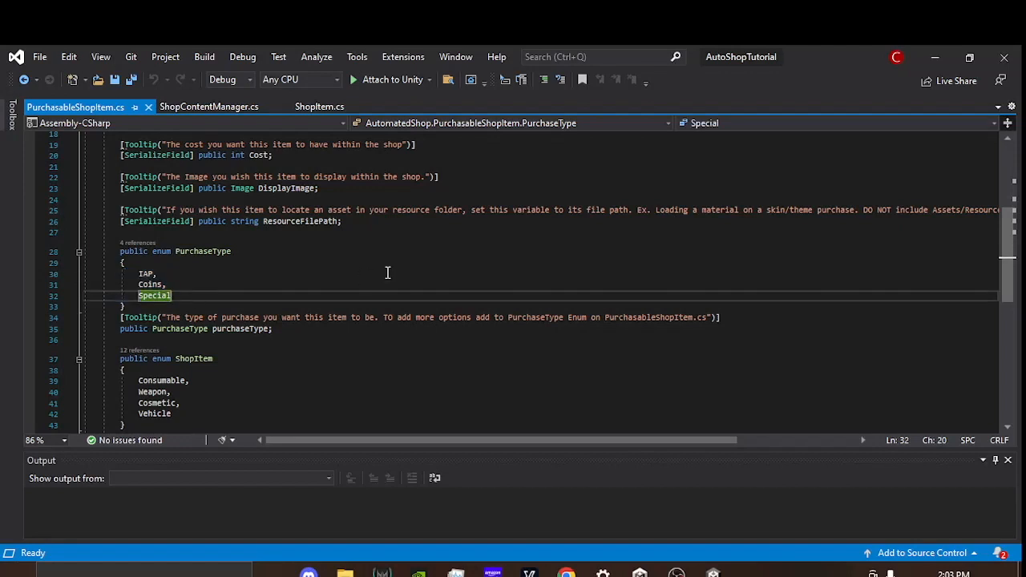
pyautogui.write(',')
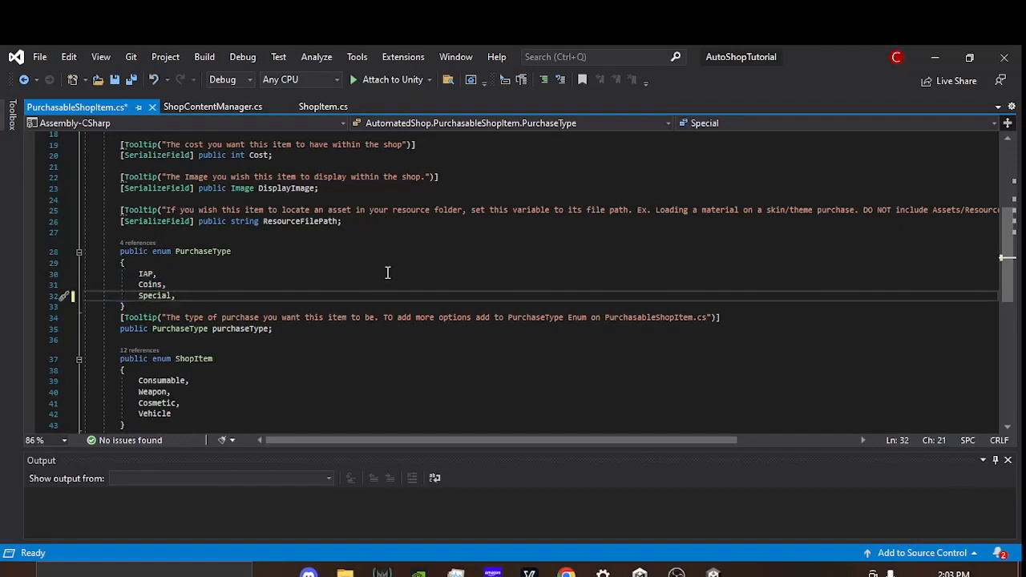
pyautogui.press('Return')
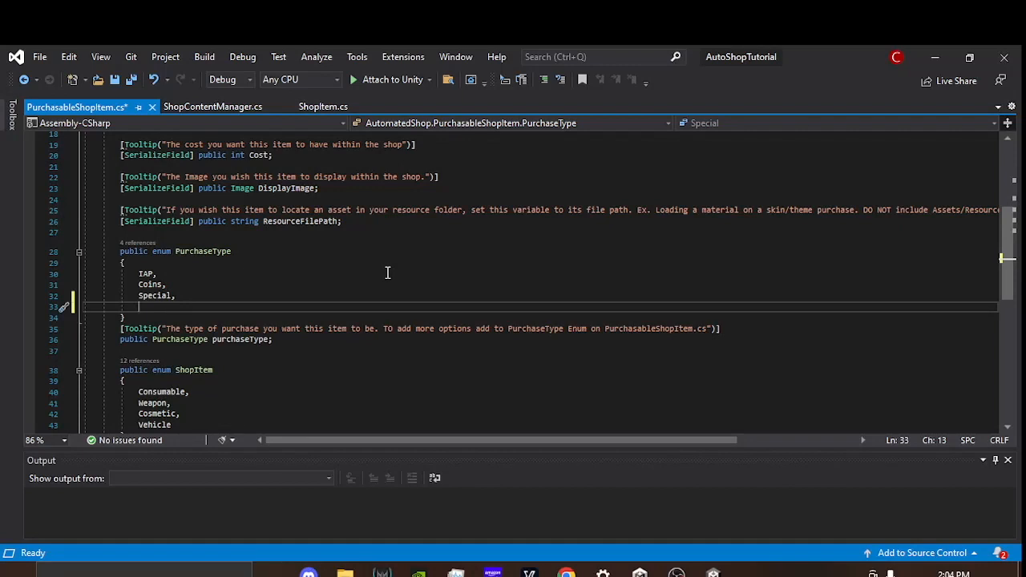
pyautogui.write('Gems,')
pyautogui.press('Return')
pyautogui.write('Special_Gems')
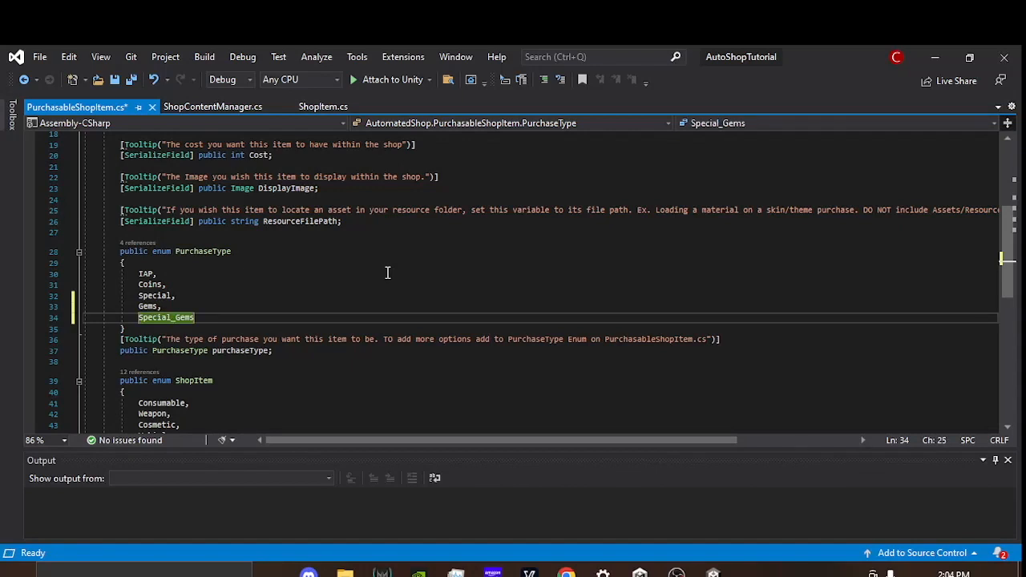
pyautogui.scroll(-1, 357, 255)
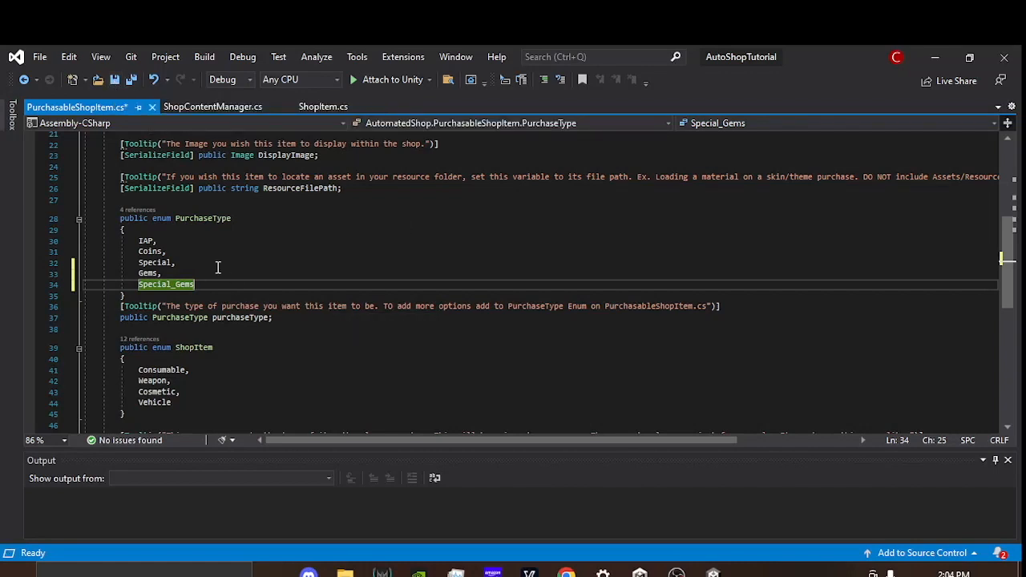
pyautogui.hotkey('ctrl', 's')
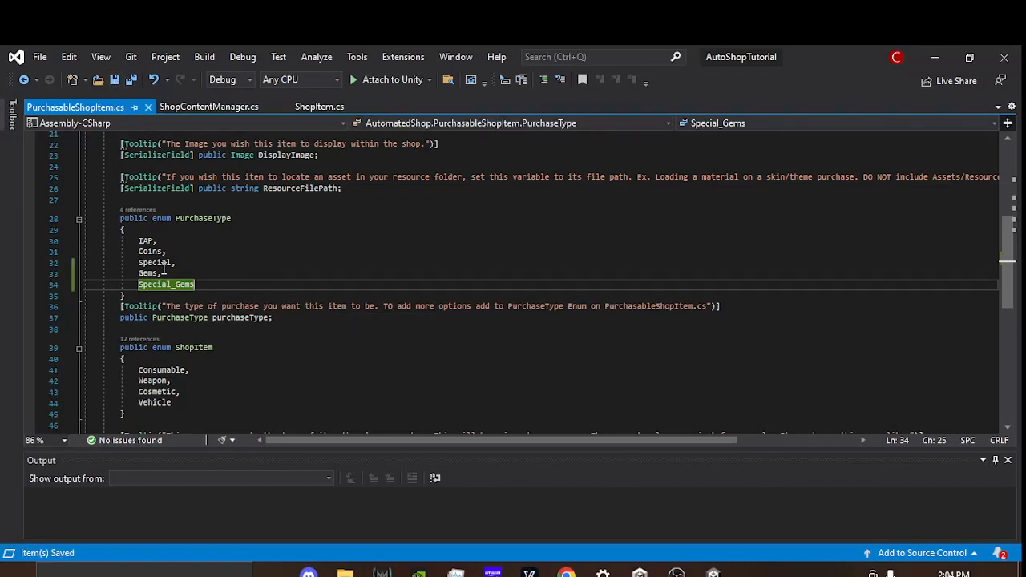
# Step: Switch to Unity, select the Health_Potion asset in Scriptable Objects, and check its available Purchase Type options
pyautogui.hotkey('alt', 'Tab')
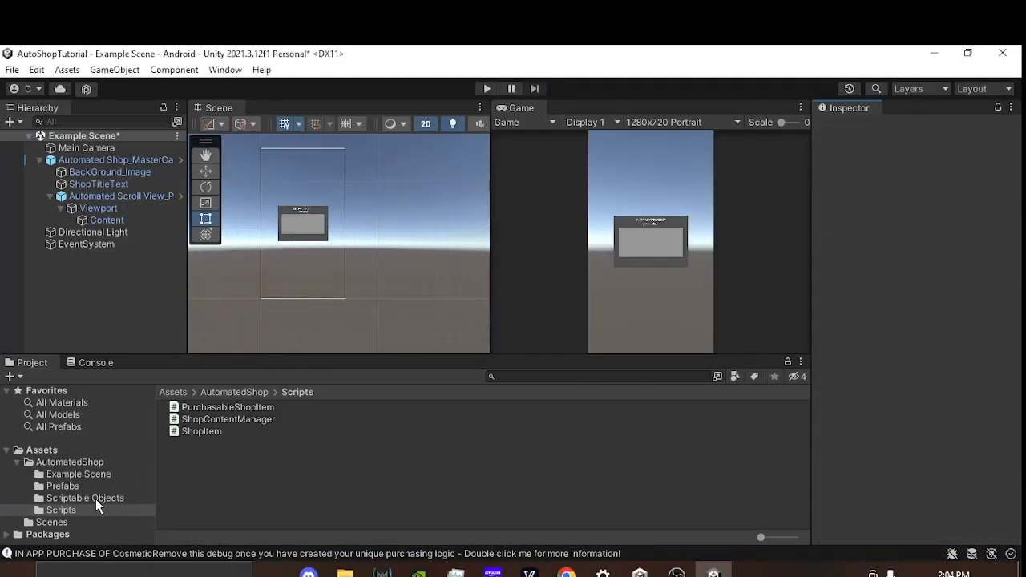
pyautogui.click(95, 498)
pyautogui.click(250, 415)
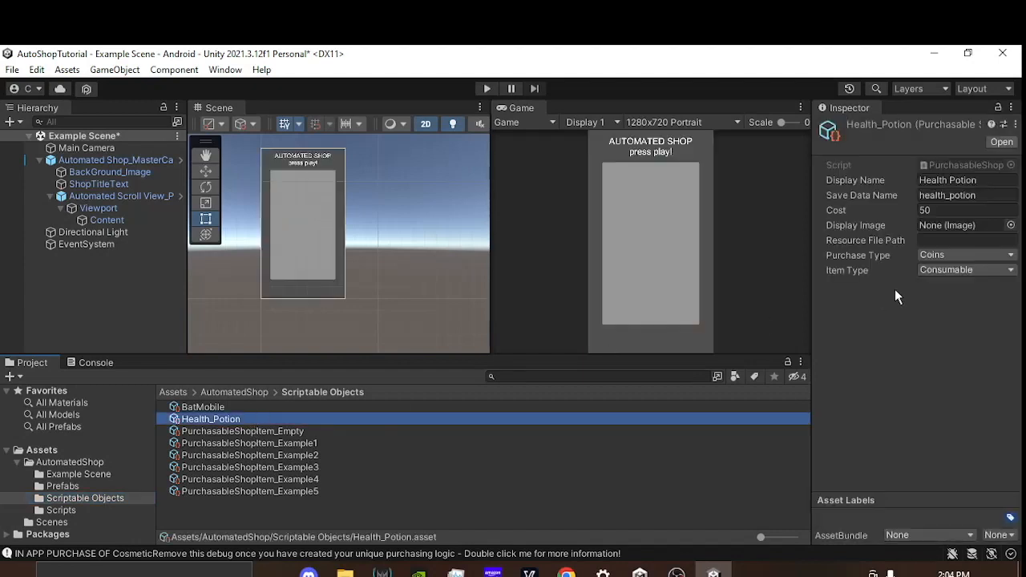
pyautogui.click(953, 253)
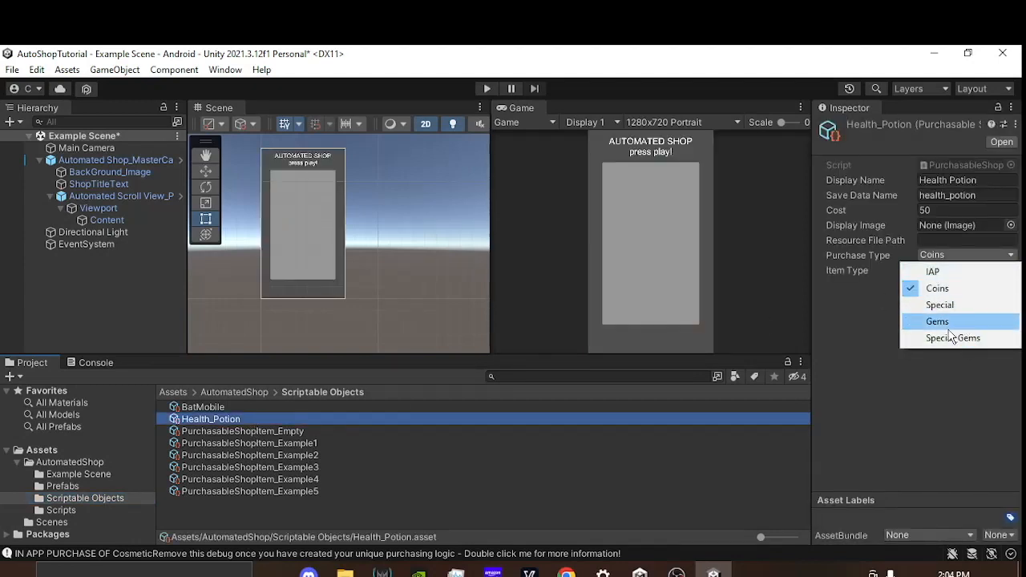
pyautogui.click(846, 311)
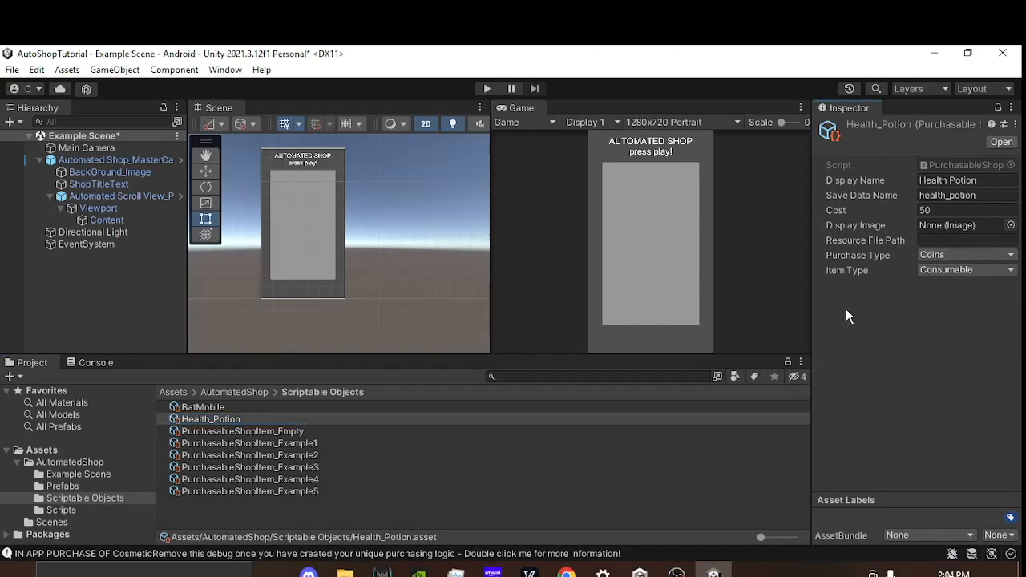
# Step: Return to Visual Studio and add a Fimiliar entry after Vehicle in the ShopItem enum
pyautogui.hotkey('alt', 'Tab')
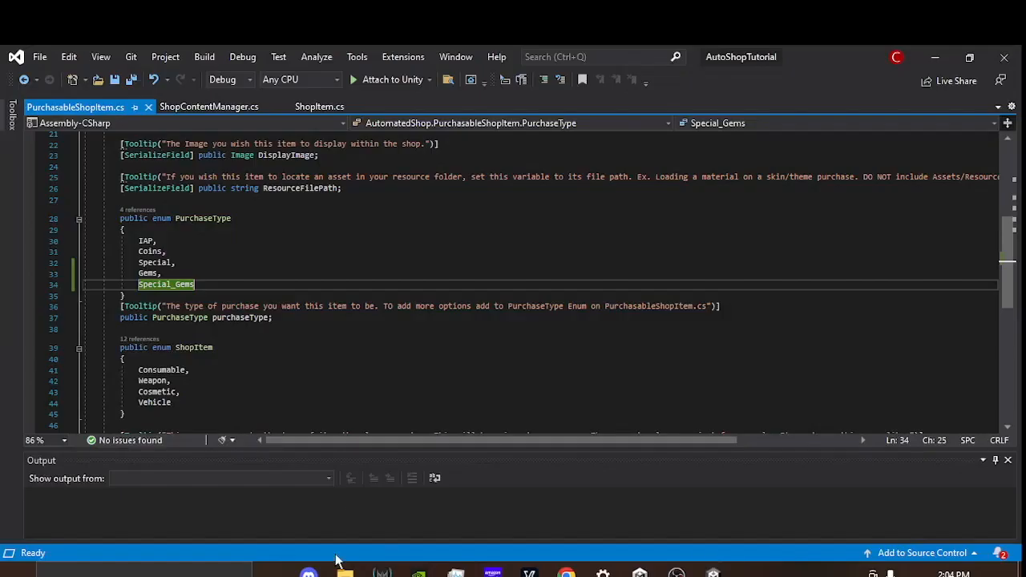
pyautogui.scroll(-1, 238, 334)
pyautogui.doubleClick(195, 315)
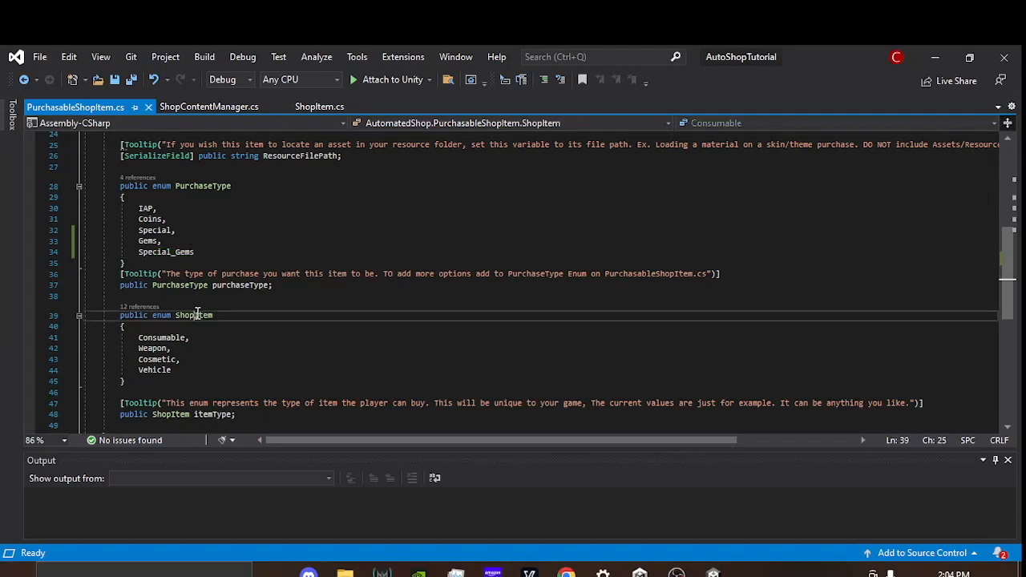
pyautogui.scroll(-1, 227, 336)
pyautogui.doubleClick(160, 337)
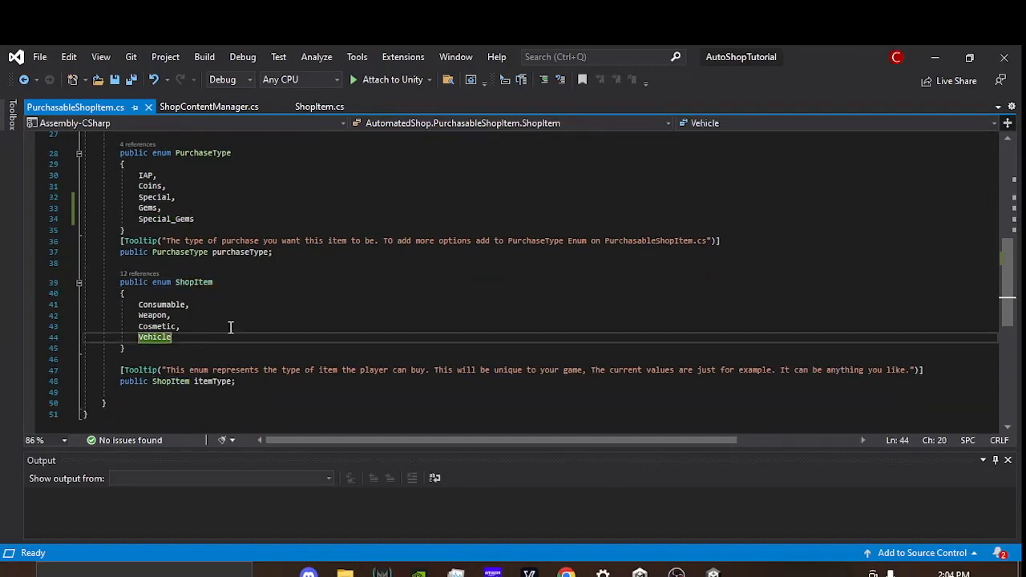
pyautogui.scroll(-1, 311, 305)
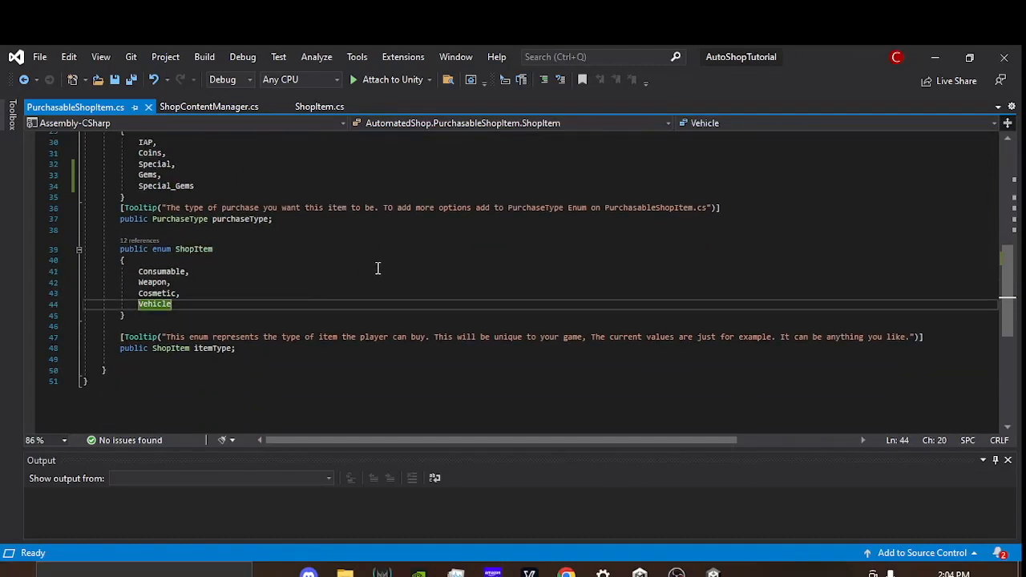
pyautogui.write(',')
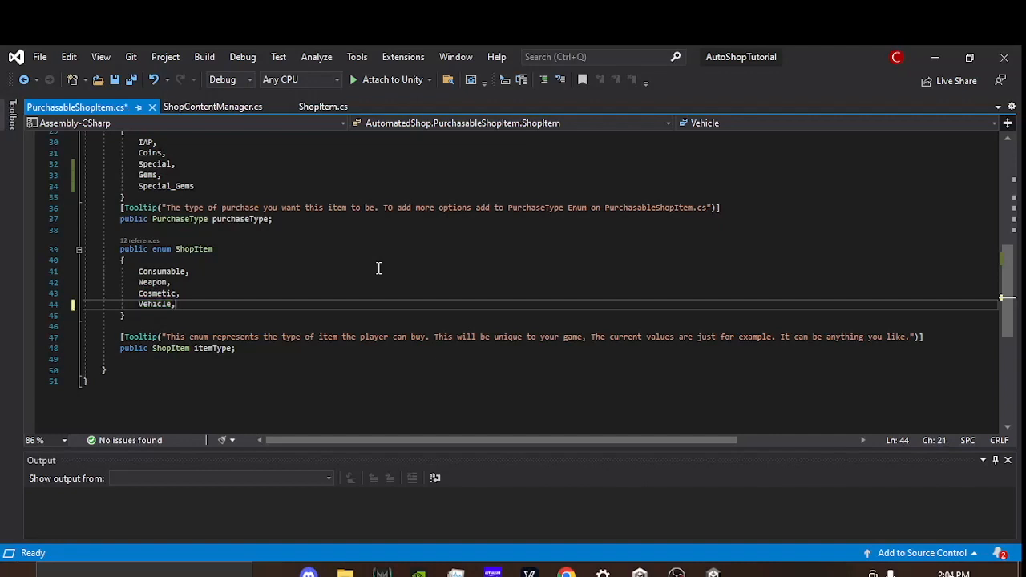
pyautogui.press('Return')
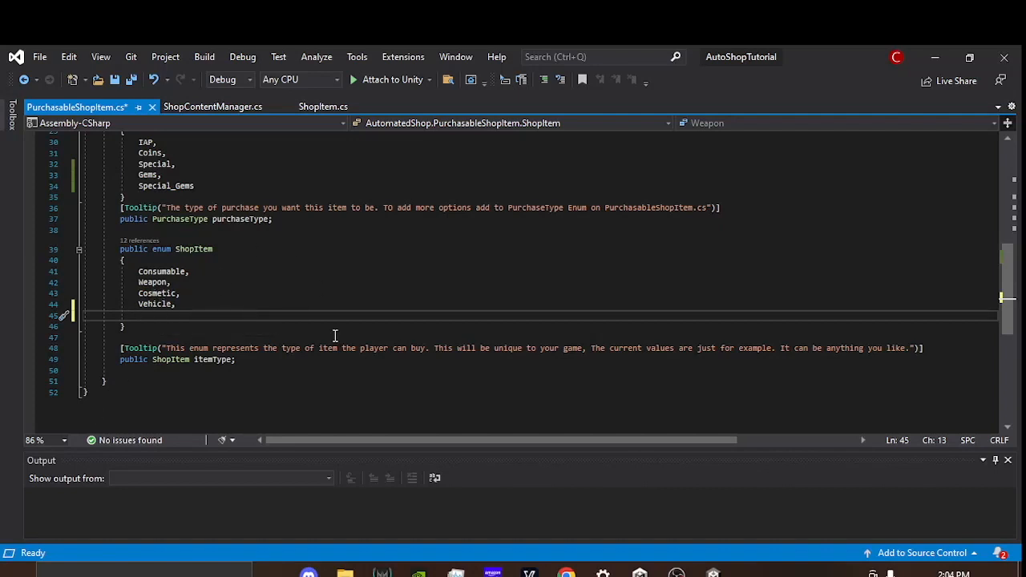
pyautogui.write('Fimiliar')
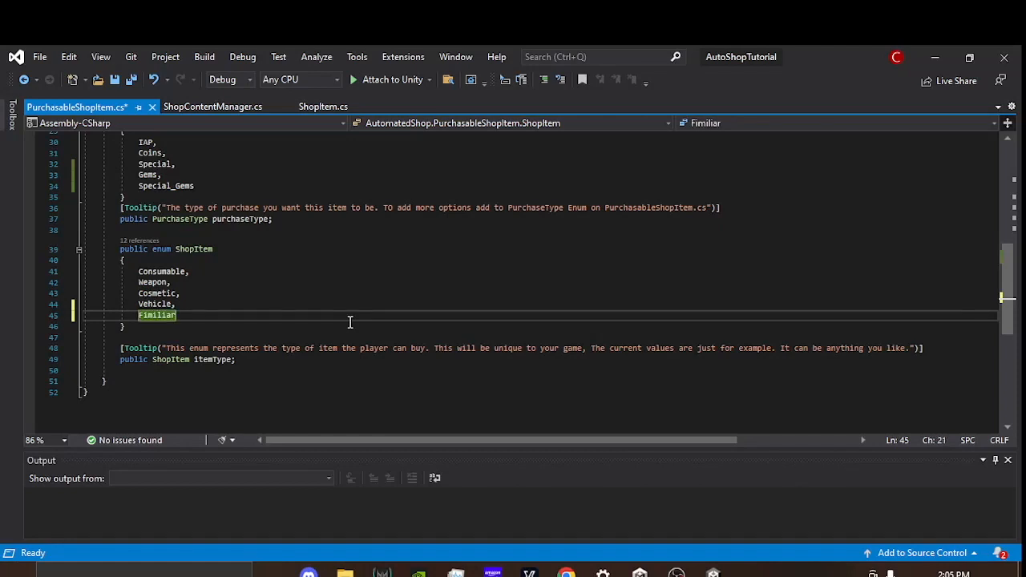
pyautogui.write(',')
# Step: Add an NPC entry after Fimiliar in the ShopItem enum and save the script
pyautogui.press('Return')
pyautogui.write('NPC')
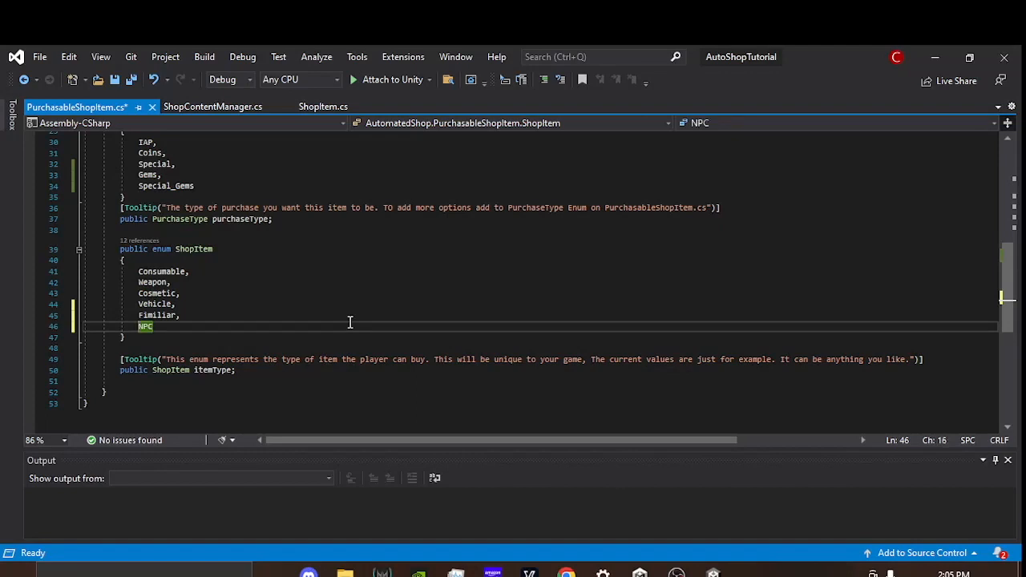
pyautogui.hotkey('ctrl', 's')
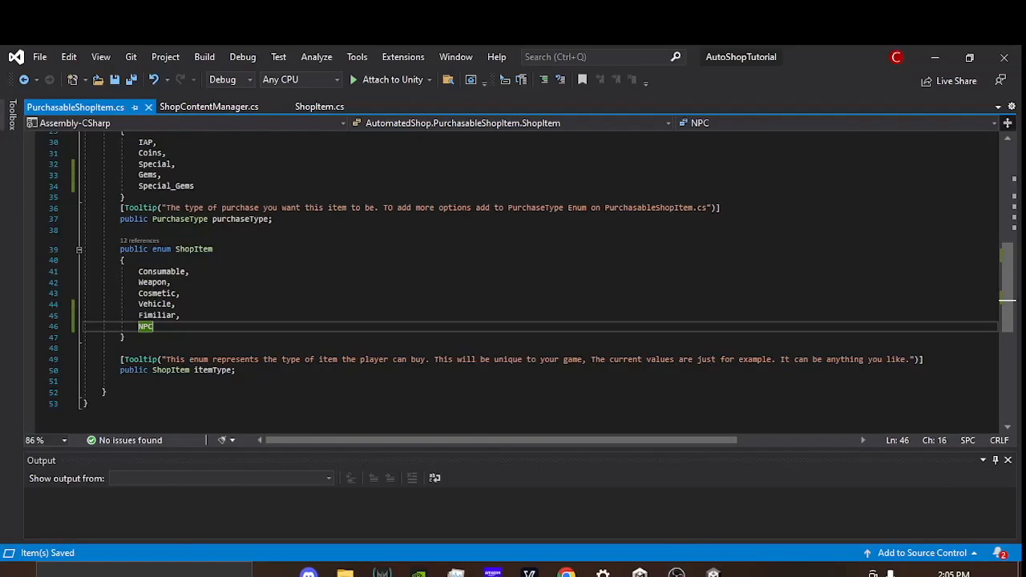
# Step: Switch to Unity, check Health_Potion's Item Type options, and create a PurchasableShopItem asset named Wolf_Fimiliar in Scriptable Objects
pyautogui.click(713, 572)
pyautogui.click(943, 271)
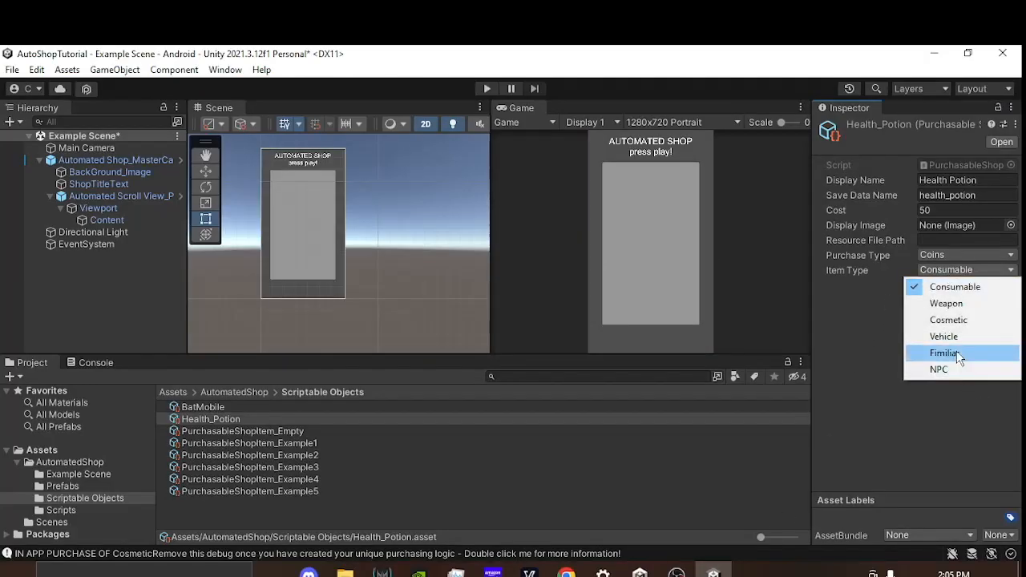
pyautogui.rightClick(287, 507)
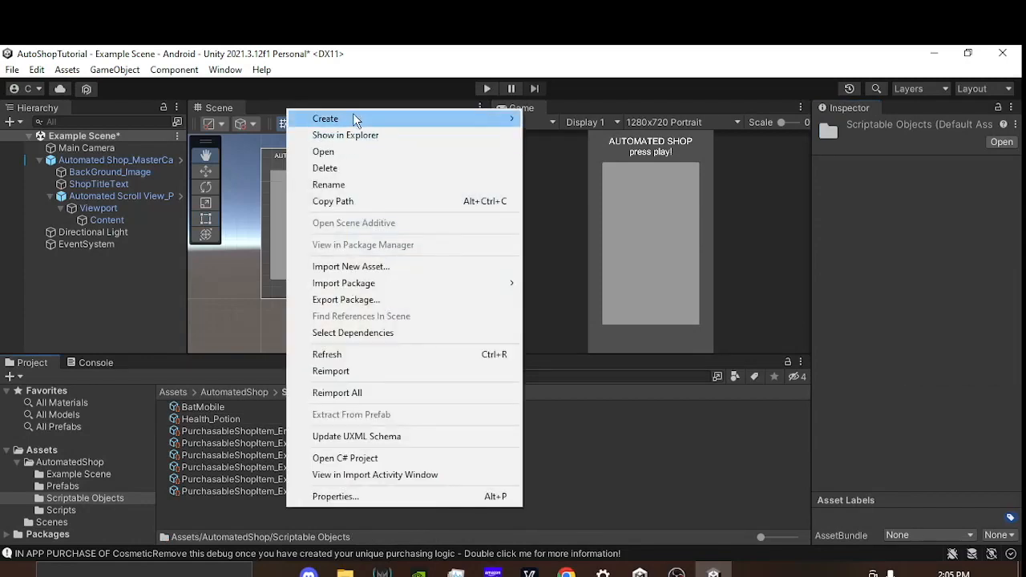
pyautogui.moveTo(356, 119)
pyautogui.moveTo(614, 74)
pyautogui.click(778, 76)
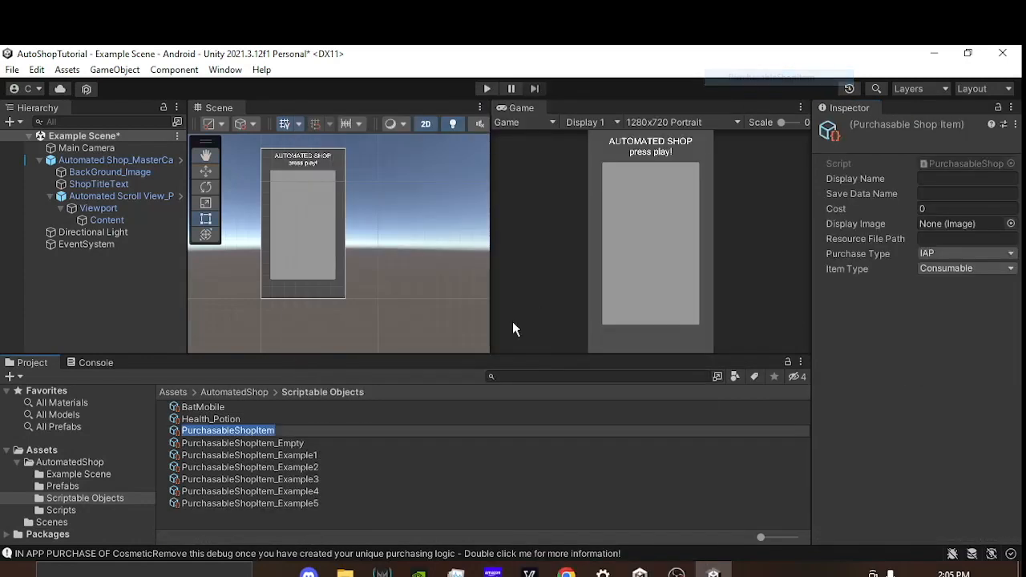
pyautogui.write('Wolf_Fimiliar')
pyautogui.press('Return')
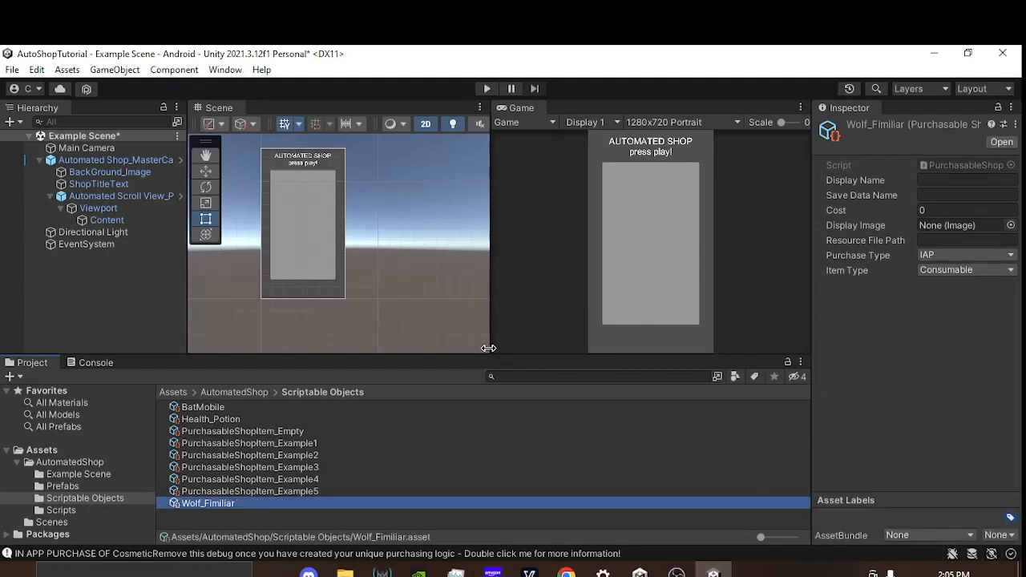
# Step: Set Wolf_Fimiliar's Display Name to "Wolf friend", Save Data Name to "followe_wolf" and Cost to 10000
pyautogui.click(944, 181)
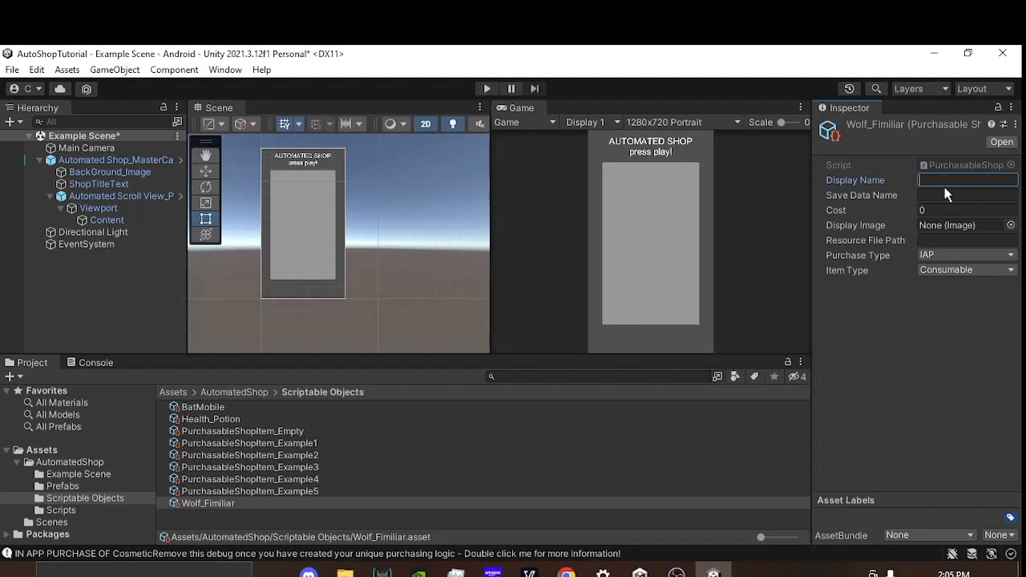
pyautogui.write('Wolf friend')
pyautogui.click(953, 196)
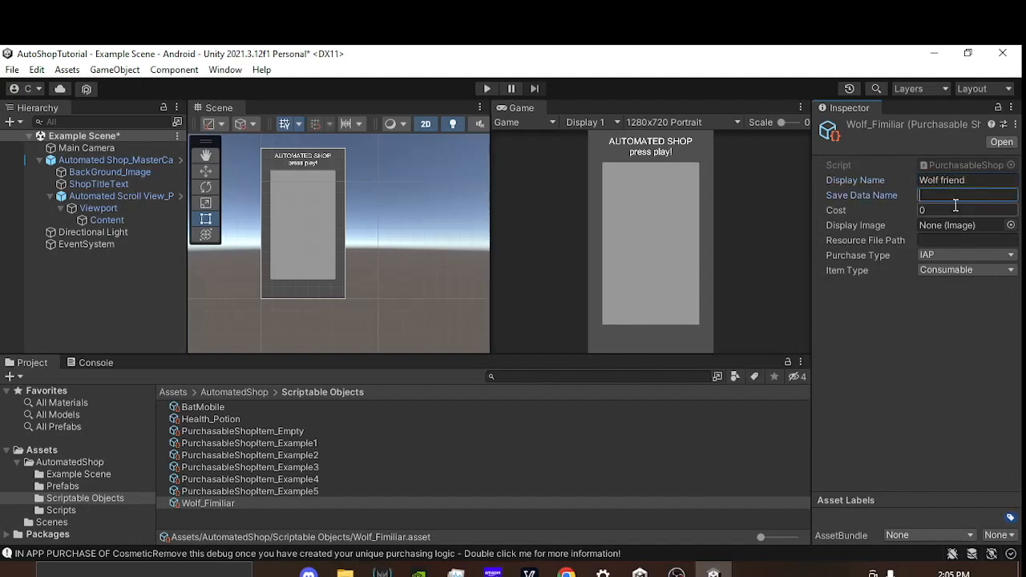
pyautogui.write('followe_wold')
pyautogui.press('BackSpace')
pyautogui.write('f')
pyautogui.click(956, 209)
pyautogui.write('10000')
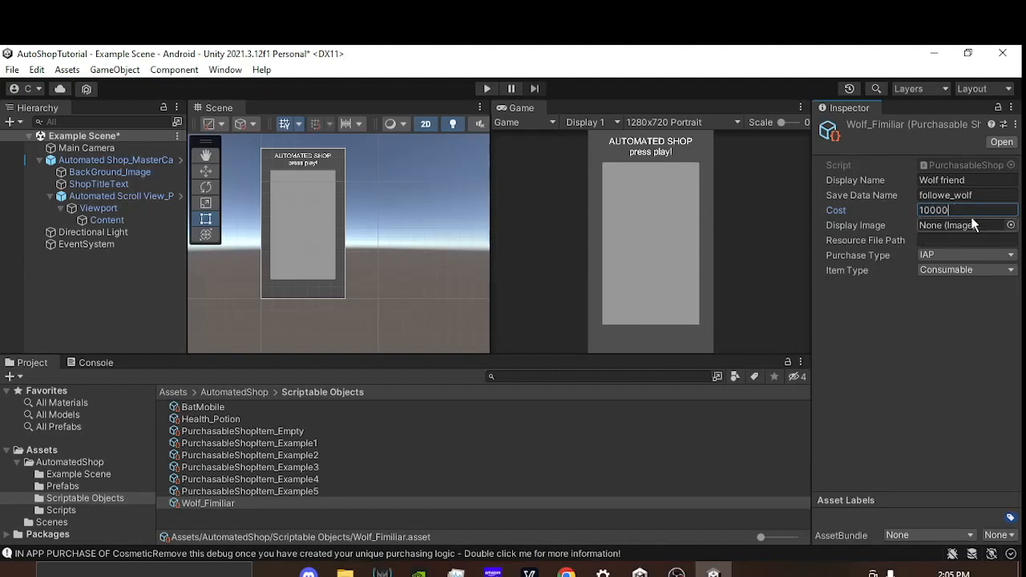
pyautogui.click(939, 242)
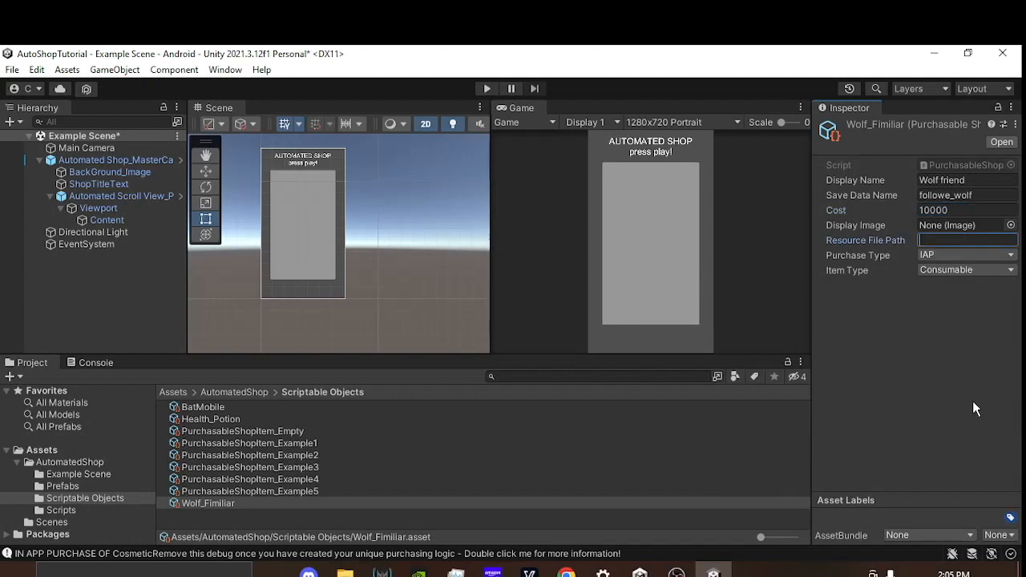
pyautogui.write('Followers/ANimals')
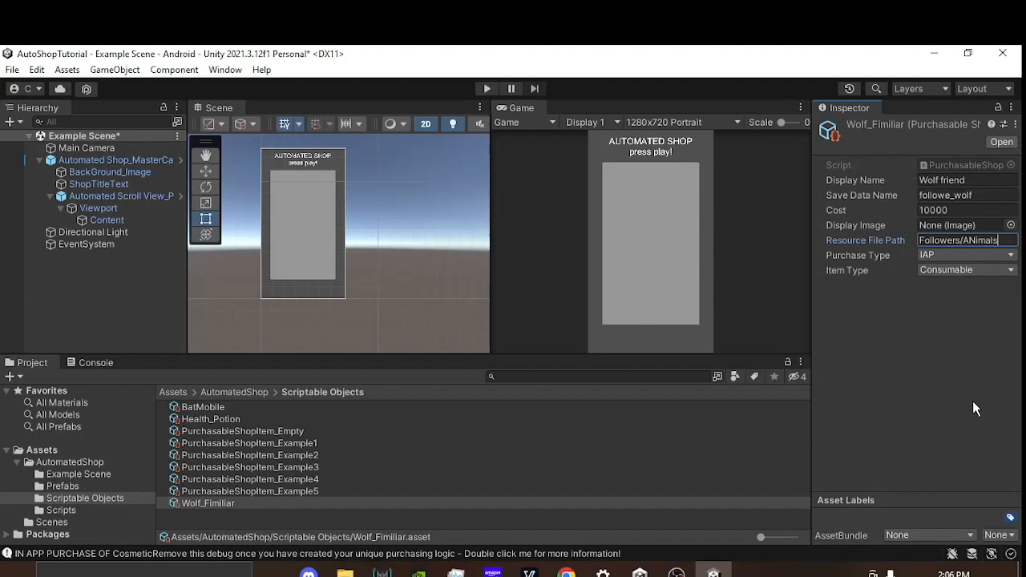
pyautogui.hotkey('ctrl', 'shift', 'Left')
pyautogui.hotkey('ctrl', 'shift', 'Left')
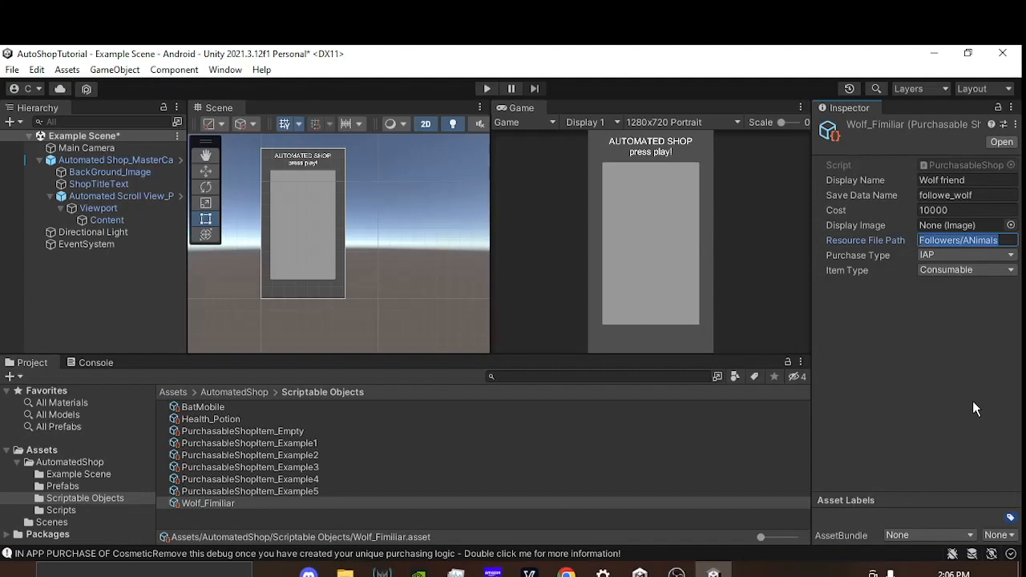
pyautogui.press('BackSpace')
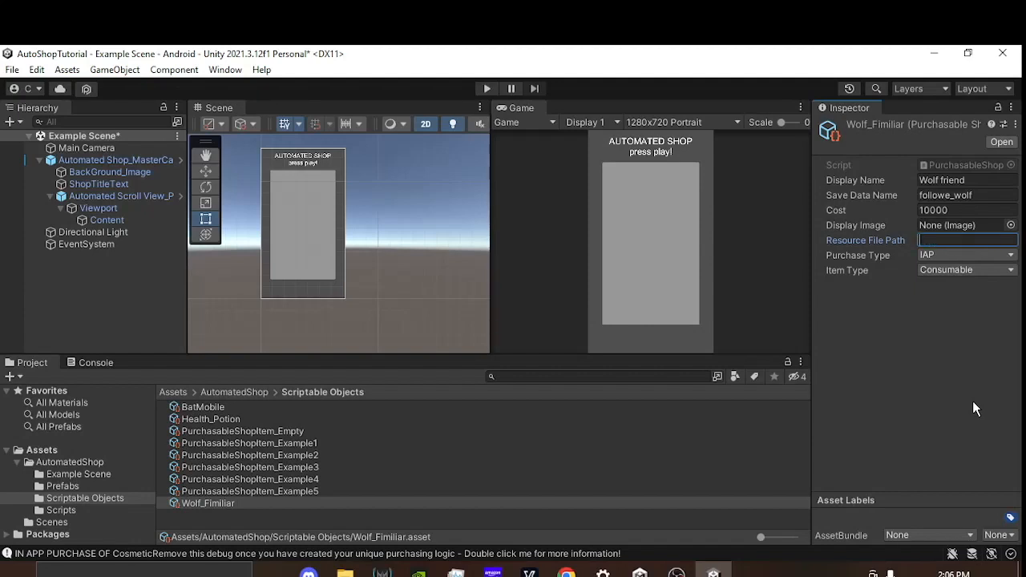
# Step: Set Wolf_Fimiliar's Purchase Type to Gems and its Item Type to Fimiliar
pyautogui.click(925, 255)
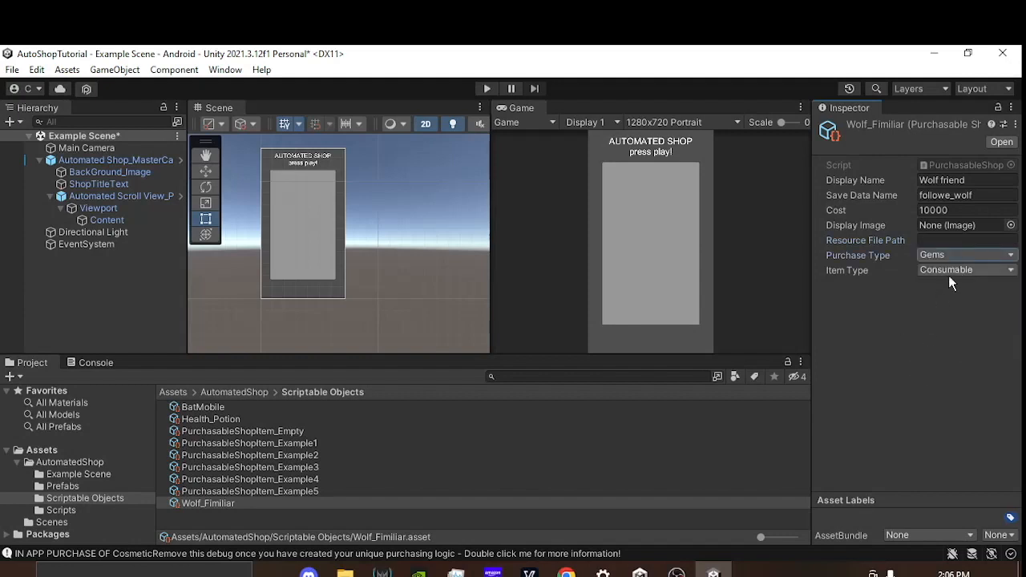
pyautogui.click(950, 270)
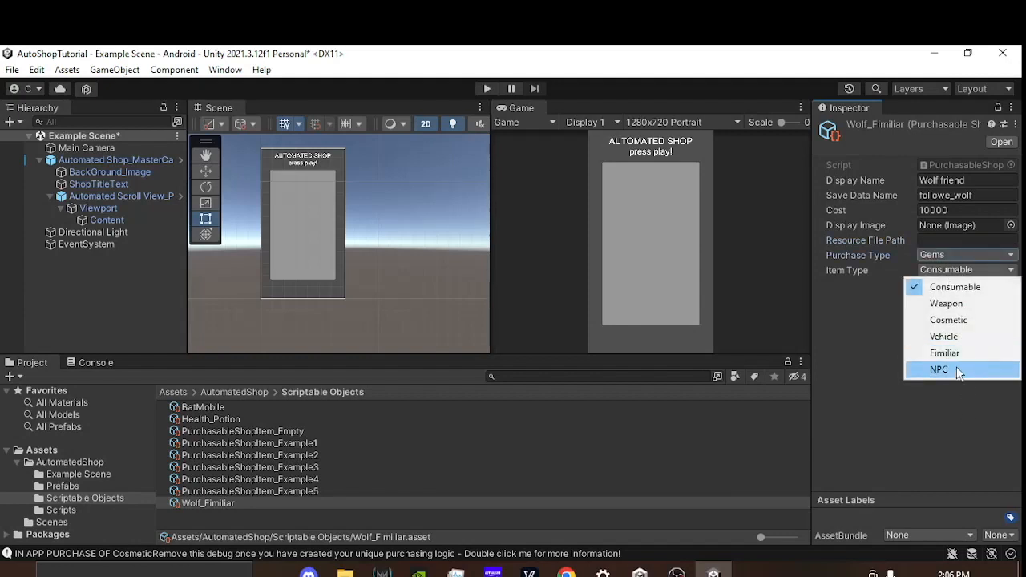
pyautogui.click(954, 354)
# Step: Delete the Wolf_Fimiliar asset from the Scriptable Objects folder
pyautogui.click(232, 490)
pyautogui.click(213, 503)
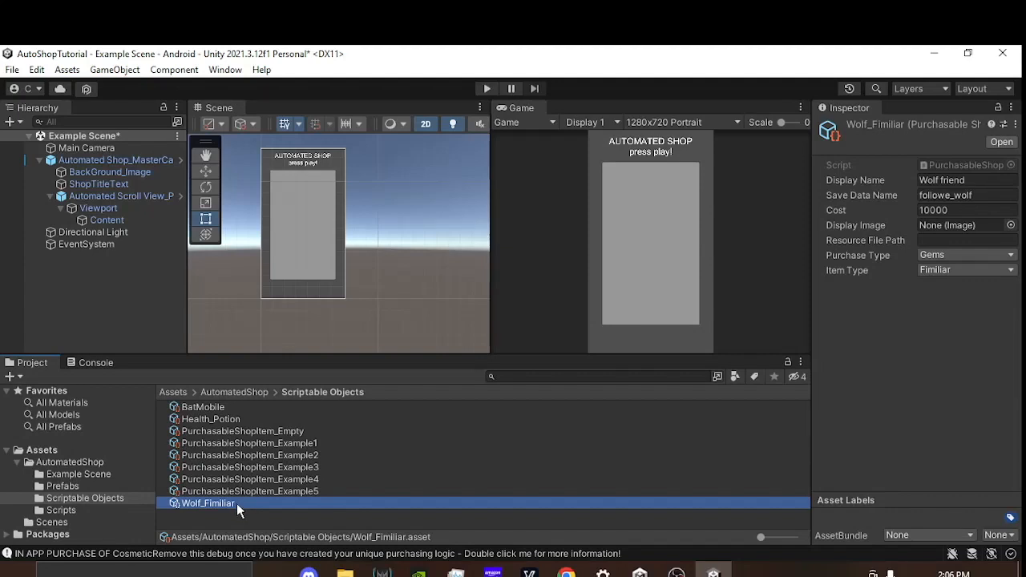
pyautogui.press('Delete')
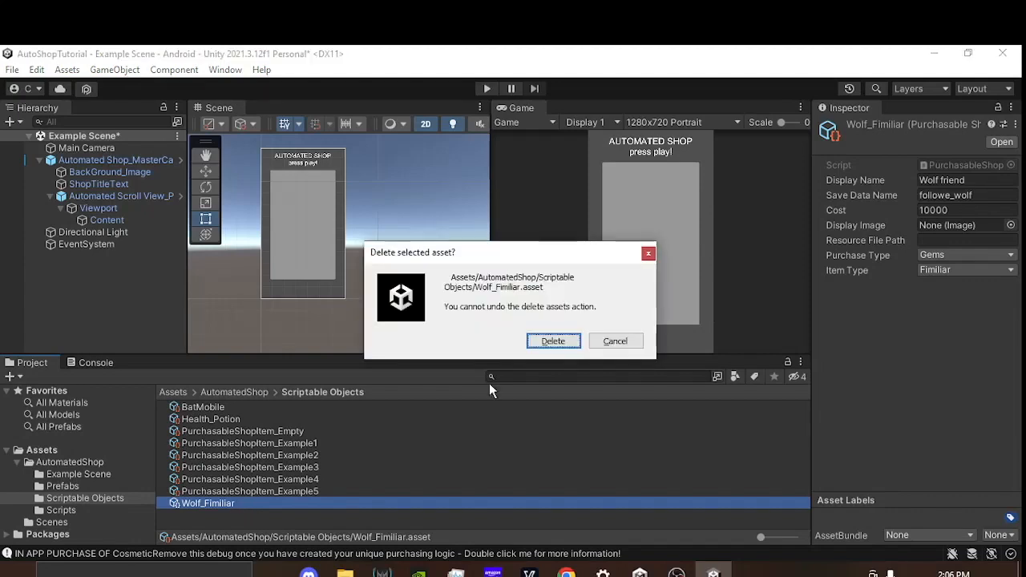
pyautogui.click(562, 341)
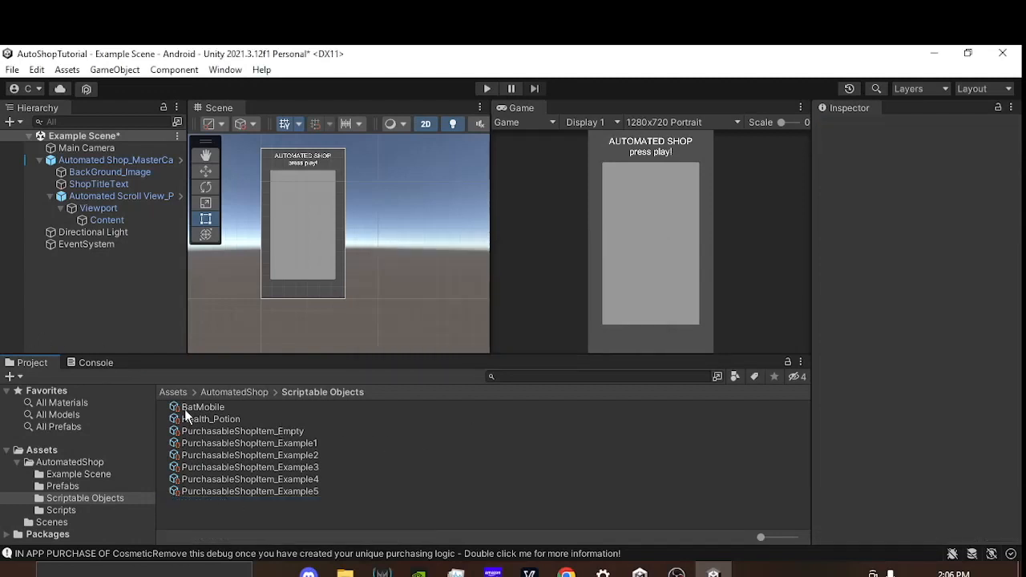
# Step: Inspect Health_Potion and the Console's purchase messages, and open the source line of the OnCoinPurchase message in ShopItem.cs
pyautogui.click(254, 420)
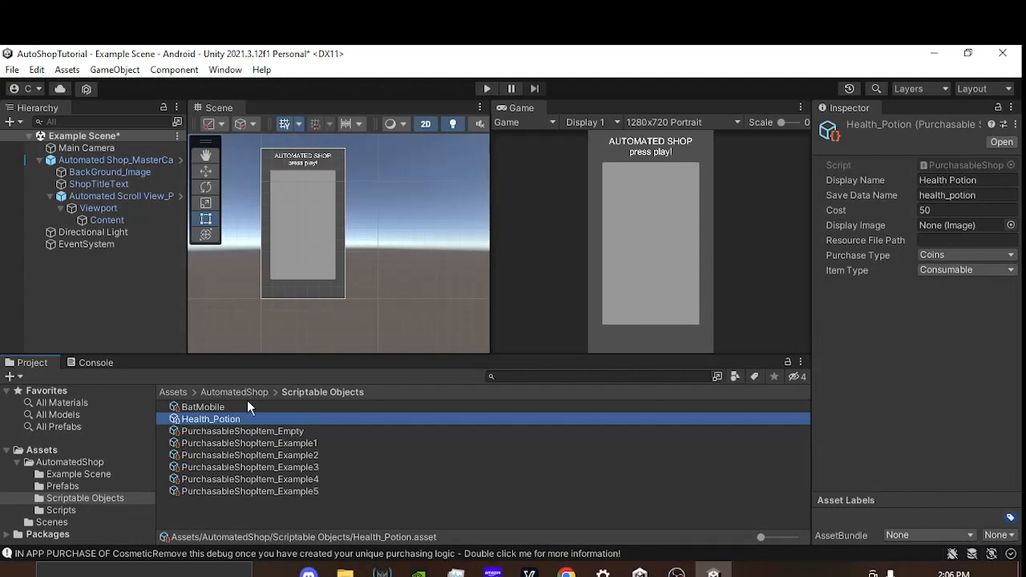
pyautogui.click(185, 557)
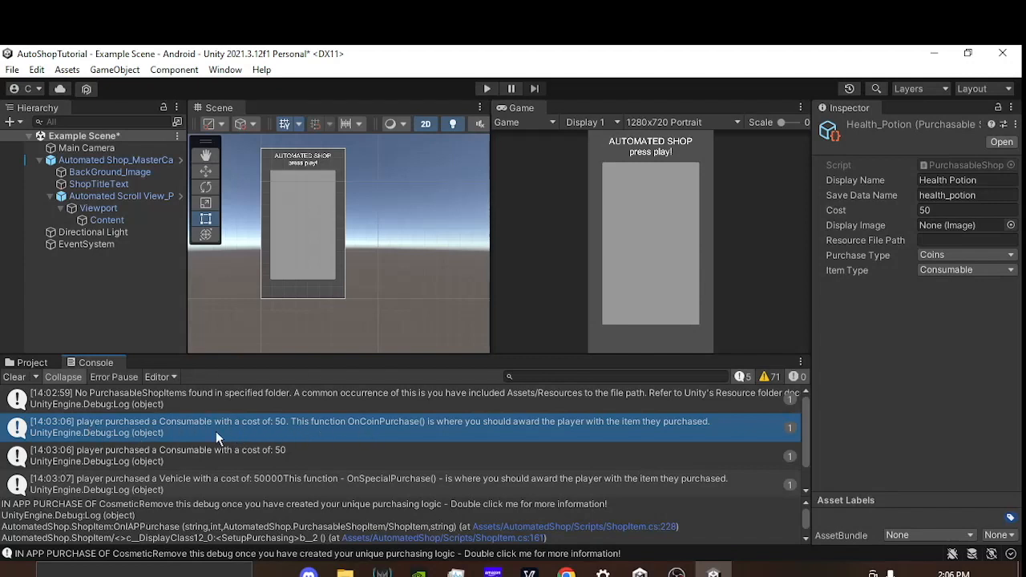
pyautogui.click(287, 485)
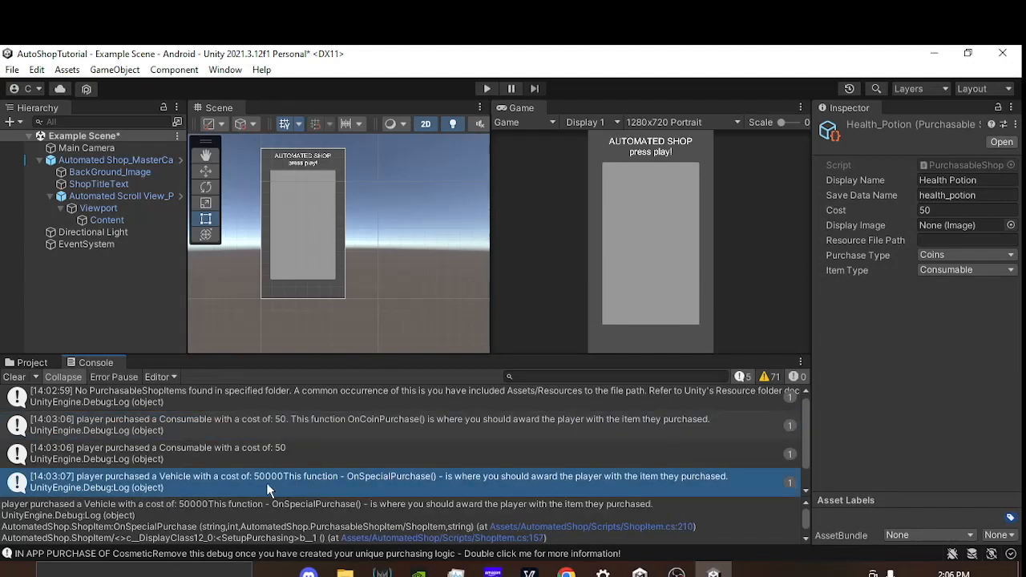
pyautogui.click(373, 425)
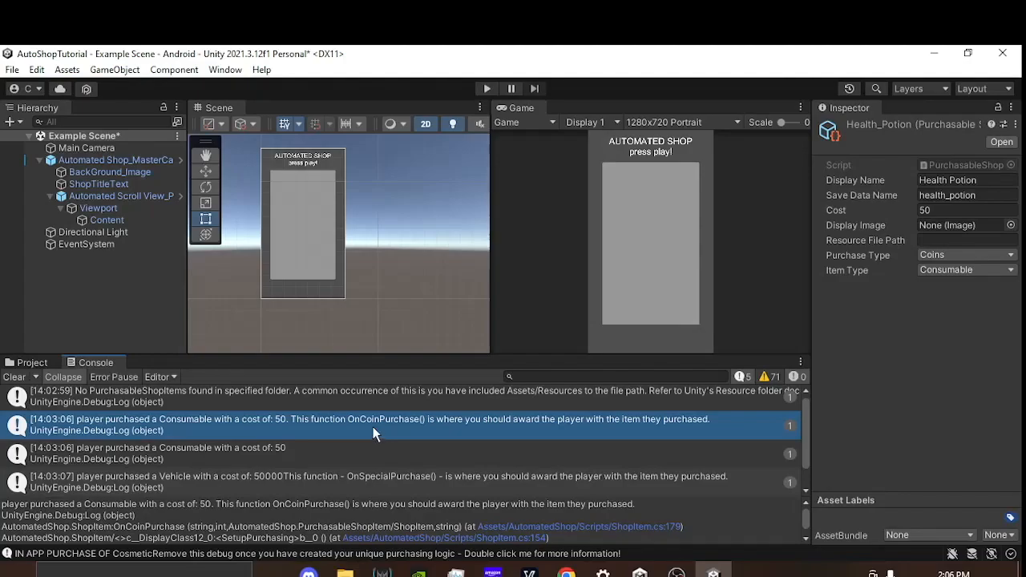
pyautogui.doubleClick(375, 428)
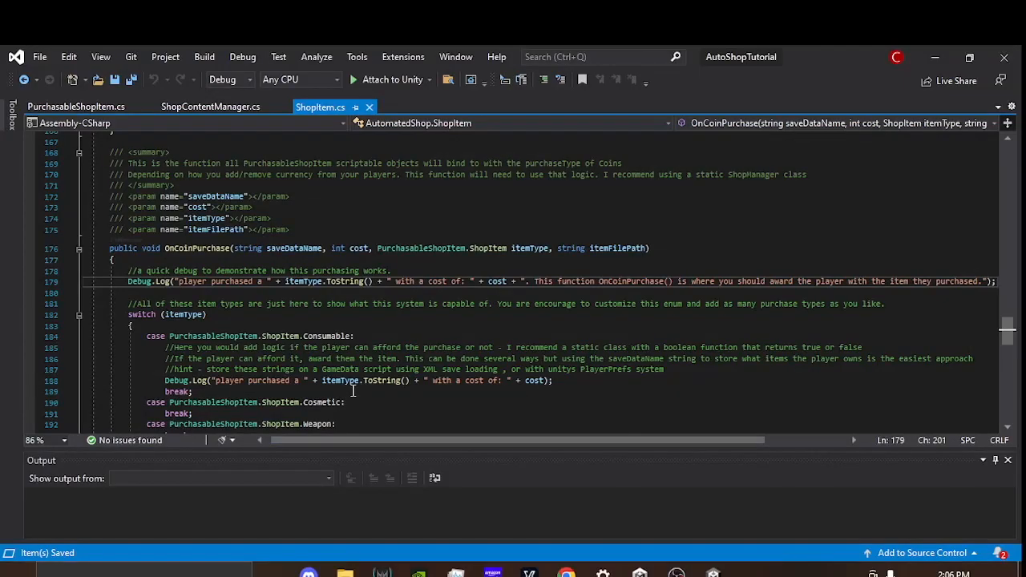
# Step: Examine the purchase type switch in SetupPurchasing and the item type cases inside the OnCoinPurchase function
pyautogui.scroll(3, 307, 287)
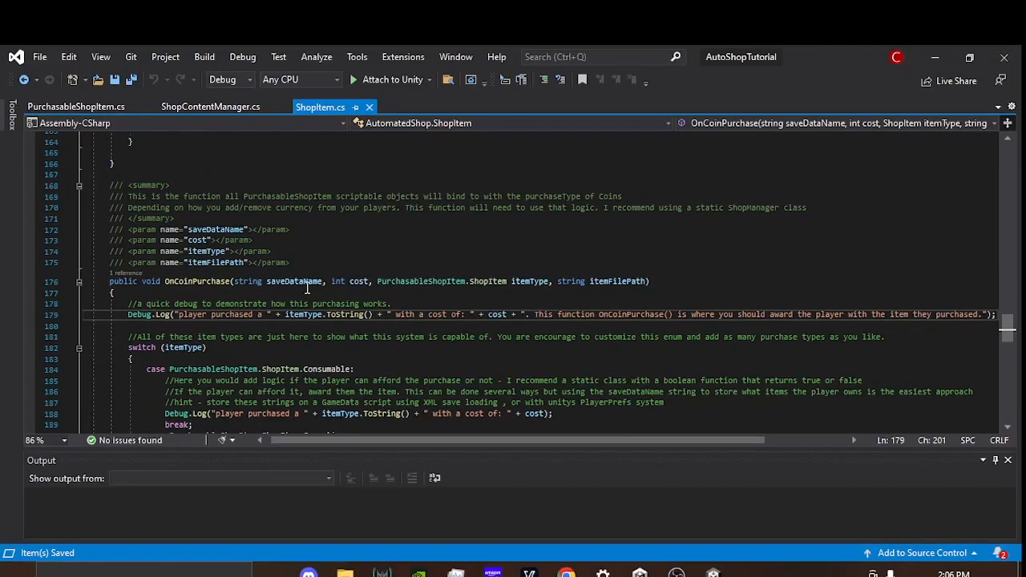
pyautogui.scroll(6, 609, 361)
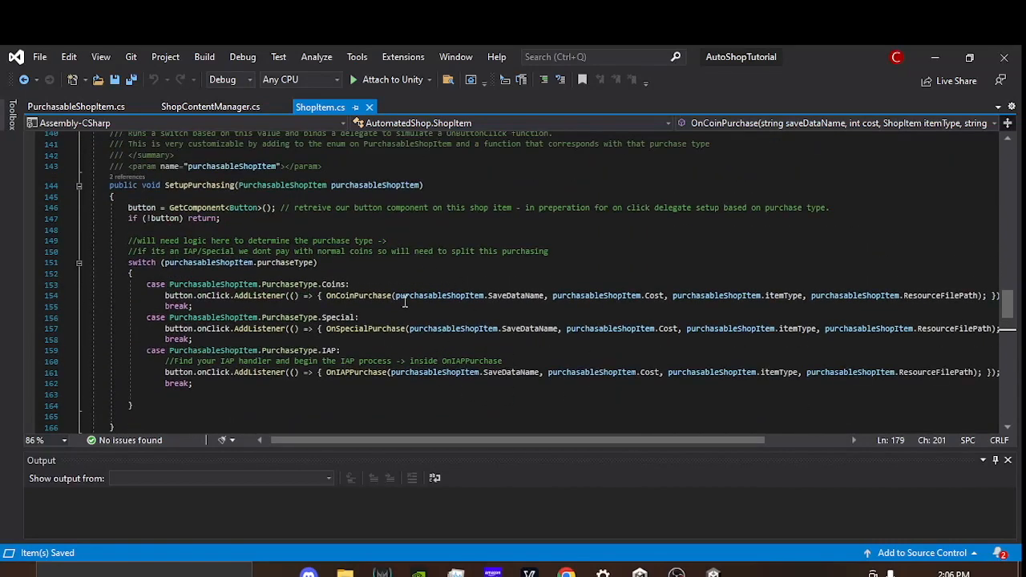
pyautogui.scroll(-4, 389, 313)
pyautogui.scroll(-4, 465, 345)
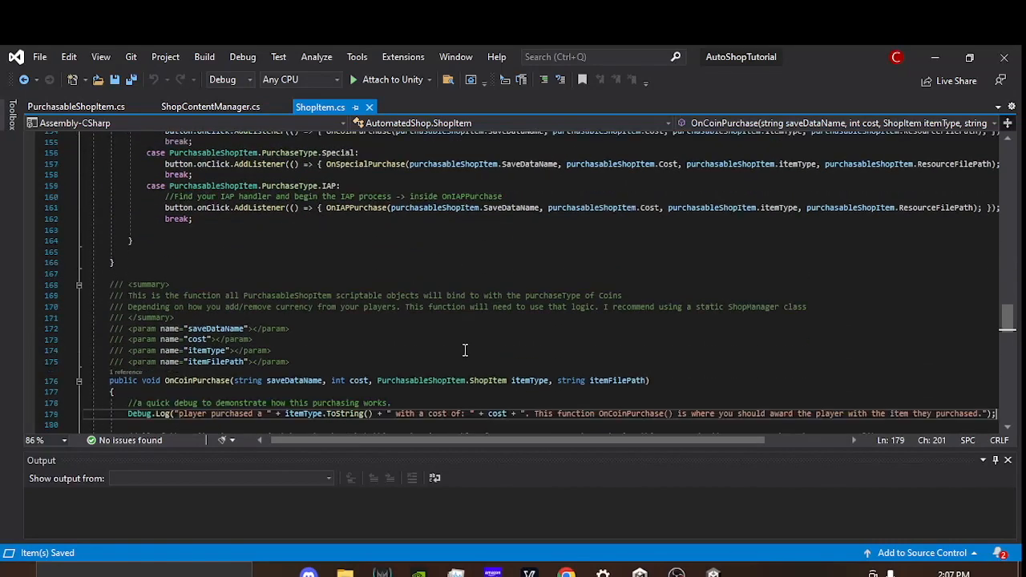
pyautogui.scroll(-3, 384, 318)
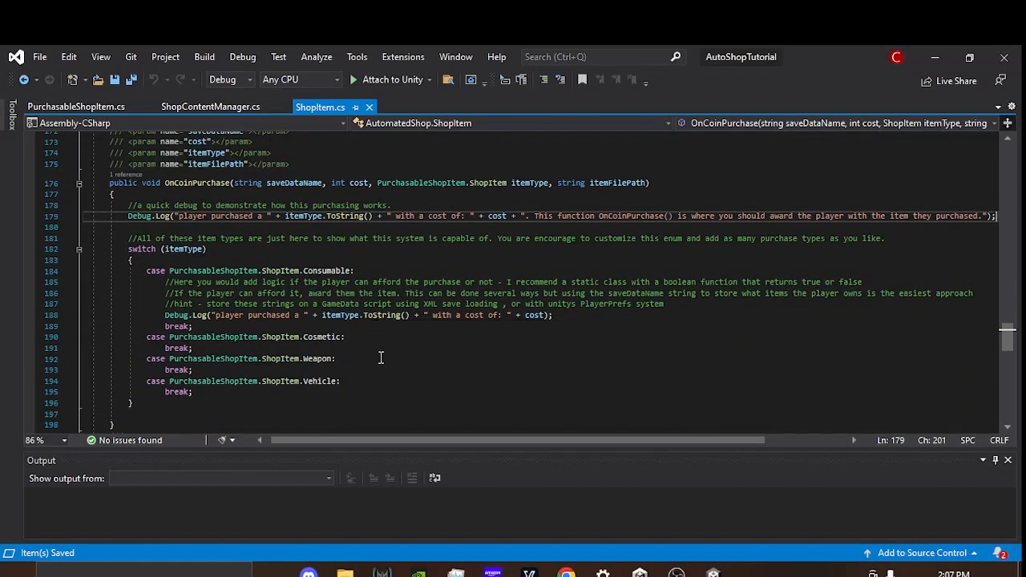
pyautogui.doubleClick(213, 183)
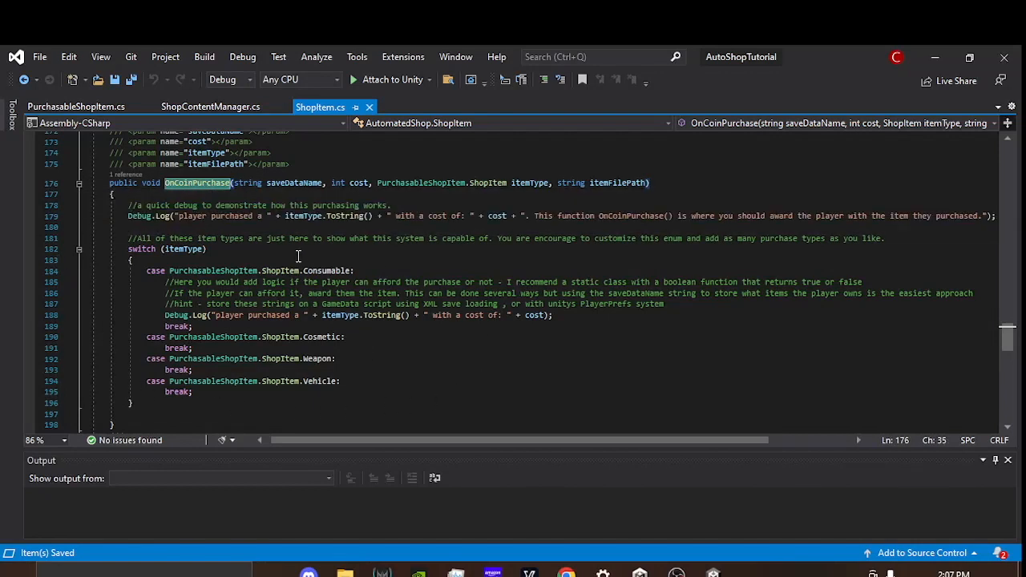
pyautogui.click(124, 249)
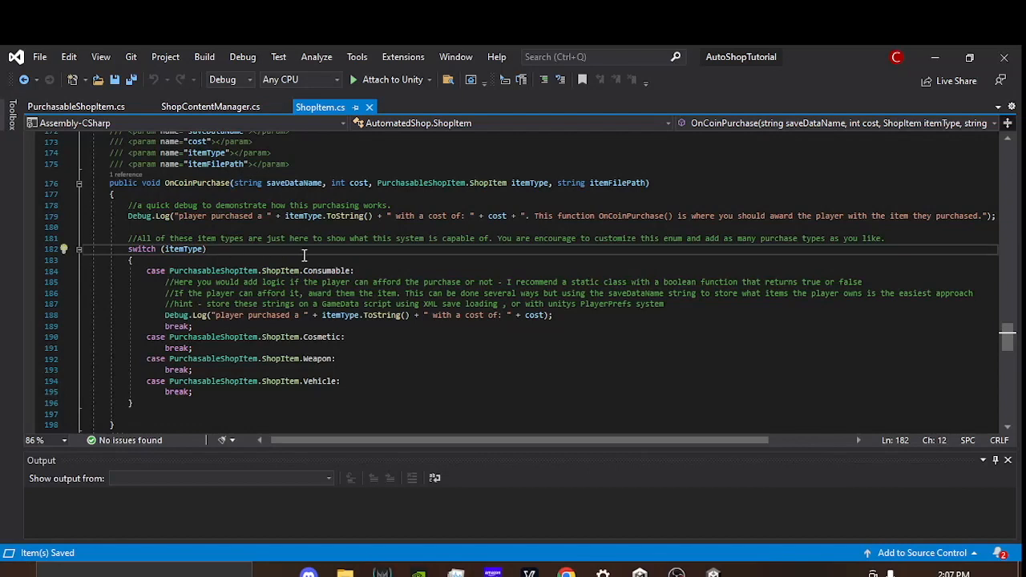
pyautogui.doubleClick(329, 273)
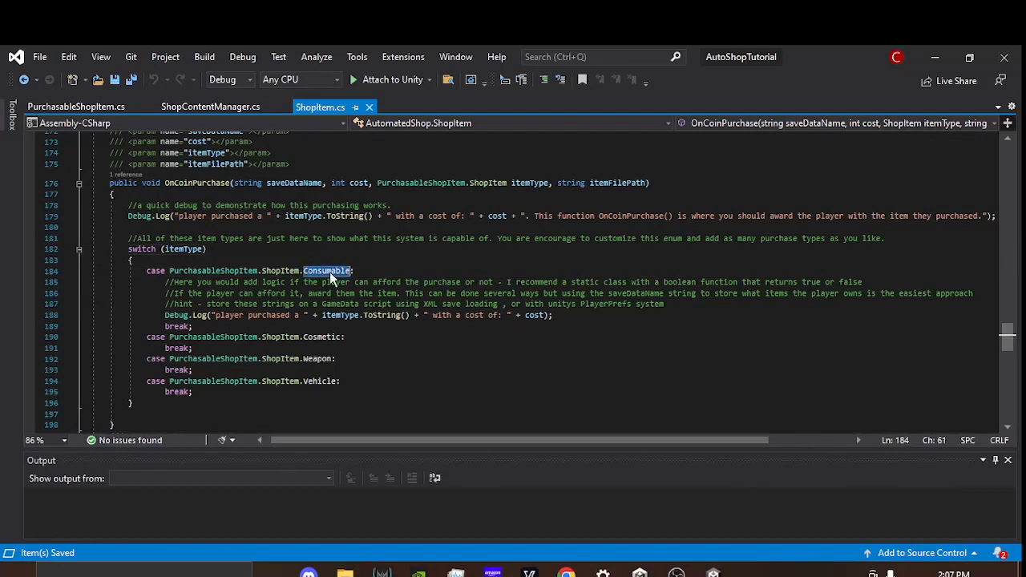
pyautogui.doubleClick(323, 337)
pyautogui.doubleClick(319, 358)
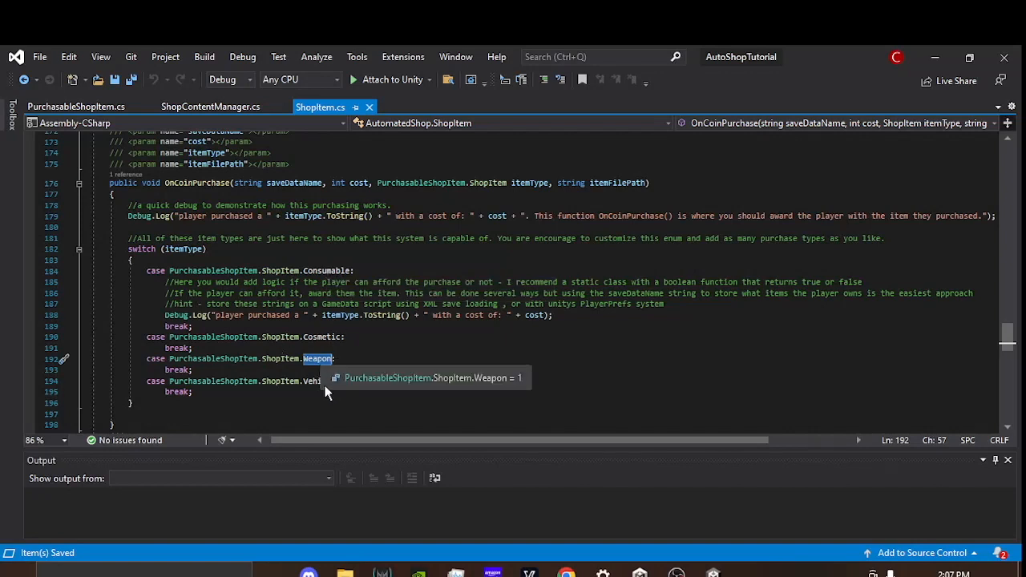
pyautogui.click(200, 393)
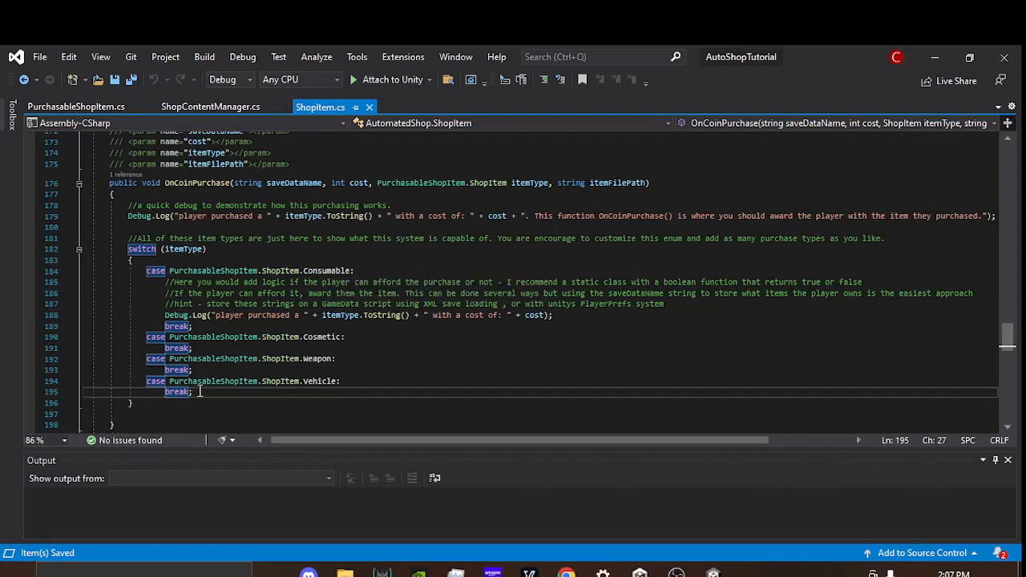
pyautogui.click(361, 336)
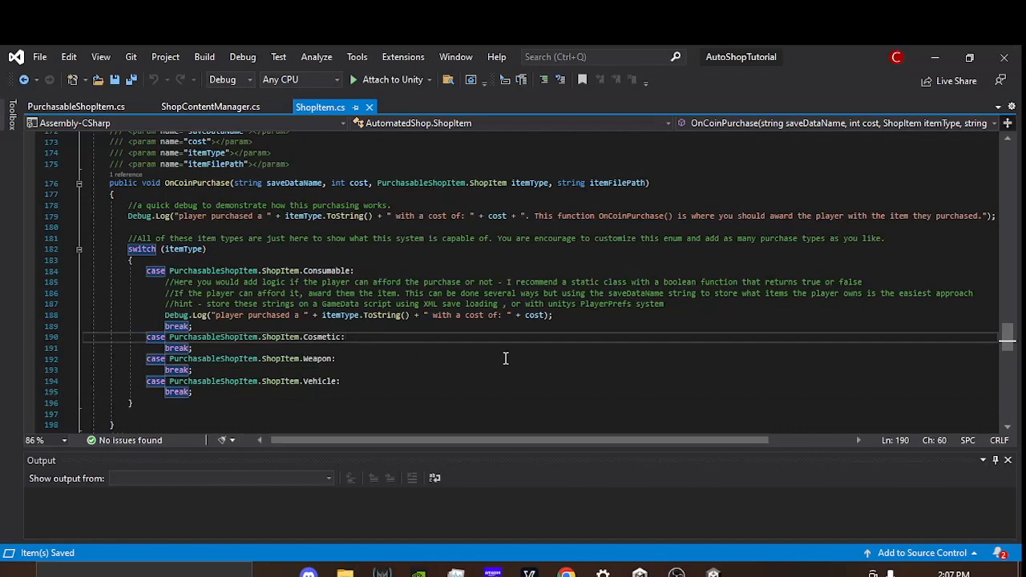
# Step: Add a PurchasableShopItem.ShopItem.Fimiliar case with a break after the Vehicle case in OnCoinPurchase's switch
pyautogui.click(216, 395)
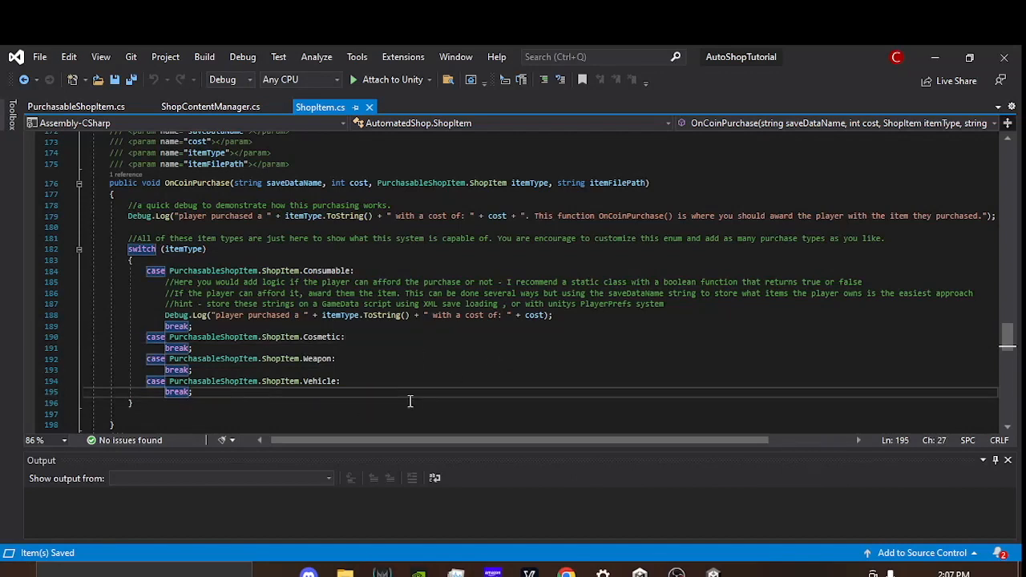
pyautogui.press('Return')
pyautogui.write('case')
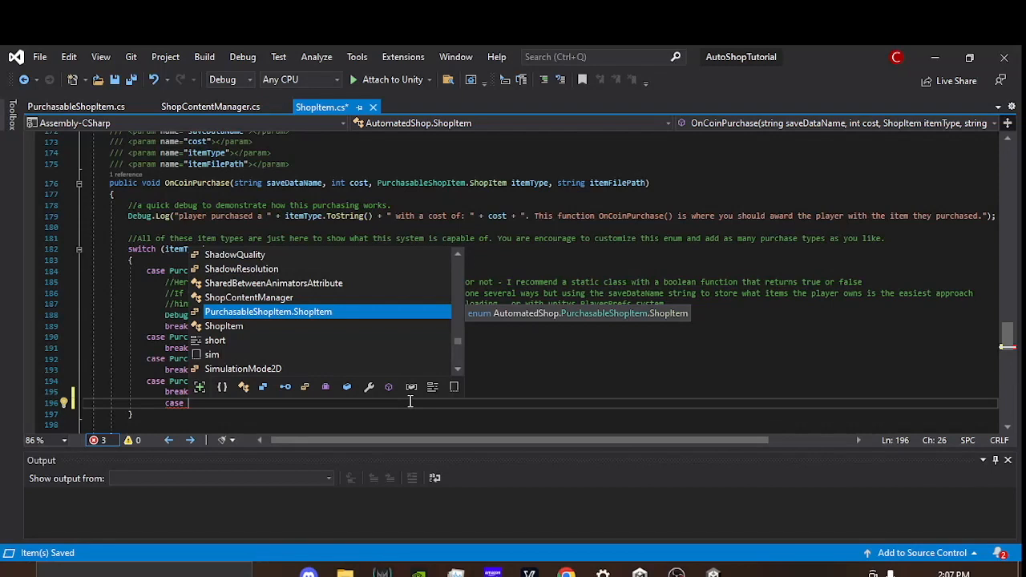
pyautogui.press('Tab')
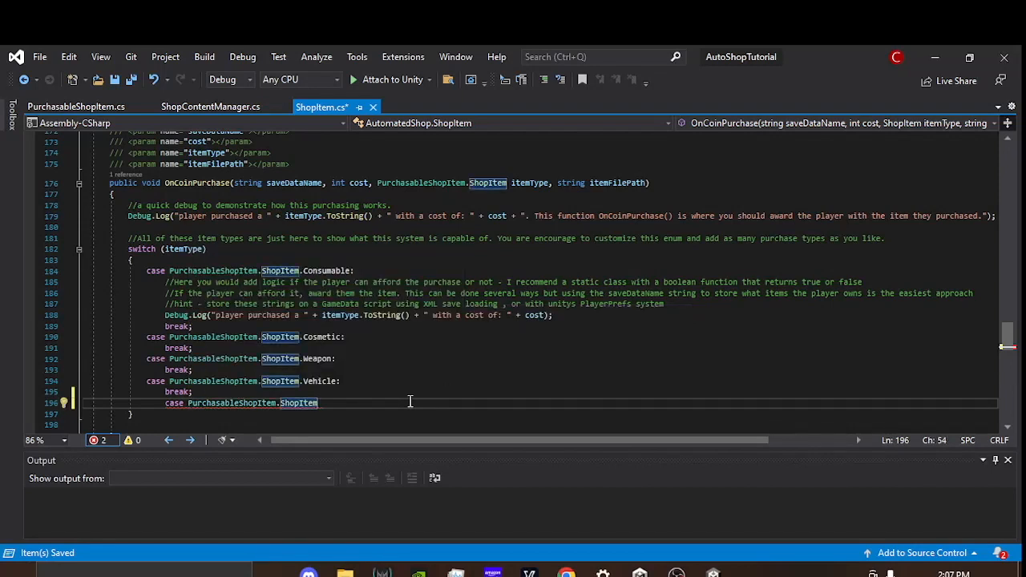
pyautogui.write('.')
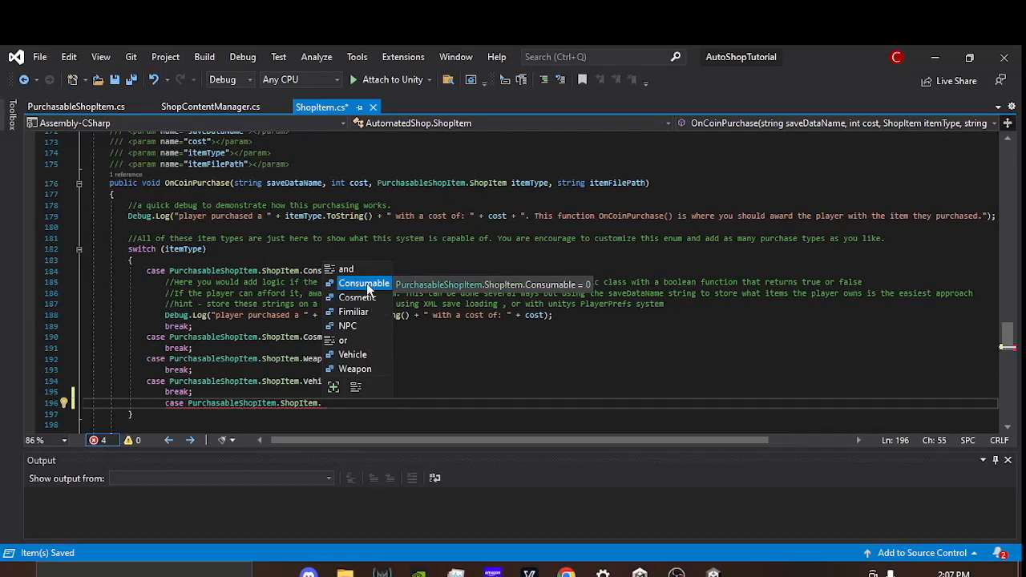
pyautogui.click(370, 313)
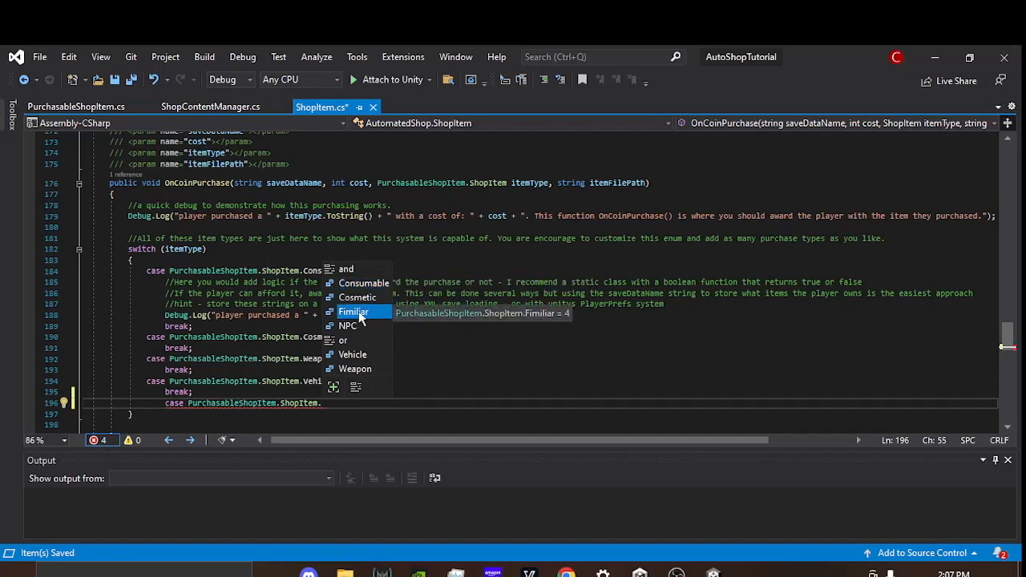
pyautogui.doubleClick(370, 312)
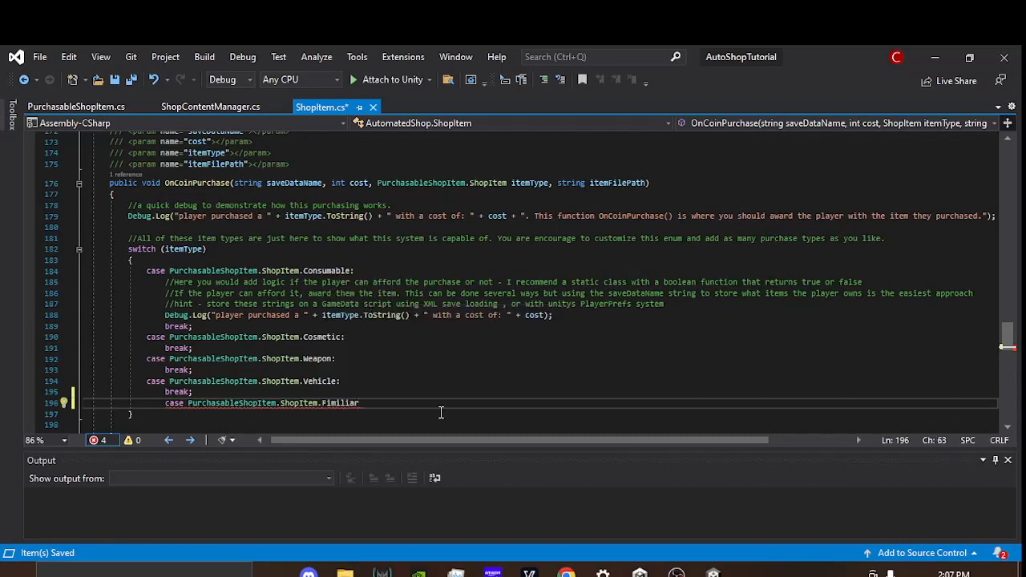
pyautogui.write(':')
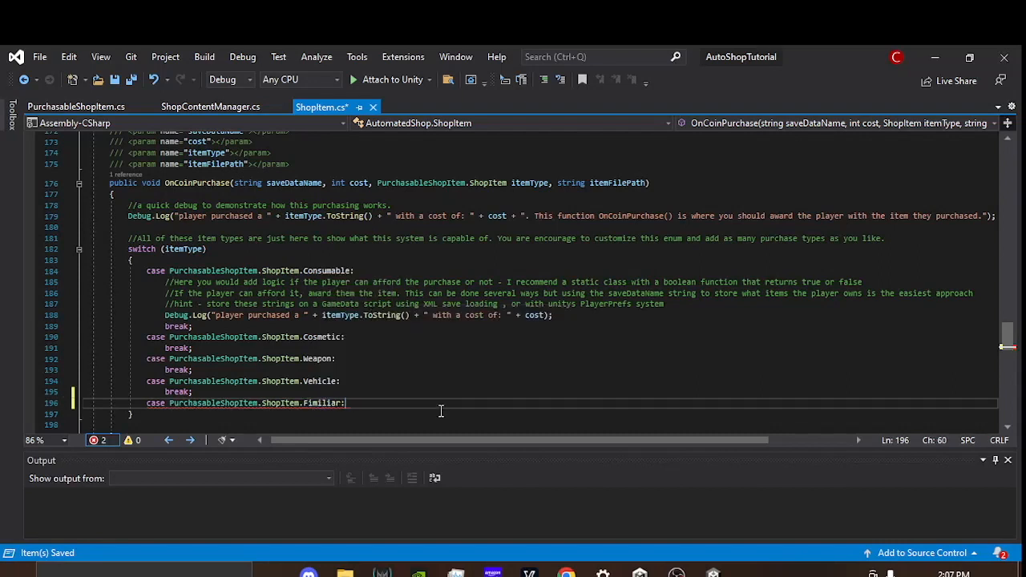
pyautogui.press('Return')
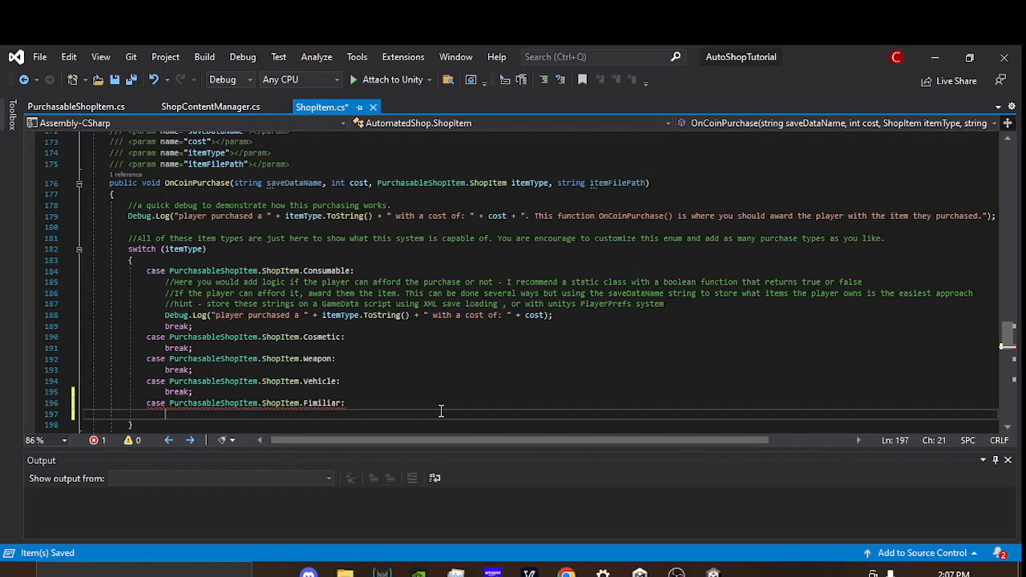
pyautogui.scroll(-2, 496, 320)
pyautogui.write('break;')
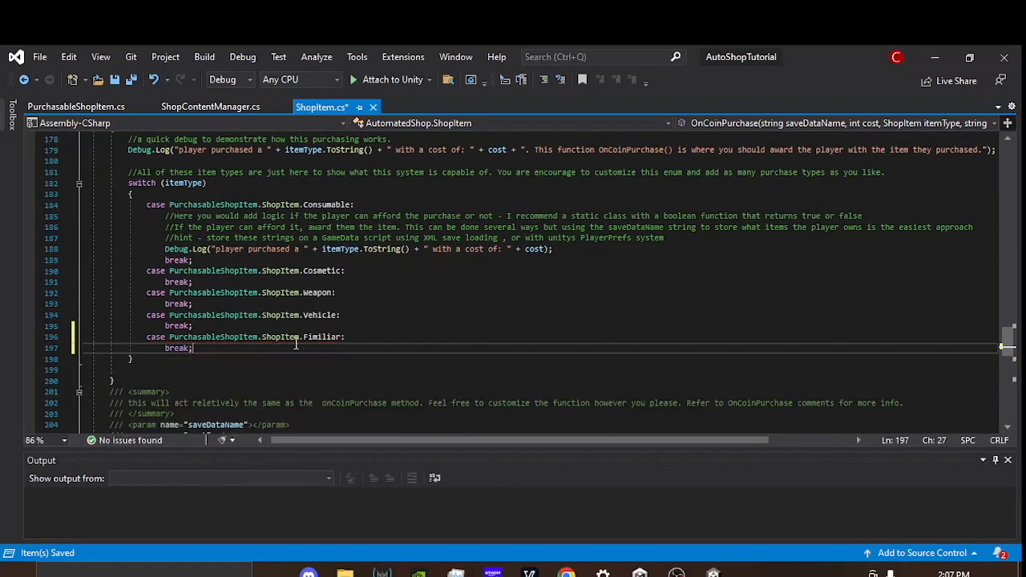
# Step: Start a Debug.Log call in the Fimiliar case with the text "Player has purchased a " followed by a plus sign
pyautogui.click(362, 338)
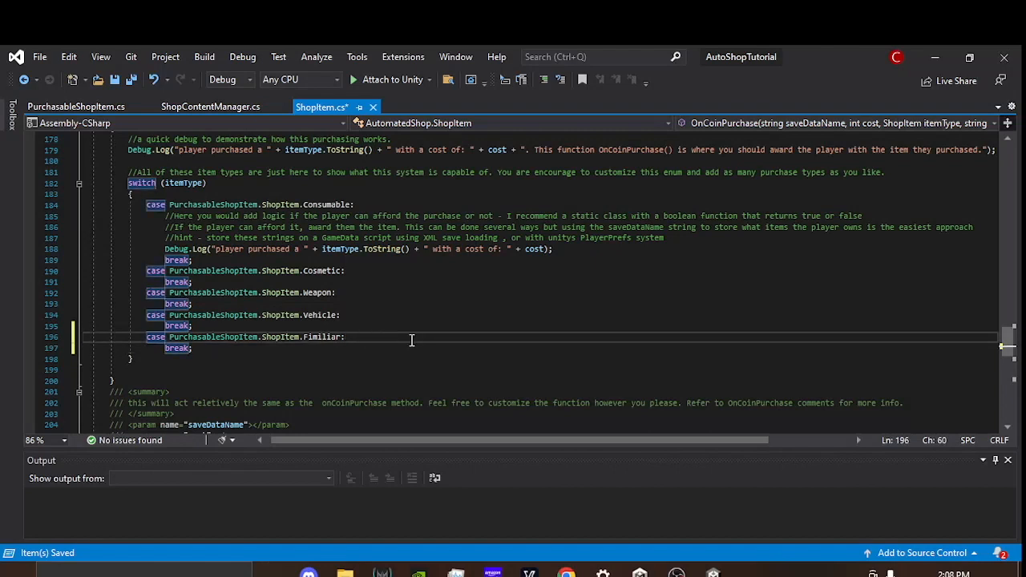
pyautogui.press('Return')
pyautogui.write('Debug')
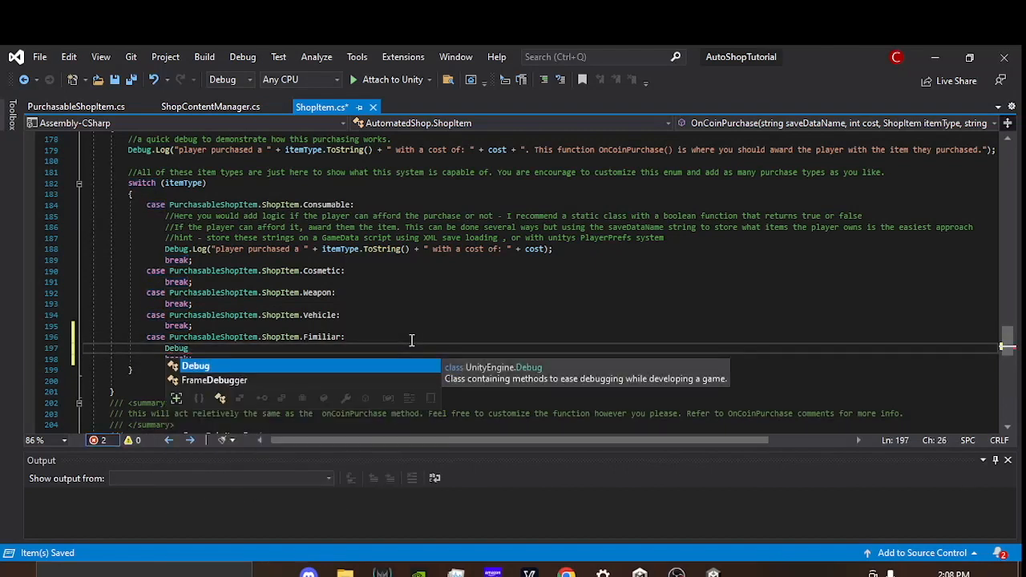
pyautogui.write('.Log')
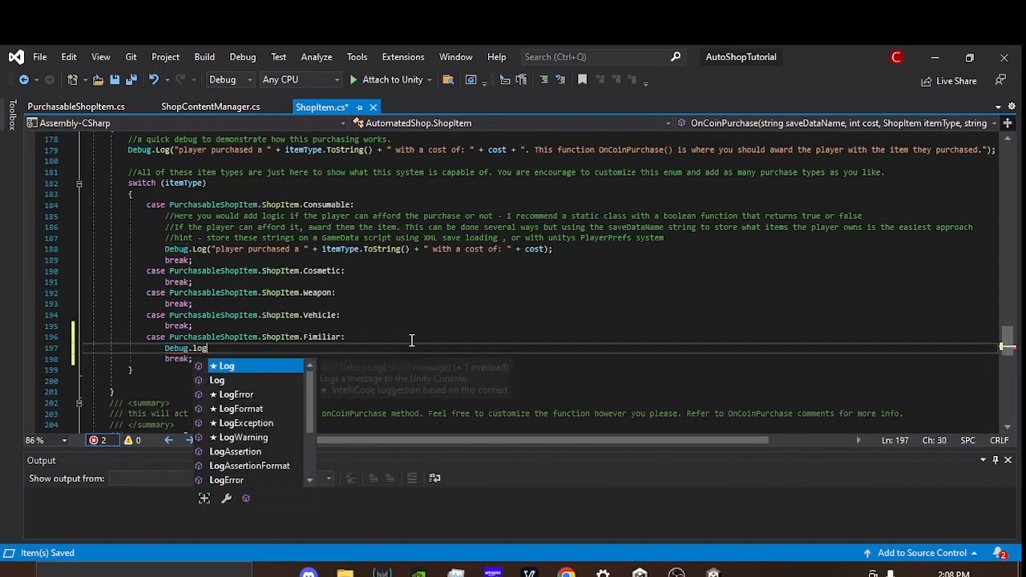
pyautogui.write('(')
pyautogui.press('Left')
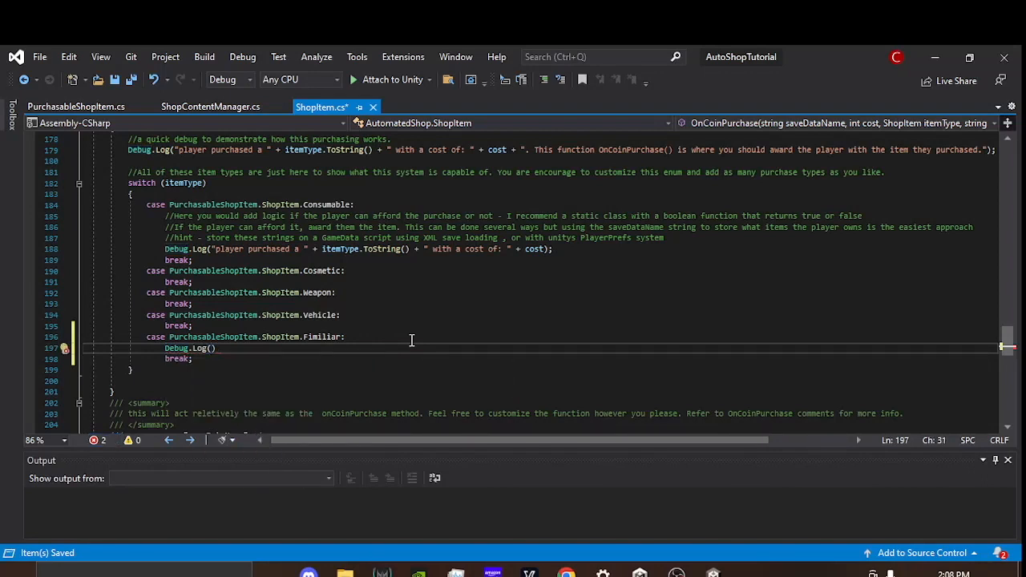
pyautogui.write('"')
pyautogui.write('Player has ')
pyautogui.write('p')
pyautogui.write('urchased')
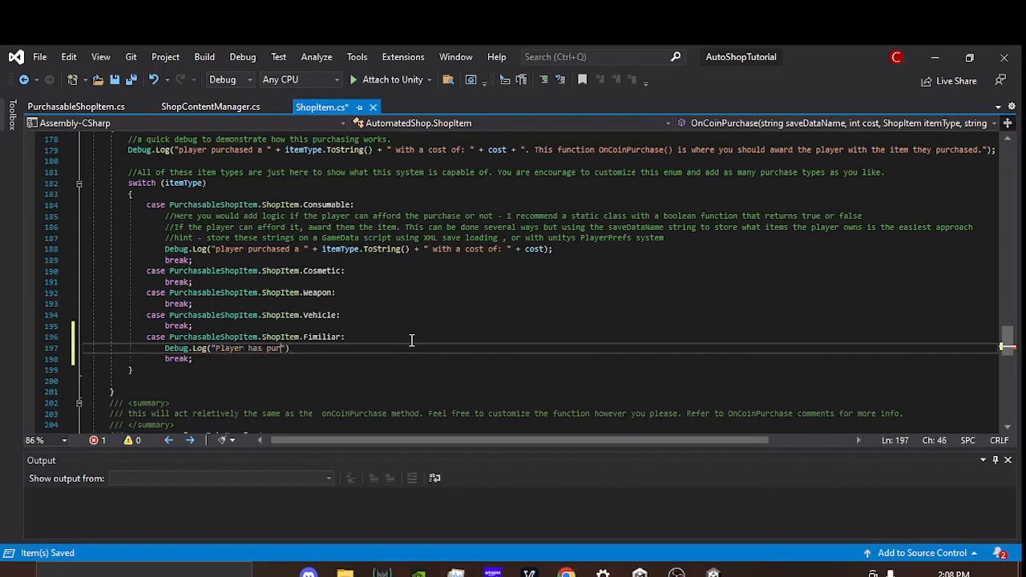
pyautogui.write(' a :')
pyautogui.press('BackSpace')
pyautogui.write('wolf')
pyautogui.press('BackSpace')
pyautogui.press('BackSpace')
pyautogui.press('BackSpace')
pyautogui.press('BackSpace')
pyautogui.write('+')
# Step: Complete the Fimiliar log with itemType.ToString() + " with a cost of: " + cost copied from the Consumable case, and save ShopItem.cs
pyautogui.scroll(2, 412, 357)
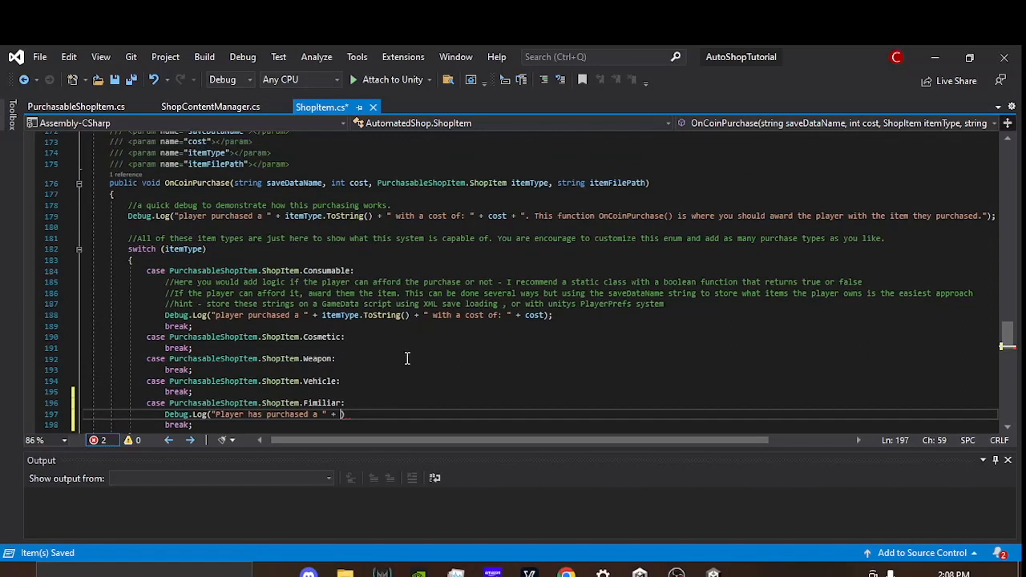
pyautogui.moveTo(537, 186)
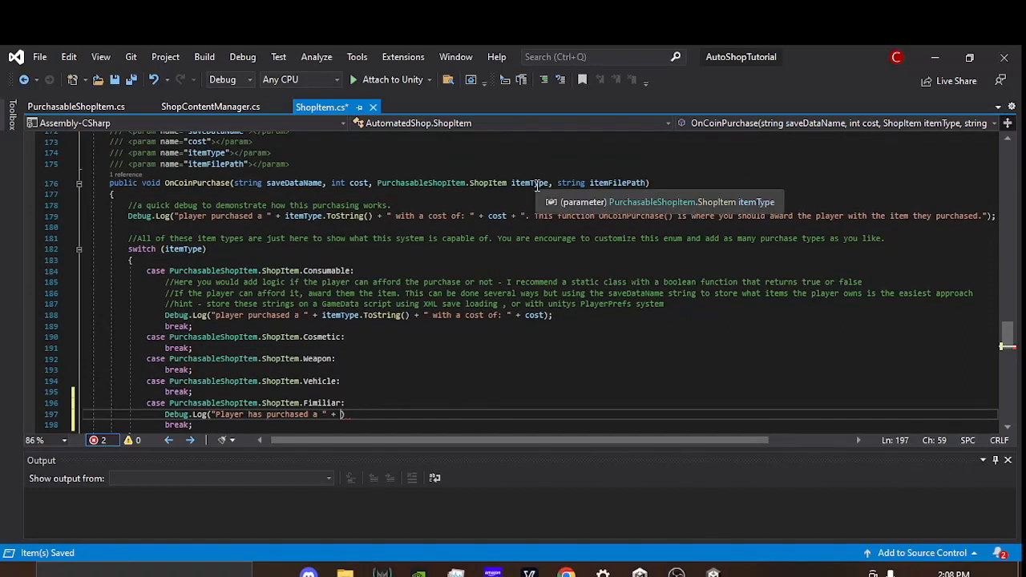
pyautogui.moveTo(322, 319); pyautogui.dragTo(546, 316)
pyautogui.hotkey('ctrl', 'c')
pyautogui.scroll(-2, 497, 366)
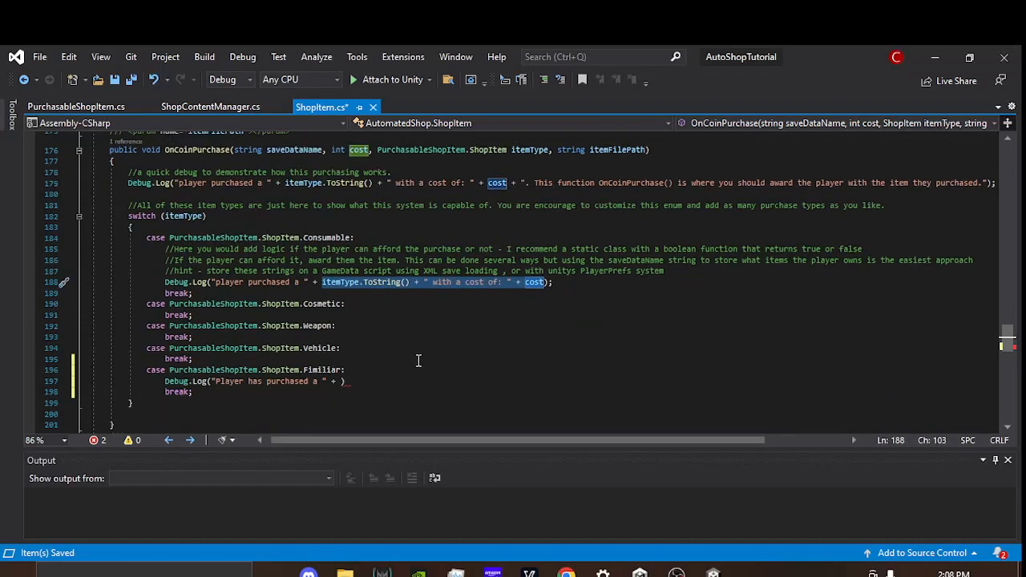
pyautogui.click(340, 349)
pyautogui.hotkey('ctrl', 'v')
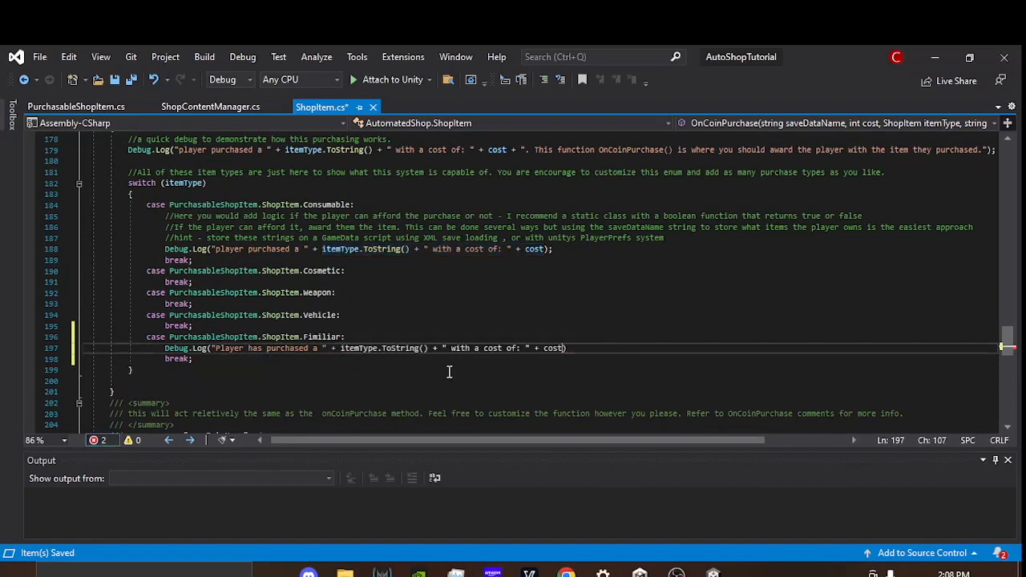
pyautogui.write(');')
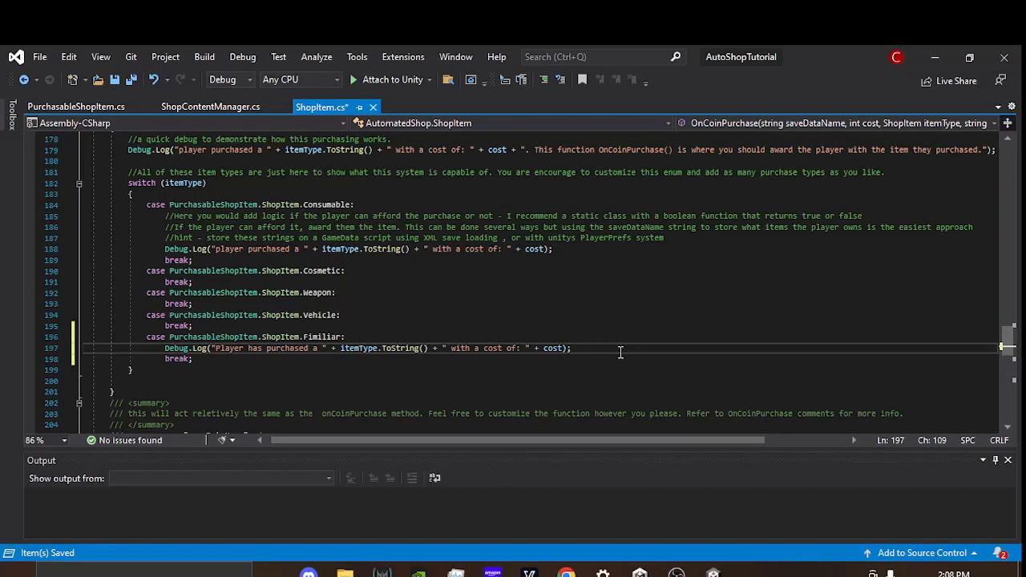
pyautogui.hotkey('ctrl', 's')
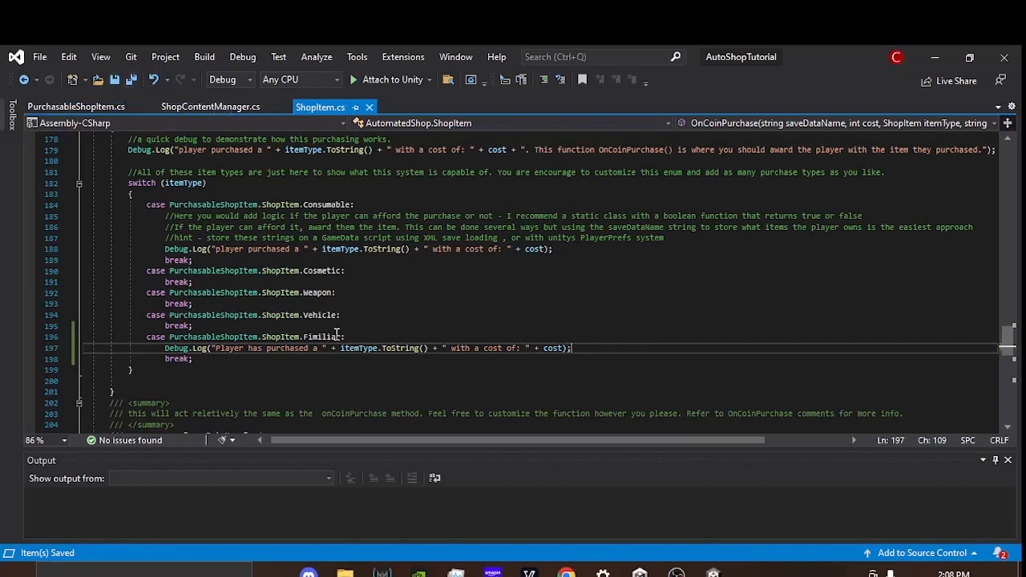
# Step: Review the Fimiliar log in OnCoinPurchase and the Coins, Special and IAP cases of SetupPurchasing's purchaseType switch
pyautogui.click(359, 338)
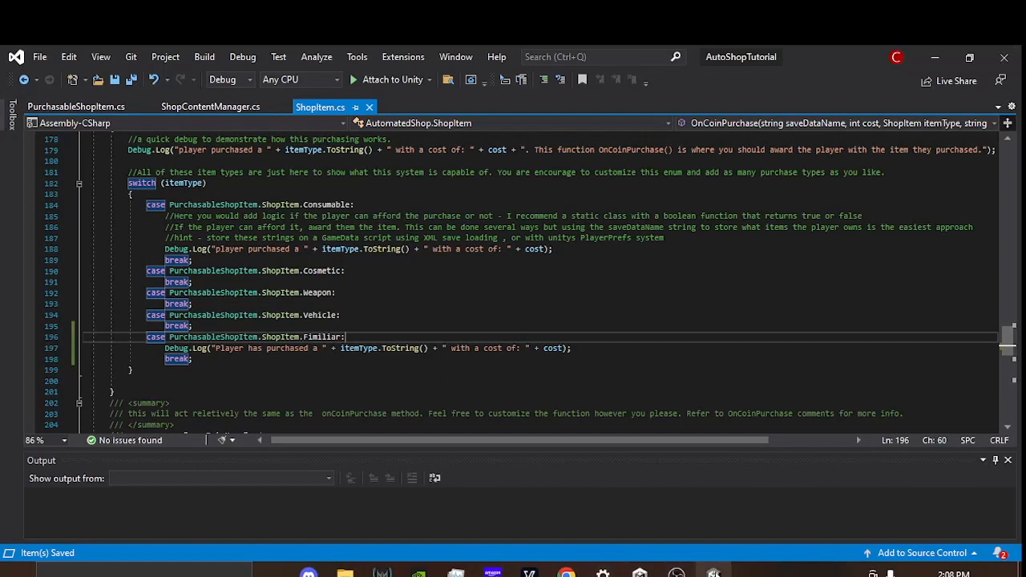
pyautogui.moveTo(713, 574)
pyautogui.moveTo(164, 348); pyautogui.dragTo(586, 348)
pyautogui.click(586, 348)
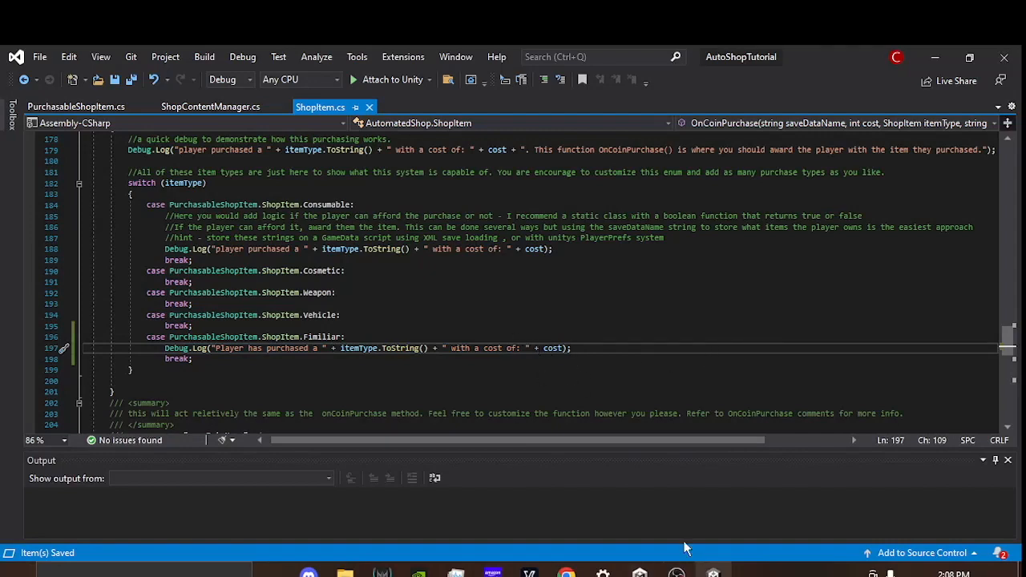
pyautogui.scroll(10, 403, 321)
pyautogui.scroll(3, 345, 288)
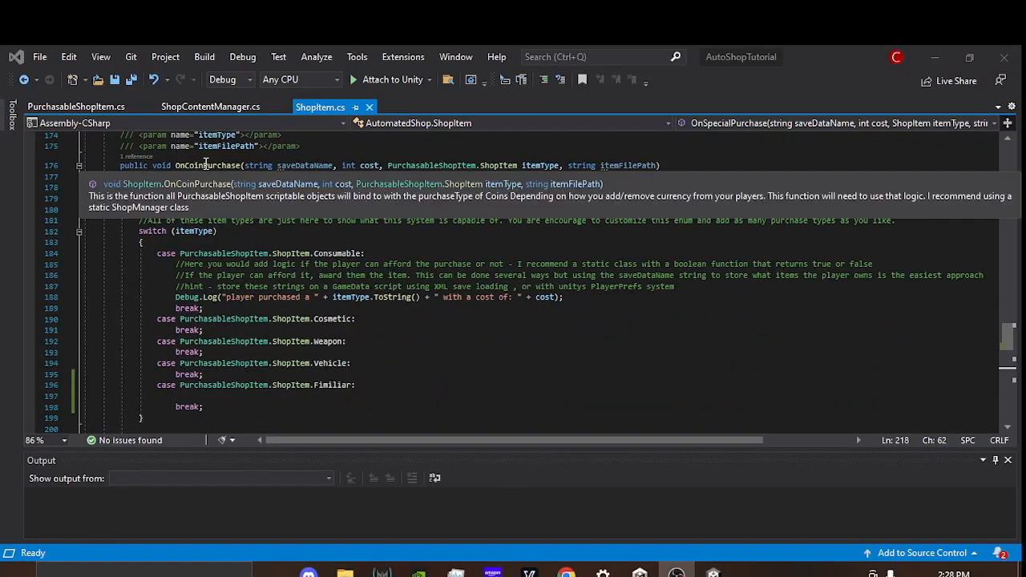
pyautogui.scroll(10, 256, 267)
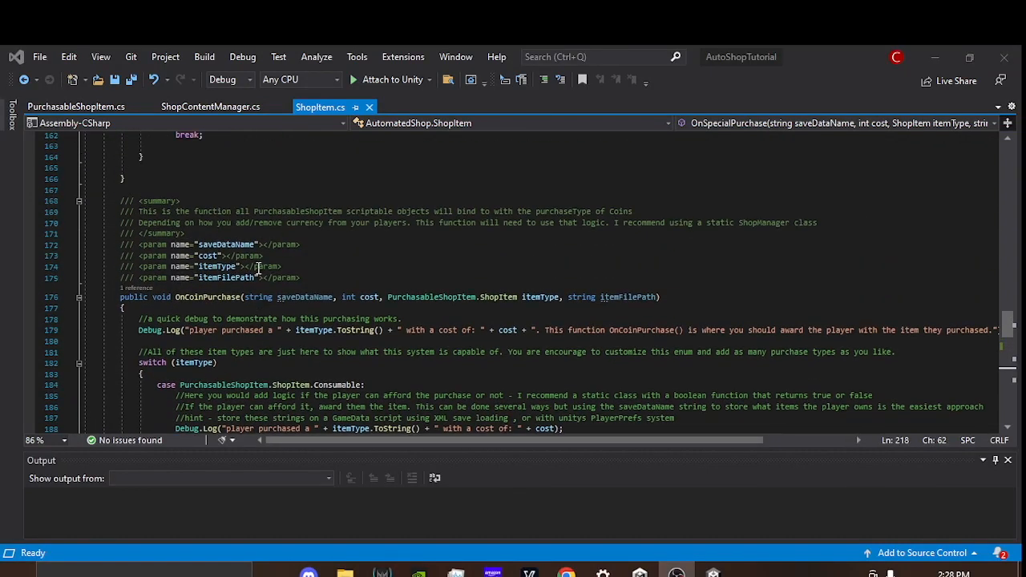
pyautogui.scroll(1, 258, 267)
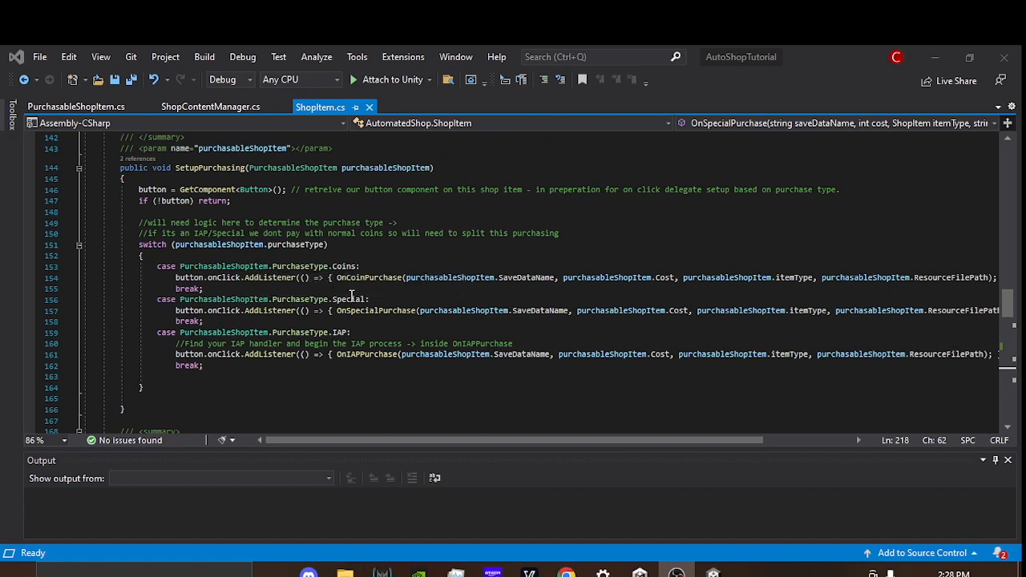
pyautogui.click(300, 246)
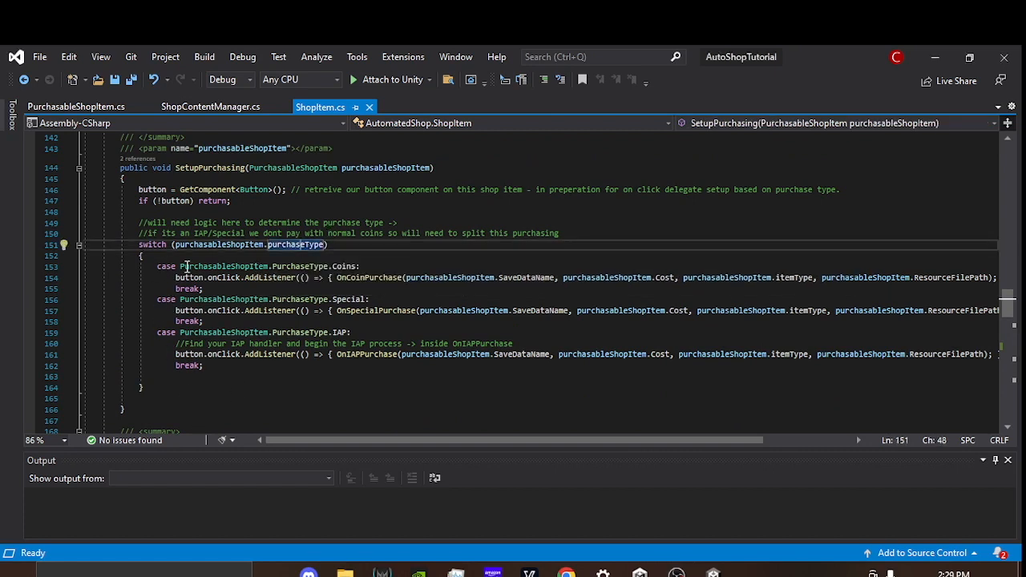
pyautogui.click(333, 267)
pyautogui.click(341, 300)
pyautogui.click(339, 332)
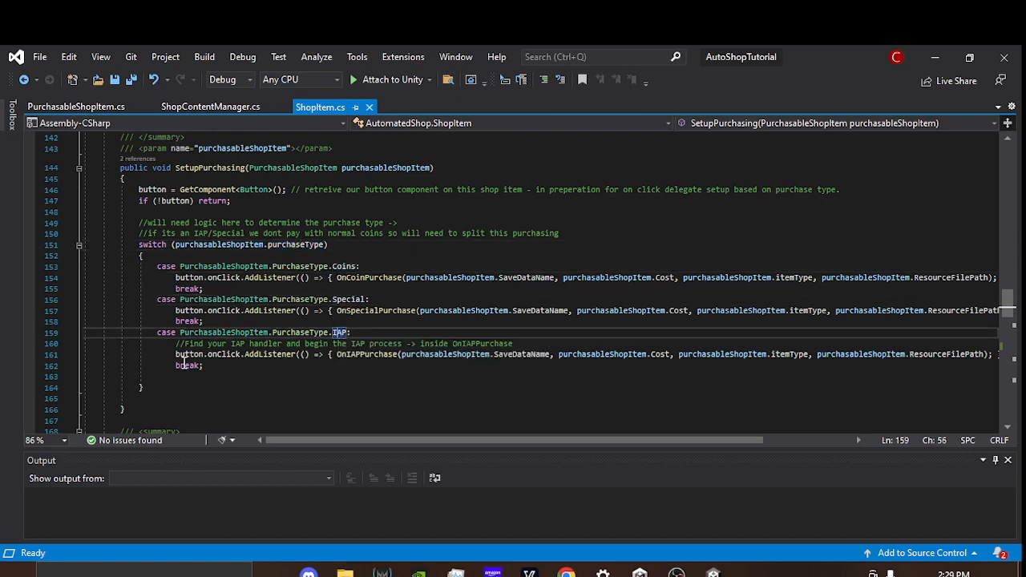
# Step: Add a PurchasableShopItem.PurchaseType.Gems case with a break after the IAP case in SetupPurchasing's switch
pyautogui.click(238, 367)
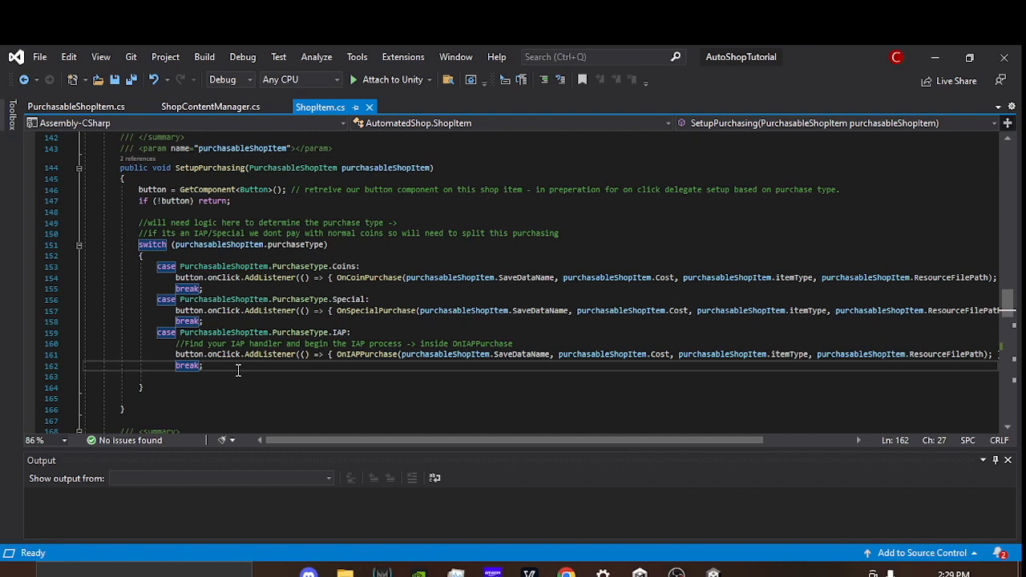
pyautogui.press('Return')
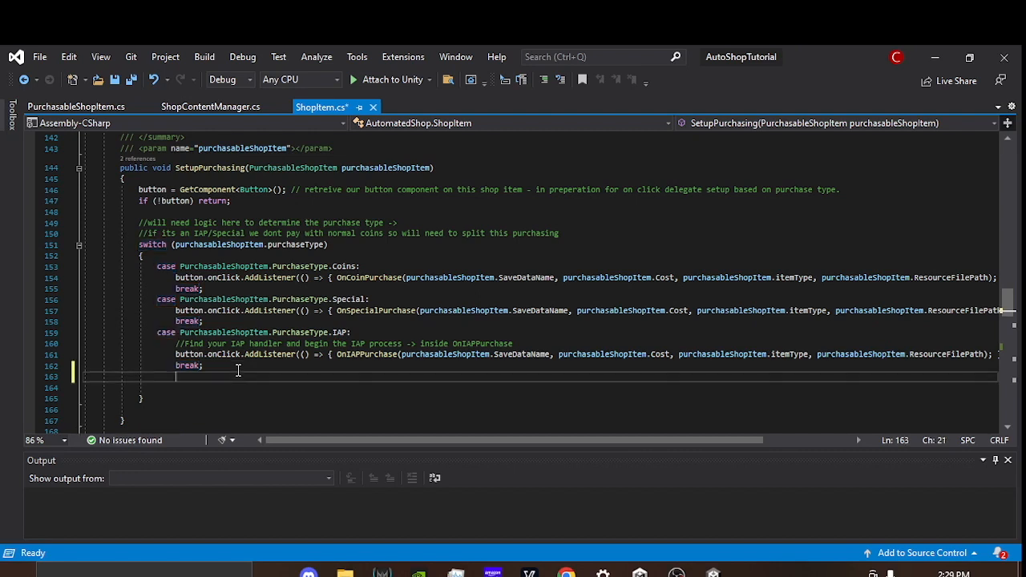
pyautogui.write('case')
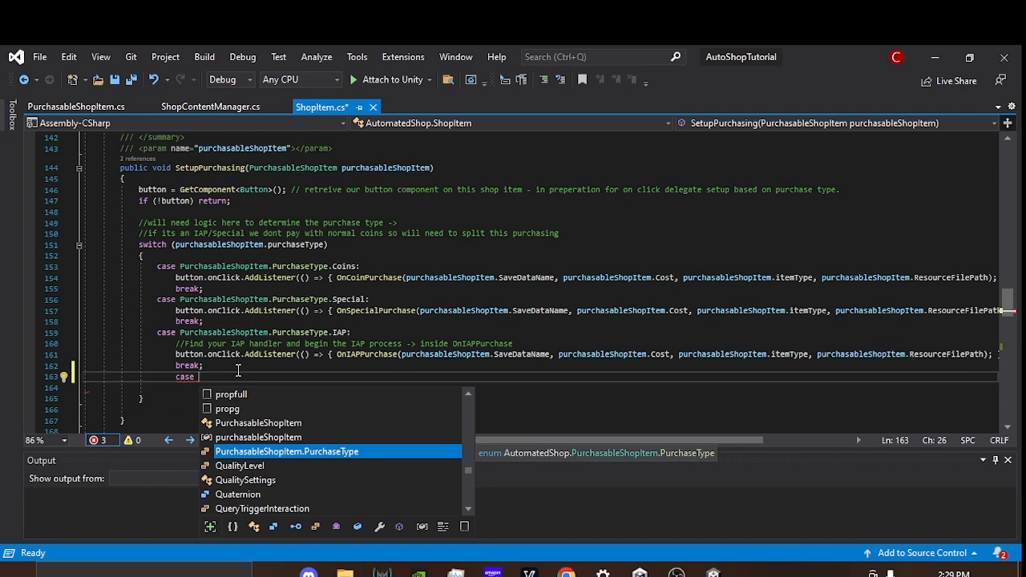
pyautogui.press('Tab')
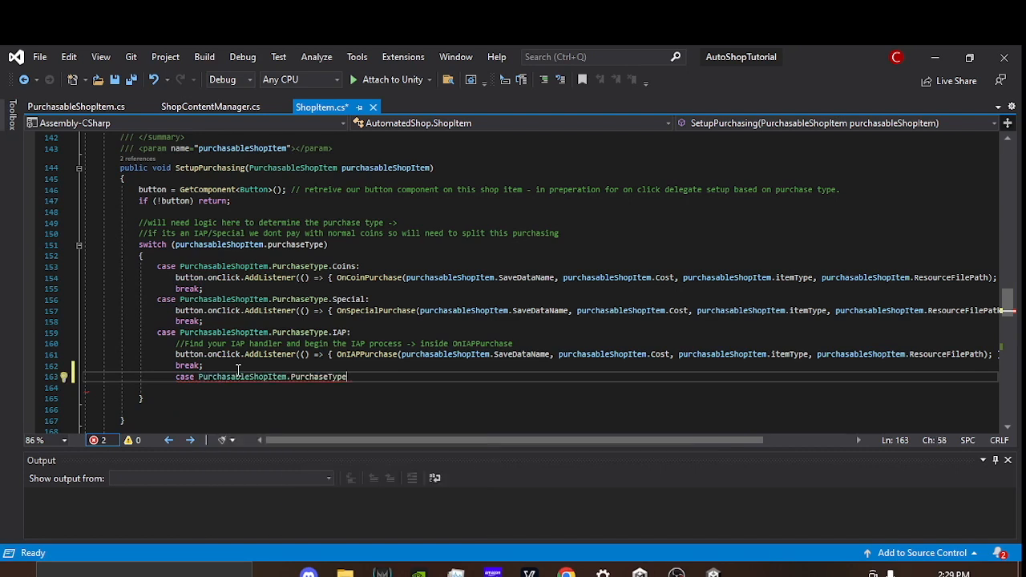
pyautogui.write('.')
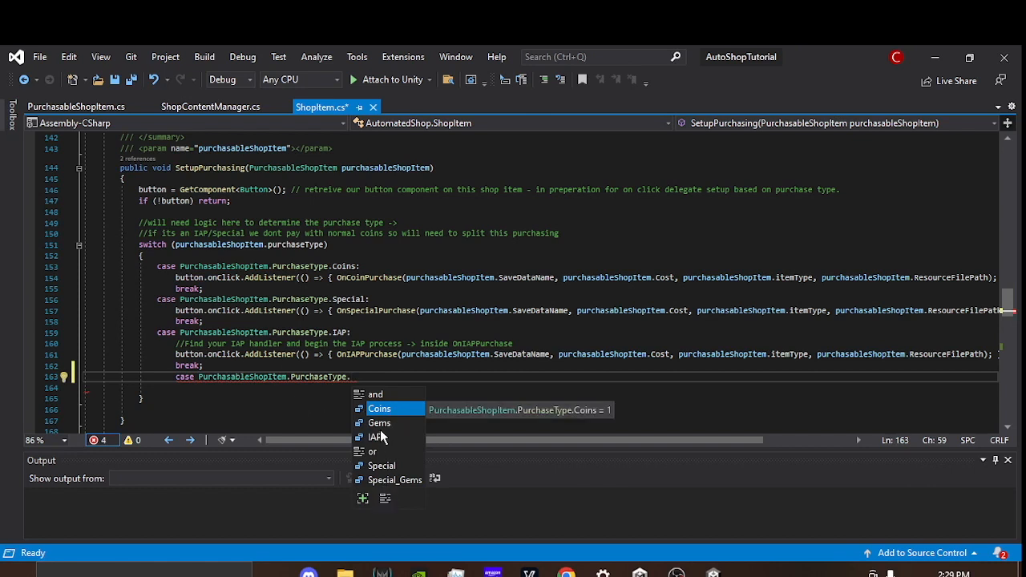
pyautogui.click(379, 422)
pyautogui.doubleClick(381, 423)
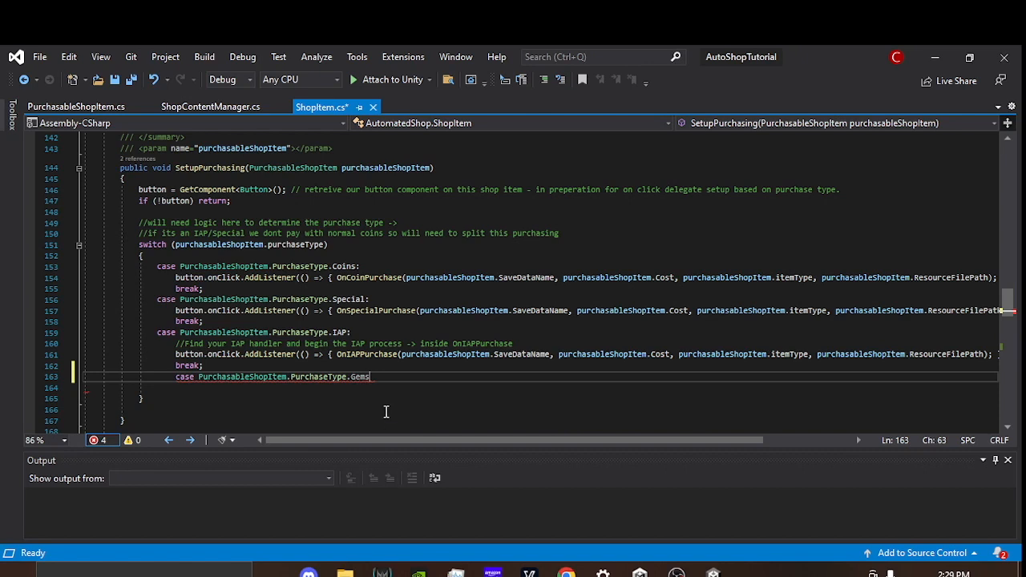
pyautogui.write(':')
pyautogui.press('Return')
pyautogui.write('break;')
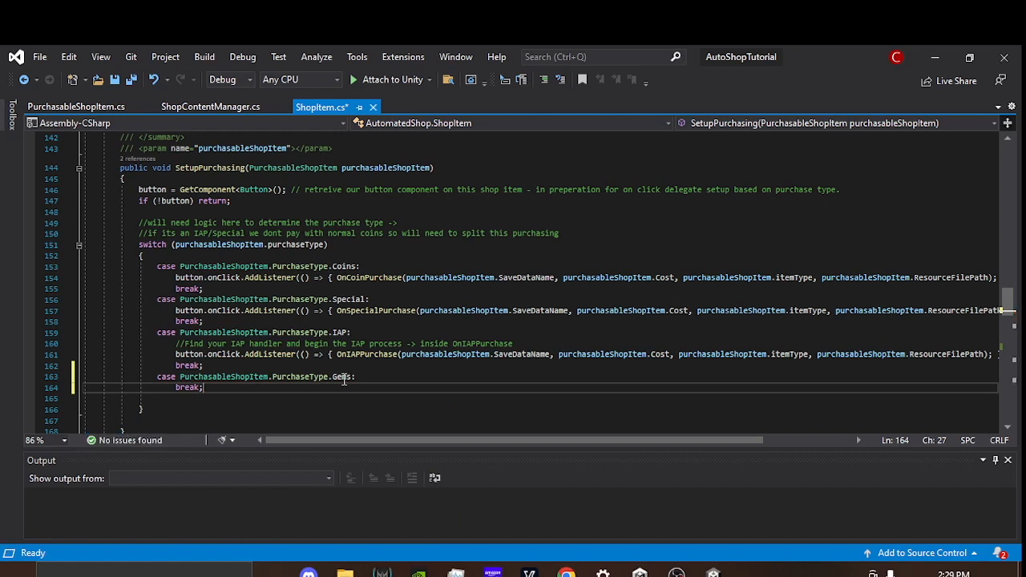
# Step: Begin a button.onClick.AddListener call on a new line above the break in the Gems case
pyautogui.click(362, 376)
pyautogui.press('Return')
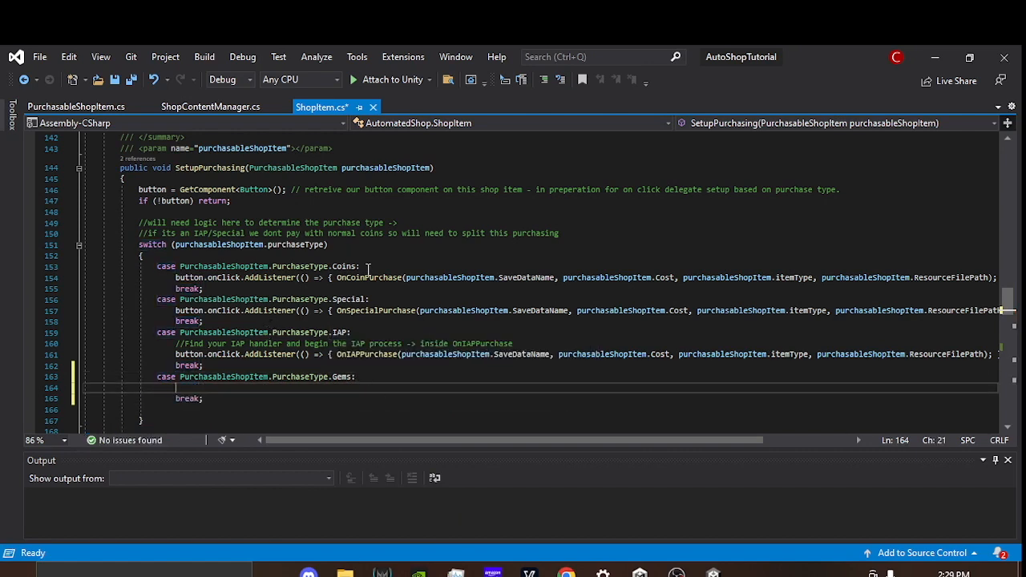
pyautogui.doubleClick(385, 354)
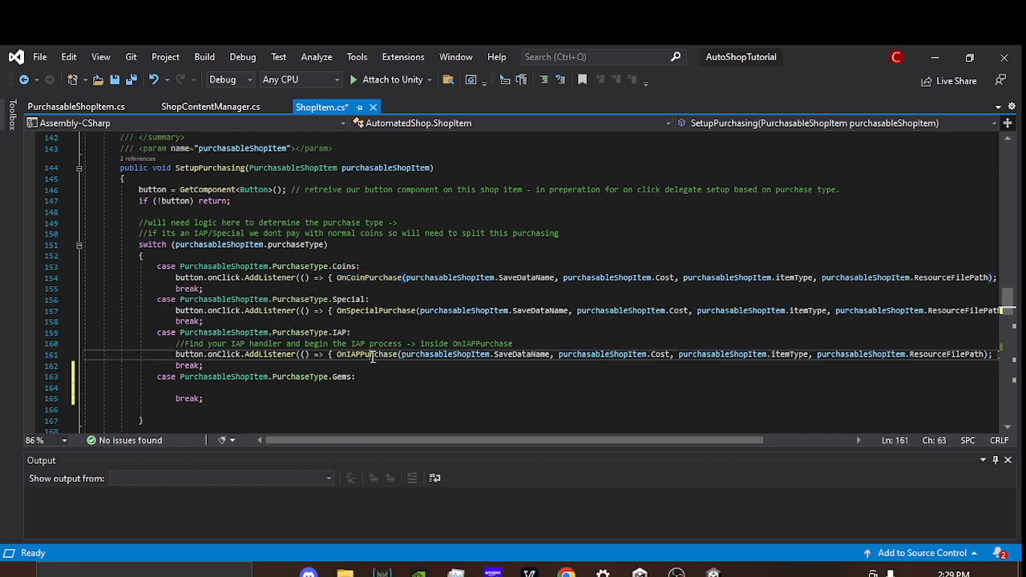
pyautogui.click(263, 394)
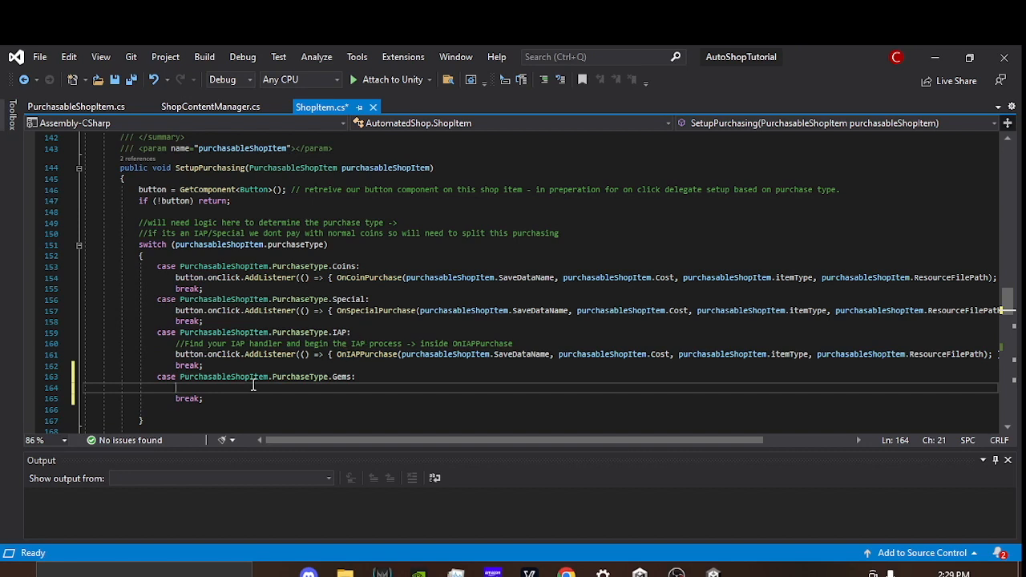
pyautogui.write('utton.')
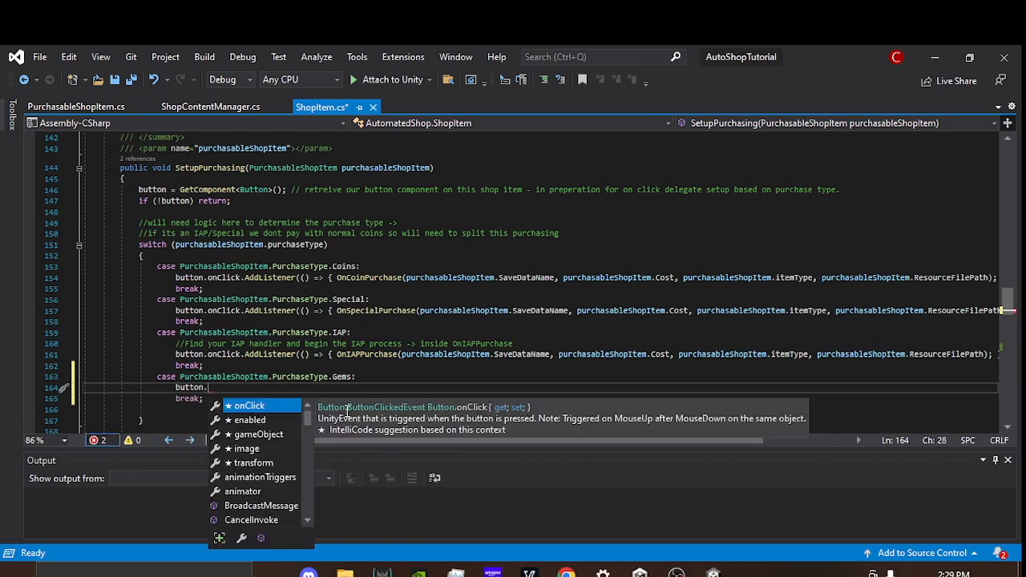
pyautogui.press('Tab')
pyautogui.write('.a')
pyautogui.press('Tab')
pyautogui.write('(')
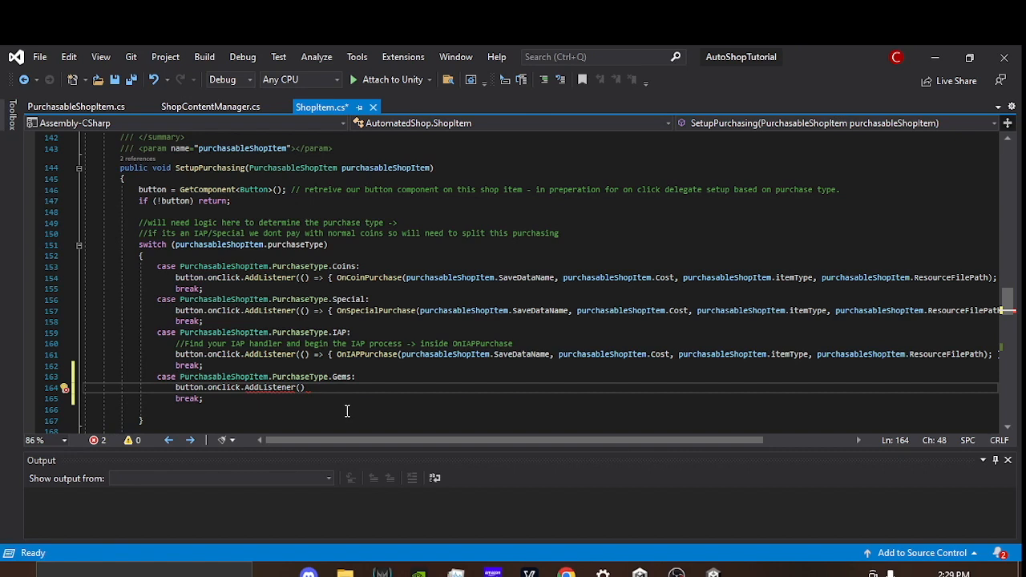
pyautogui.write('()')
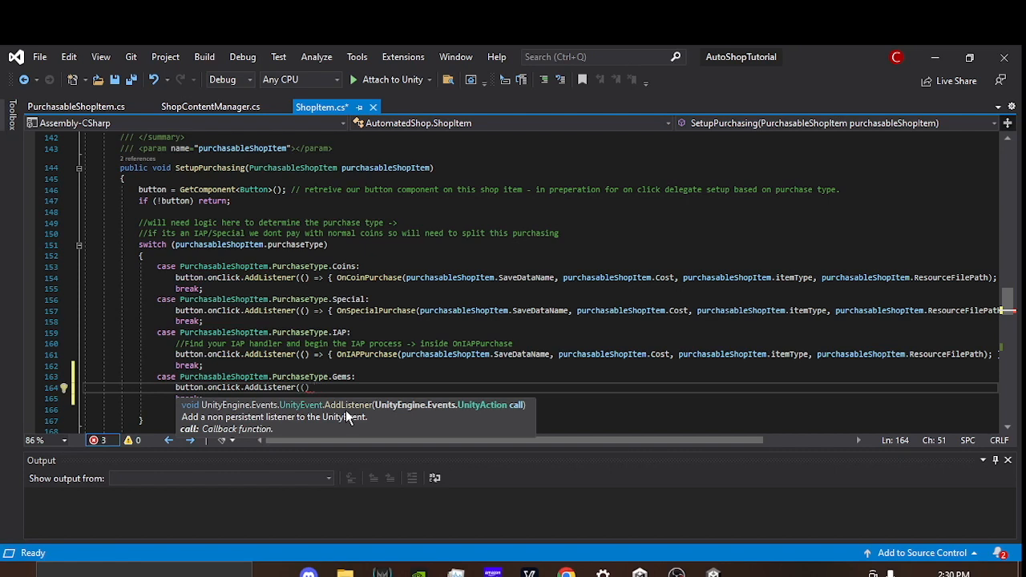
pyautogui.write(' => { }')
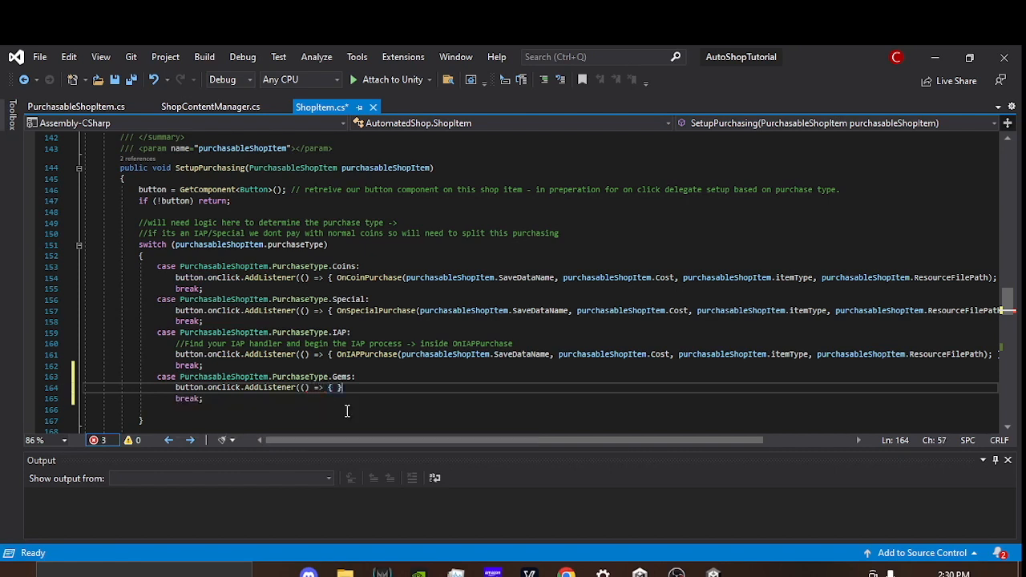
# Step: Give the Gems case's AddListener call an empty lambda, () => { }, and place the cursor inside its braces
pyautogui.press('Left')
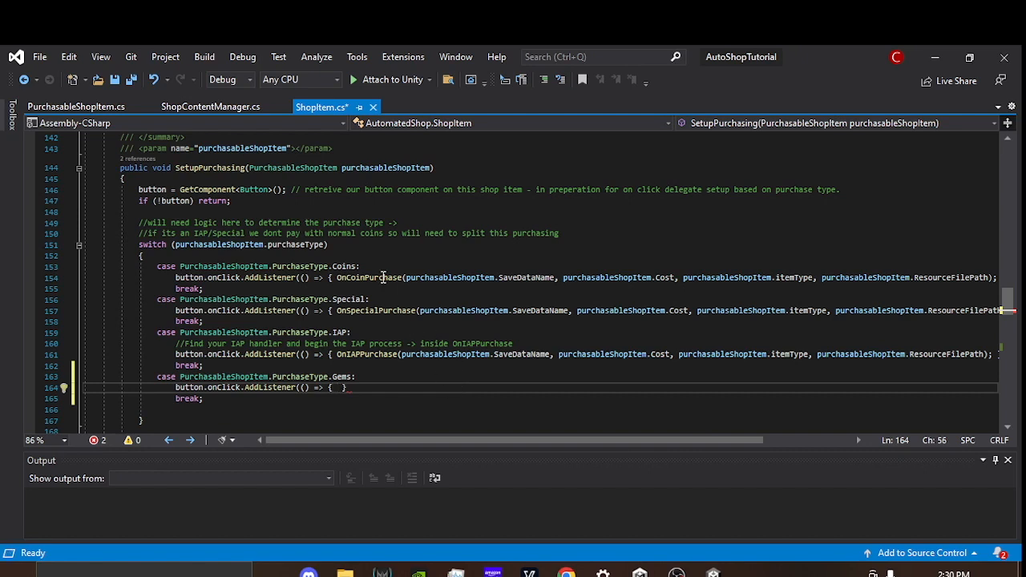
# Step: Copy the entire OnCoinPurchase method, from its signature through its closing brace
pyautogui.moveTo(411, 279)
pyautogui.doubleClick(373, 278)
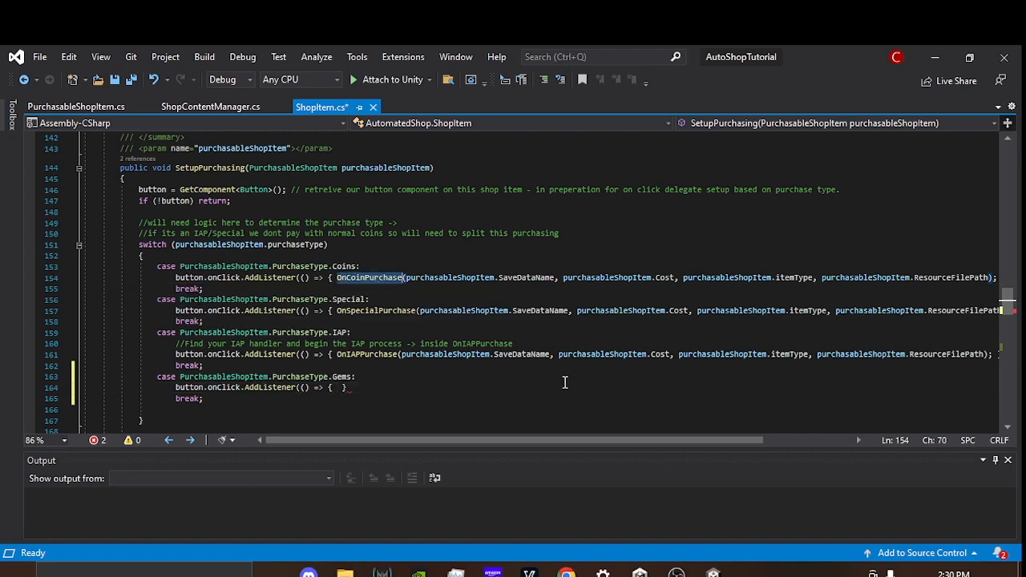
pyautogui.scroll(-10, 449, 360)
pyautogui.scroll(-3, 417, 348)
pyautogui.scroll(1, 316, 346)
pyautogui.scroll(2, 116, 210)
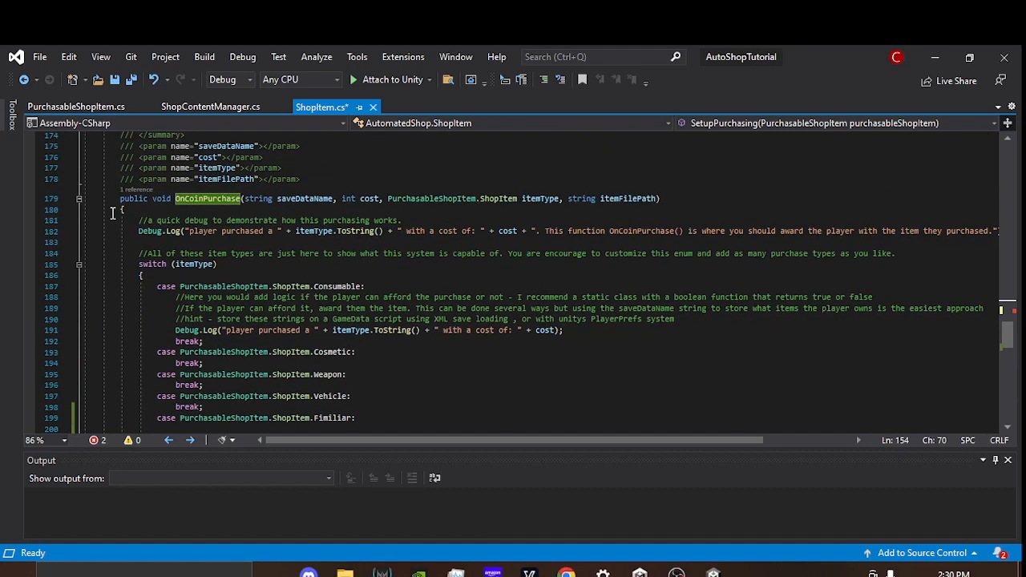
pyautogui.moveTo(119, 199)
pyautogui.mouseDown()
pyautogui.moveTo(160, 261)
pyautogui.moveTo(190, 474)
pyautogui.moveTo(200, 400)
pyautogui.mouseUp()
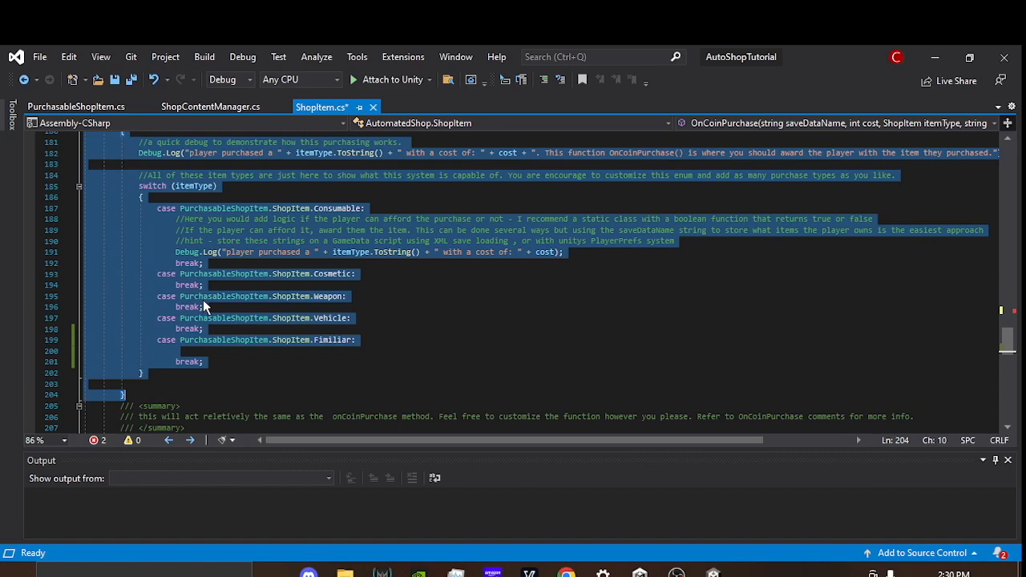
pyautogui.rightClick(157, 239)
pyautogui.click(105, 307)
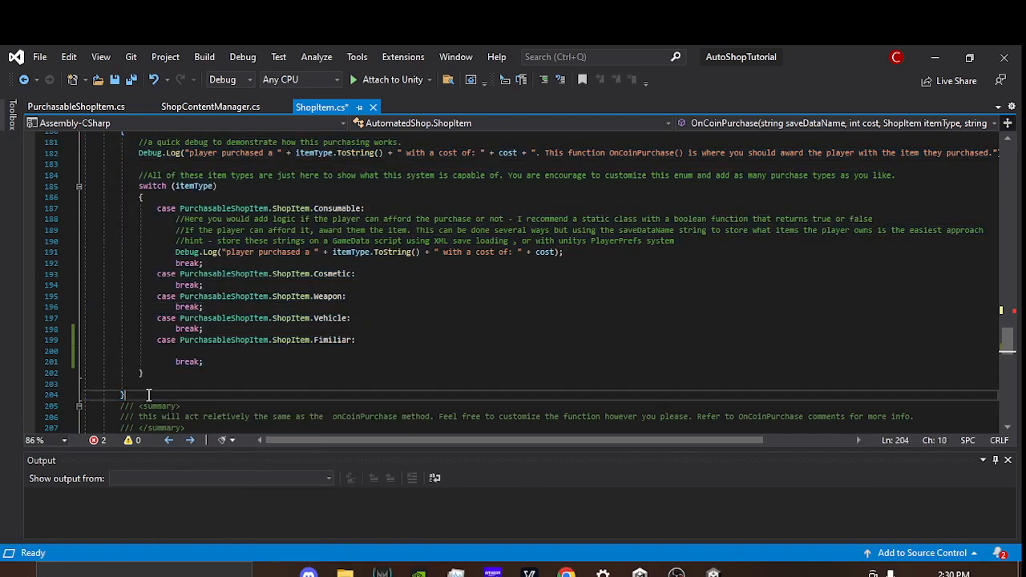
# Step: Add blank lines after OnCoinPurchase's closing brace and paste the copied method there
pyautogui.click(149, 394)
pyautogui.press('Return')
pyautogui.press('Return')
pyautogui.press('Return')
pyautogui.scroll(-3, 398, 346)
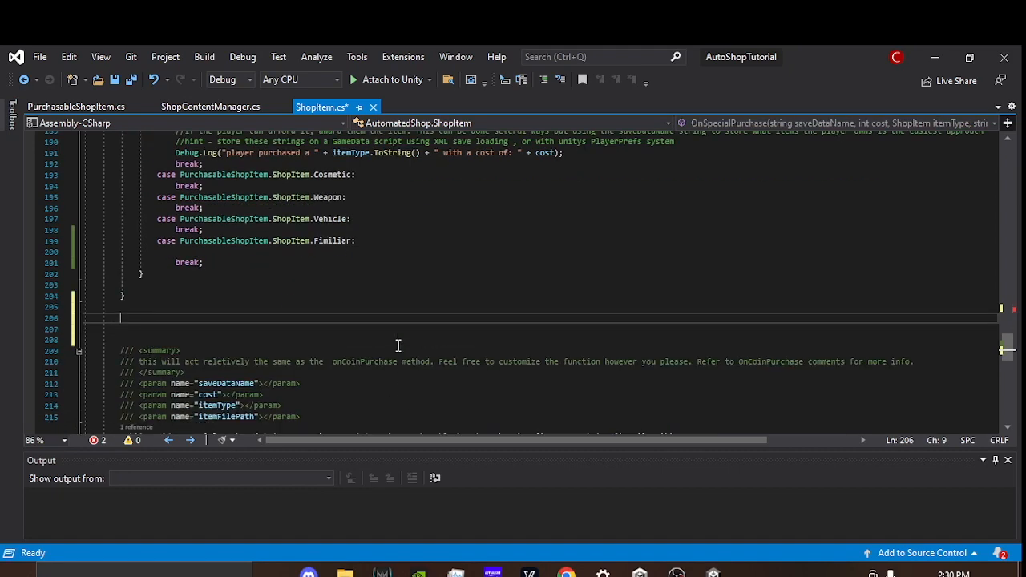
pyautogui.hotkey('ctrl', 'v')
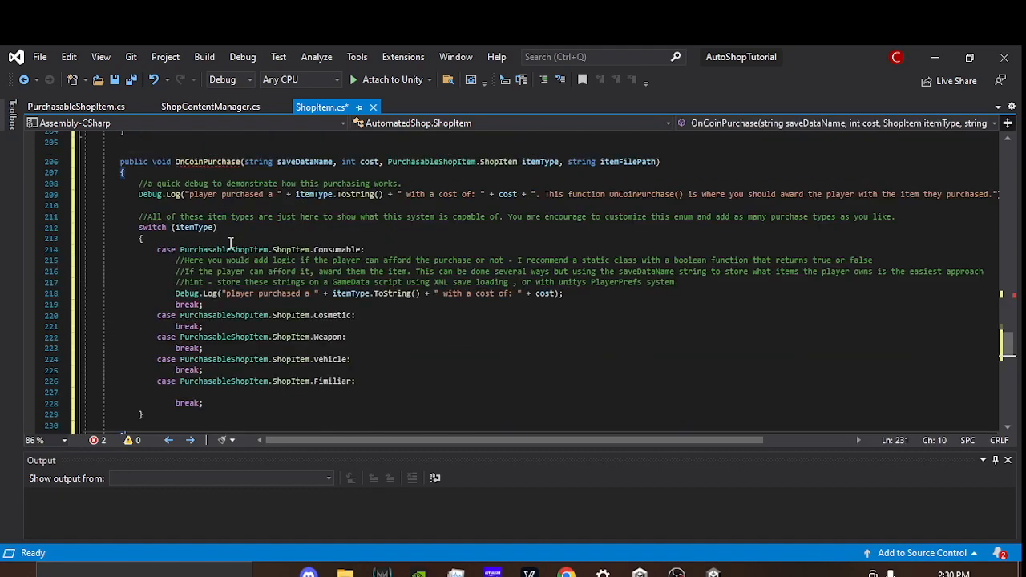
# Step: Rename the pasted duplicate method to OnGemPurchase
pyautogui.scroll(4, 320, 323)
pyautogui.doubleClick(207, 293)
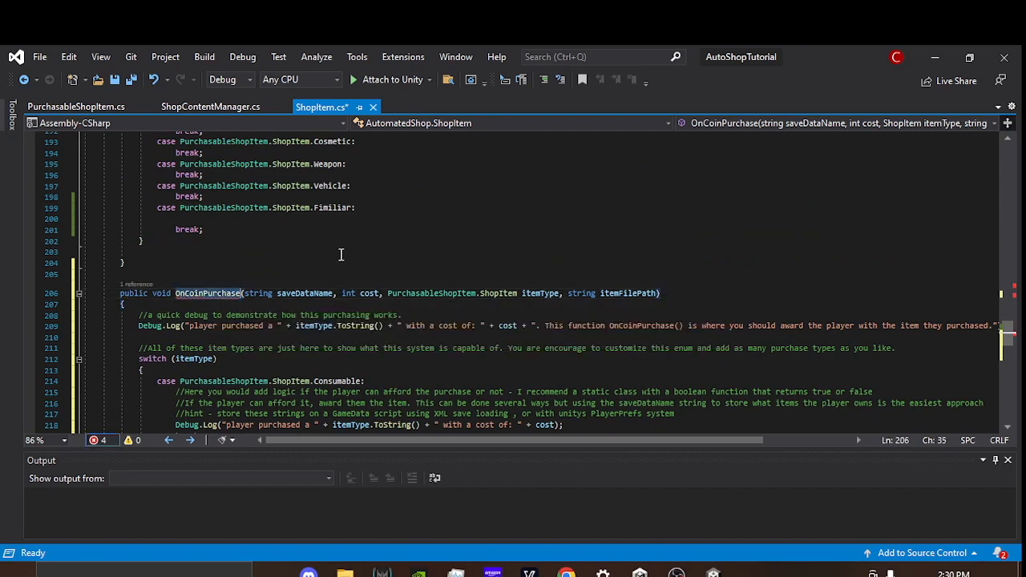
pyautogui.write('OnGem')
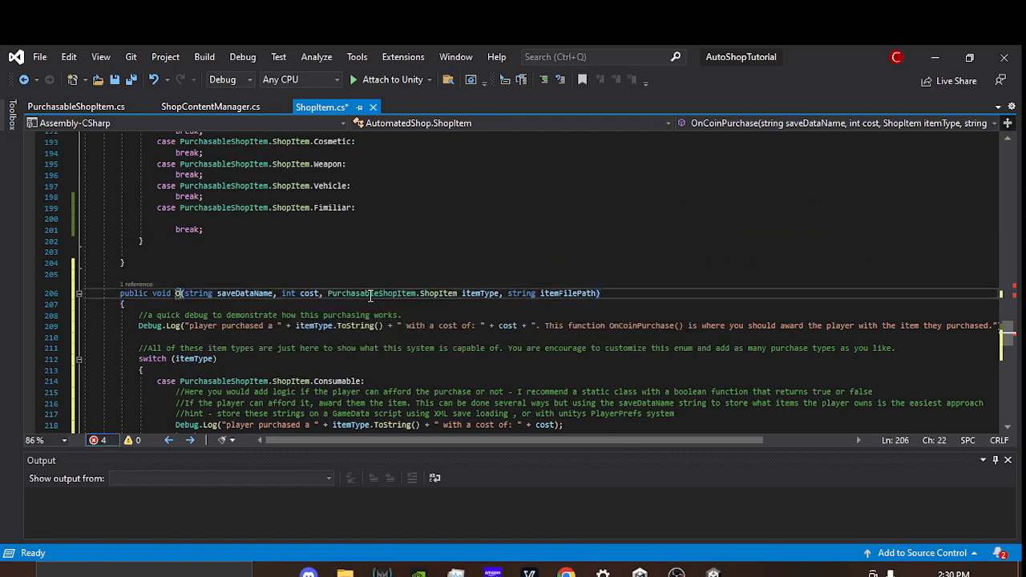
pyautogui.write('Purchase')
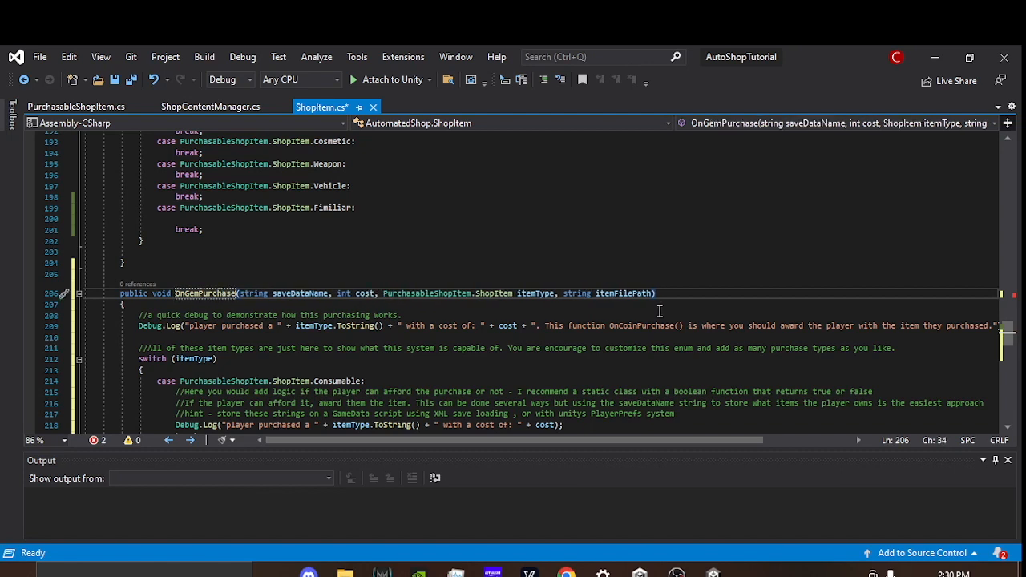
# Step: Review the OnGemPurchase method's name and the item type cases in its switch, from Consumable to Fimiliar
pyautogui.scroll(-4, 659, 312)
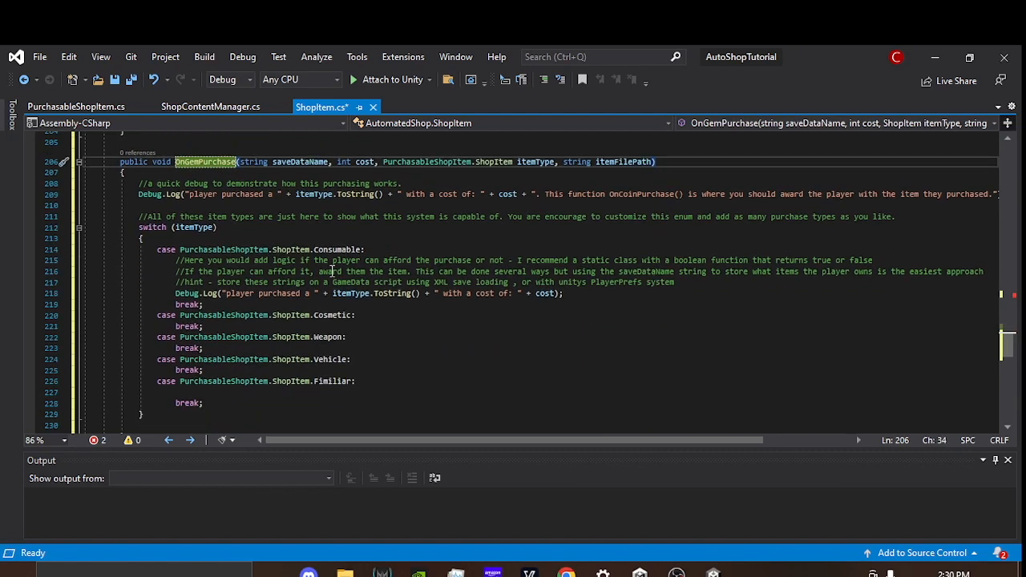
pyautogui.click(187, 184)
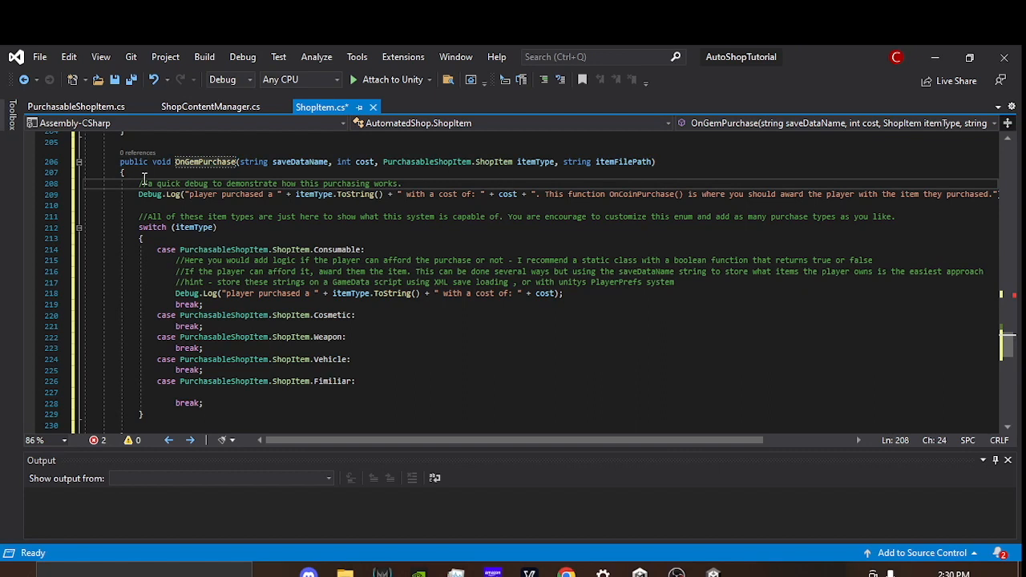
pyautogui.doubleClick(202, 163)
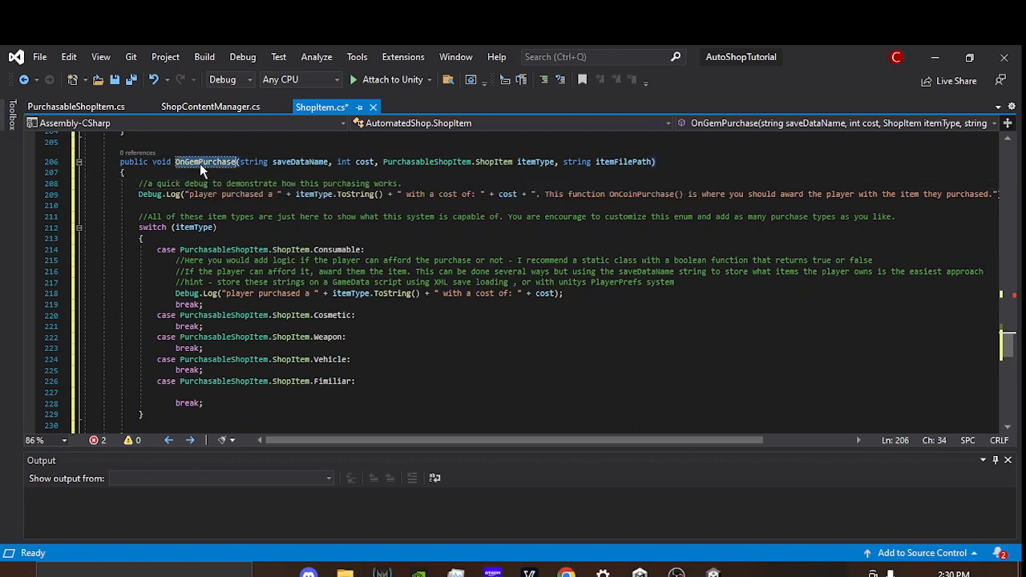
pyautogui.doubleClick(339, 249)
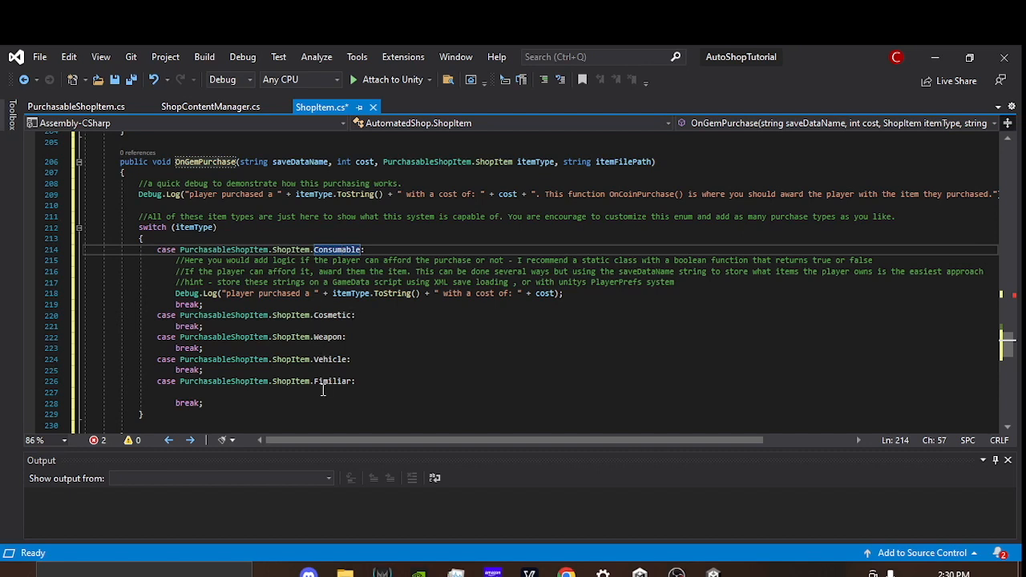
pyautogui.click(368, 371)
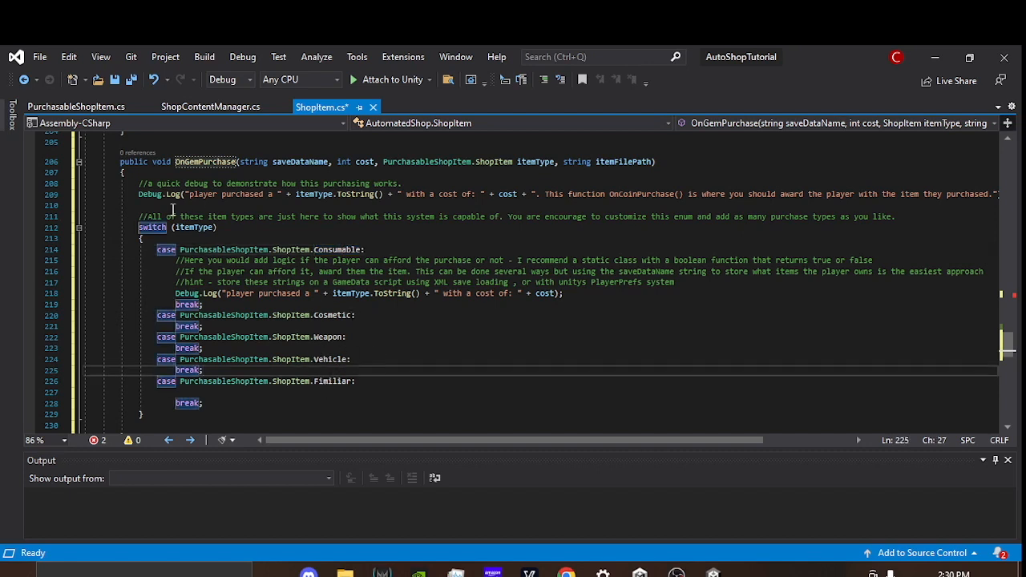
pyautogui.scroll(1, 430, 365)
pyautogui.doubleClick(221, 197)
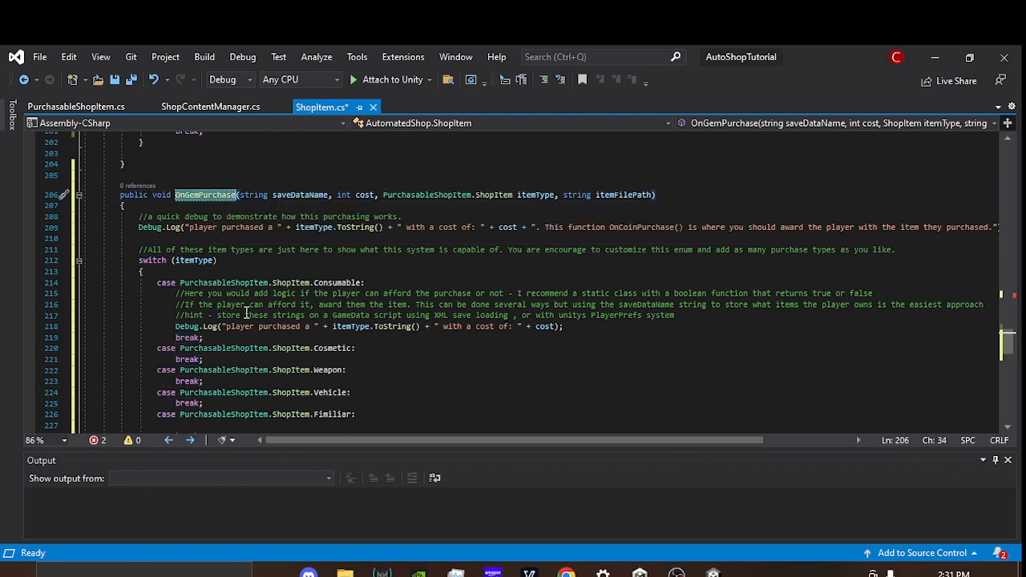
# Step: Copy the OnCoinPurchase call with its arguments from the Coins case into the Gems case's empty lambda in SetupPurchasing
pyautogui.scroll(10, 513, 321)
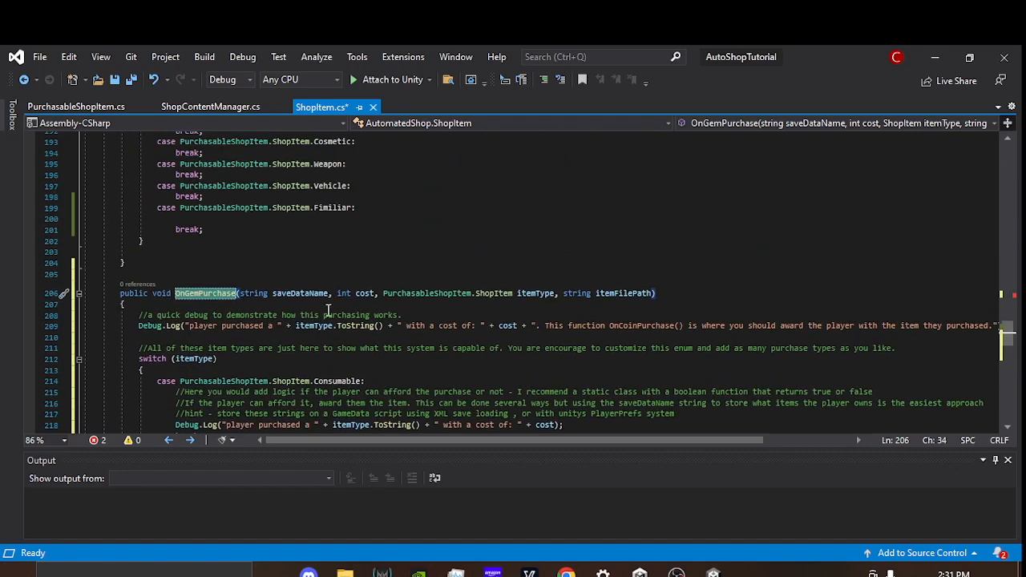
pyautogui.scroll(8, 468, 311)
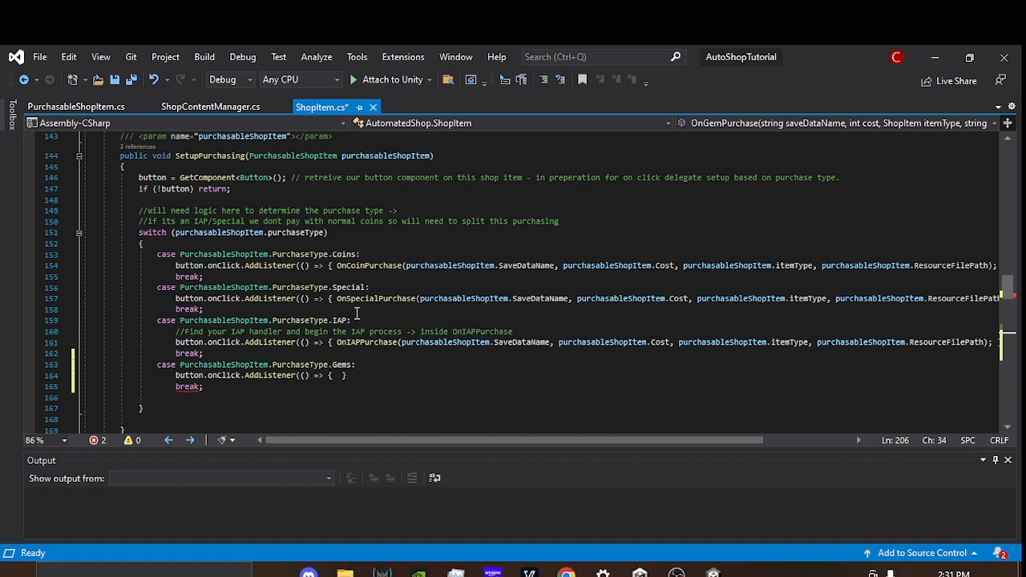
pyautogui.moveTo(335, 265); pyautogui.dragTo(979, 267)
pyautogui.hotkey('ctrl', 'c')
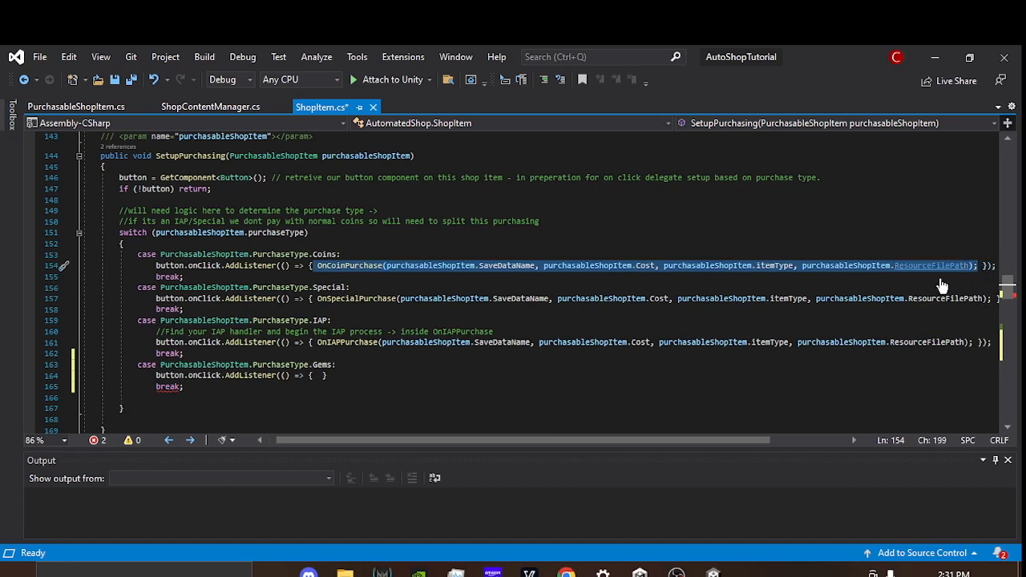
pyautogui.click(322, 375)
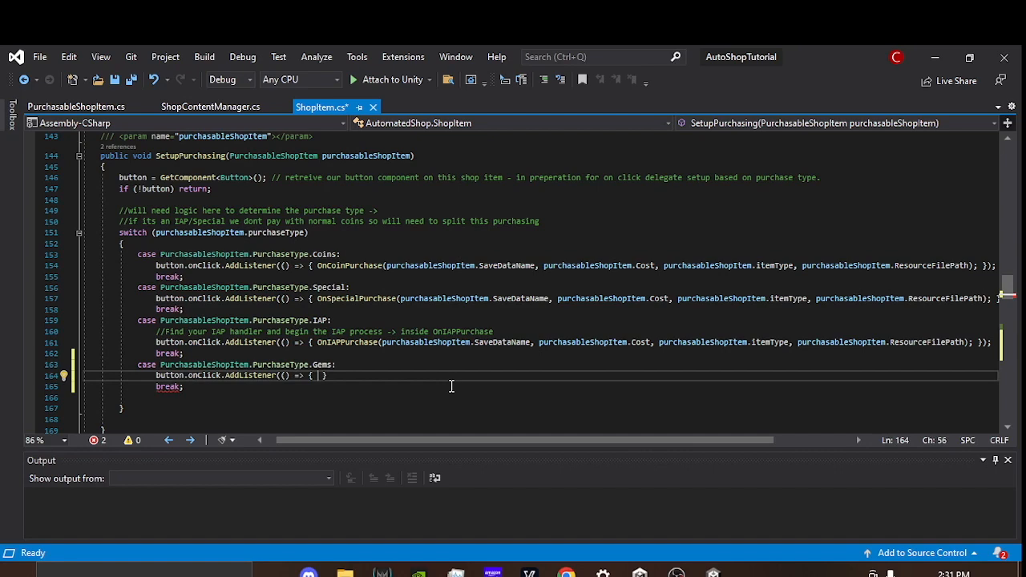
pyautogui.hotkey('ctrl', 'v')
# Step: Replace OnCoinPurchase with the copied OnGemPurchase name in the Gems listener and save ShopItem.cs
pyautogui.doubleClick(365, 376)
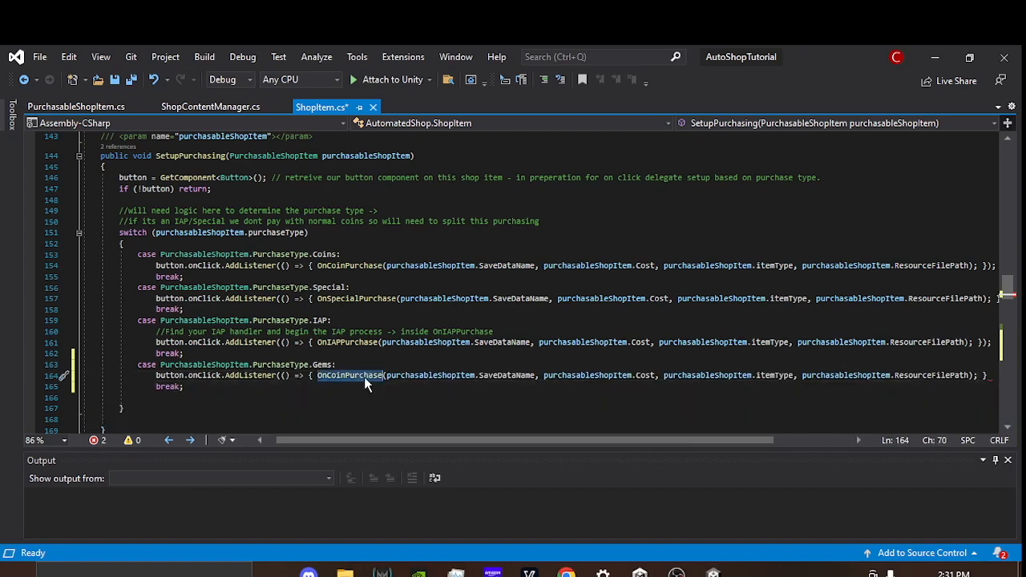
pyautogui.scroll(-13, 364, 377)
pyautogui.scroll(-2, 305, 307)
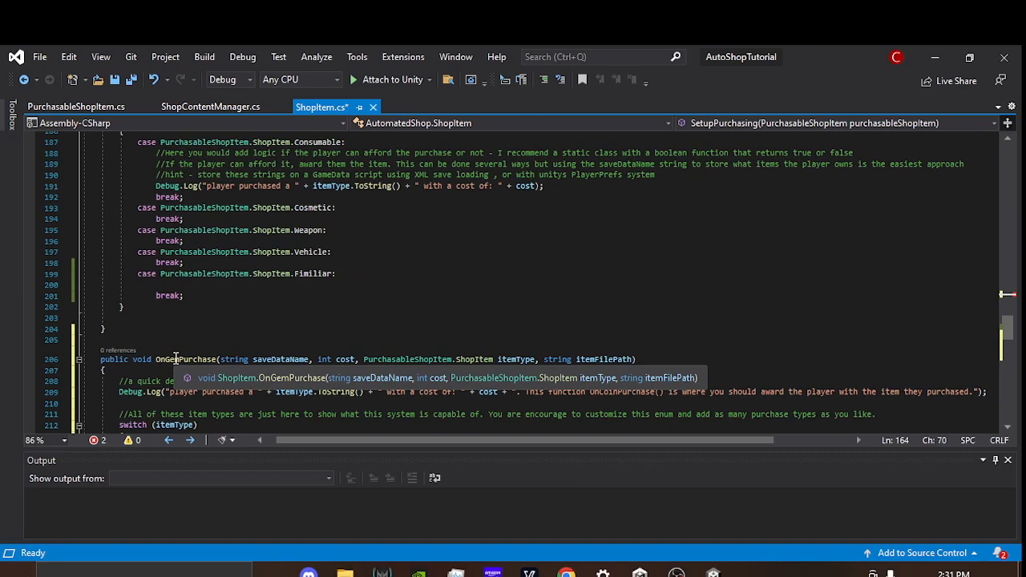
pyautogui.doubleClick(176, 358)
pyautogui.hotkey('ctrl', 'c')
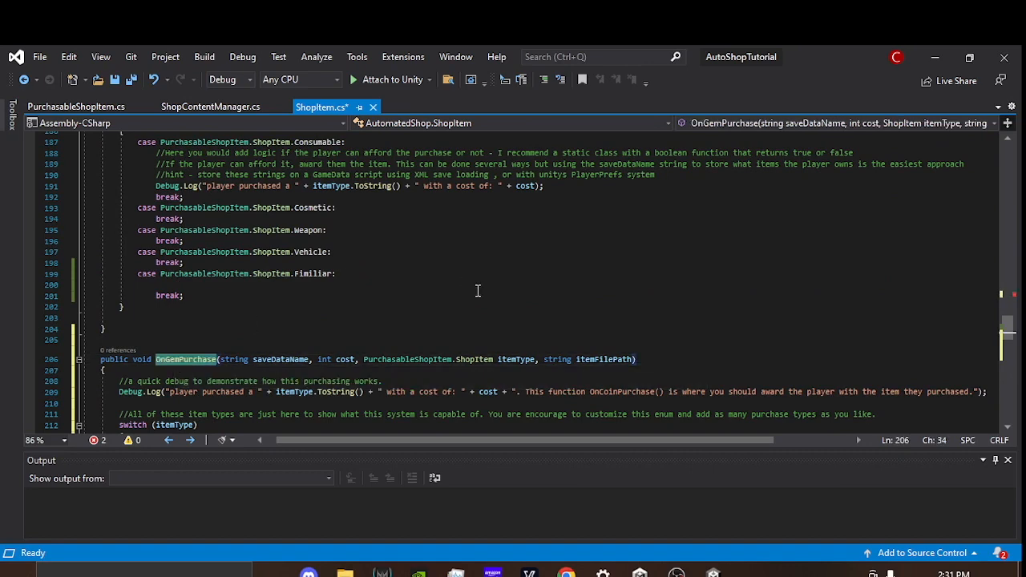
pyautogui.scroll(13, 478, 290)
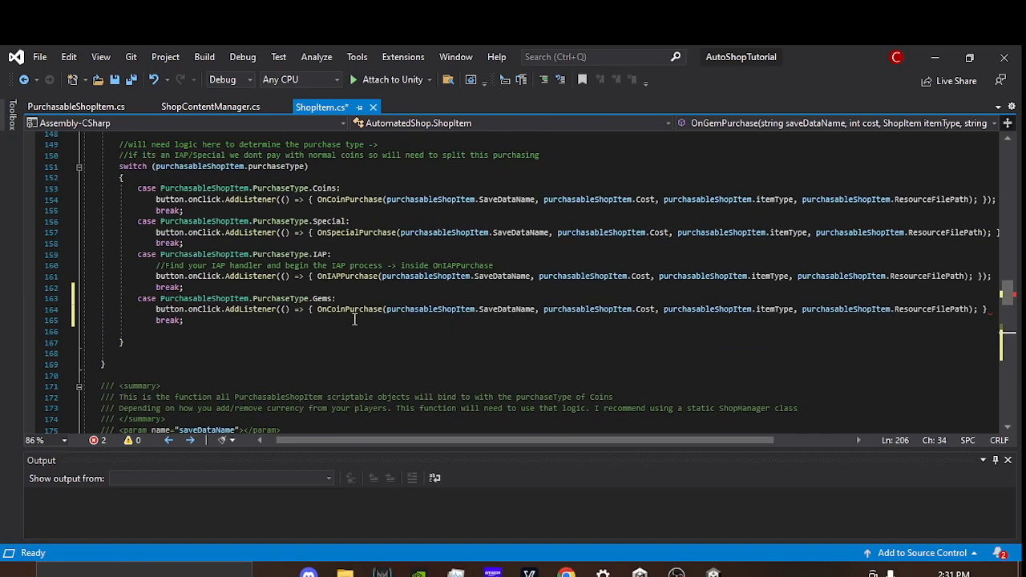
pyautogui.doubleClick(345, 308)
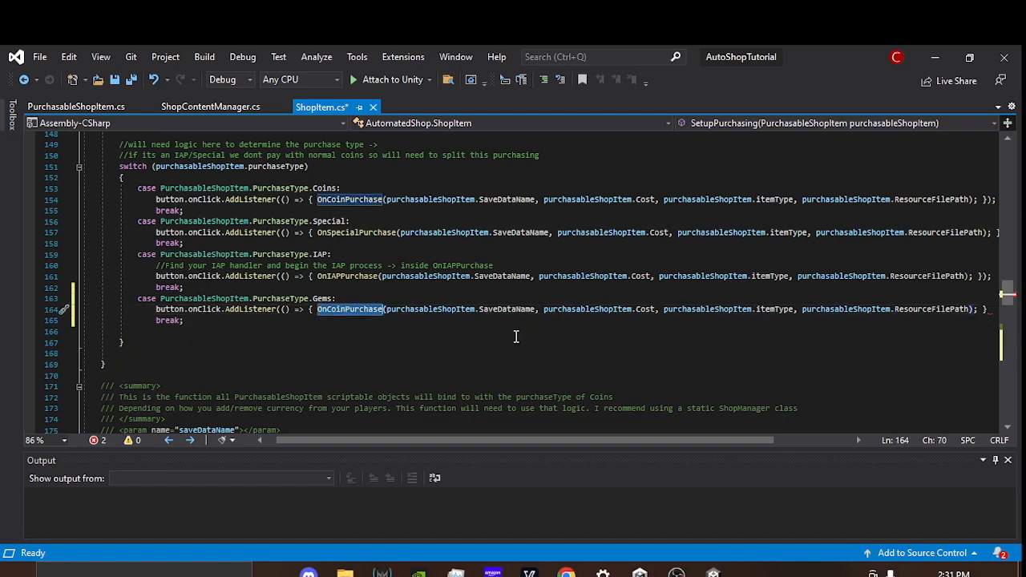
pyautogui.hotkey('ctrl', 'v')
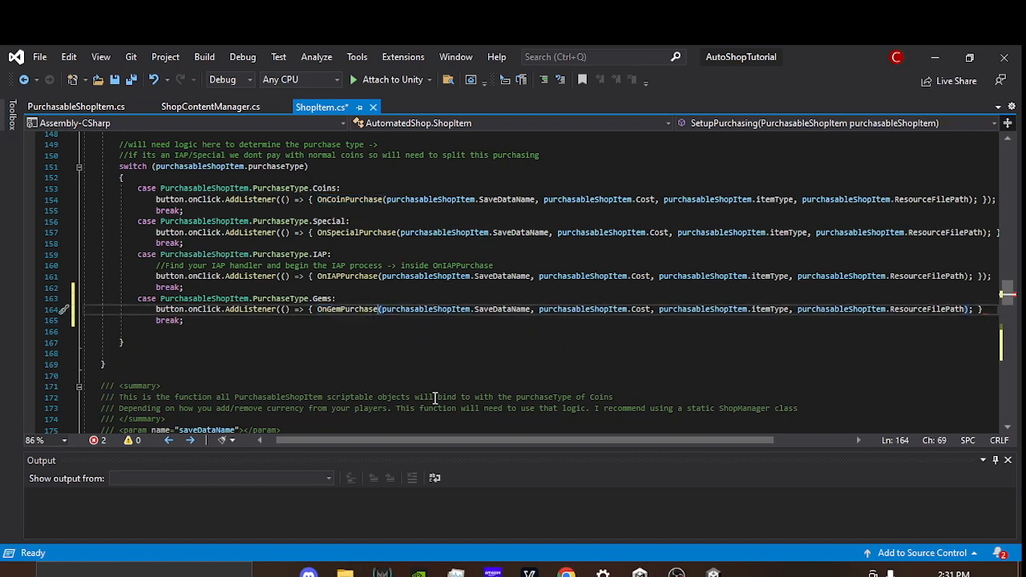
pyautogui.hotkey('ctrl', 's')
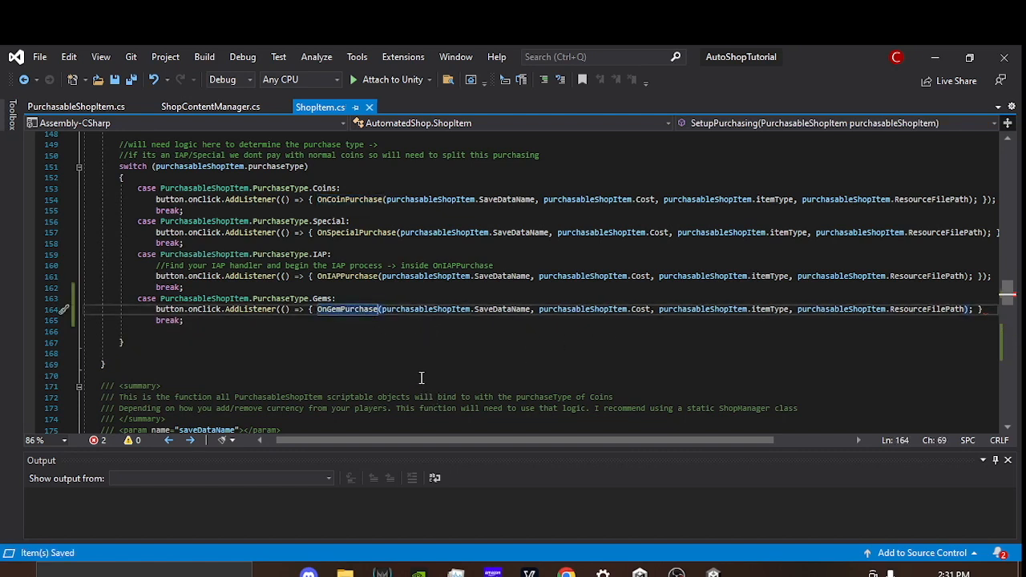
# Step: Complete the Gems case's AddListener statement with a closing parenthesis and semicolon, and save ShopItem.cs
pyautogui.click(989, 307)
pyautogui.moveTo(648, 441); pyautogui.dragTo(682, 441)
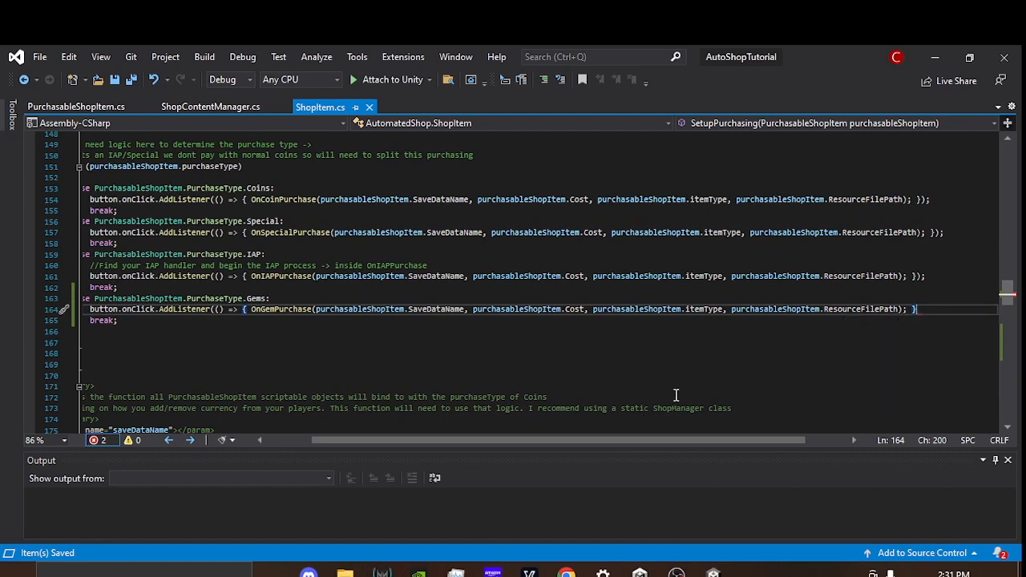
pyautogui.write(');')
pyautogui.hotkey('ctrl', 's')
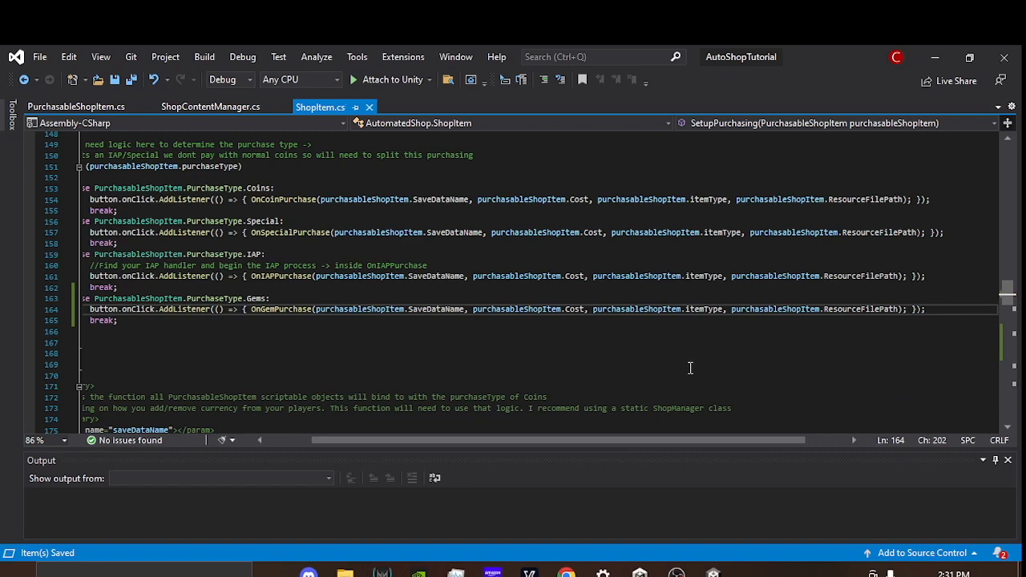
pyautogui.moveTo(640, 444); pyautogui.dragTo(594, 443)
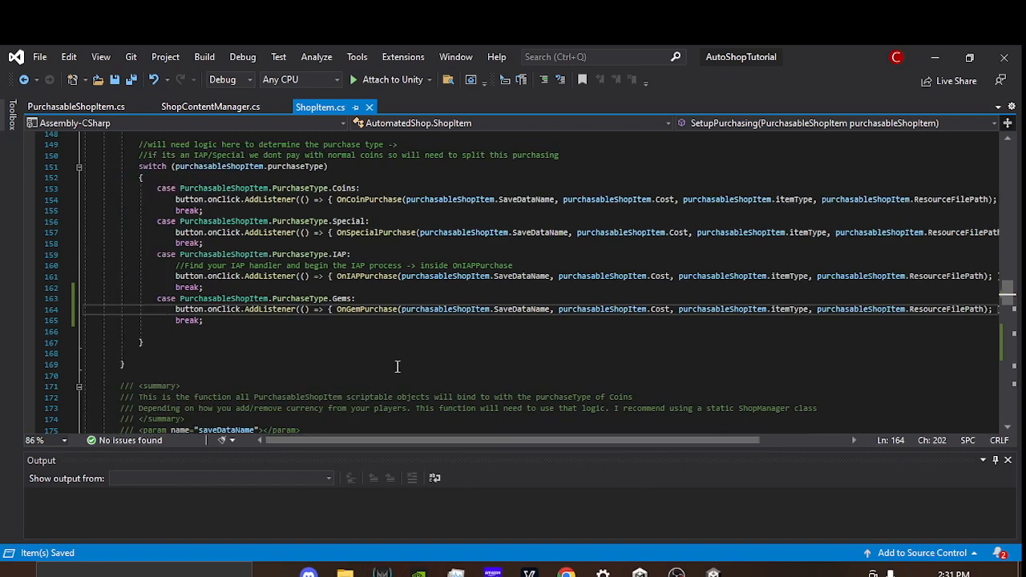
# Step: Examine OnGemPurchase's first Debug.Log line, including its item type, cost and the function name in its message
pyautogui.scroll(-2, 384, 333)
pyautogui.scroll(-4, 384, 333)
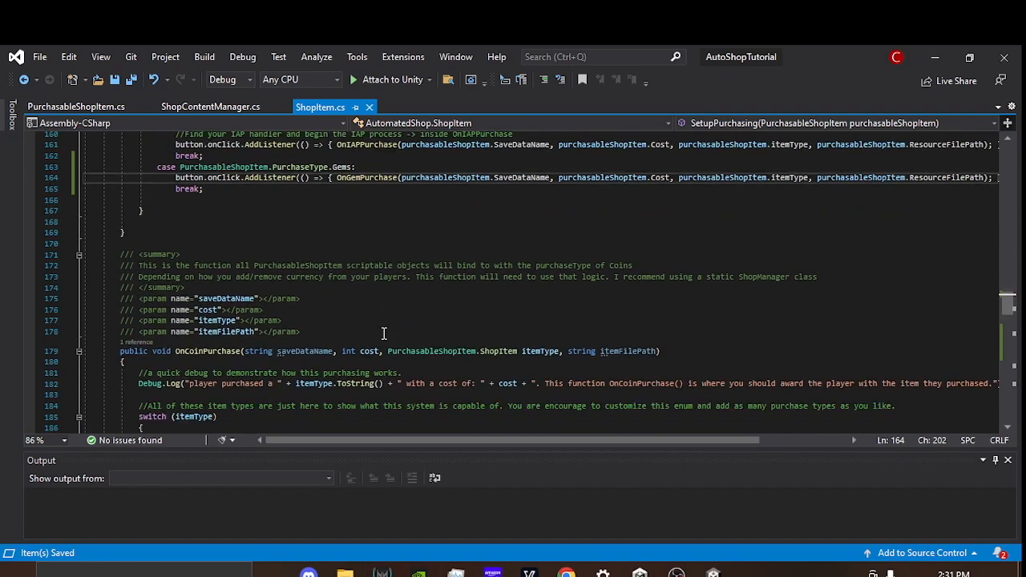
pyautogui.scroll(-11, 384, 333)
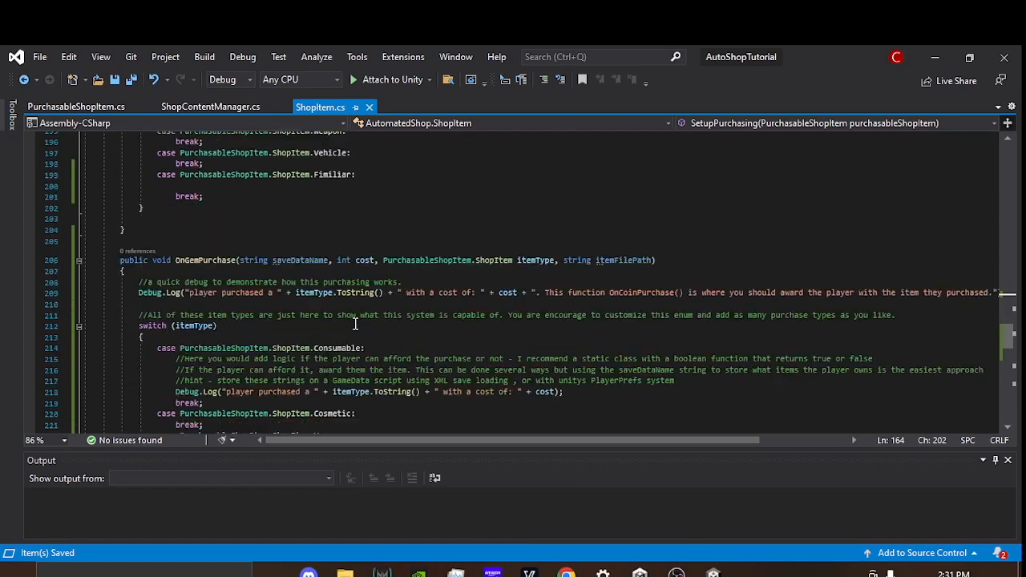
pyautogui.doubleClick(225, 227)
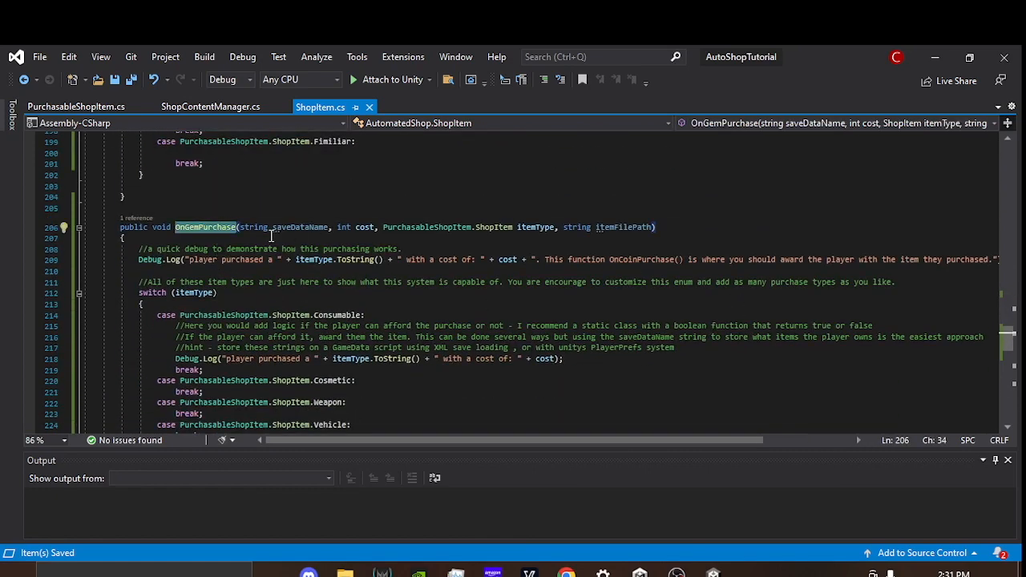
pyautogui.moveTo(294, 259); pyautogui.dragTo(387, 260)
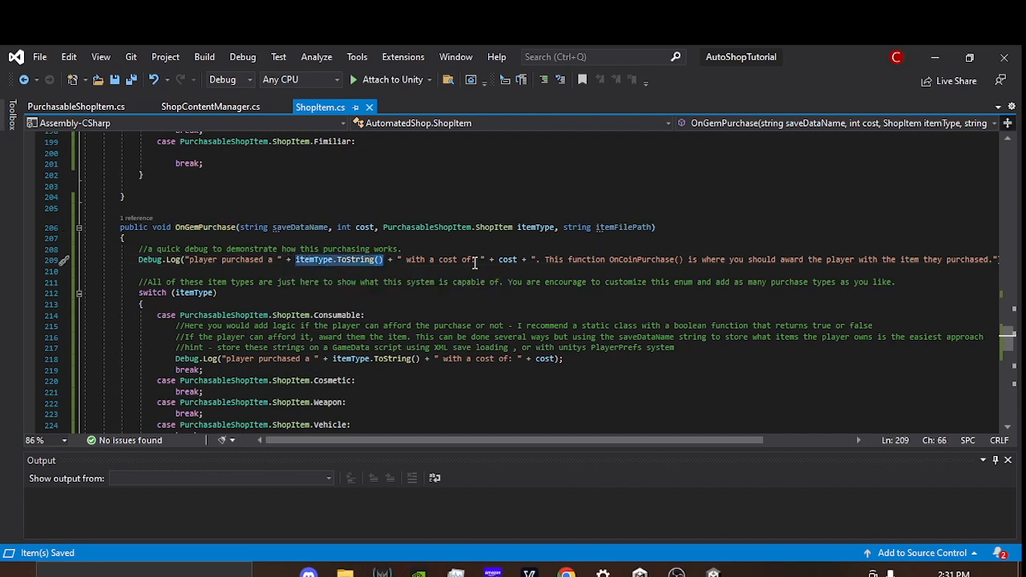
pyautogui.doubleClick(518, 259)
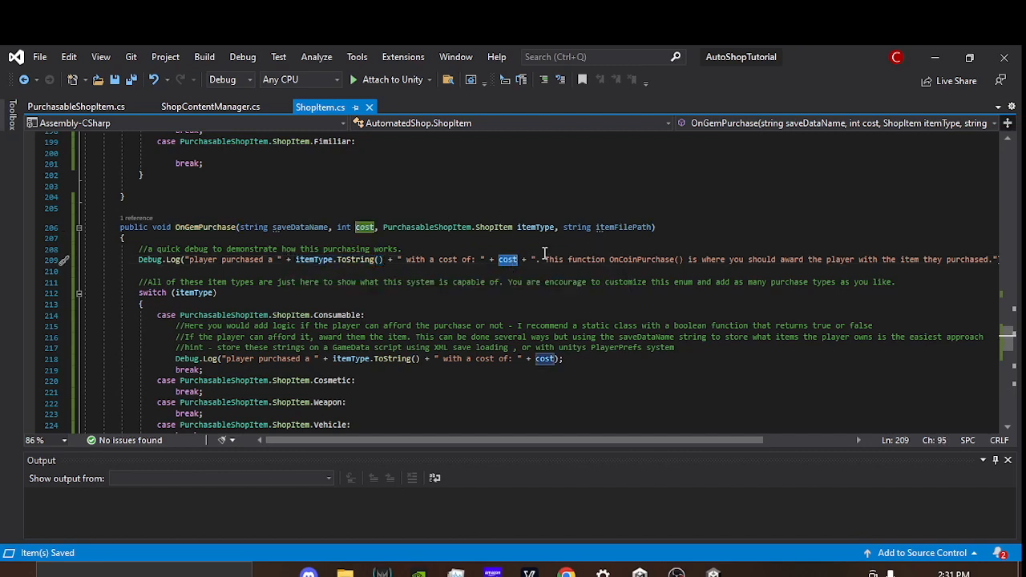
pyautogui.moveTo(573, 439); pyautogui.dragTo(599, 441)
pyautogui.doubleClick(592, 259)
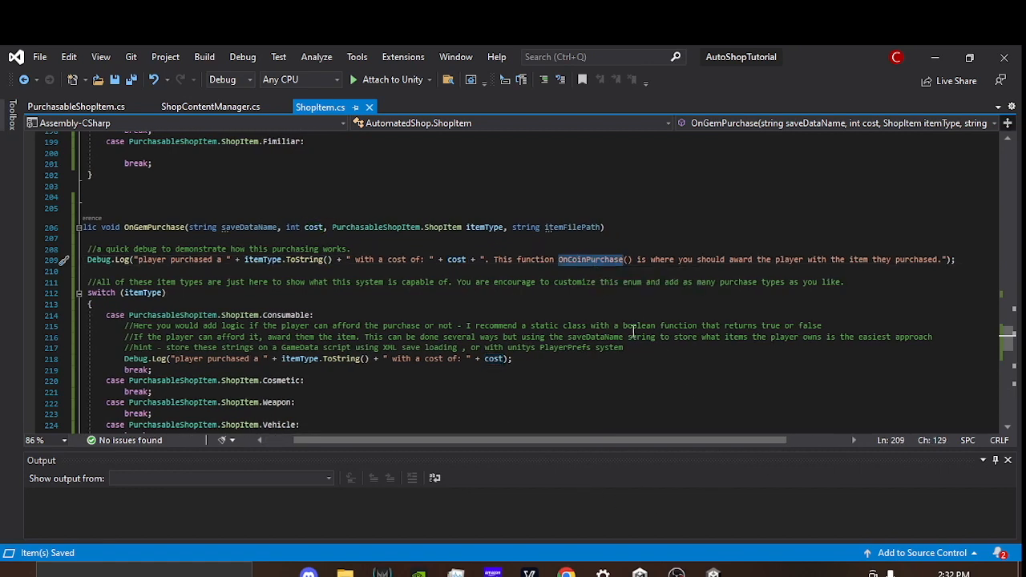
# Step: Replace OnCoinPurchase with OnGemPurchase in the first Debug.Log message of OnGemPurchase and save ShopItem.cs
pyautogui.write('OnGemPurchase')
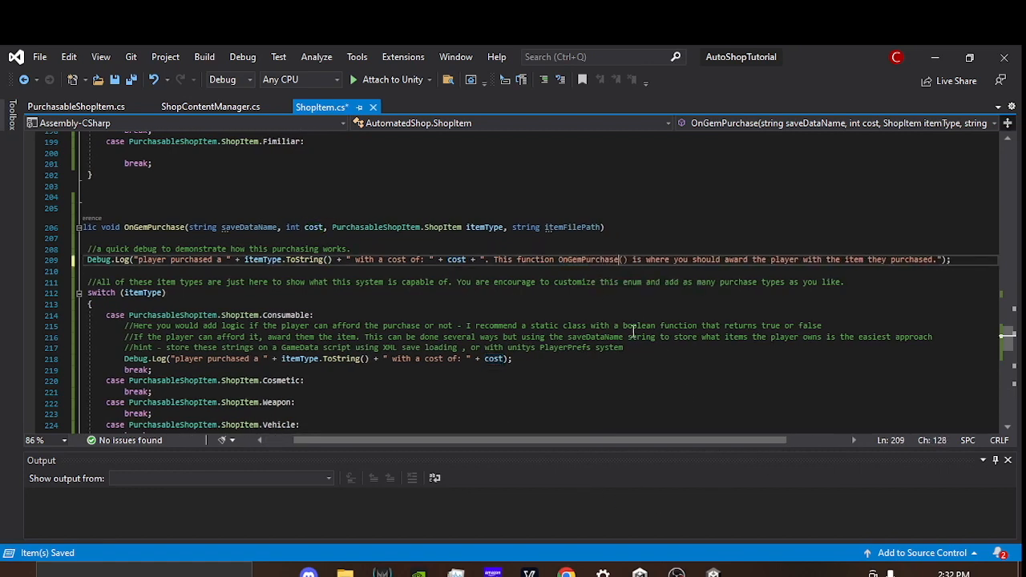
pyautogui.hotkey('ctrl', 's')
pyautogui.moveTo(425, 443); pyautogui.dragTo(398, 444)
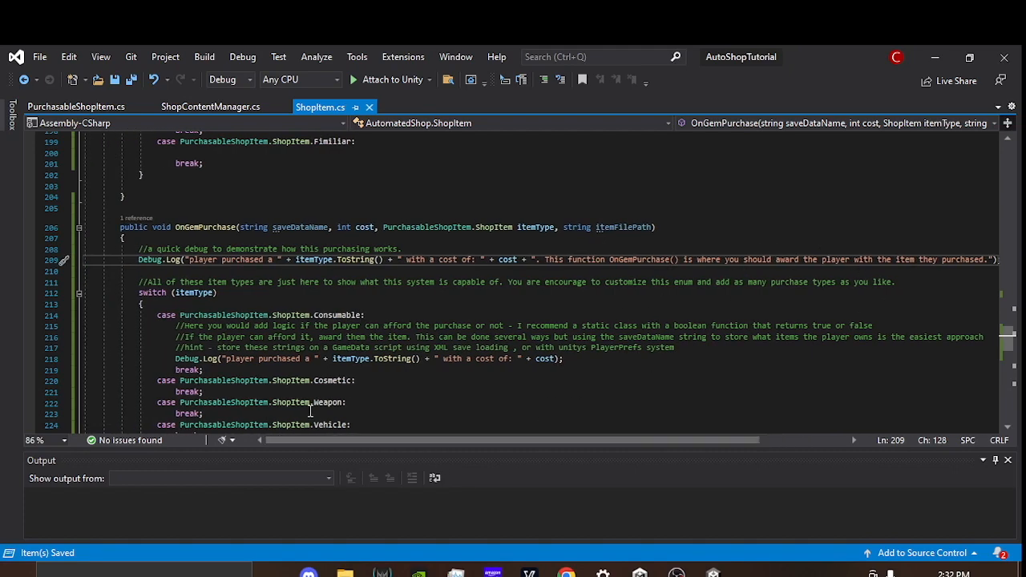
pyautogui.scroll(-5, 318, 304)
pyautogui.scroll(-4, 380, 340)
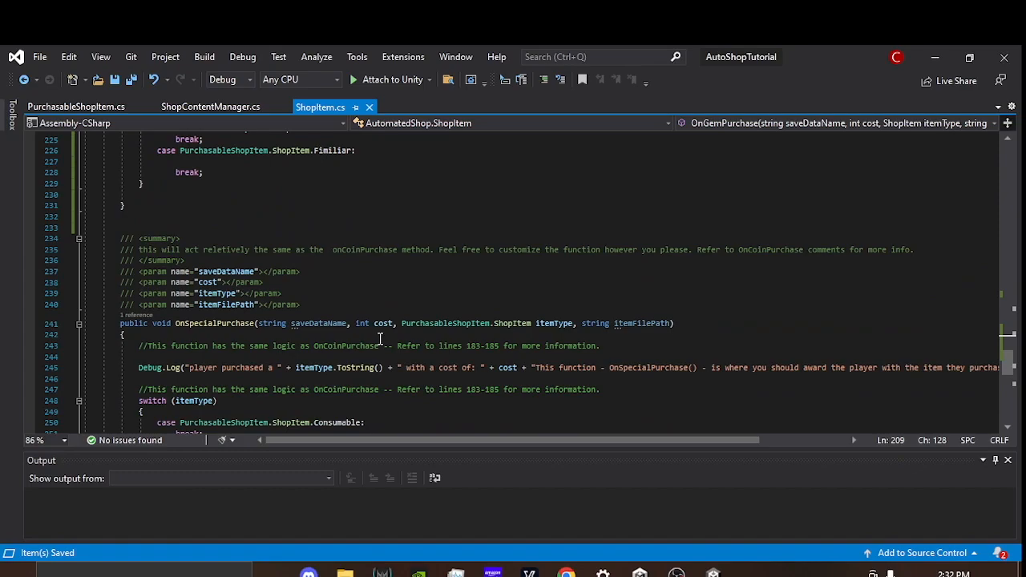
pyautogui.scroll(12, 381, 340)
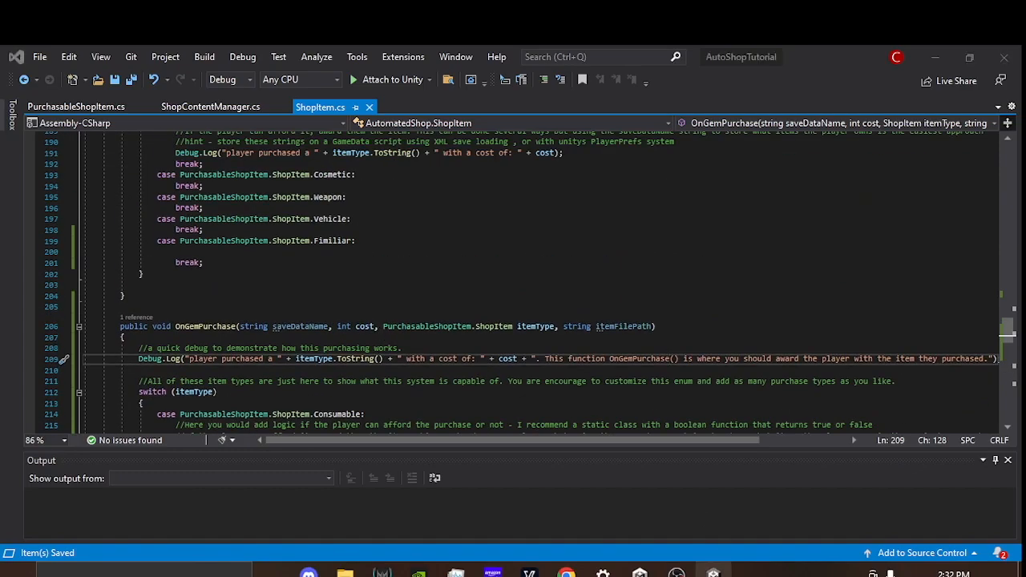
# Step: Switch to Unity and create a new Purchasable Shop Item named Wolf_Follower in the Scriptable Objects folder
pyautogui.click(714, 573)
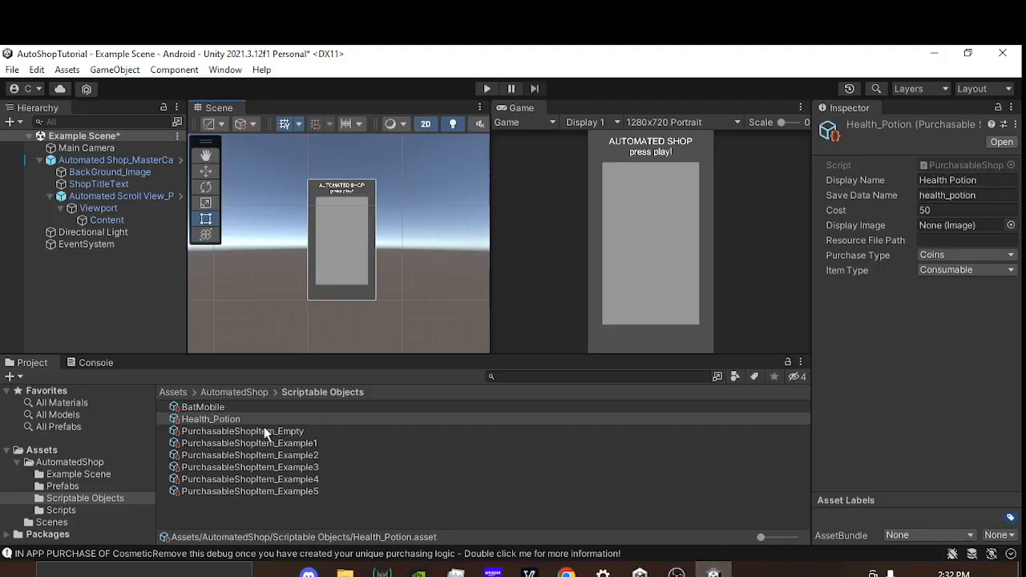
pyautogui.click(230, 408)
pyautogui.click(234, 419)
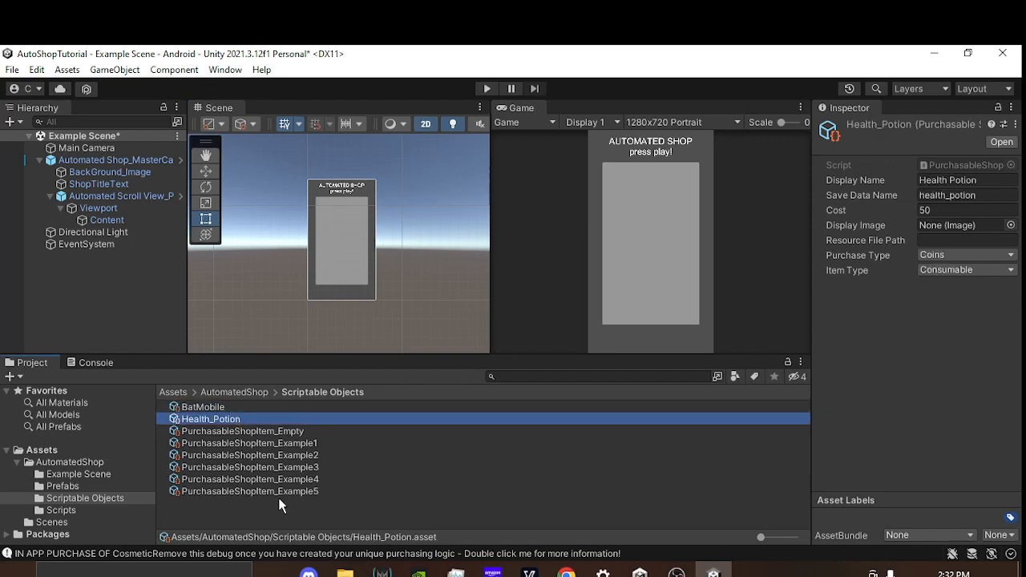
pyautogui.click(260, 507)
pyautogui.rightClick(258, 506)
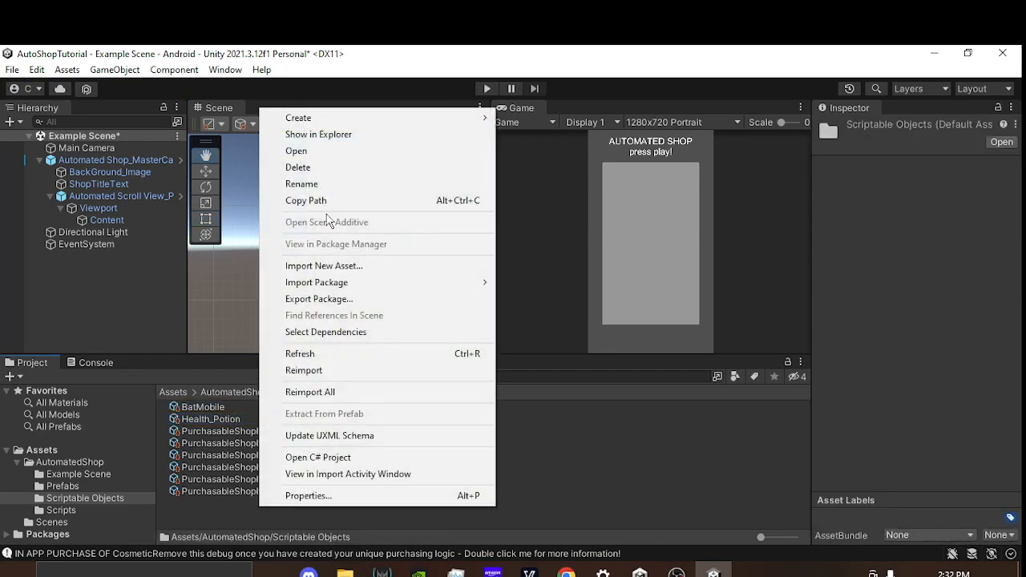
pyautogui.moveTo(393, 117)
pyautogui.moveTo(600, 77)
pyautogui.click(713, 77)
pyautogui.write('Wolf')
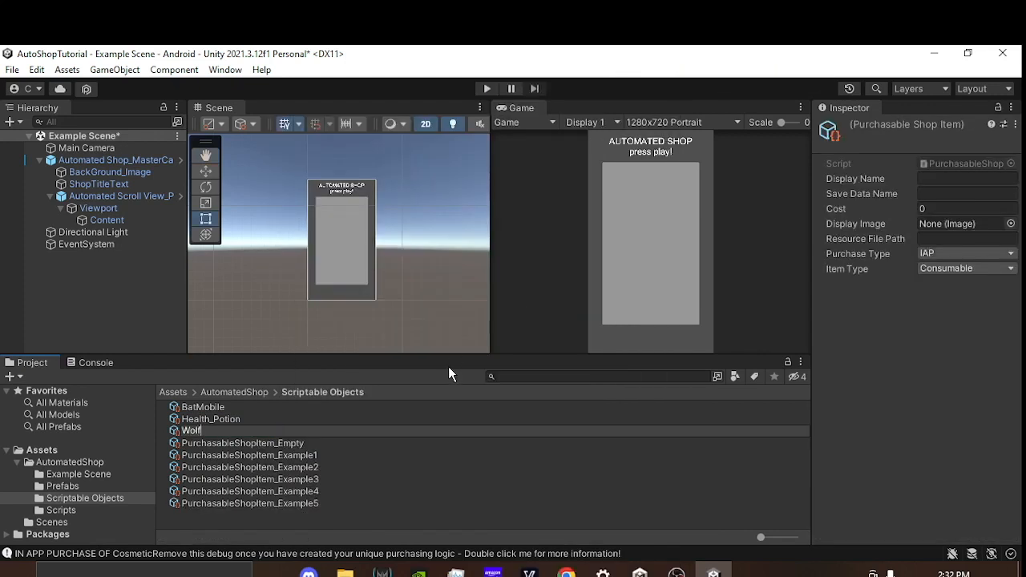
pyautogui.write('_Follower')
pyautogui.press('Return')
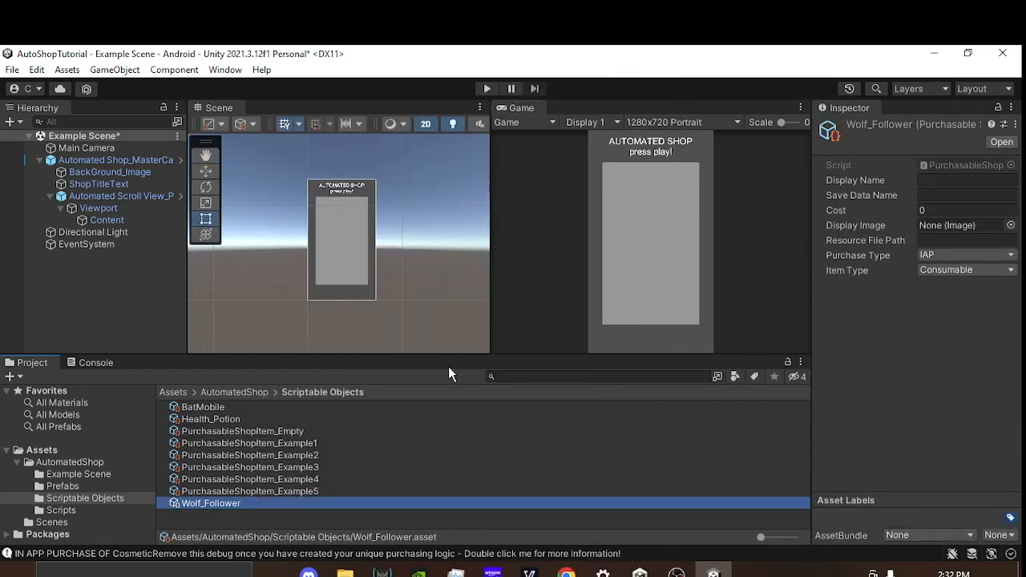
# Step: Give Wolf_Follower the display name "Wolf Friend" and a cost of 50000
pyautogui.click(942, 181)
pyautogui.write('Wolf Frie')
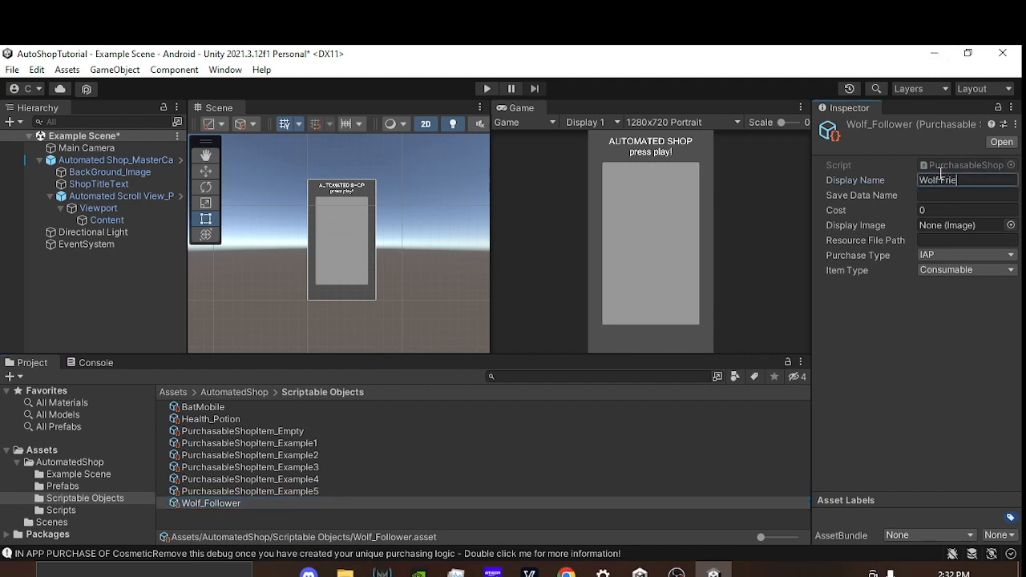
pyautogui.write('nd')
pyautogui.press('Tab')
pyautogui.press('Tab')
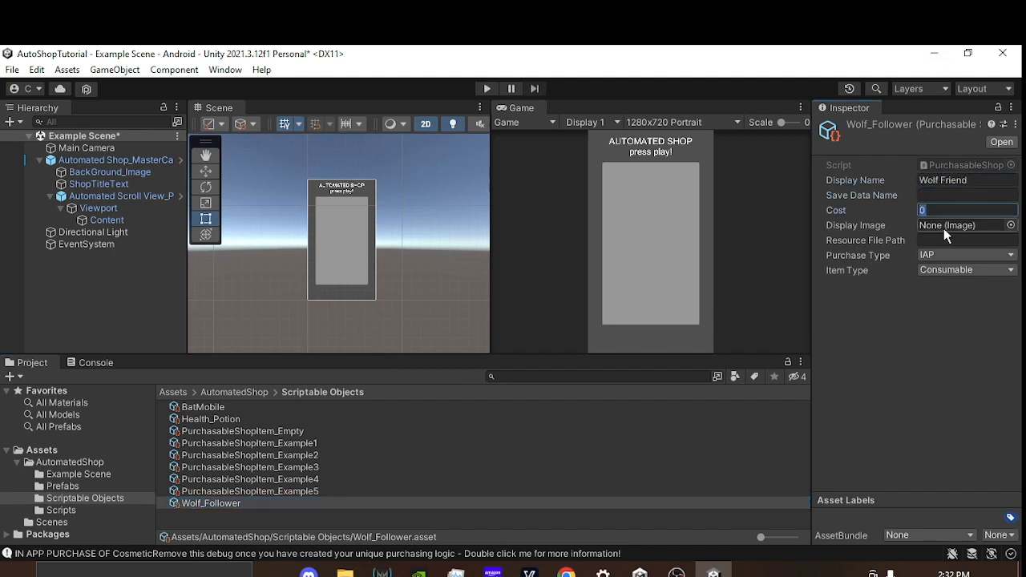
pyautogui.write('50000')
pyautogui.press('Tab')
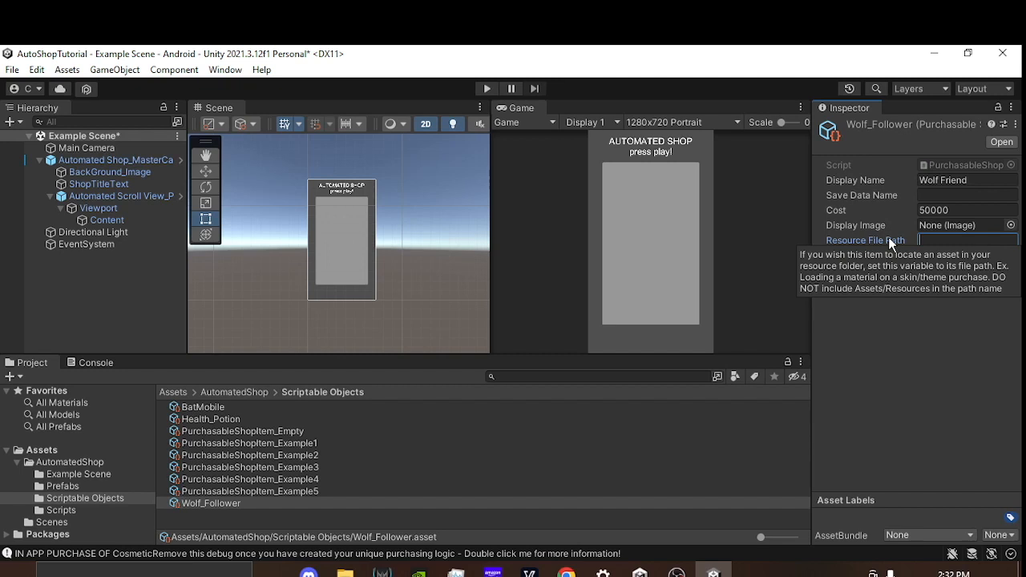
# Step: Set Wolf_Follower's purchase type to Gems and its item type to Fimiliar, and save the project
pyautogui.click(904, 283)
pyautogui.click(934, 257)
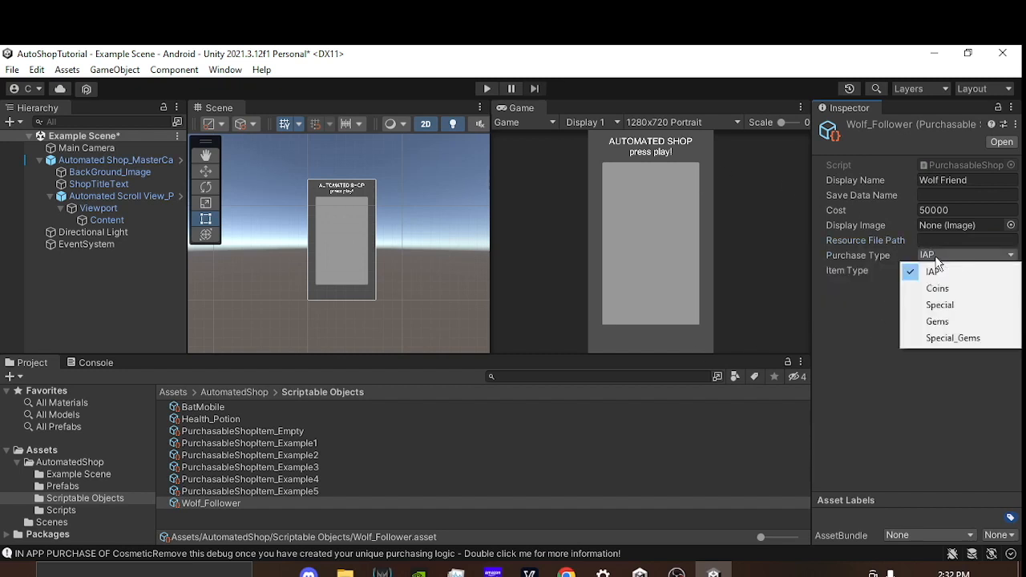
pyautogui.click(943, 318)
pyautogui.click(947, 270)
pyautogui.click(956, 352)
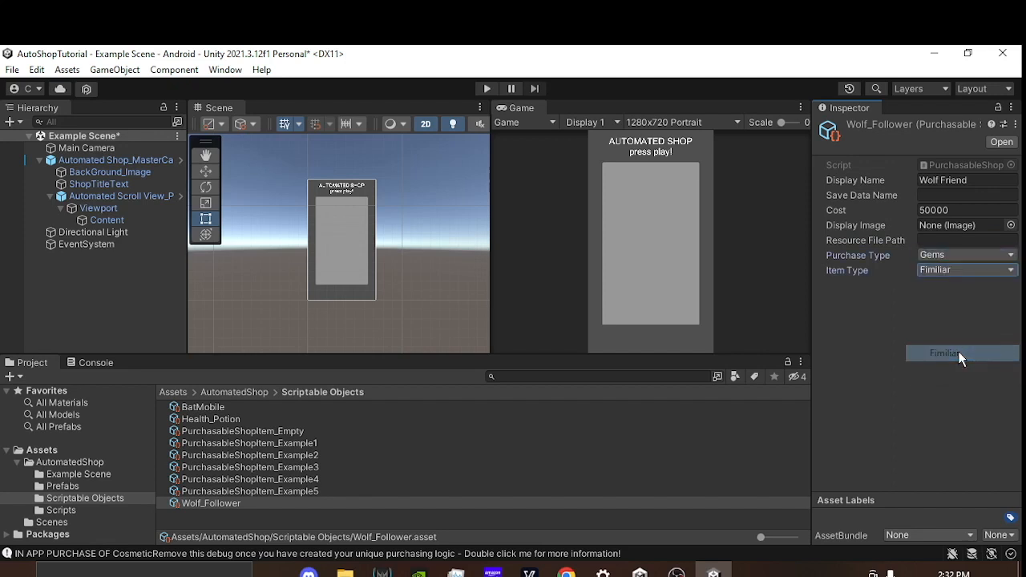
pyautogui.hotkey('ctrl', 's')
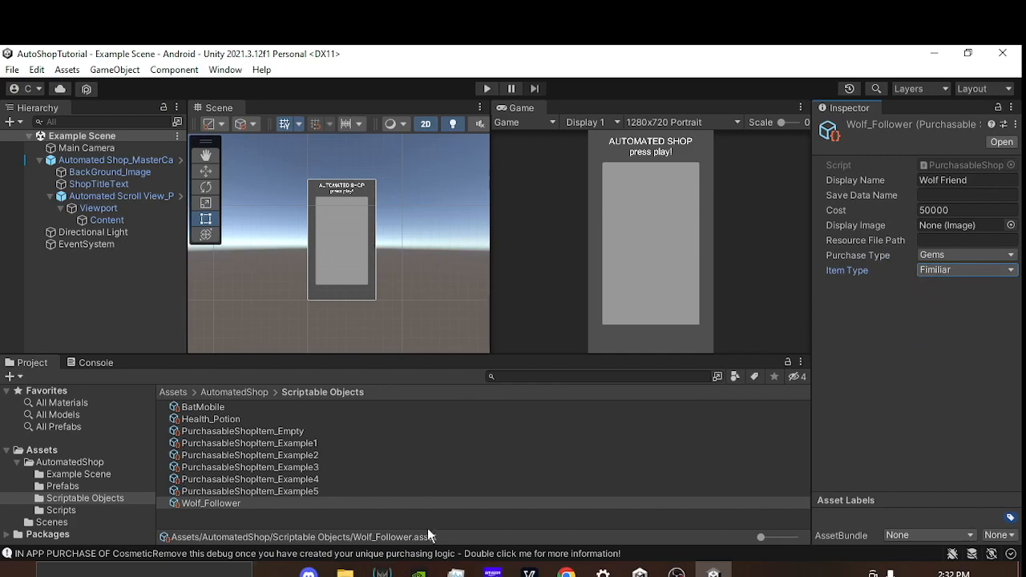
# Step: Switch to Visual Studio, copy the Consumable case's Debug.Log line into the Fimiliar case of OnGemPurchase, and save ShopItem.cs
pyautogui.click(383, 571)
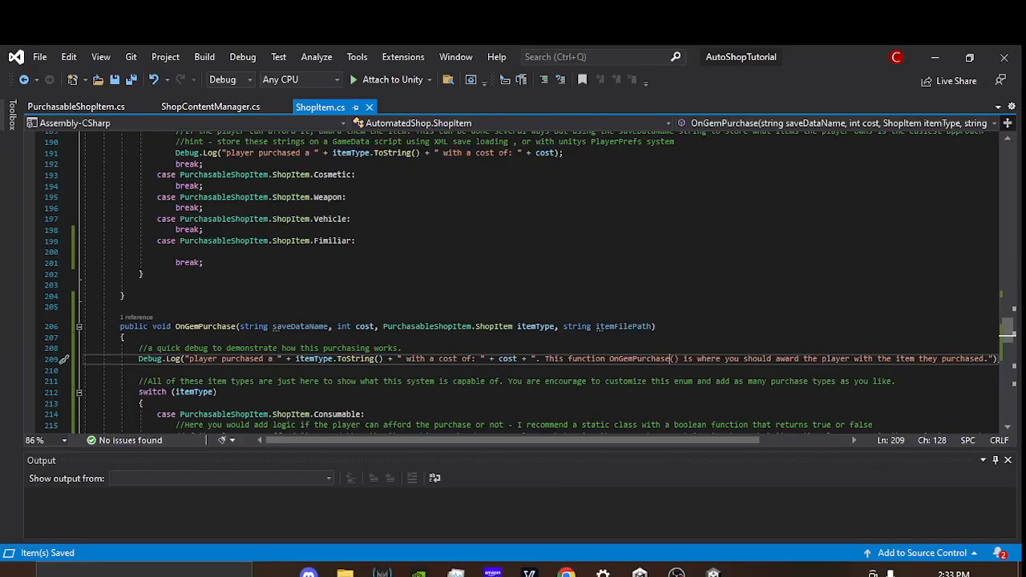
pyautogui.scroll(-5, 284, 311)
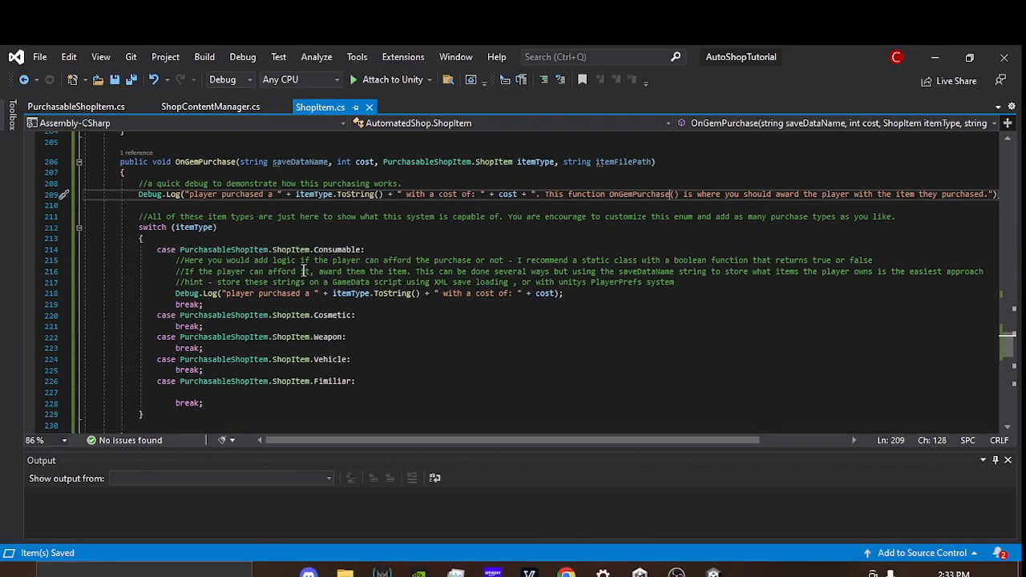
pyautogui.click(193, 161)
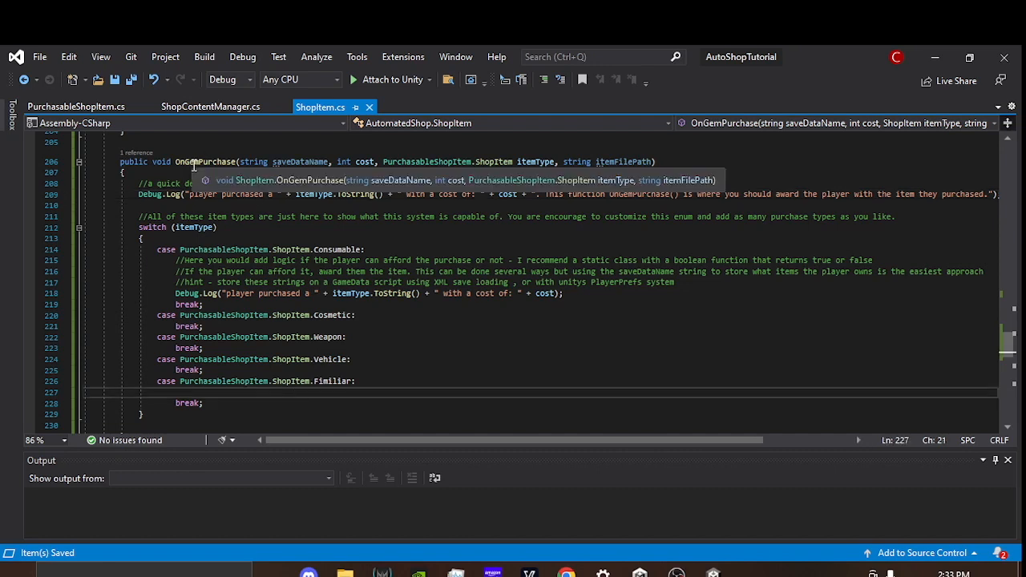
pyautogui.click(217, 393)
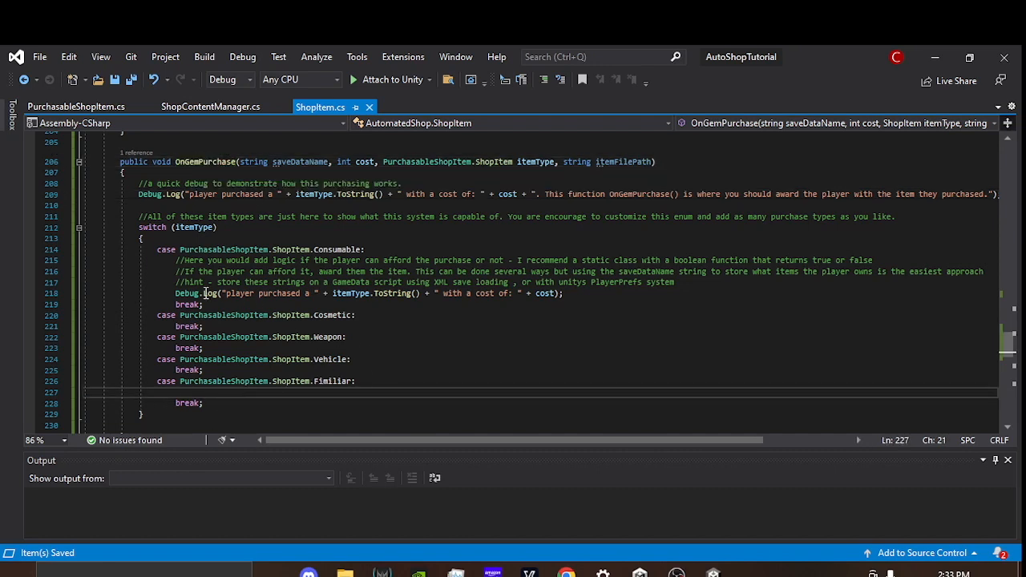
pyautogui.moveTo(175, 297); pyautogui.dragTo(583, 295)
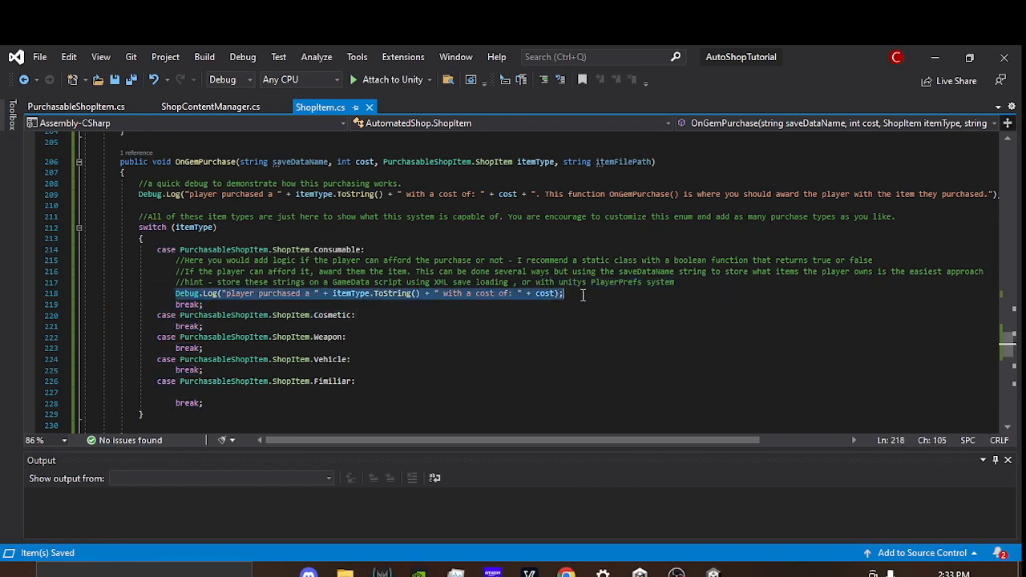
pyautogui.hotkey('ctrl', 'c')
pyautogui.click(240, 392)
pyautogui.hotkey('ctrl', 'v')
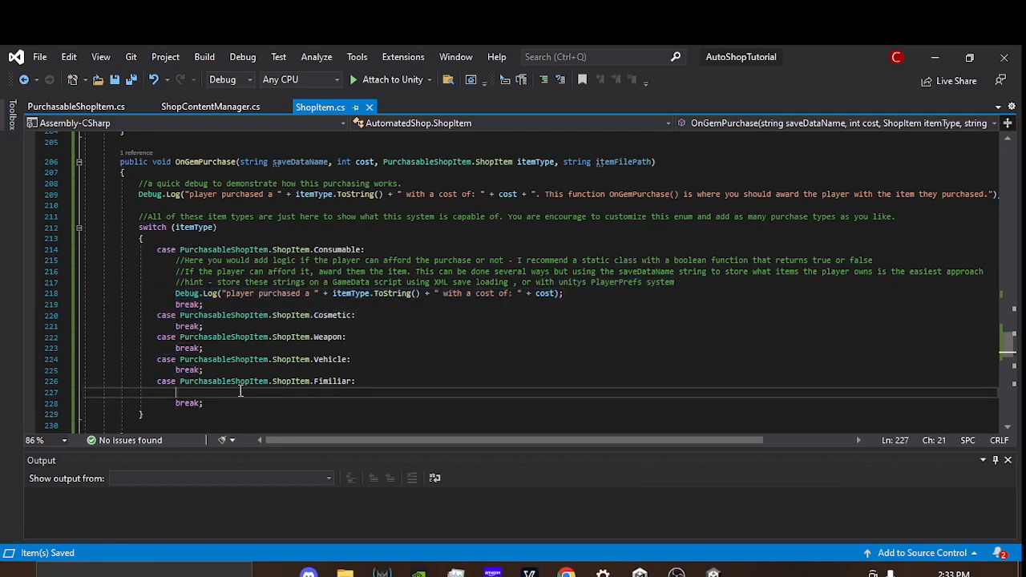
pyautogui.scroll(-1, 401, 324)
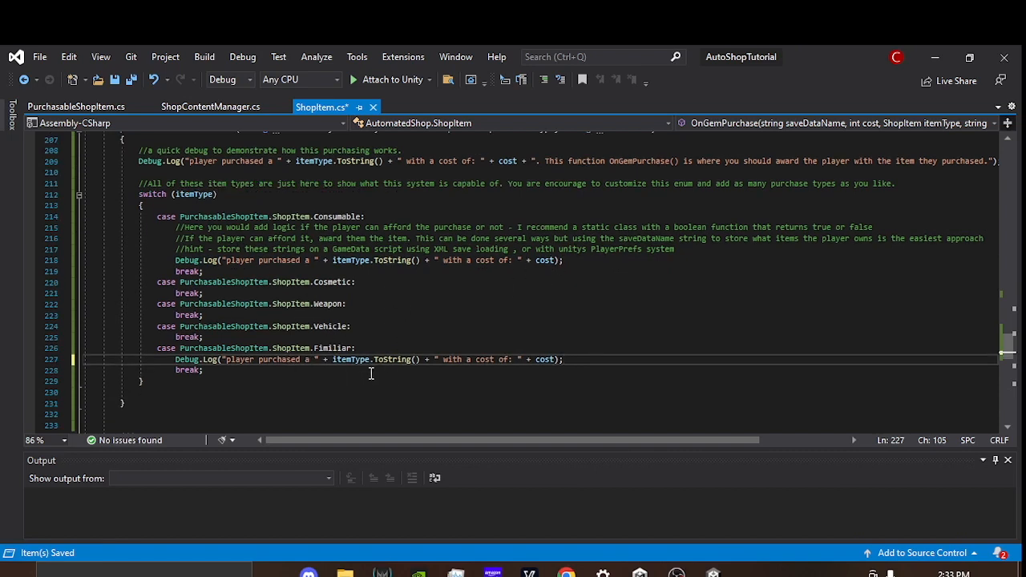
pyautogui.click(555, 360)
pyautogui.scroll(3, 393, 319)
pyautogui.scroll(-3, 390, 321)
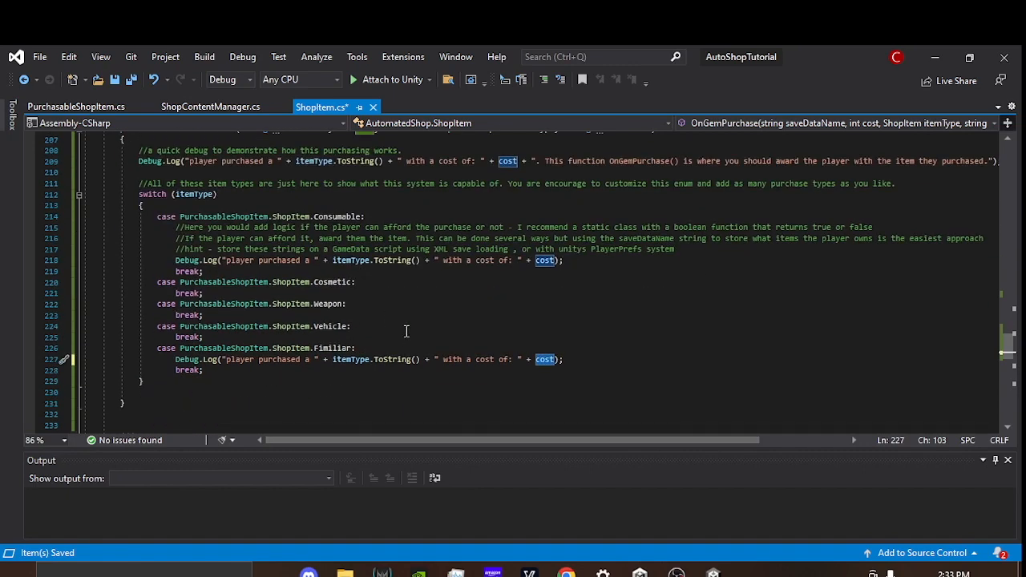
pyautogui.hotkey('ctrl', 's')
# Step: Switch to Unity, assign Wolf_Follower to Element 2 of Content's Purchasable Items, and check the item's purchase type
pyautogui.click(713, 574)
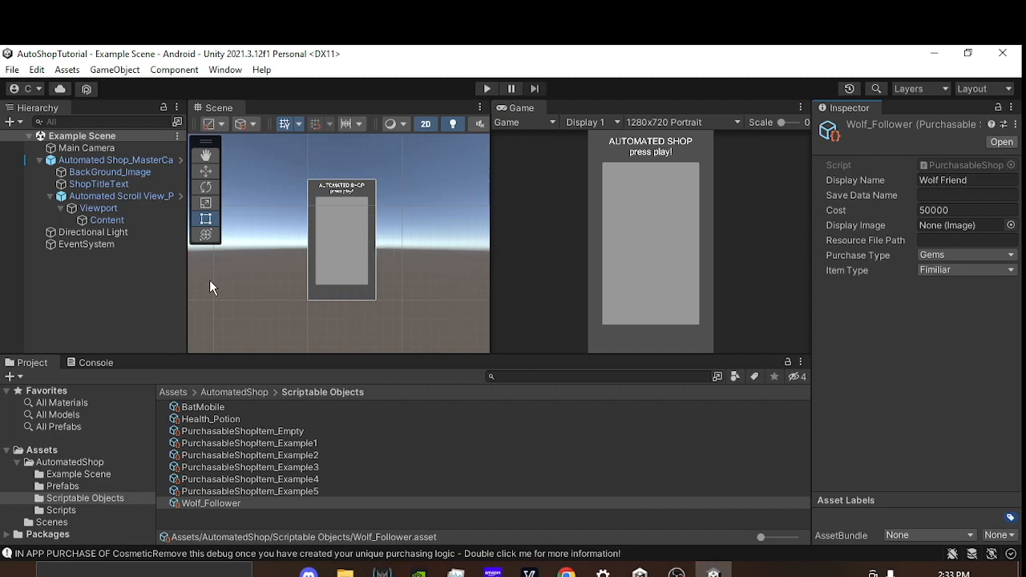
pyautogui.click(110, 223)
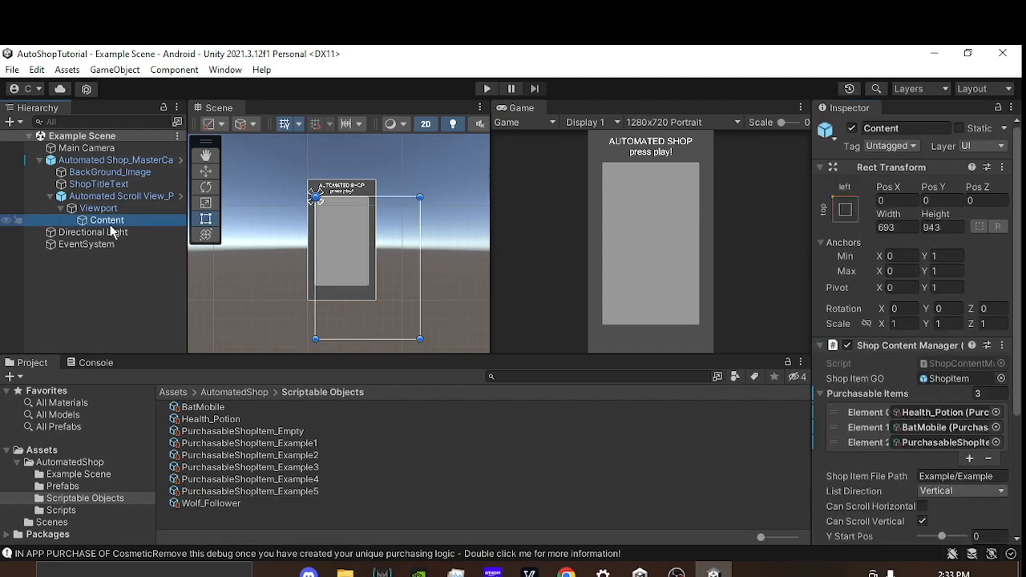
pyautogui.click(944, 444)
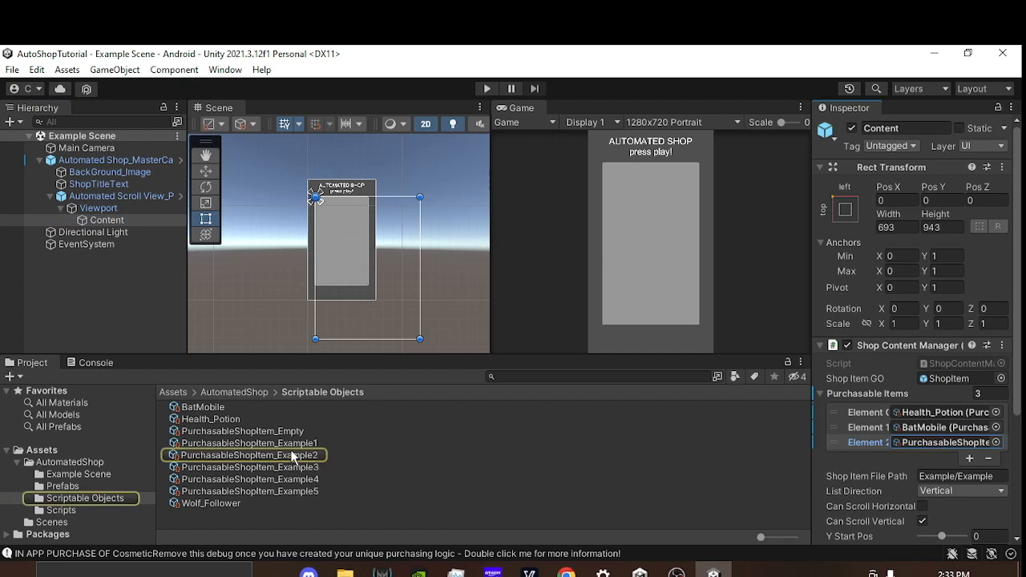
pyautogui.moveTo(228, 505); pyautogui.dragTo(930, 446)
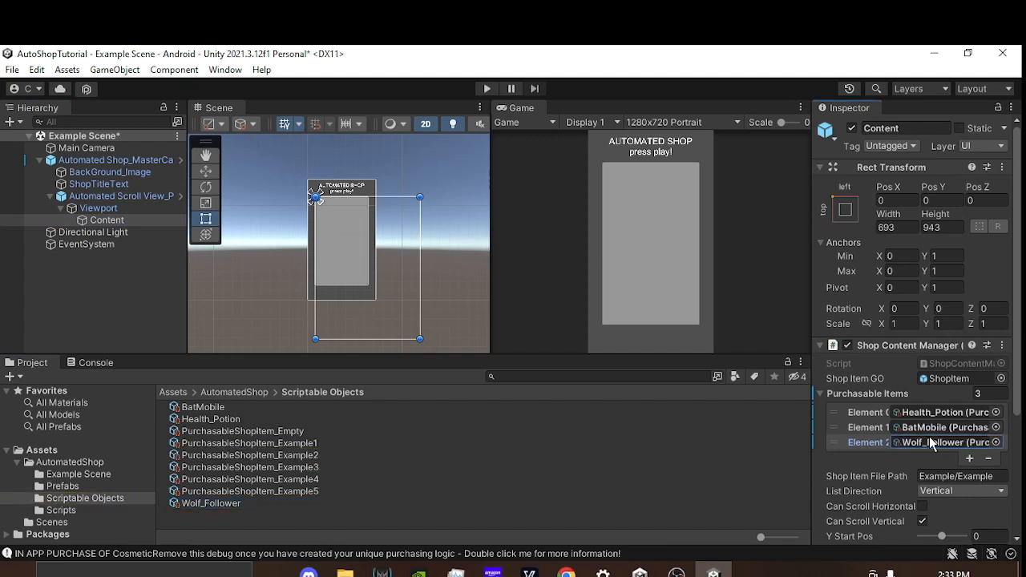
pyautogui.click(268, 504)
pyautogui.click(958, 256)
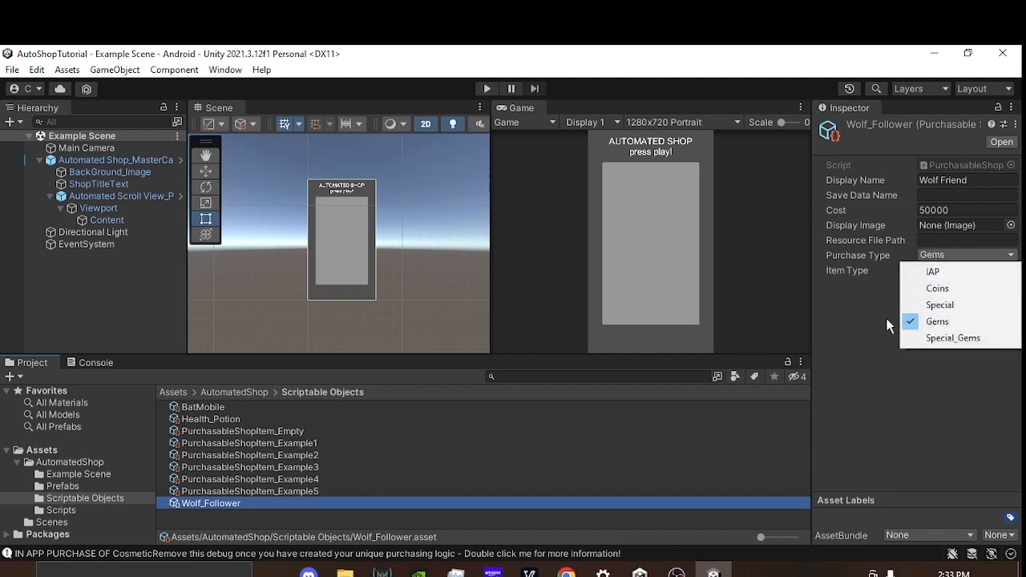
pyautogui.click(965, 264)
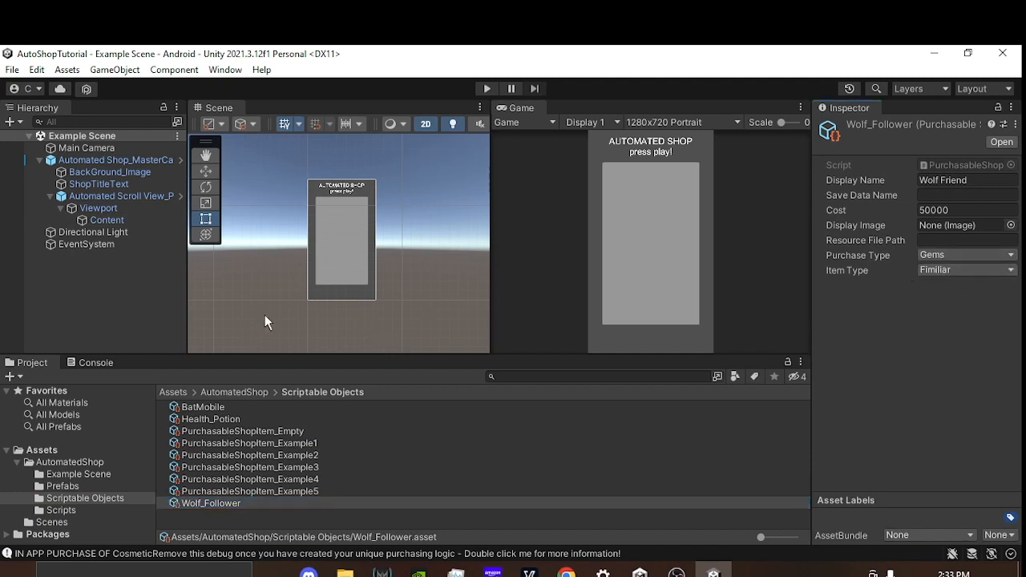
# Step: Test buying Wolf Friend in Play mode, inspect the OnGemPurchase message in the console, and stop the scene
pyautogui.click(487, 89)
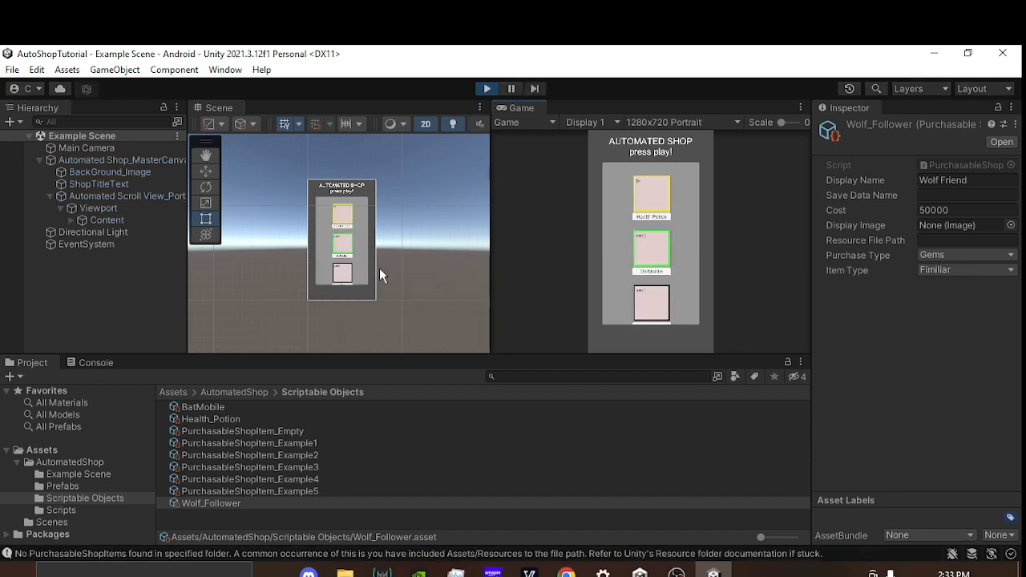
pyautogui.scroll(-2, 651, 276)
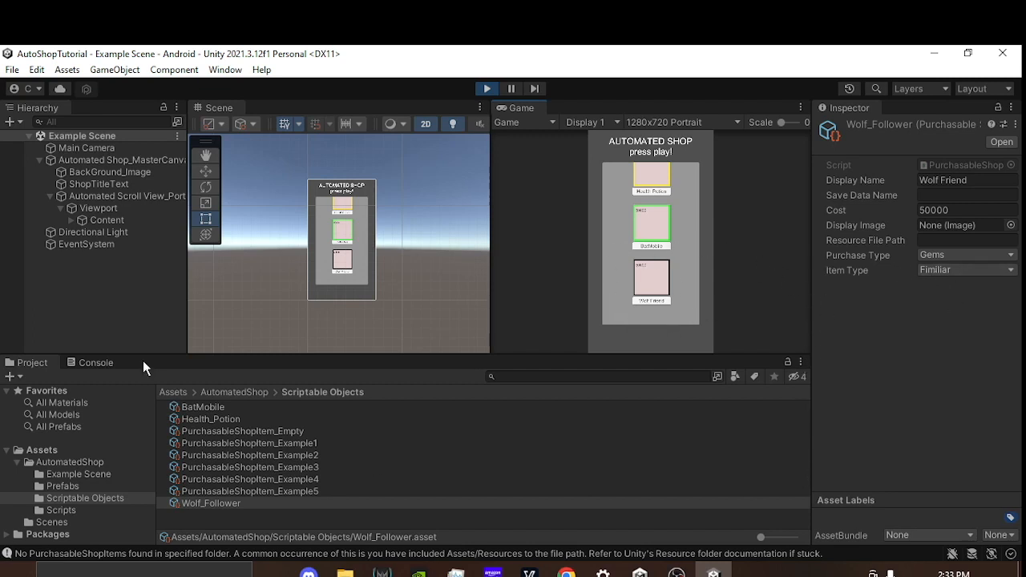
pyautogui.click(89, 363)
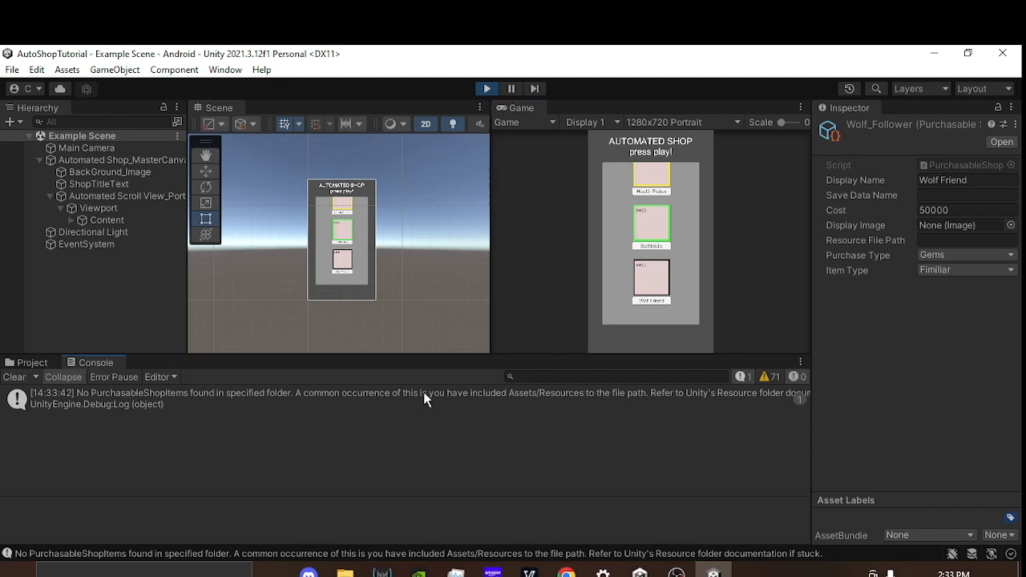
pyautogui.click(663, 281)
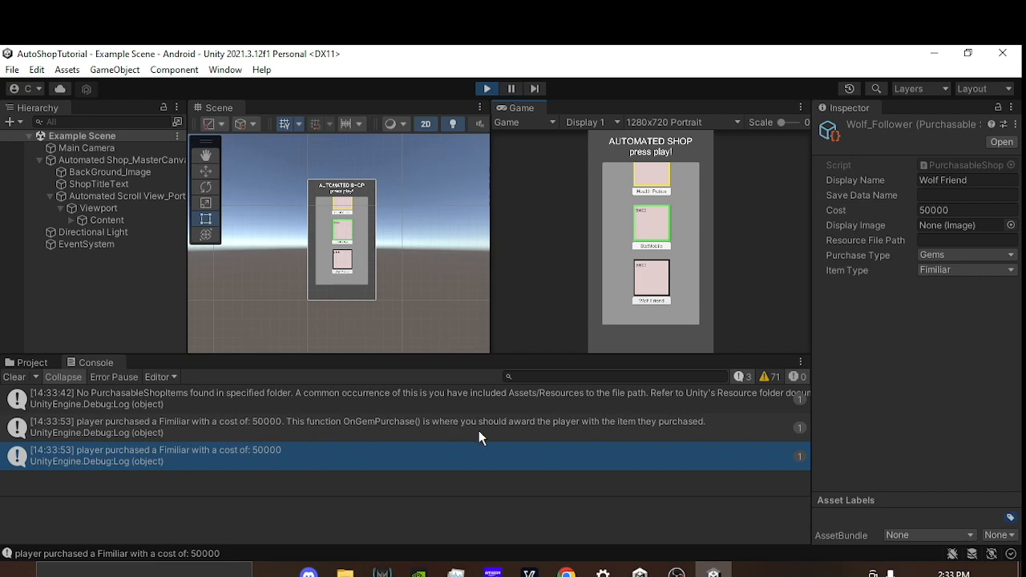
pyautogui.click(598, 427)
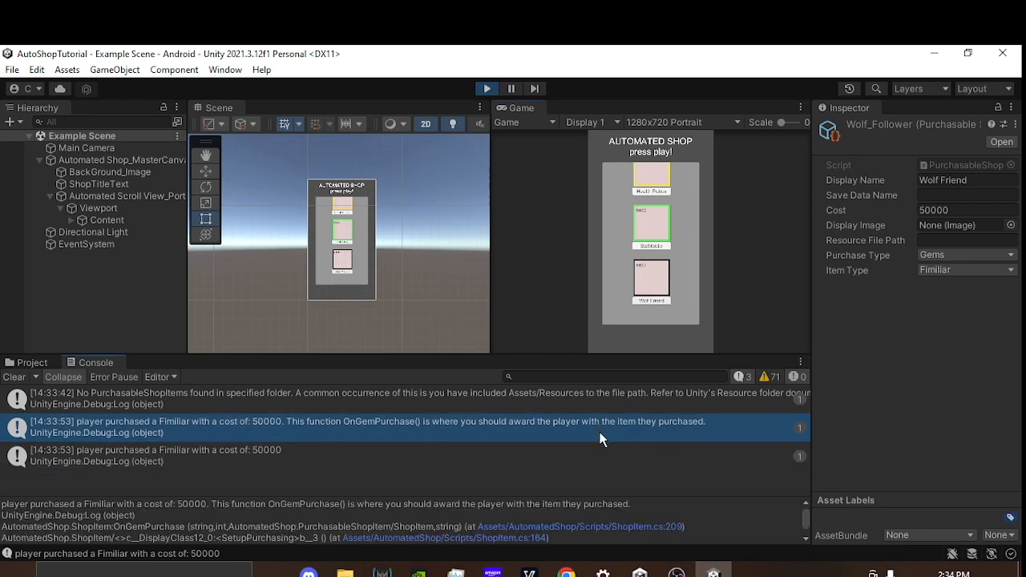
pyautogui.click(485, 89)
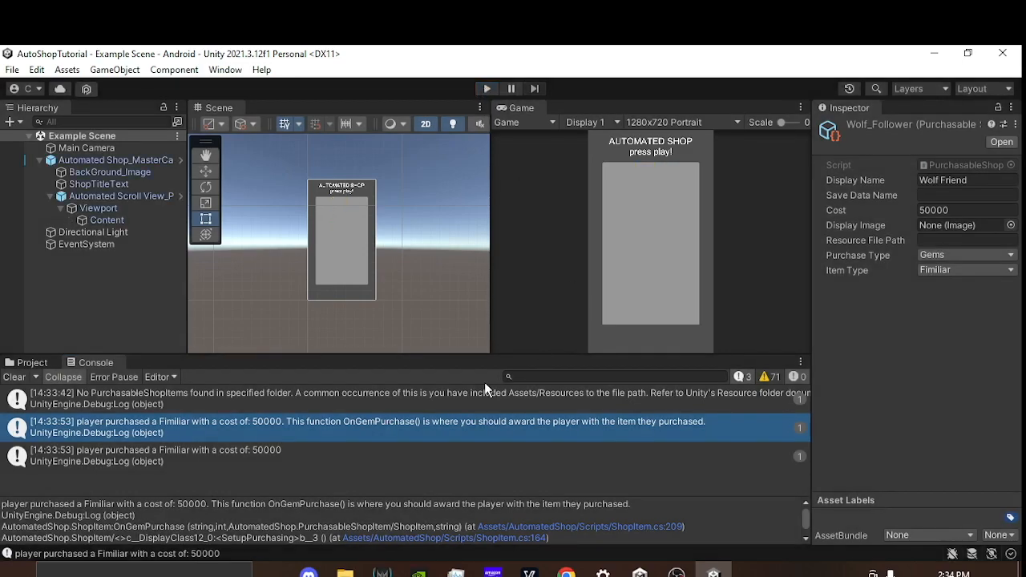
# Step: Open the OnGemPurchase code from its console message in Visual Studio, and review the method's switch and its Fimiliar case
pyautogui.doubleClick(374, 426)
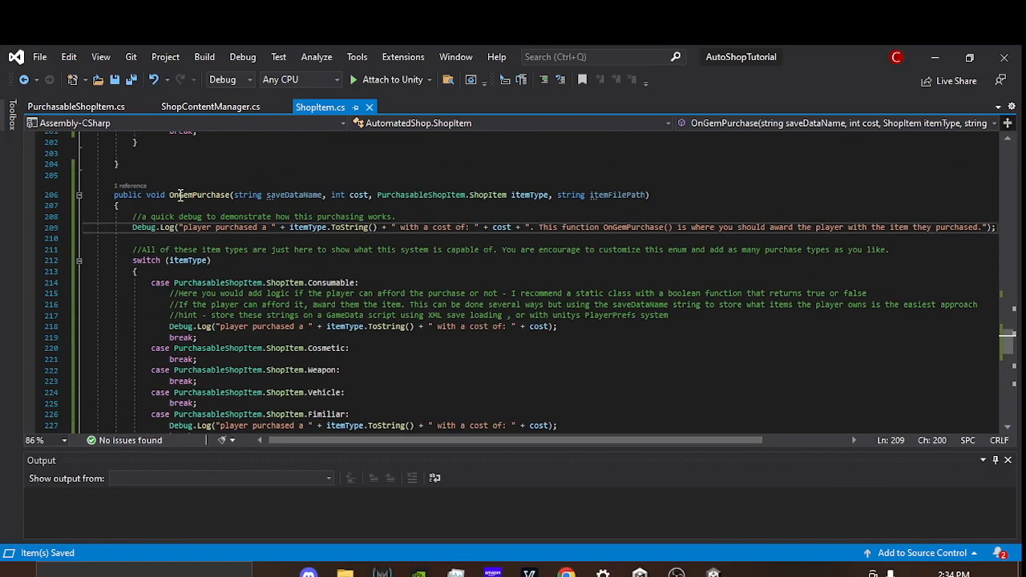
pyautogui.doubleClick(181, 194)
pyautogui.scroll(-2, 575, 373)
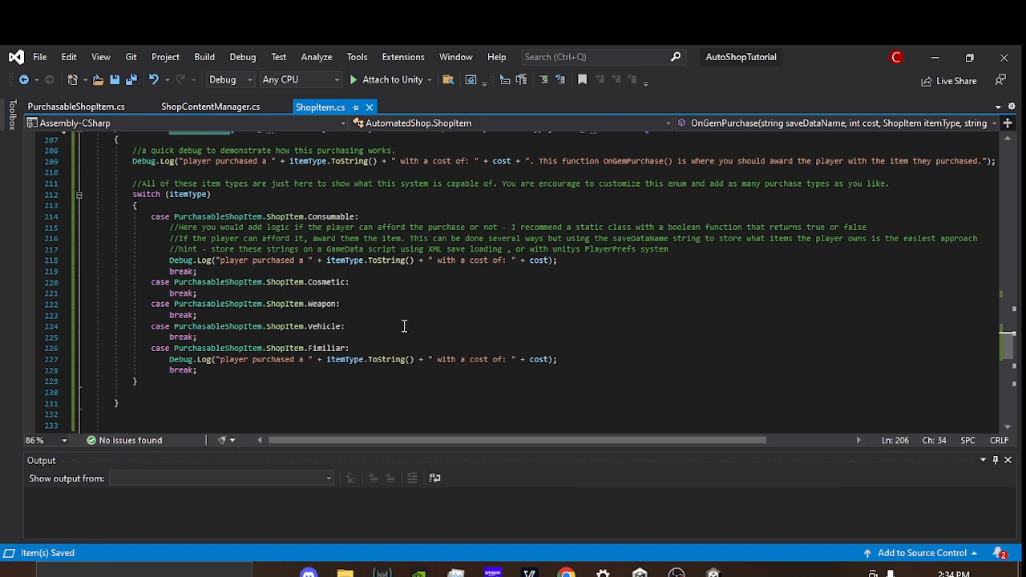
pyautogui.click(377, 348)
pyautogui.click(600, 360)
pyautogui.scroll(10, 318, 375)
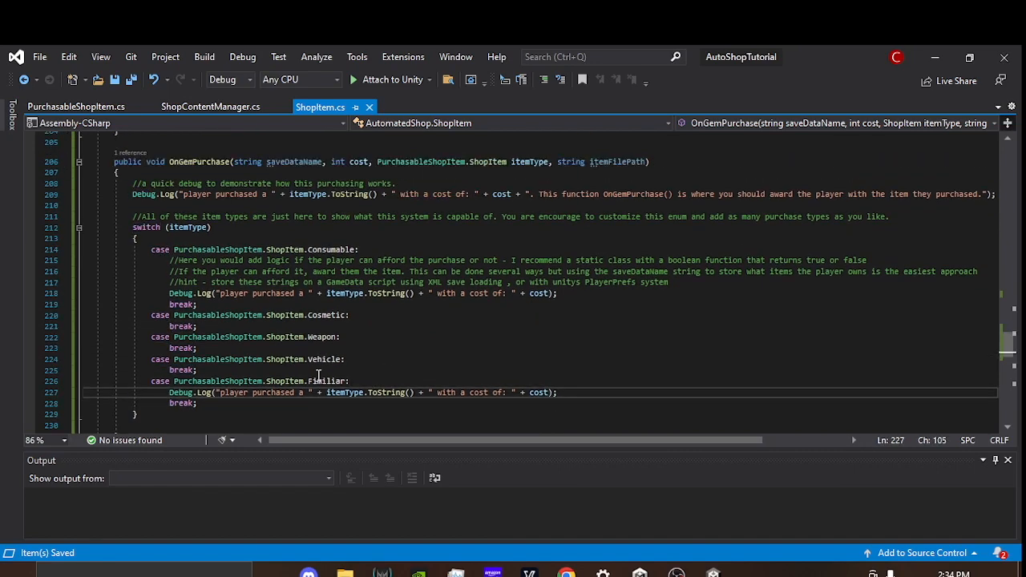
# Step: Add a case 3 with a break statement after case 2 in the SetPurchaseType switch of ShopItem.cs
pyautogui.scroll(18, 401, 382)
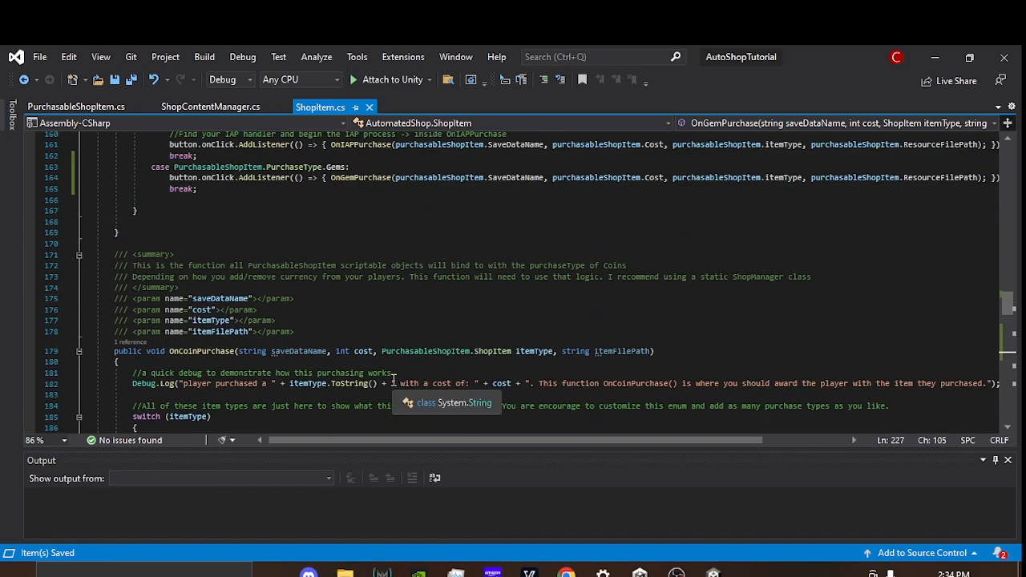
pyautogui.scroll(16, 376, 358)
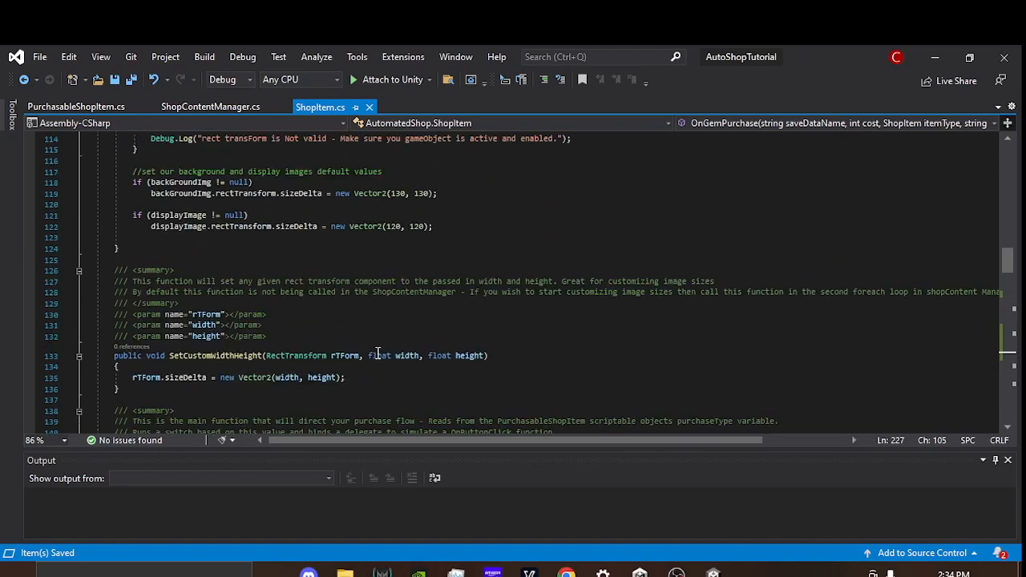
pyautogui.scroll(7, 377, 347)
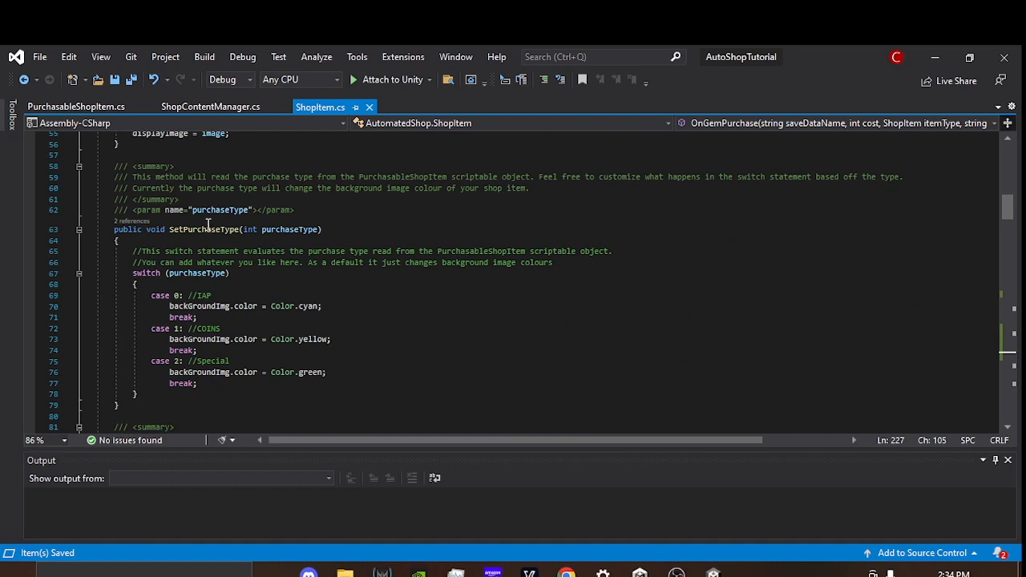
pyautogui.doubleClick(208, 231)
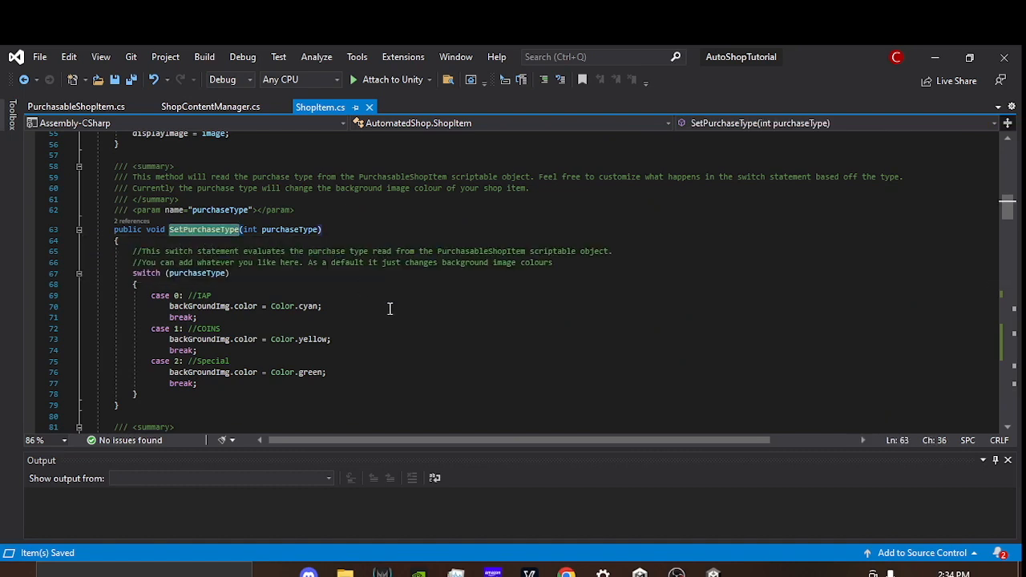
pyautogui.scroll(-1, 382, 307)
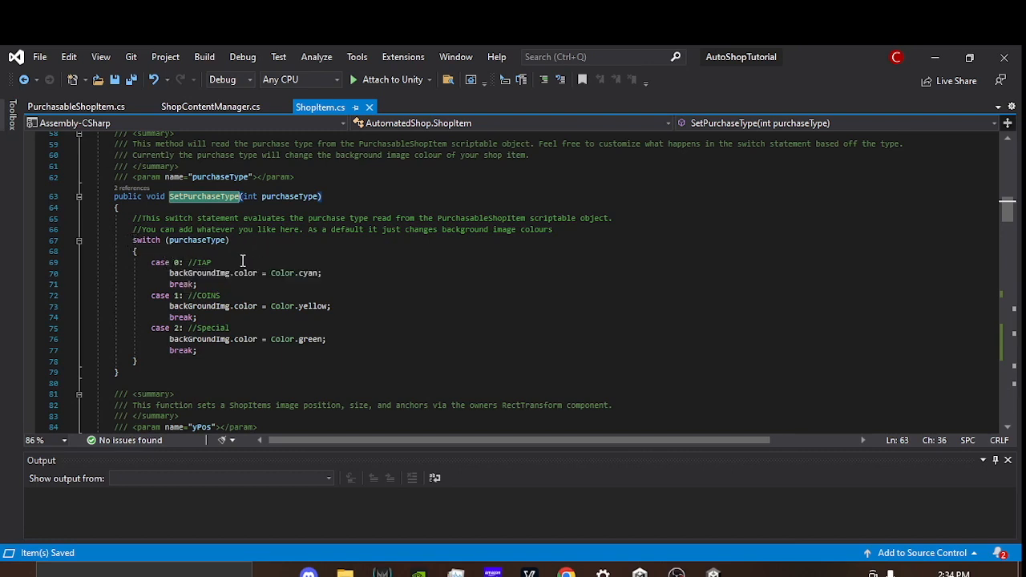
pyautogui.click(263, 324)
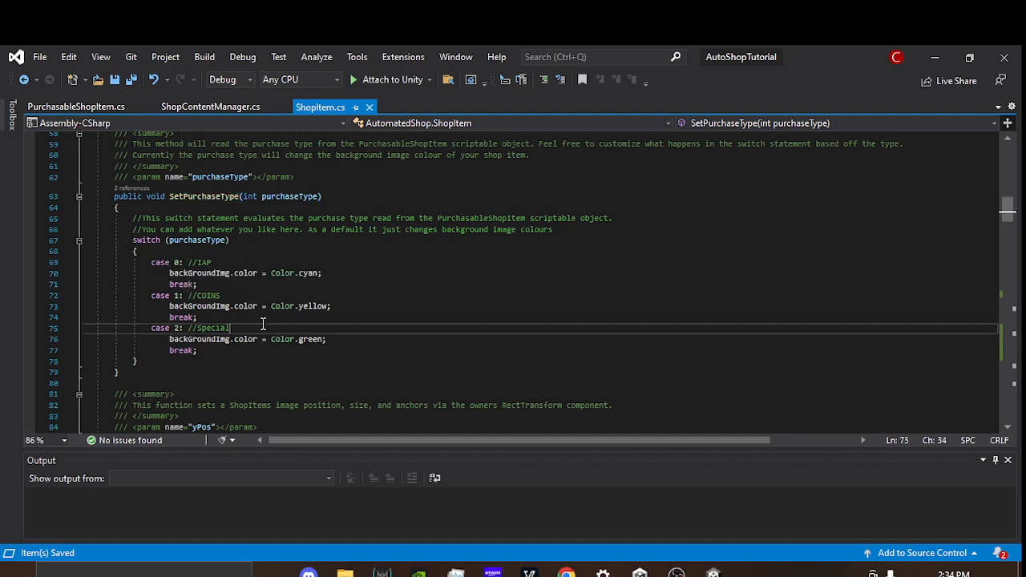
pyautogui.click(219, 351)
pyautogui.press('Return')
pyautogui.write('case ')
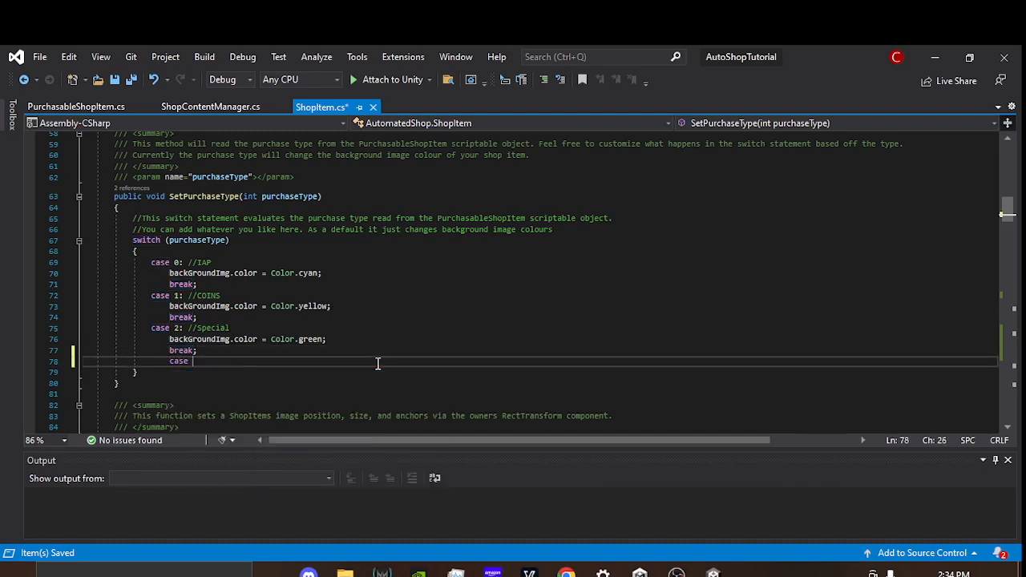
pyautogui.write('3:')
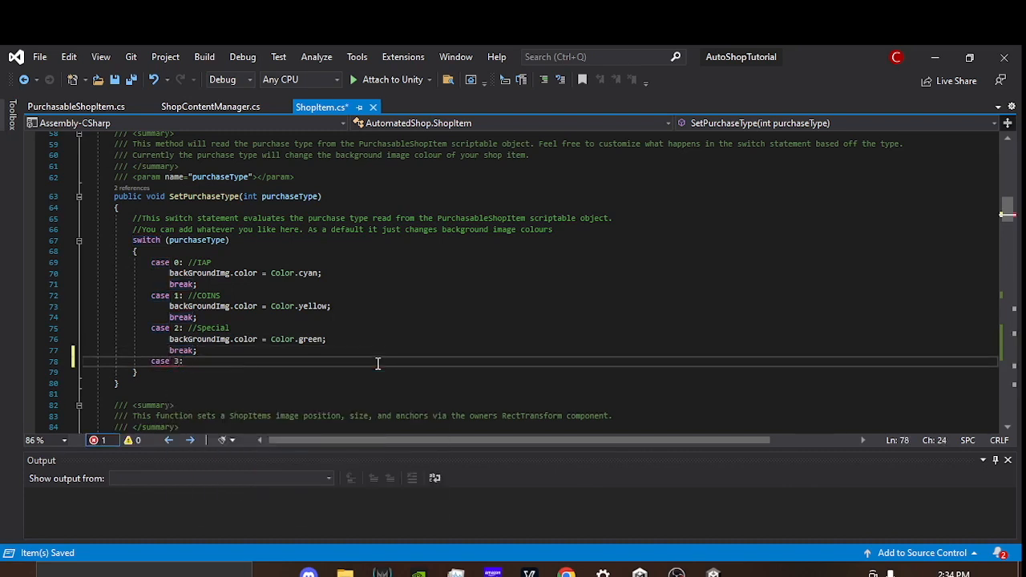
pyautogui.press('Return')
pyautogui.write('bre')
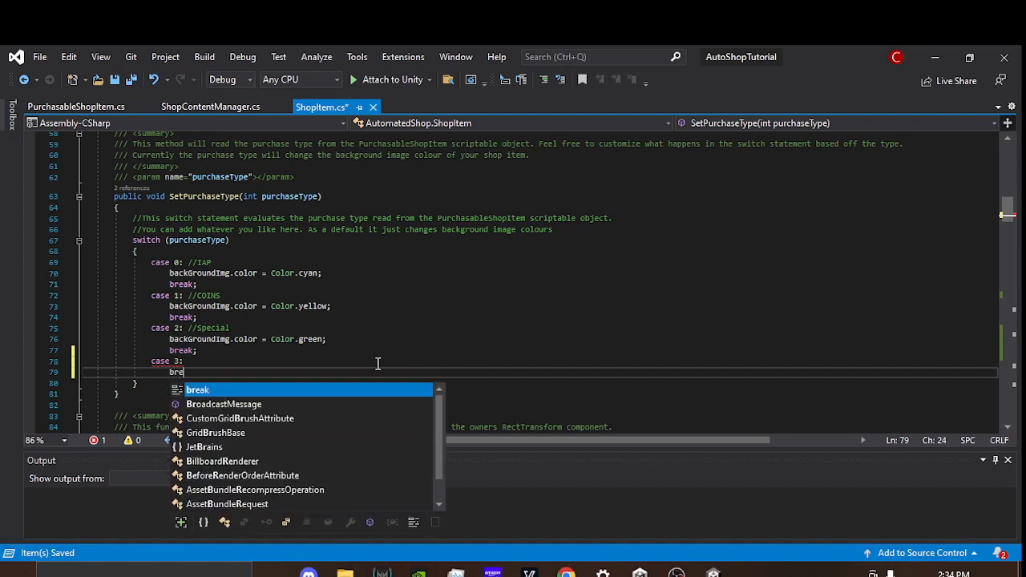
pyautogui.write('ak;')
# Step: Begin a backGroundImg.color assignment with Color. above the break in case 3, and browse the available colours
pyautogui.press('Up')
pyautogui.press('Return')
pyautogui.write('ba')
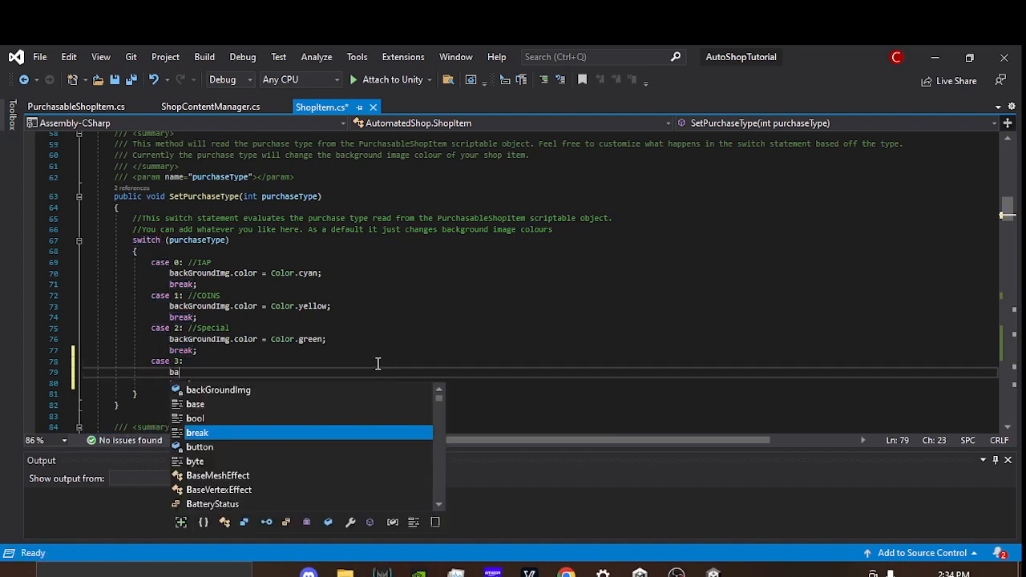
pyautogui.write('ckGroundImg.color =')
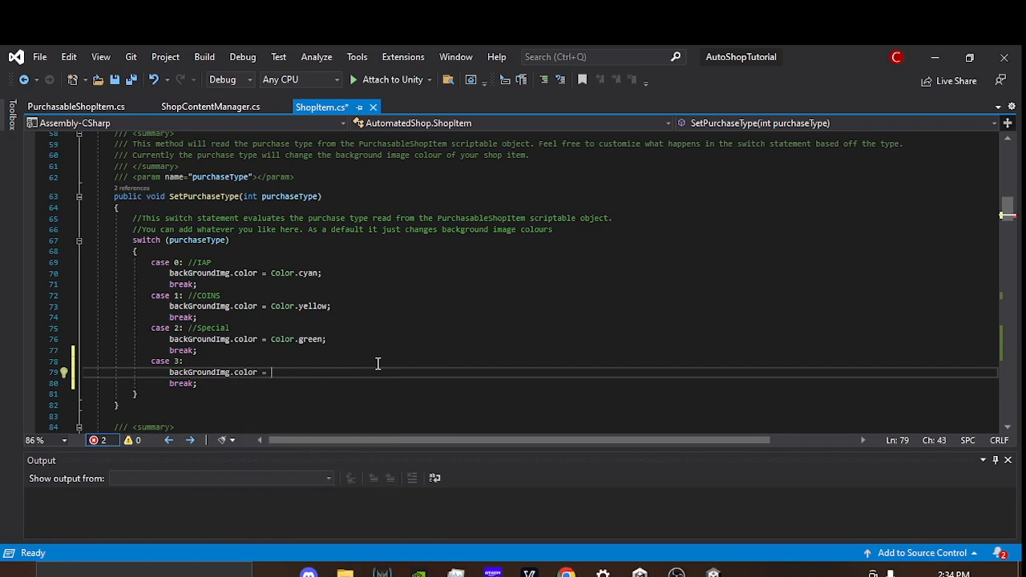
pyautogui.write('Color.')
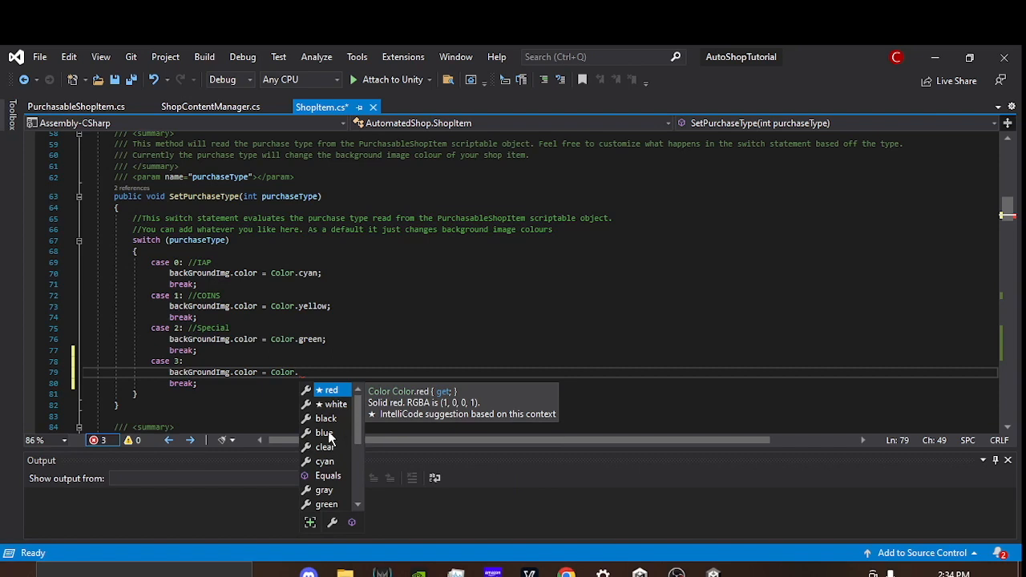
pyautogui.scroll(-2, 337, 456)
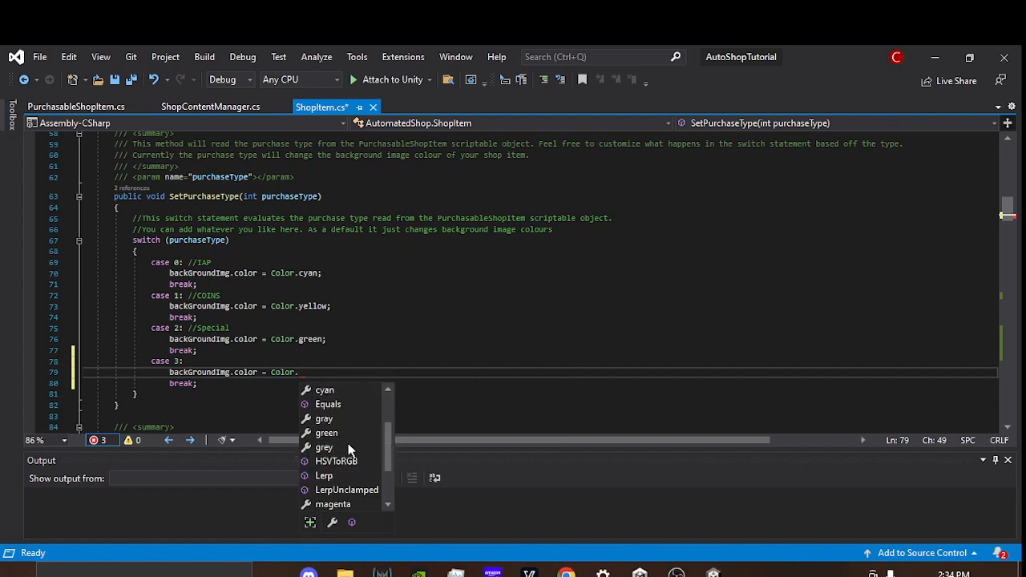
# Step: Comment out the whole SetPurchaseType method, and undo the commenting
pyautogui.click(132, 285)
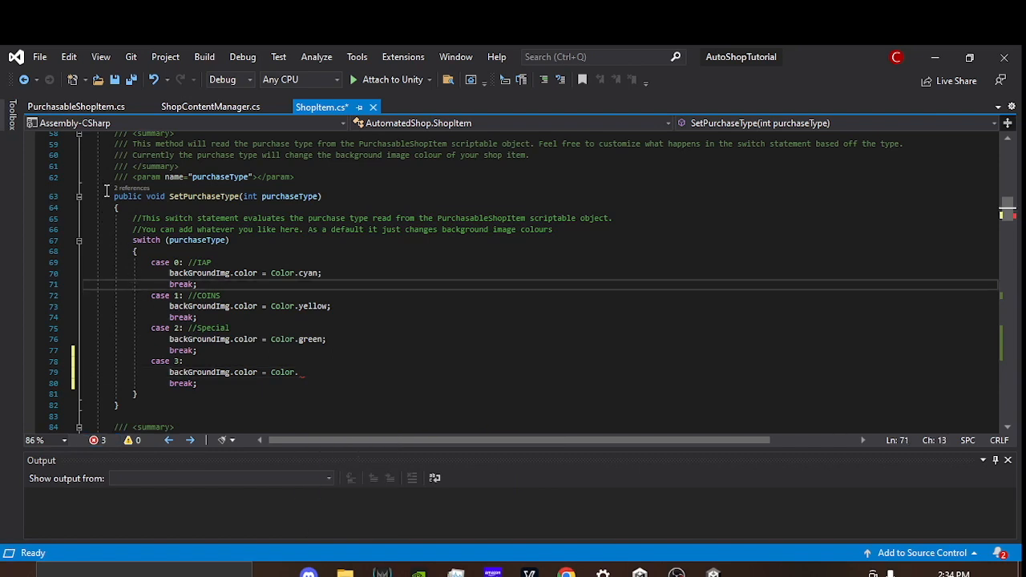
pyautogui.moveTo(113, 196); pyautogui.dragTo(183, 405)
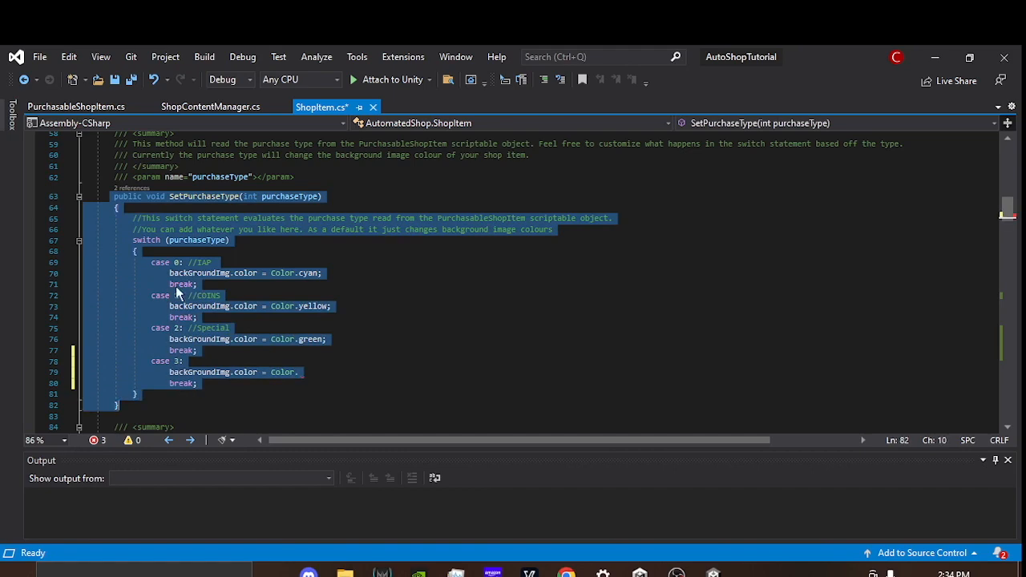
pyautogui.rightClick(198, 202)
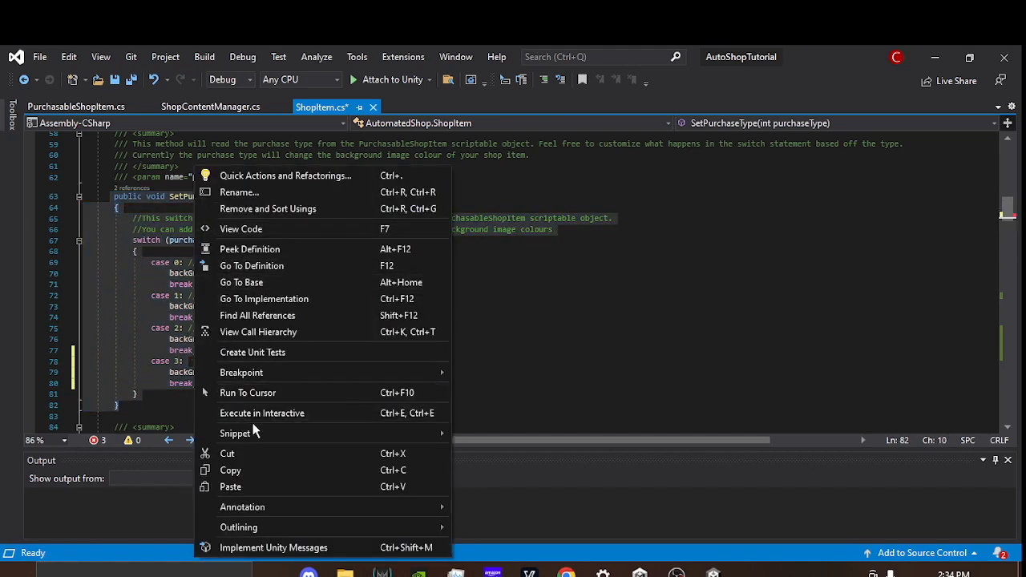
pyautogui.click(114, 207)
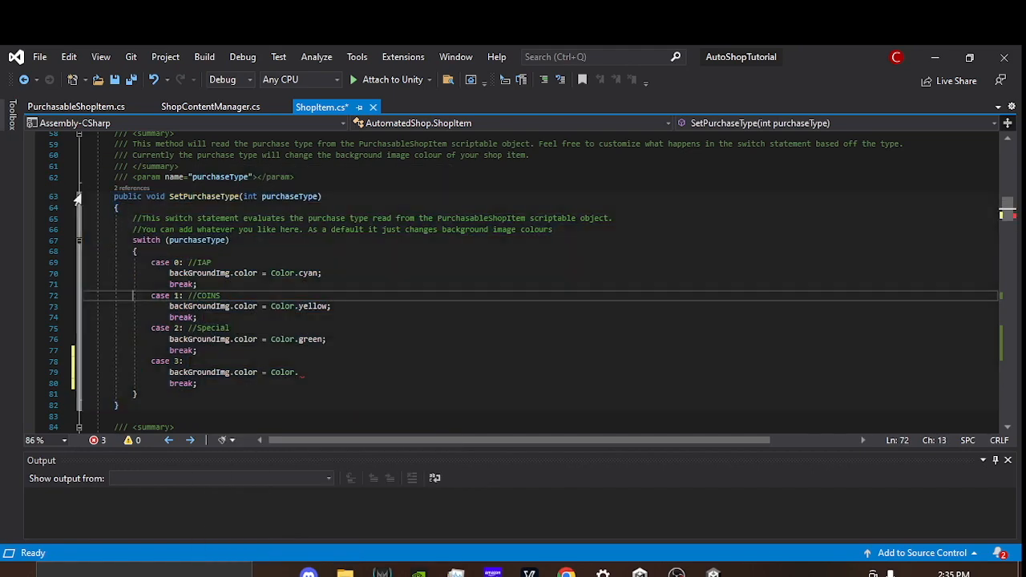
pyautogui.moveTo(113, 196); pyautogui.dragTo(195, 393)
pyautogui.click(202, 398)
pyautogui.moveTo(126, 407); pyautogui.dragTo(97, 198)
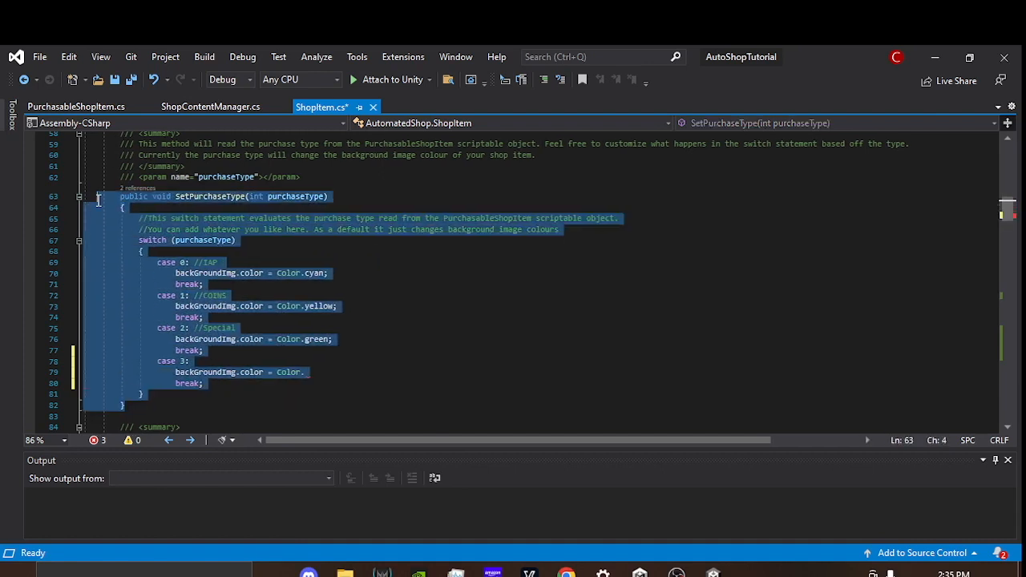
pyautogui.click(547, 81)
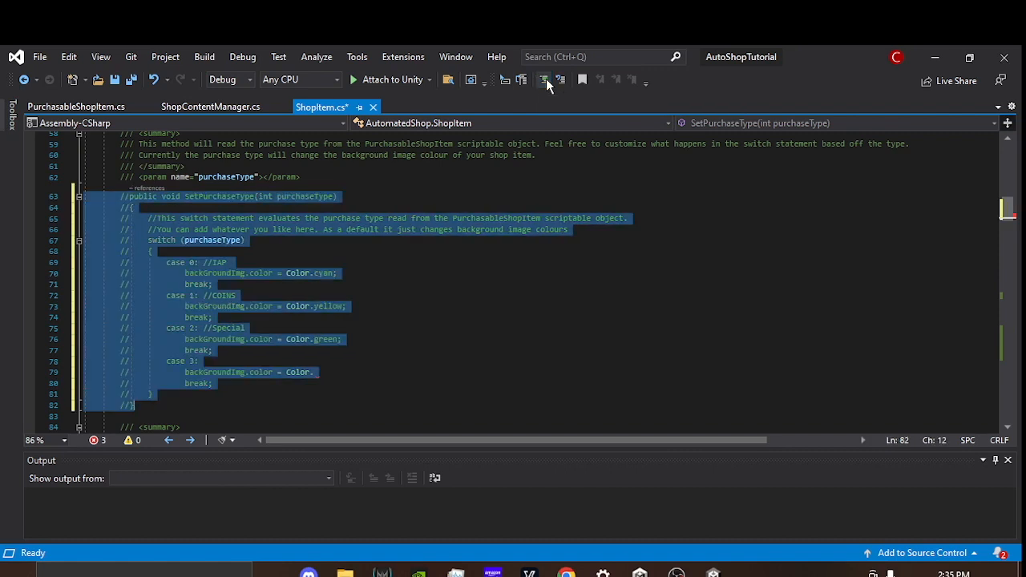
pyautogui.hotkey('ctrl', 'z')
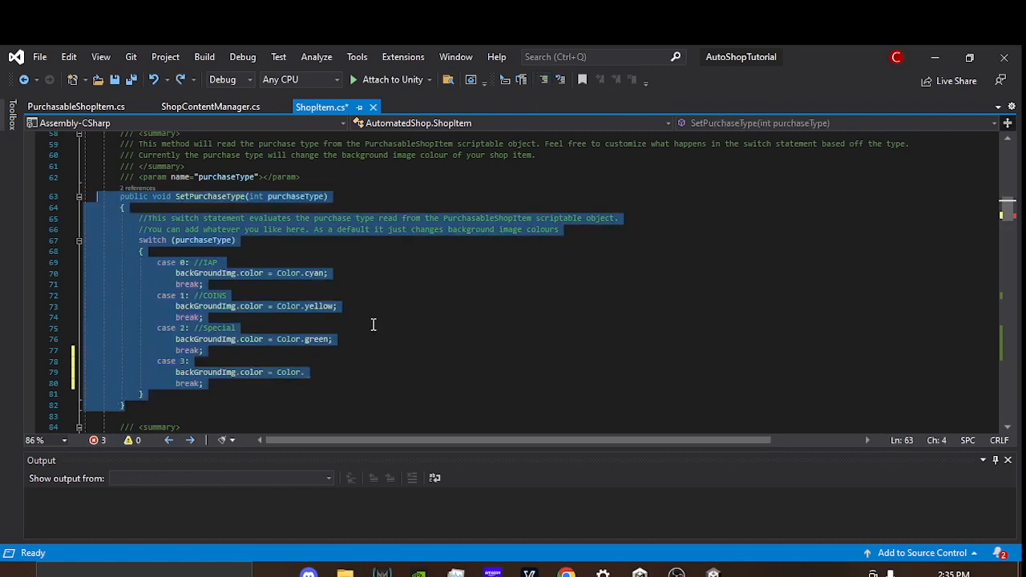
pyautogui.click(369, 327)
# Step: Complete case 3's background colour assignment with Color.blue, and save ShopItem.cs
pyautogui.click(327, 375)
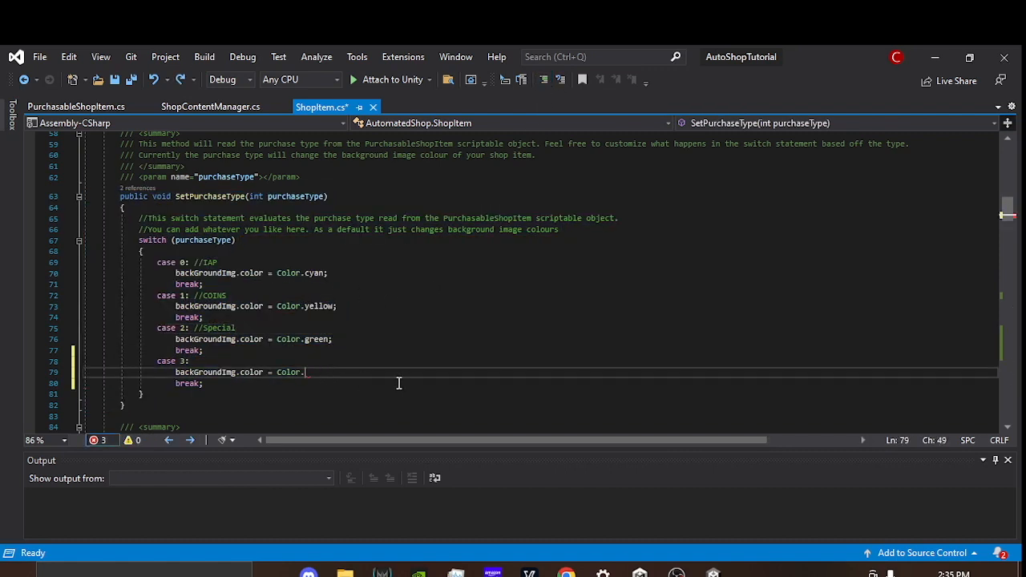
pyautogui.press('BackSpace')
pyautogui.write('.')
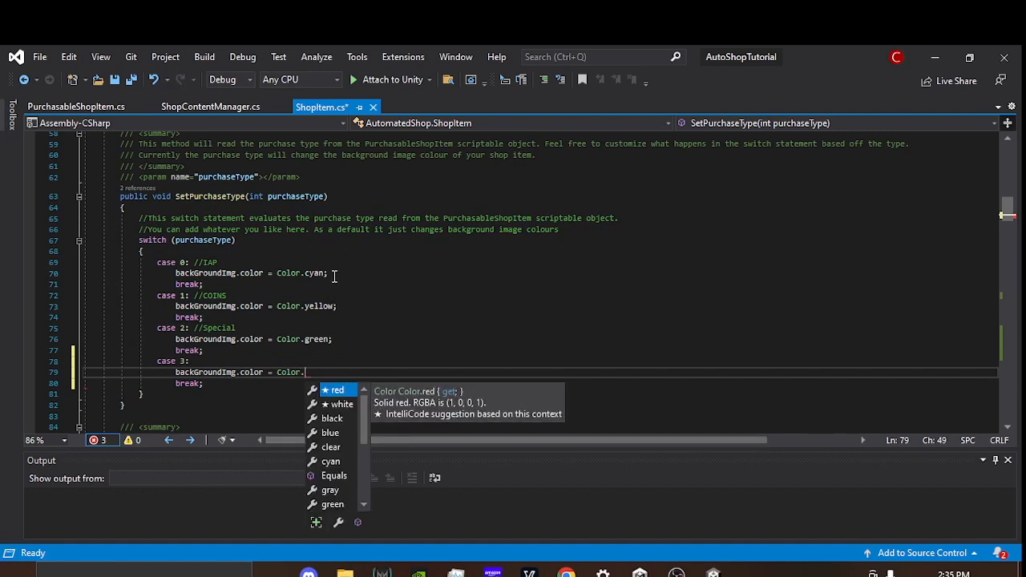
pyautogui.doubleClick(337, 434)
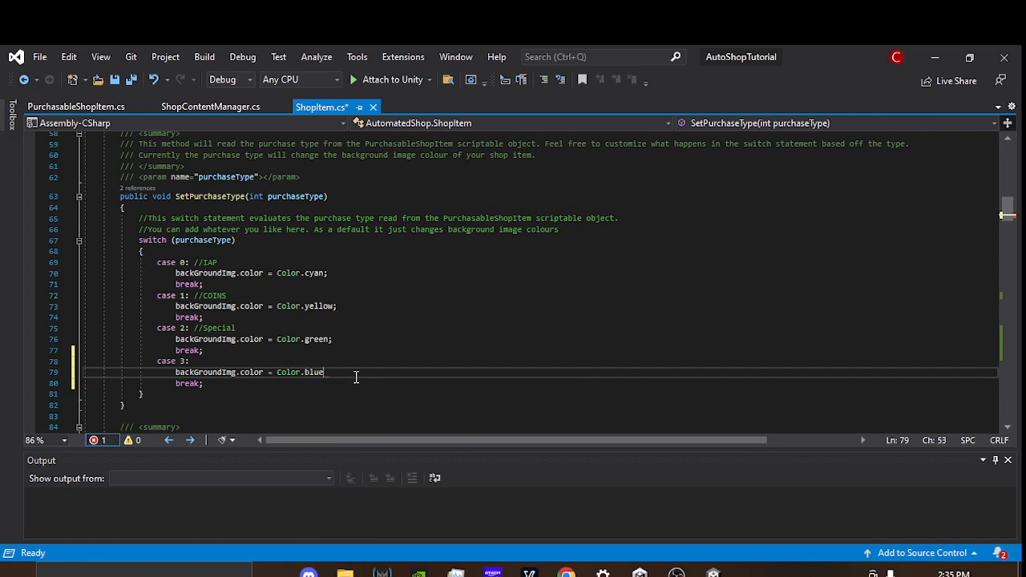
pyautogui.hotkey('ctrl', 's')
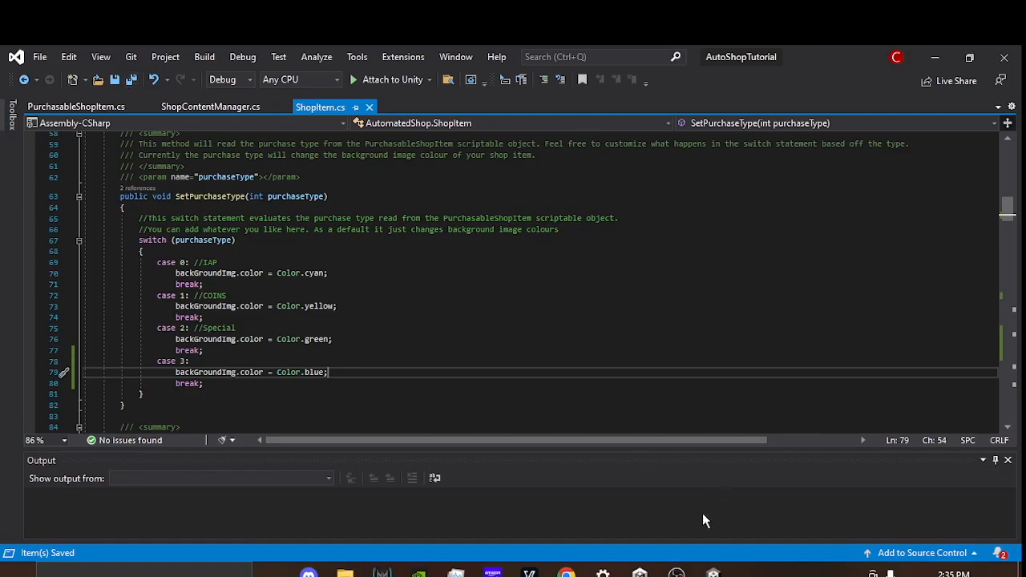
# Step: Switch to Unity, test Wolf Friend's background colour and purchase messages in Play mode, and stop the scene
pyautogui.click(713, 572)
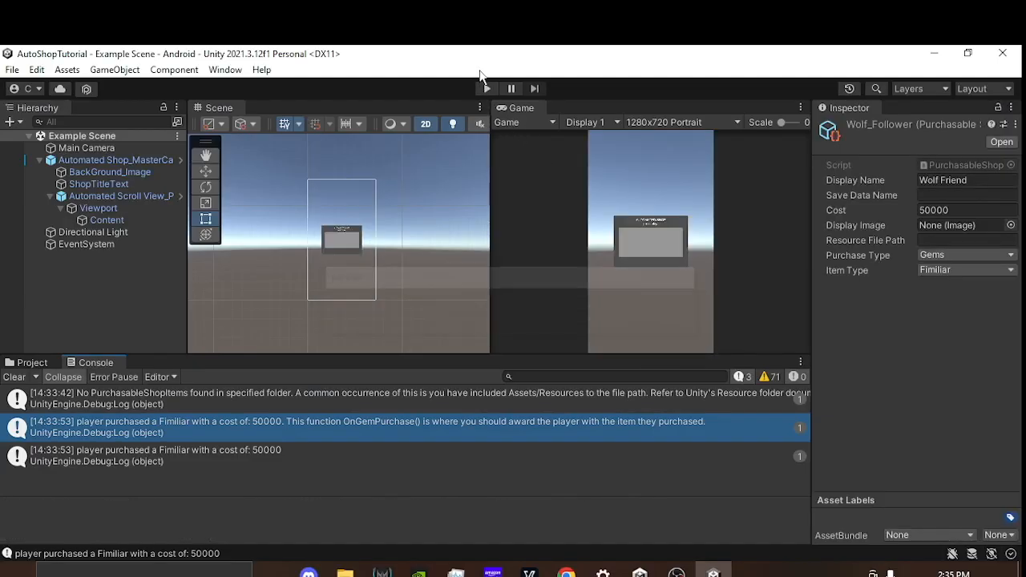
pyautogui.click(487, 89)
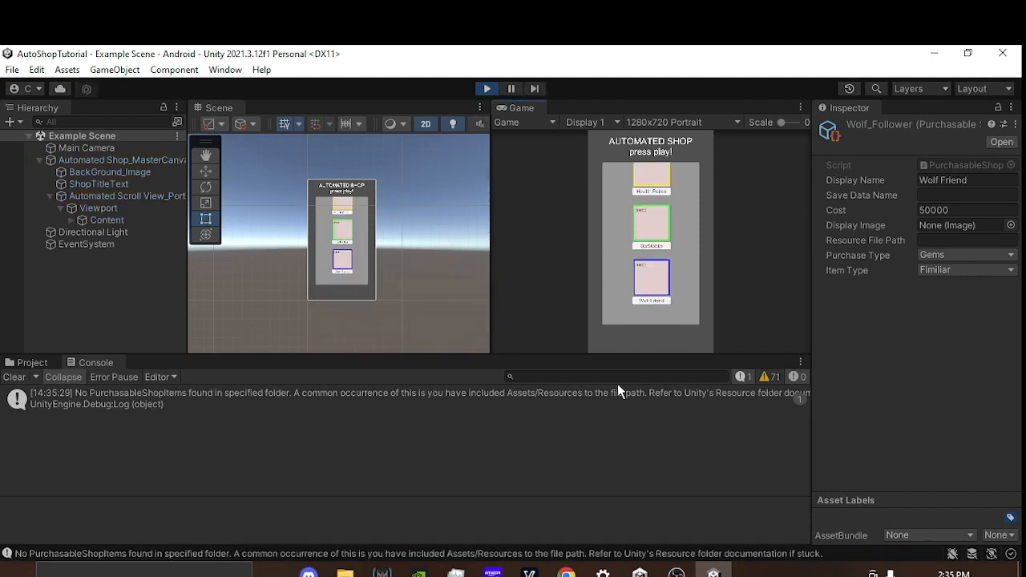
pyautogui.click(651, 279)
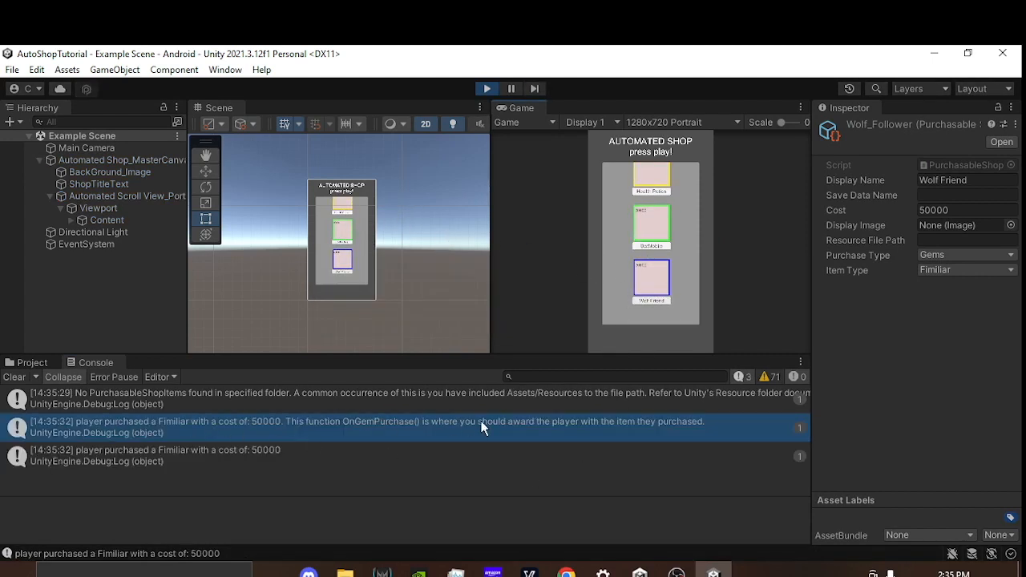
pyautogui.click(312, 453)
pyautogui.click(307, 427)
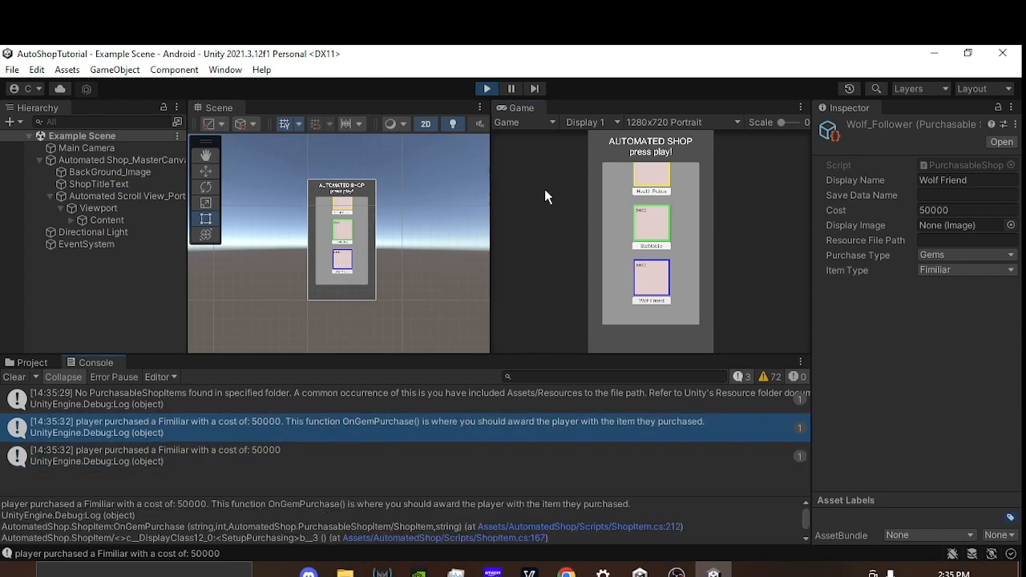
pyautogui.scroll(-1, 409, 221)
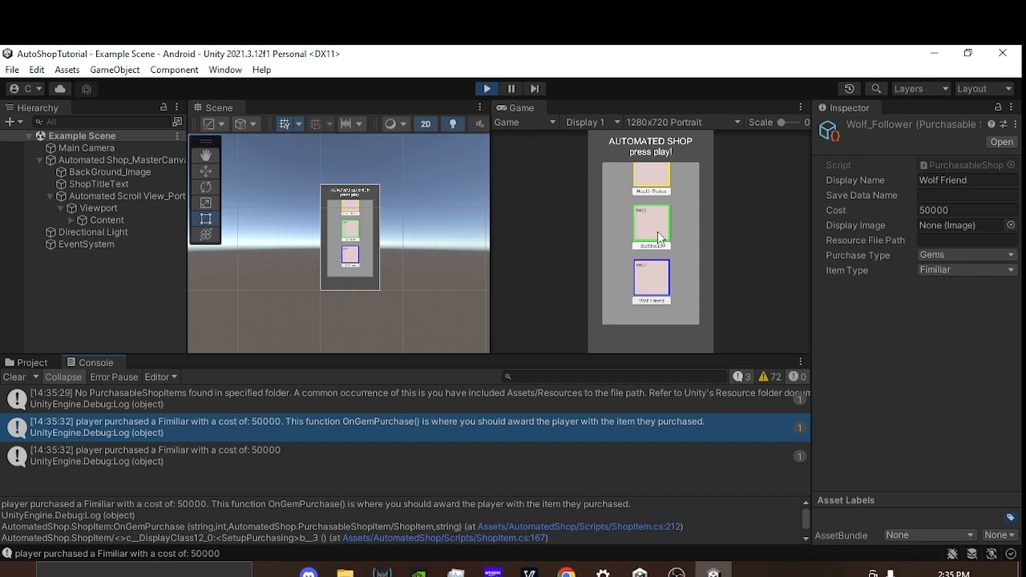
pyautogui.click(485, 89)
# Step: Check Content's Purchasable Items, and inspect the purchase type and item type options of the Health_Potion scriptable object
pyautogui.click(109, 222)
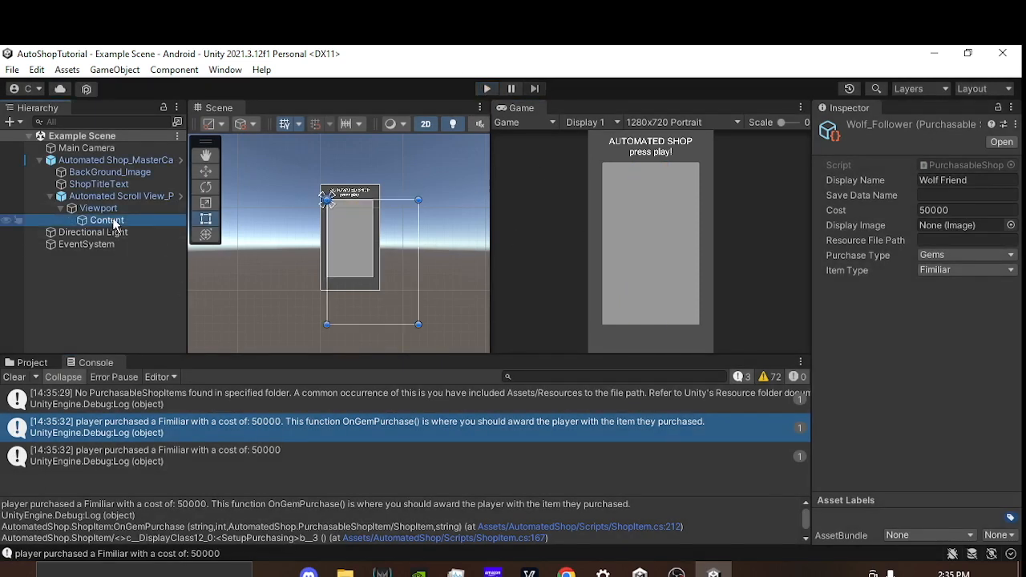
pyautogui.click(910, 448)
pyautogui.click(33, 363)
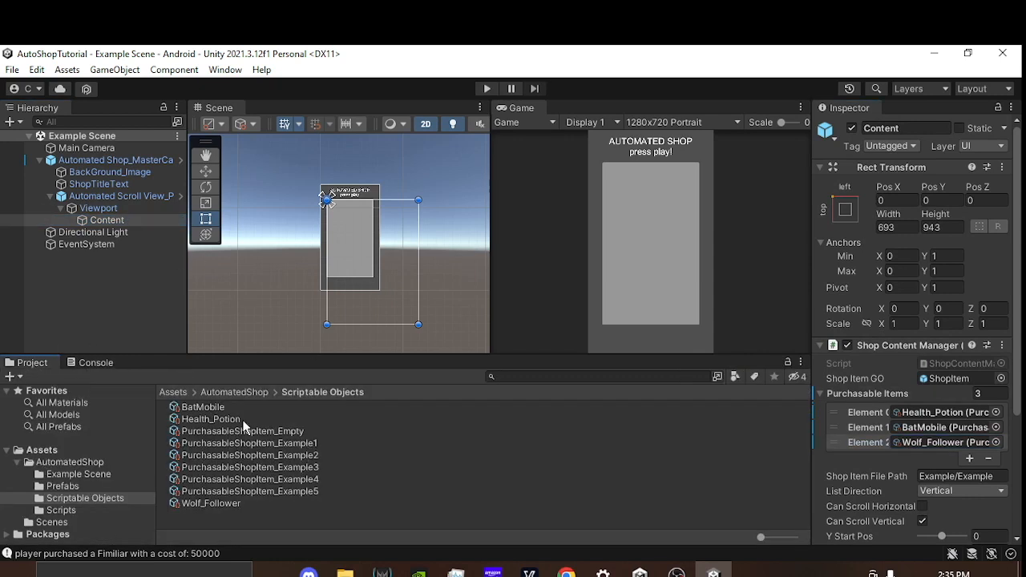
pyautogui.click(211, 419)
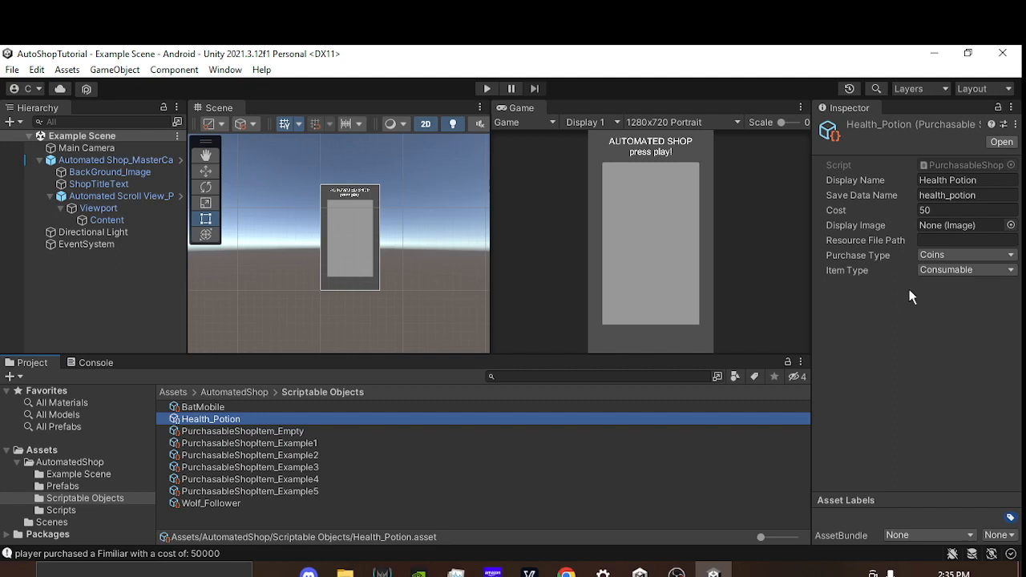
pyautogui.click(932, 274)
pyautogui.click(860, 291)
pyautogui.click(941, 254)
pyautogui.click(830, 293)
pyautogui.click(948, 254)
pyautogui.click(868, 282)
pyautogui.click(950, 269)
pyautogui.click(863, 314)
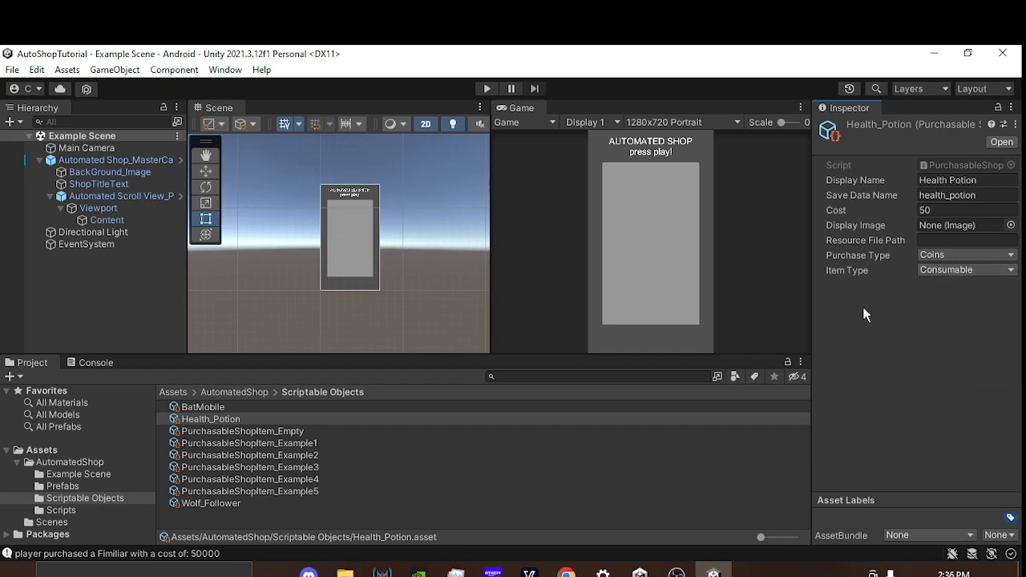
pyautogui.scroll(-1, 279, 245)
pyautogui.scroll(1, 290, 238)
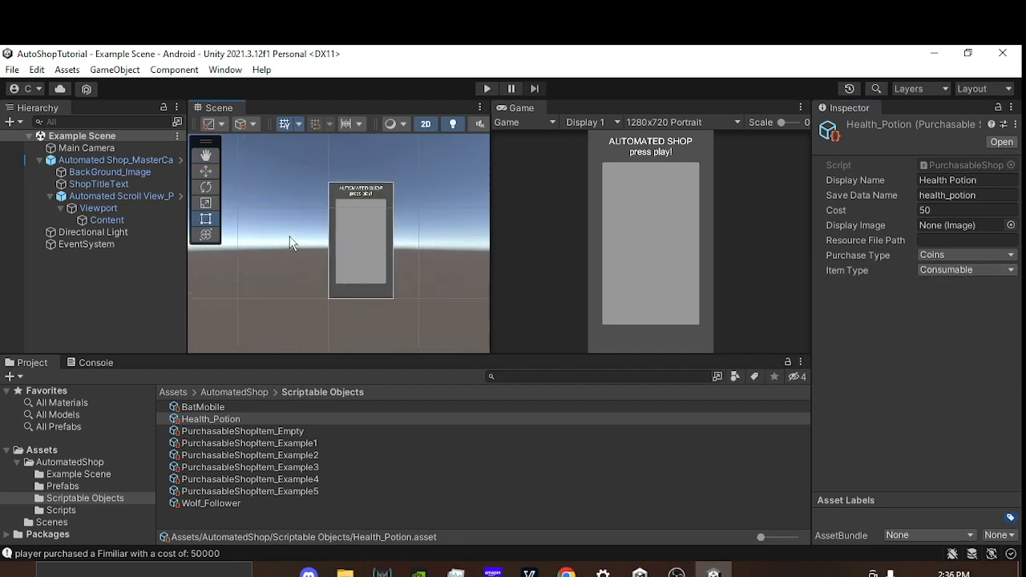